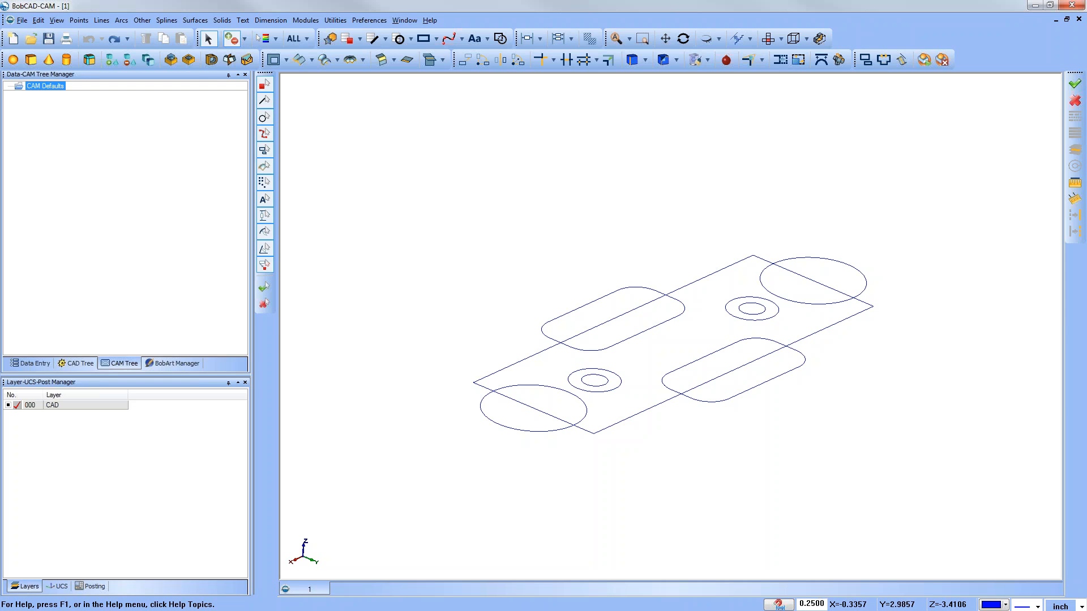
Start an Extrude Boss and inspect the flat wireframe and the rectangle's corner from top and tilted views.
scroll(679, 435, up, 1)
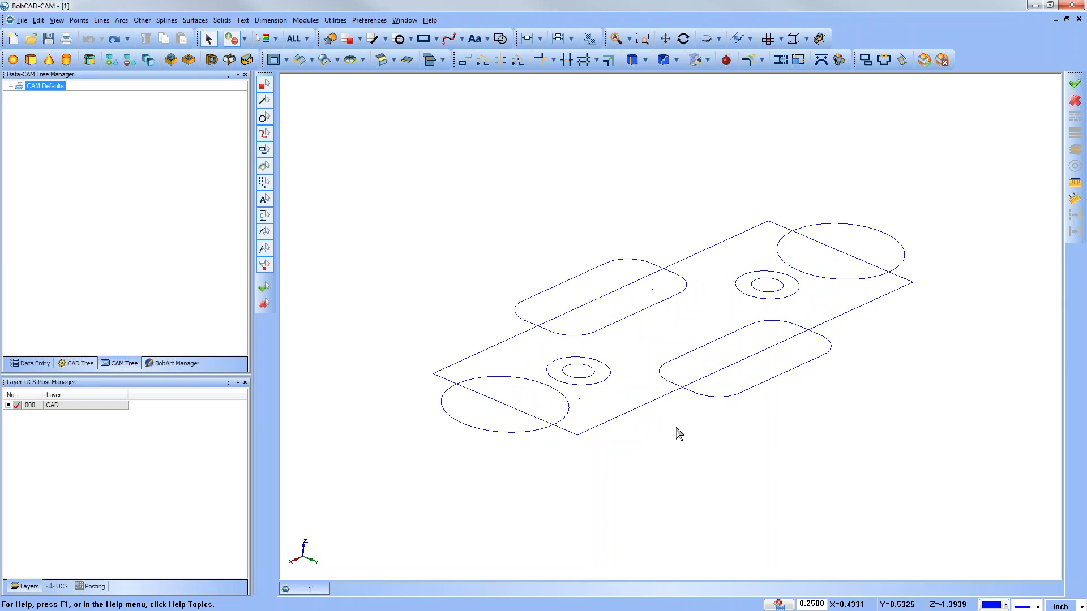
click(195, 21)
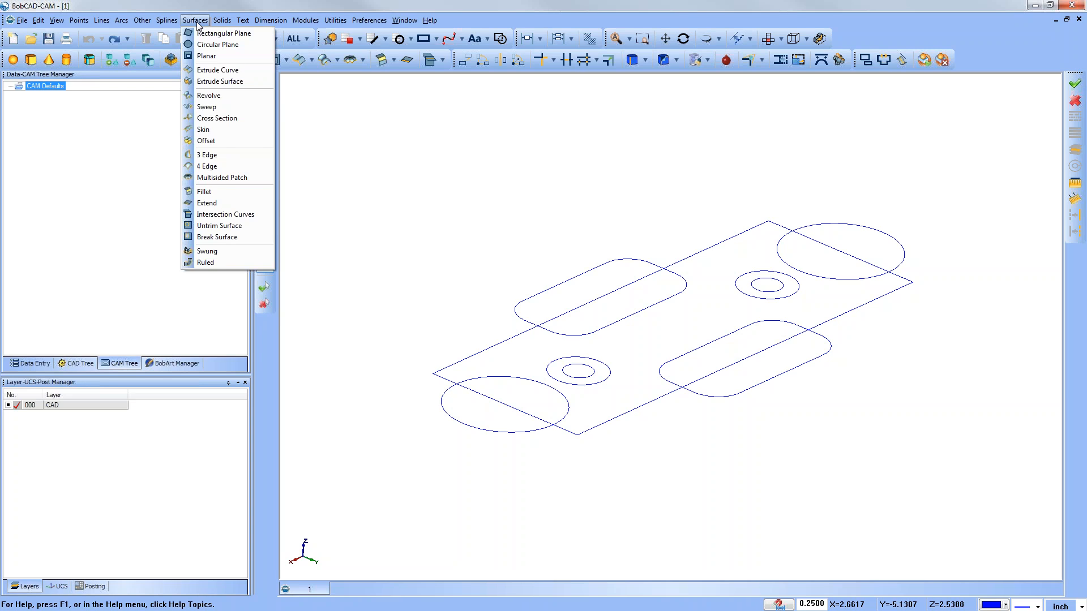
mouse_move(222, 21)
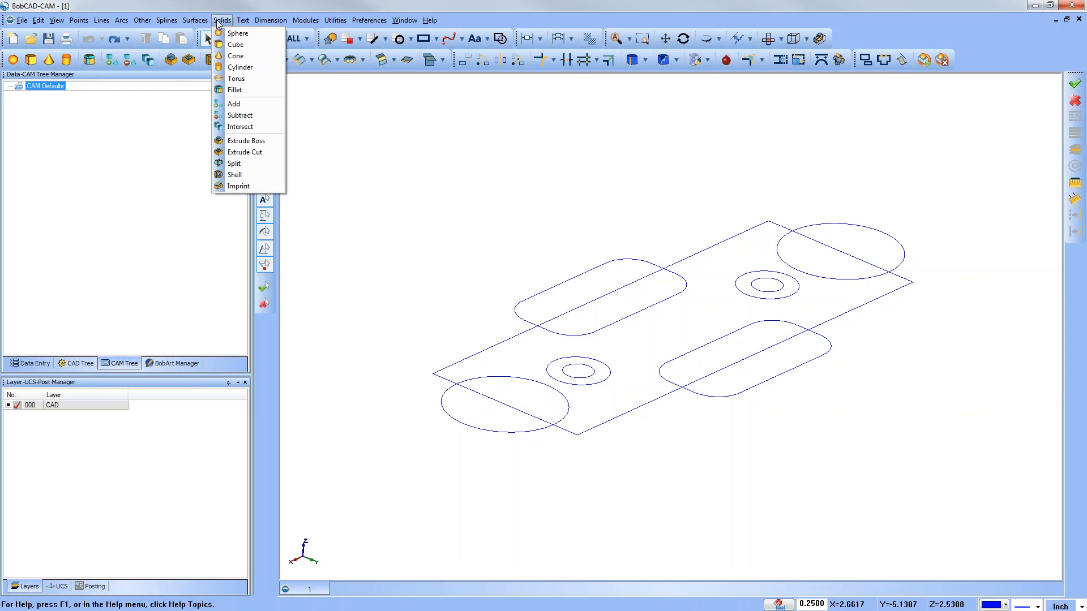
click(240, 141)
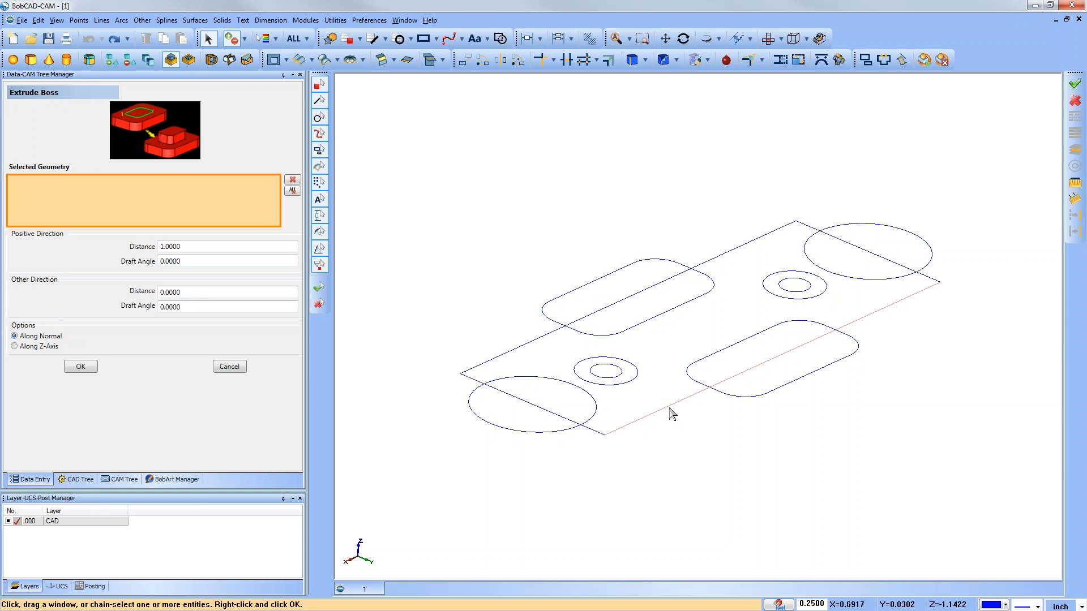
click(769, 43)
scroll(444, 236, up, 3)
scroll(444, 236, up, 3)
scroll(465, 252, up, 2)
scroll(439, 251, up, 2)
scroll(439, 250, down, 1)
scroll(442, 256, down, 2)
scroll(442, 256, down, 4)
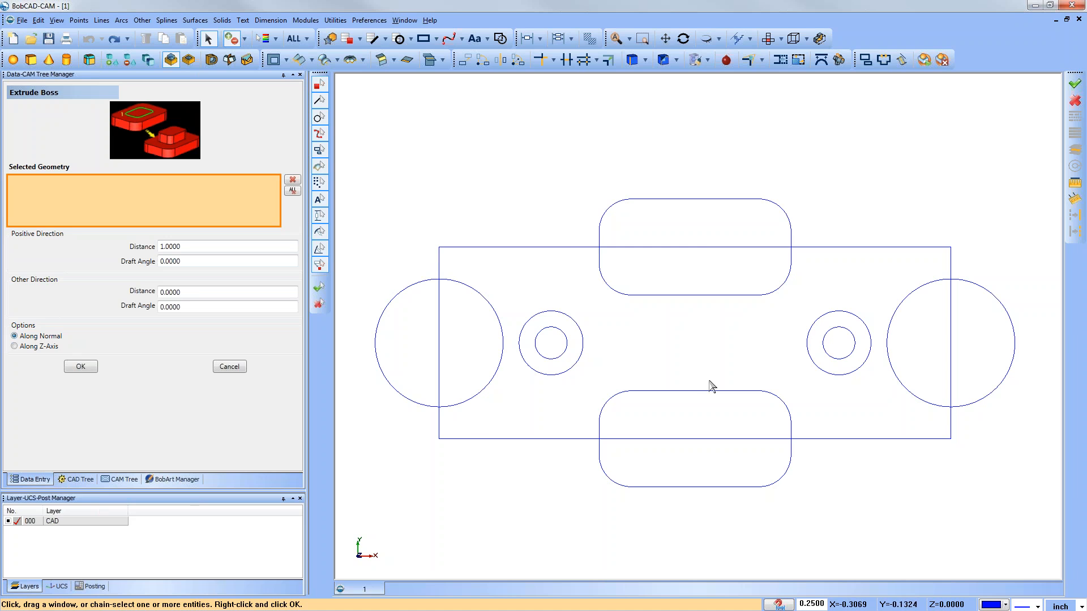
middle_drag(845, 430, 873, 386)
scroll(395, 389, up, 4)
scroll(481, 371, up, 5)
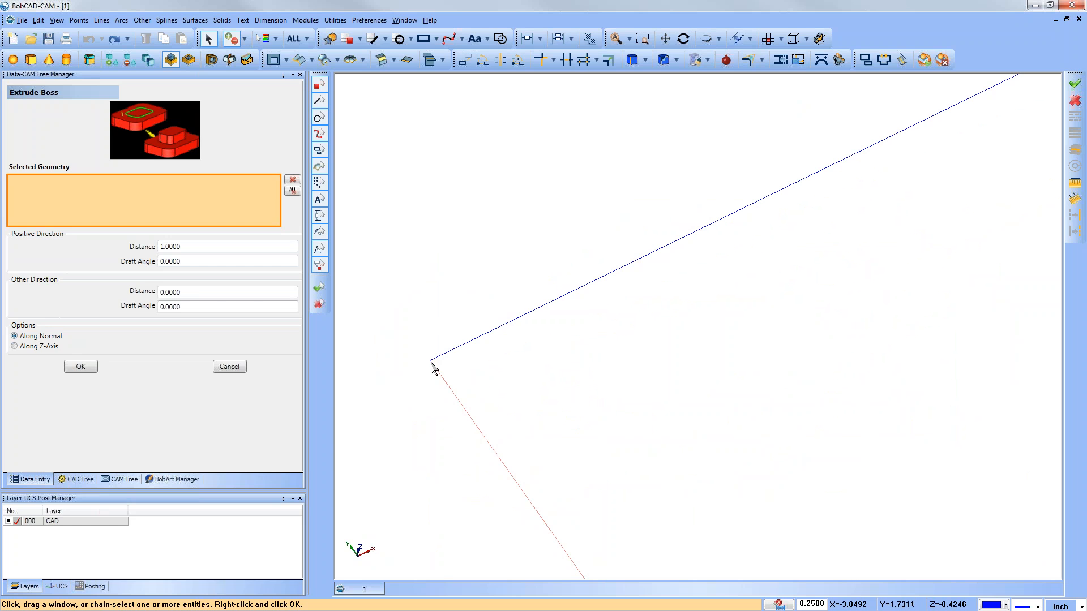
scroll(558, 365, down, 4)
scroll(559, 365, down, 5)
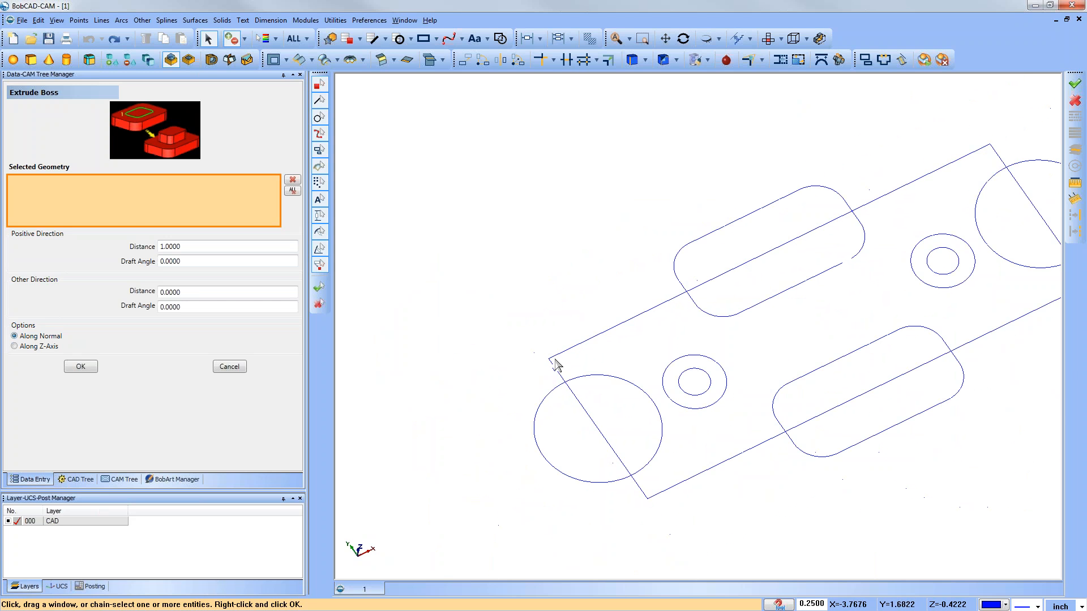
click(765, 40)
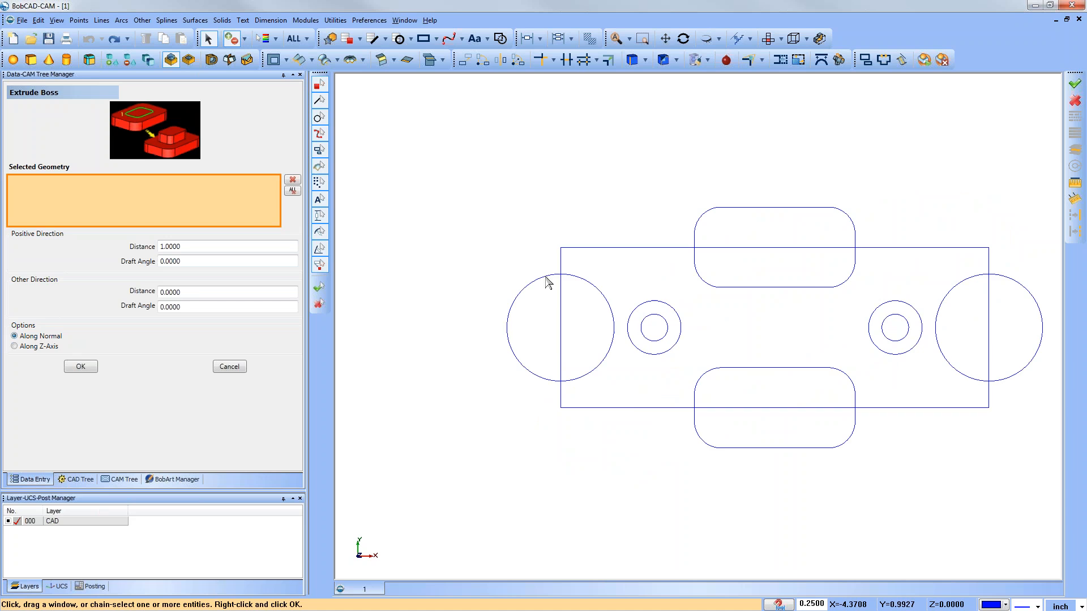
scroll(1001, 317, up, 1)
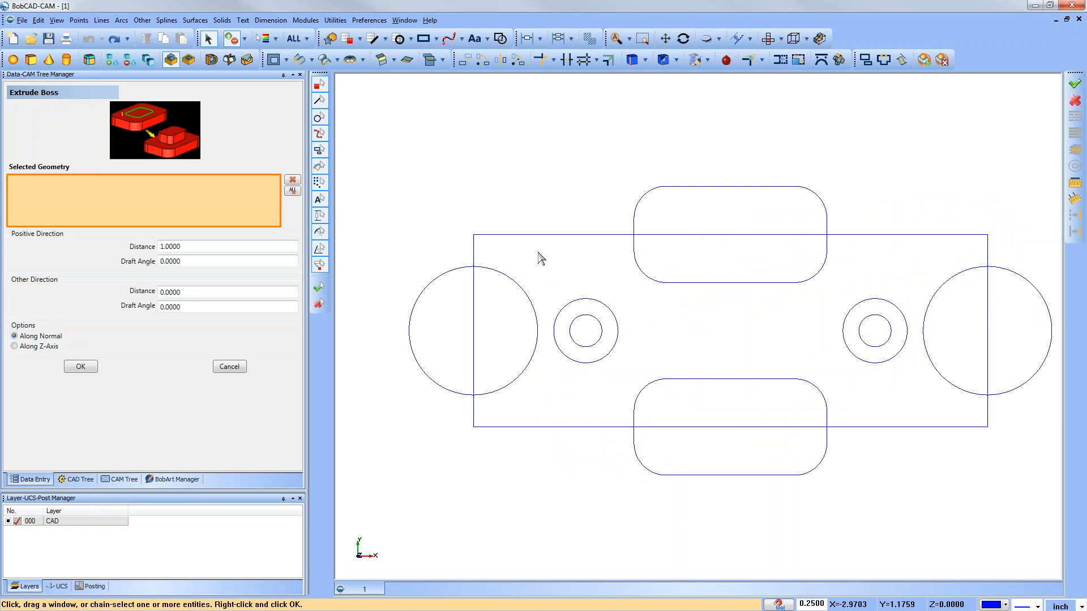
middle_drag(792, 468, 648, 410)
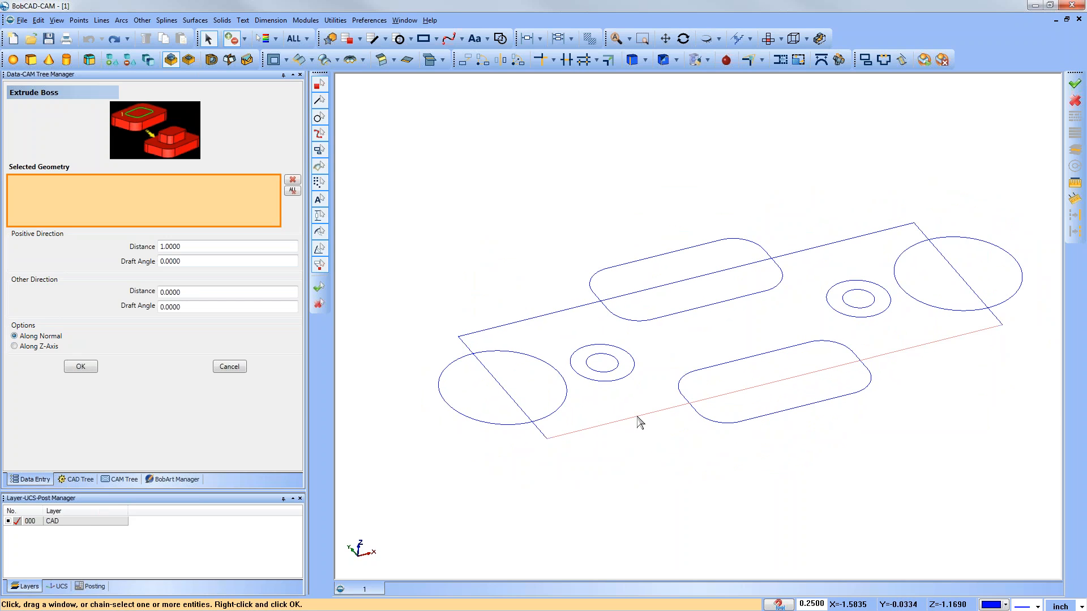
Chain-select the rectangle's outline for the boss and check each of its four lines in the selected geometry.
click(637, 420)
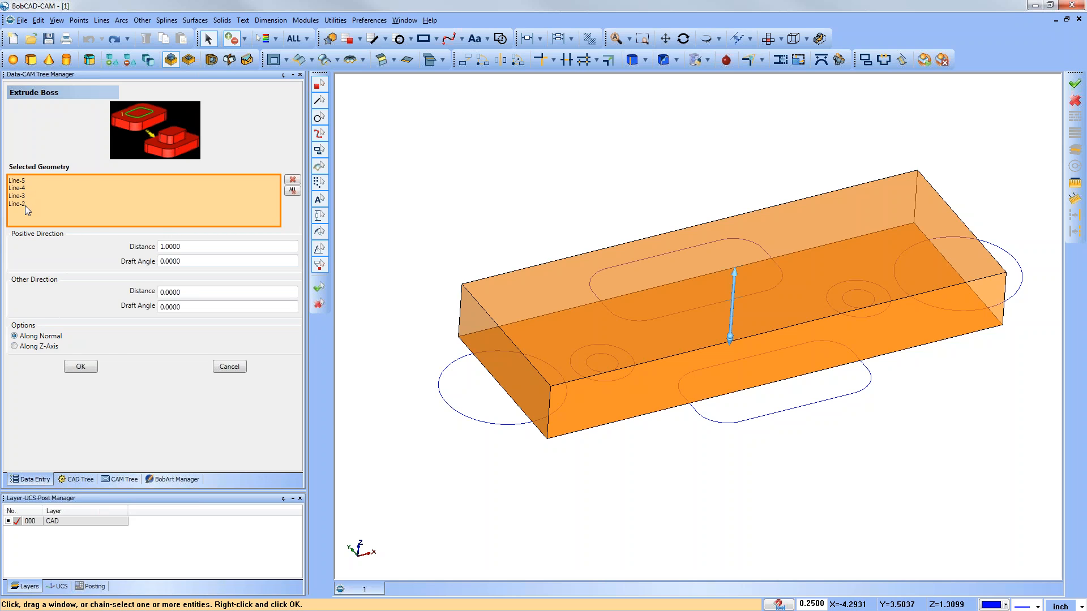
click(21, 188)
click(21, 189)
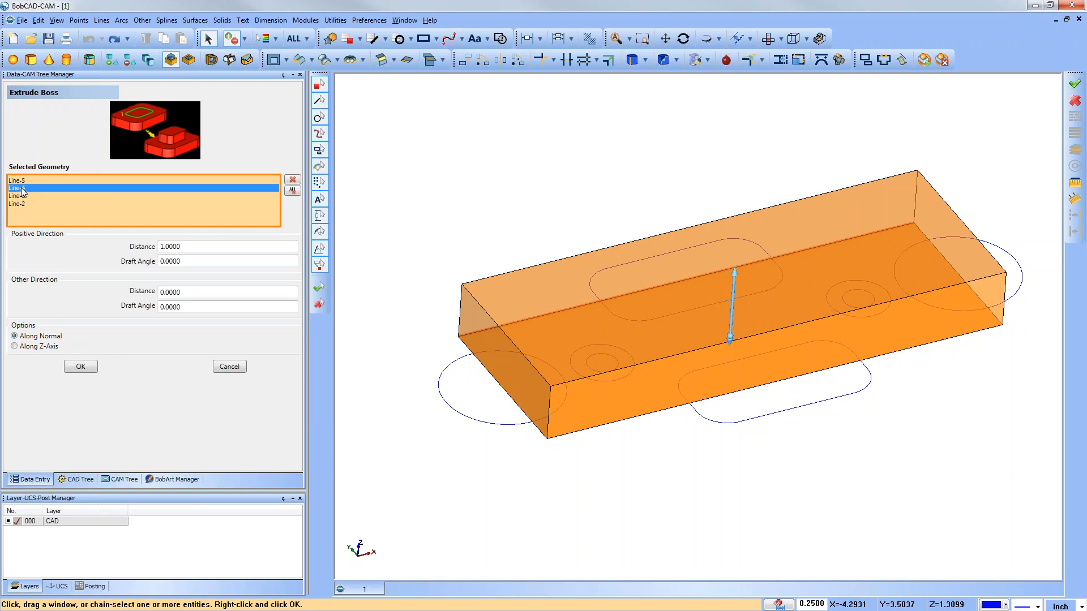
click(23, 196)
click(23, 203)
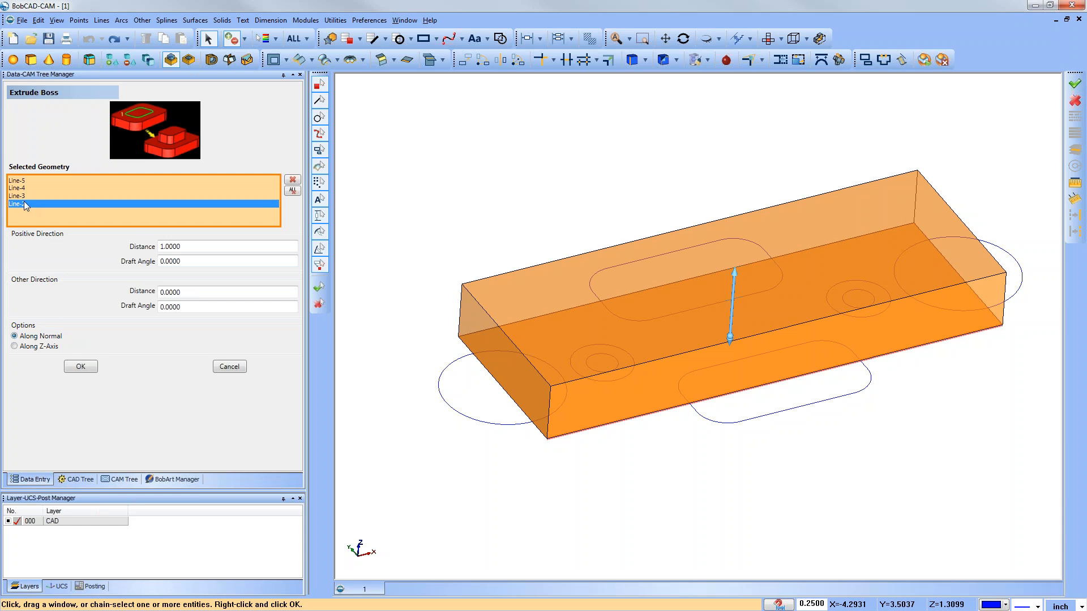
click(22, 196)
click(21, 189)
click(21, 181)
click(21, 189)
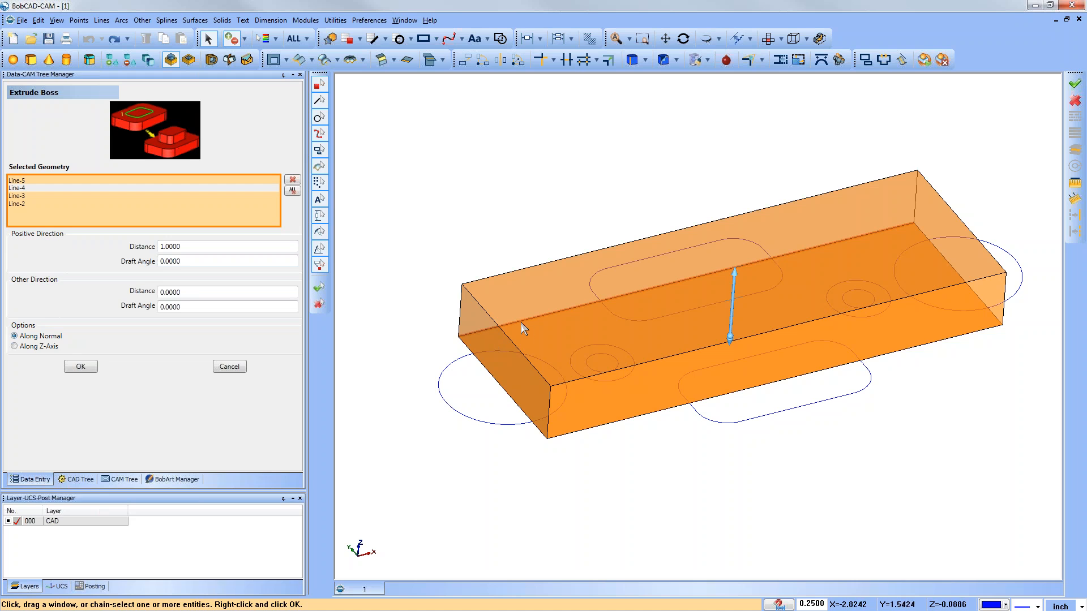
scroll(562, 315, up, 2)
scroll(552, 320, up, 3)
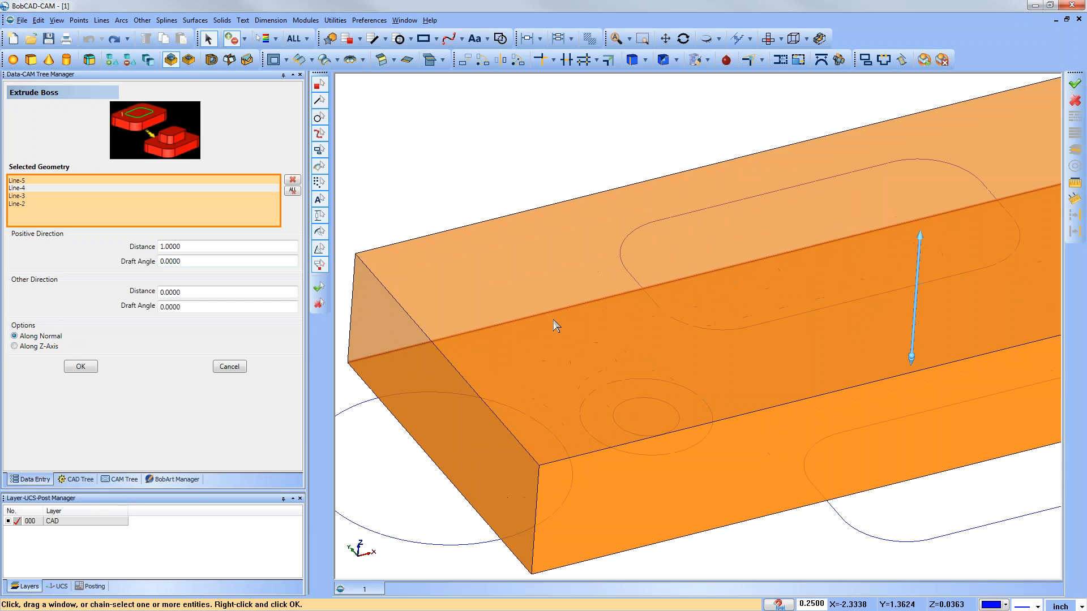
scroll(552, 320, down, 4)
click(22, 203)
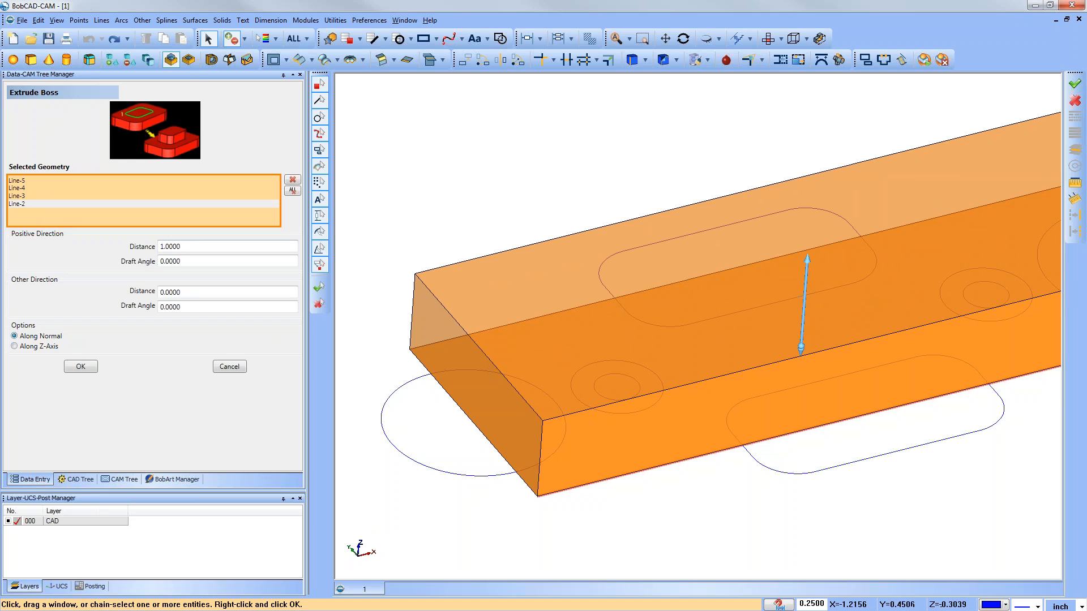
scroll(685, 368, down, 2)
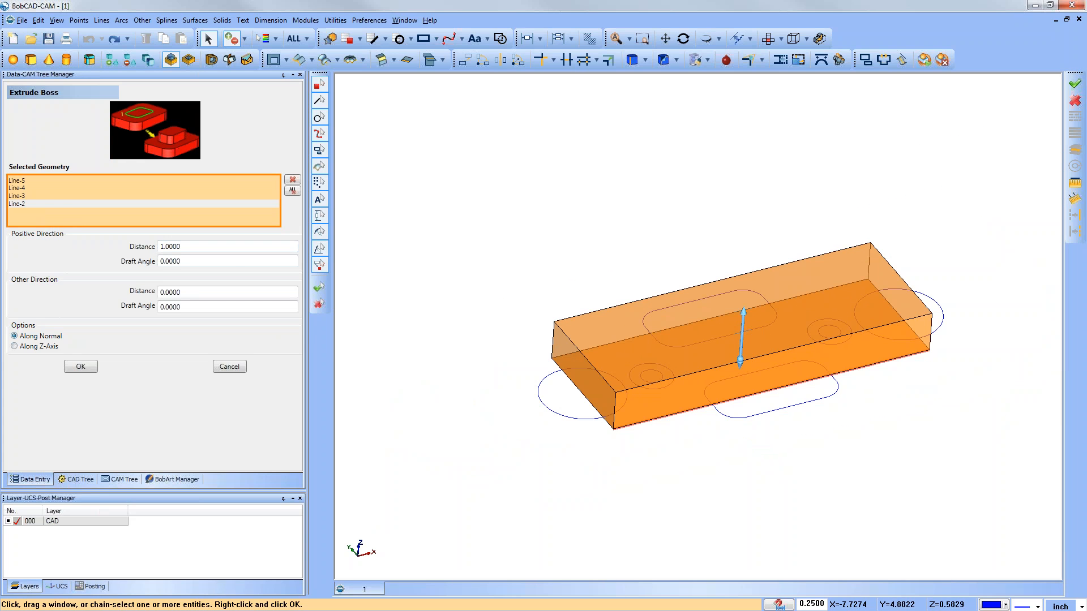
Set the boss's positive-direction draft angle to 3 degrees and examine the tapered preview.
drag(230, 261, 133, 247)
drag(205, 262, 143, 258)
key(Tab)
middle_drag(765, 458, 713, 422)
drag(618, 349, 668, 390)
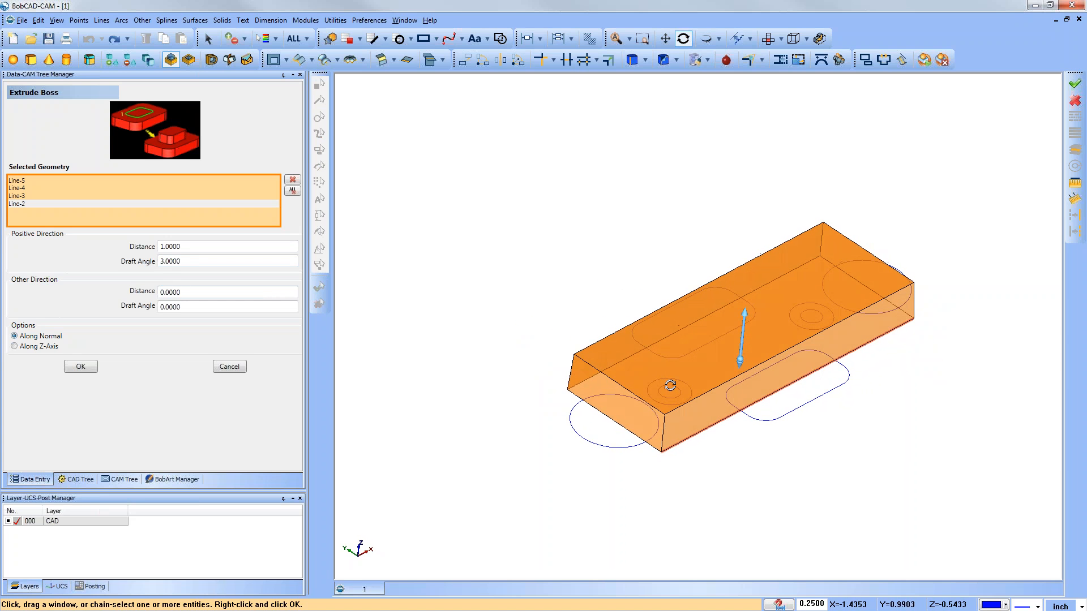
key(Escape)
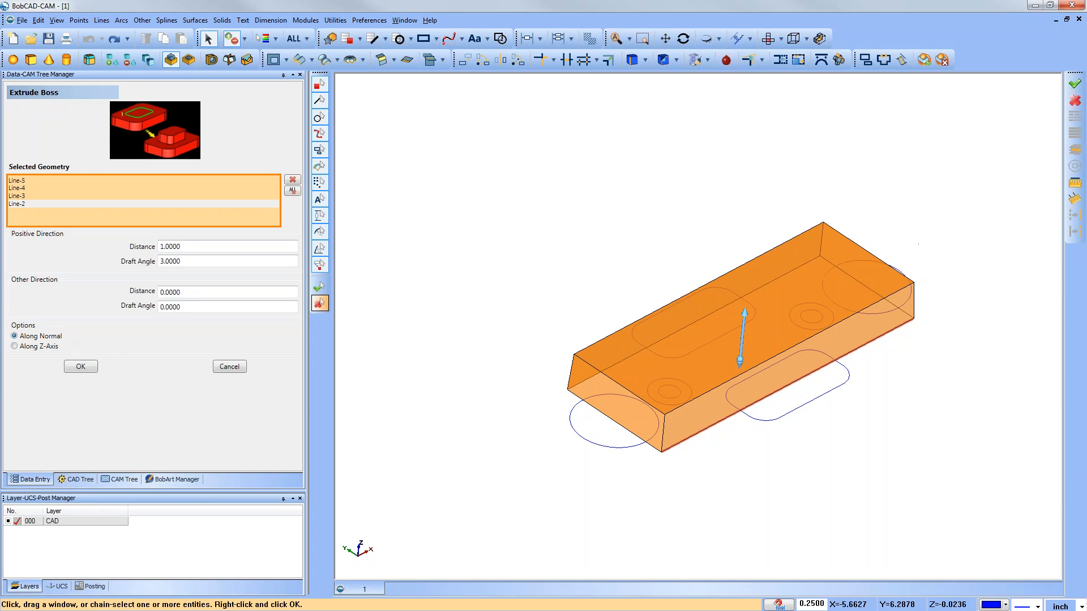
Set the positive-direction draft angle to 0 and extrude the rectangle 1 inch as a boss.
drag(200, 265, 151, 270)
text(0)
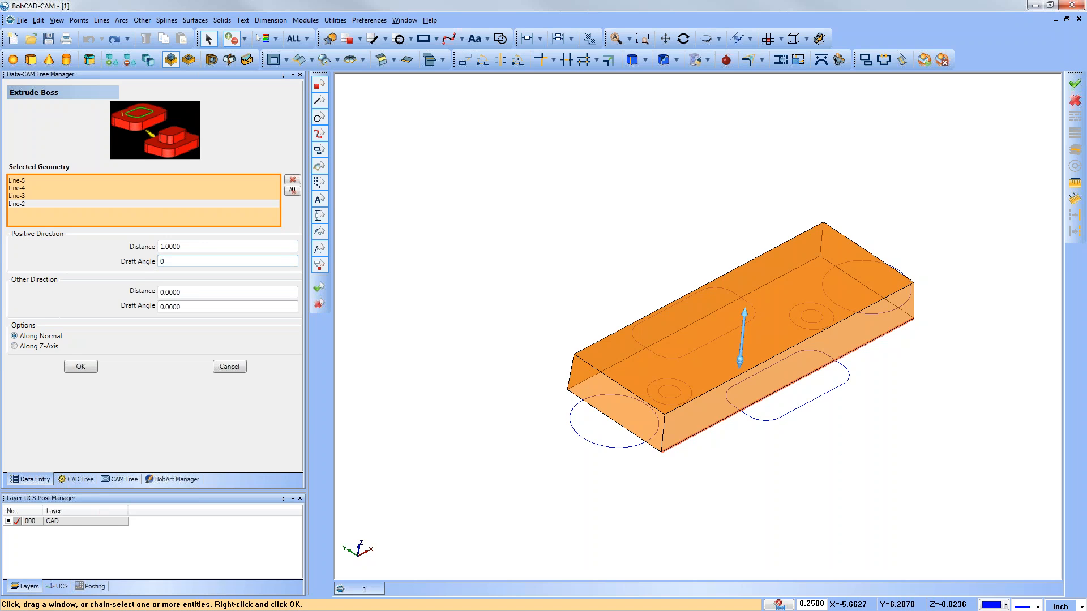
click(185, 247)
scroll(682, 436, down, 2)
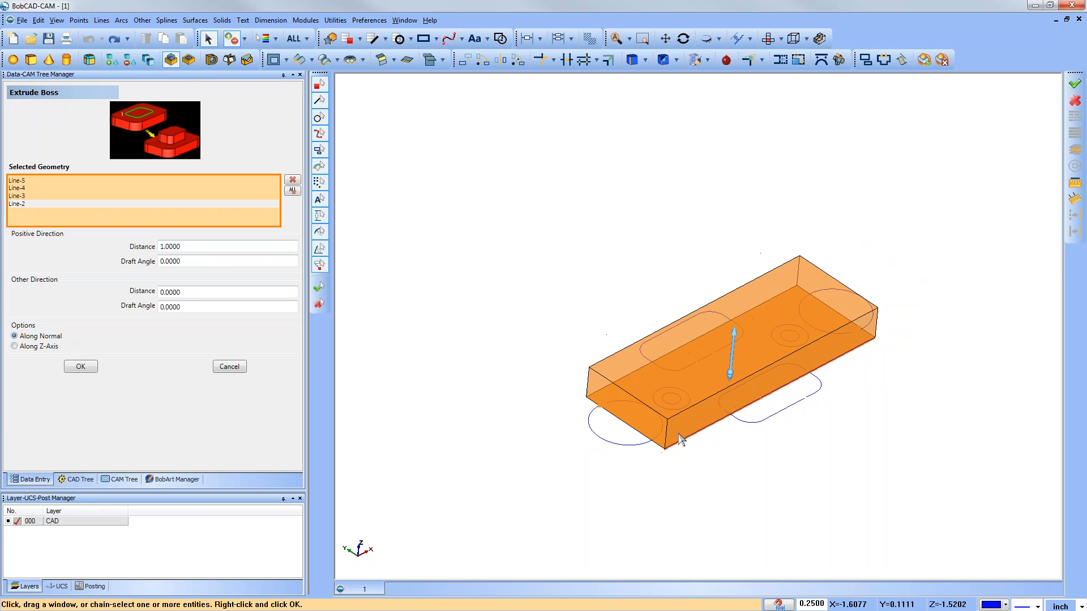
scroll(723, 408, up, 3)
middle_drag(723, 407, 715, 382)
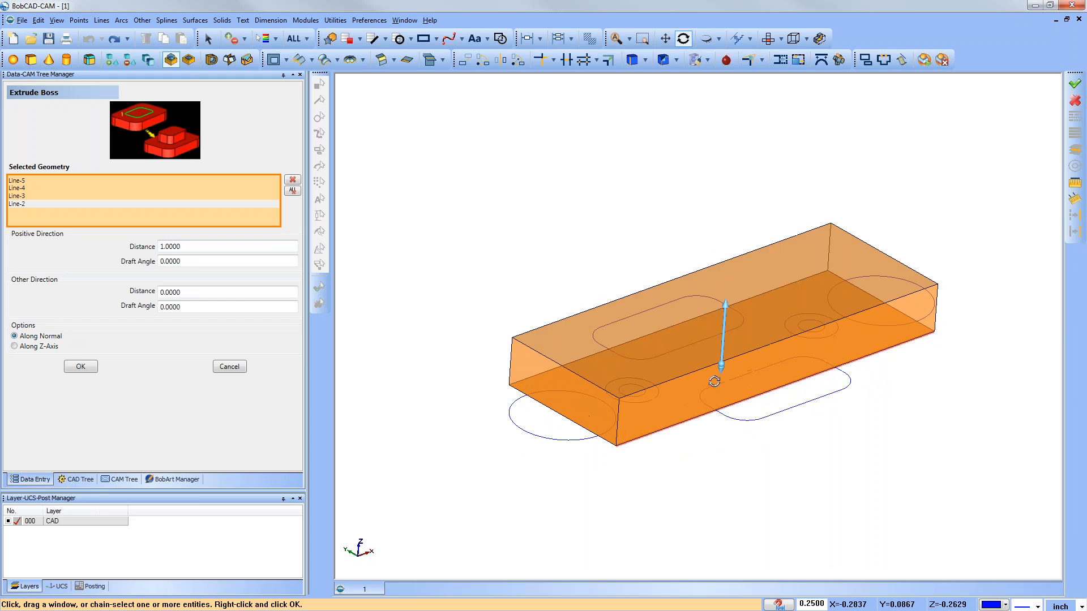
click(91, 368)
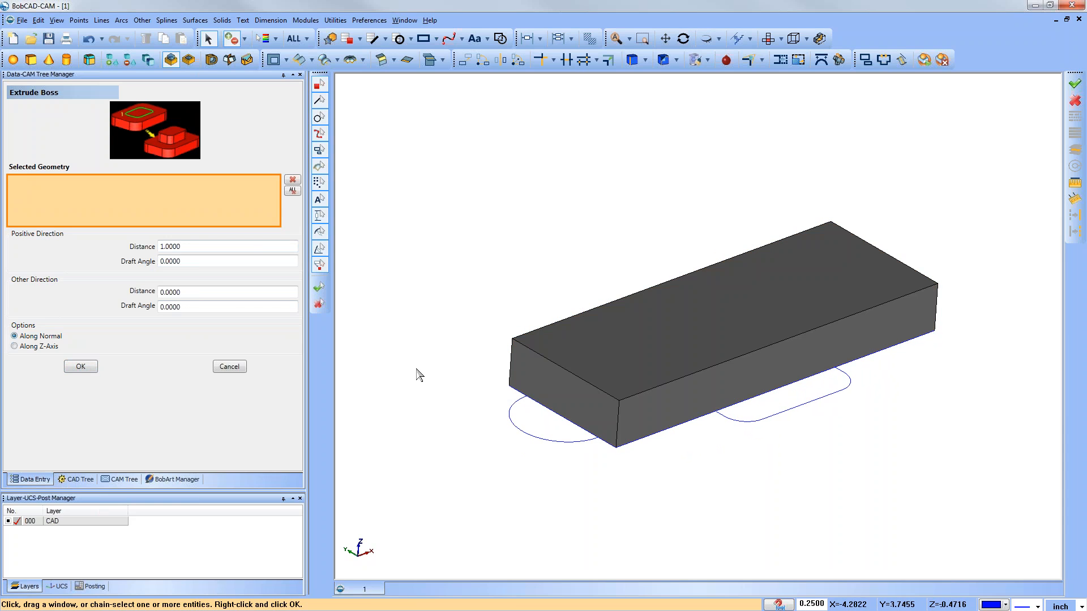
Extrude the large circle at the rectangle's near end 1.5 inches as a boss, and leave the command.
scroll(413, 383, down, 2)
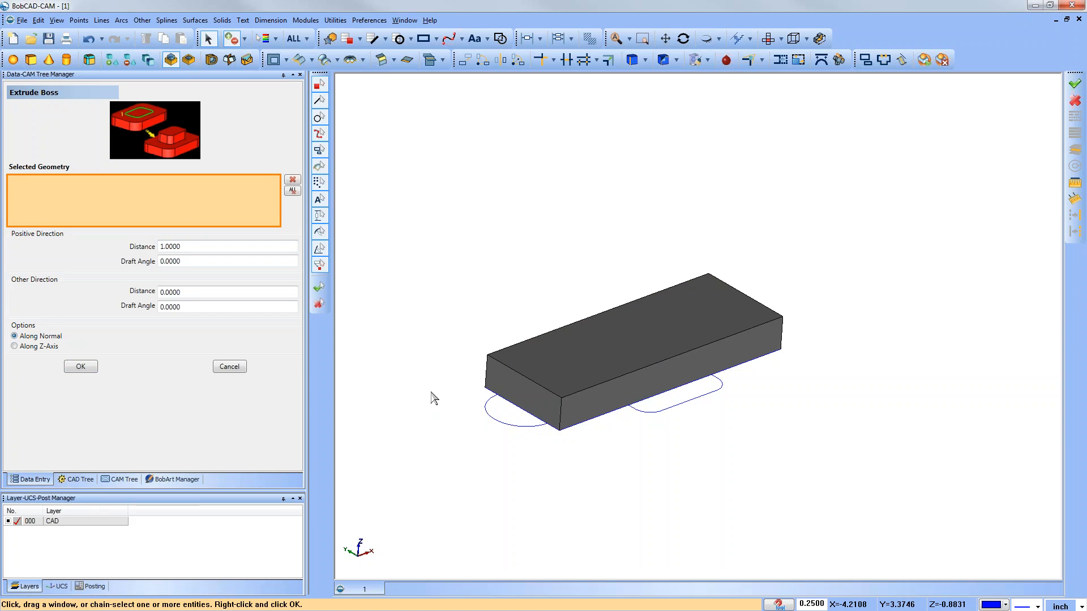
middle_drag(432, 395, 427, 372)
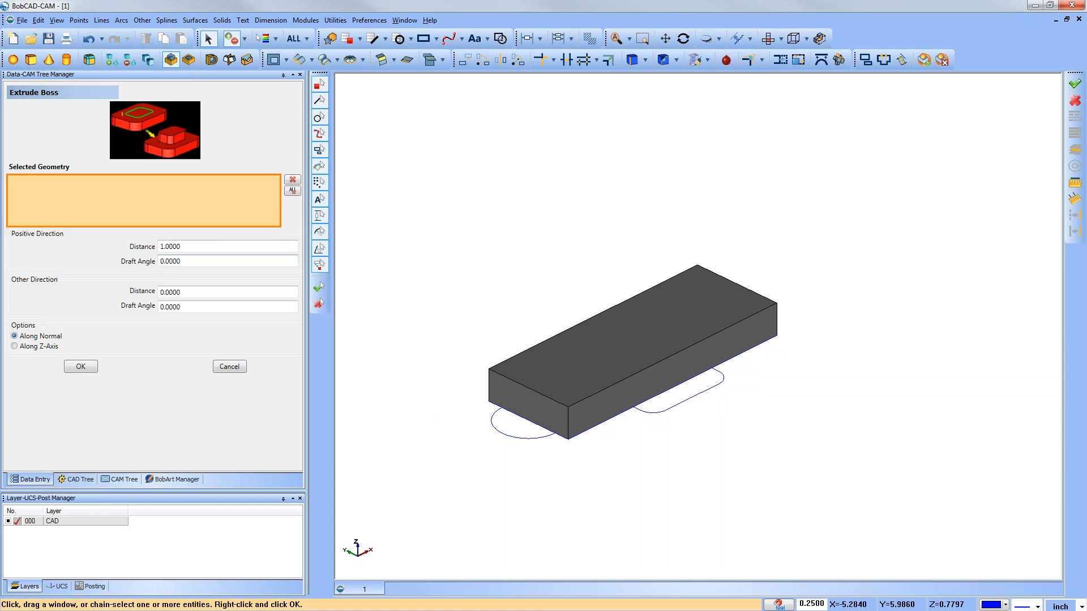
double_click(175, 245)
text(1.5)
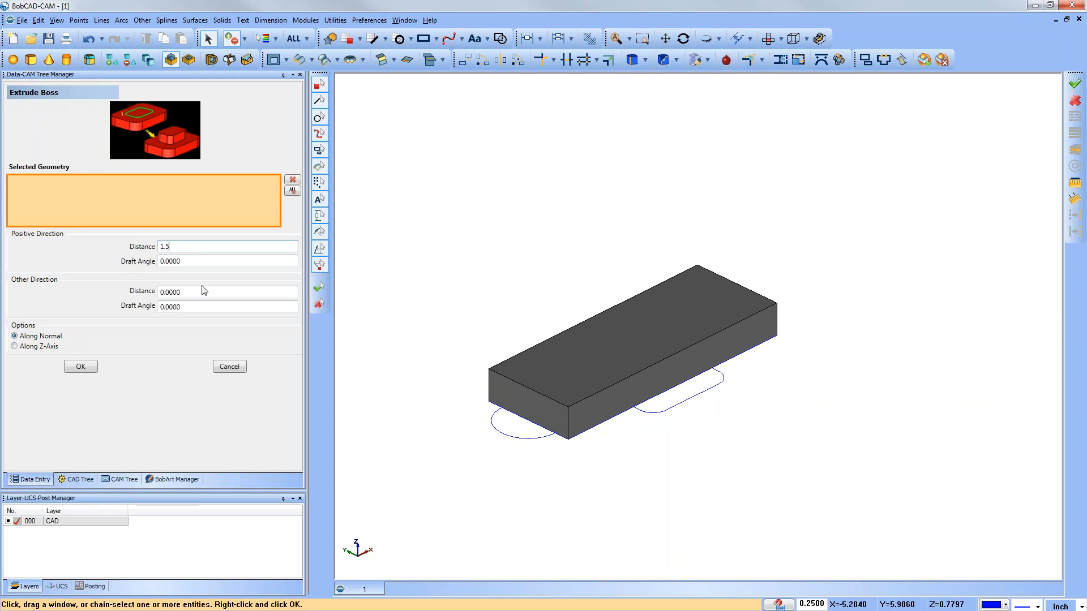
click(515, 438)
key(space)
mouse_move(612, 411)
middle_down()
mouse_move(614, 427)
mouse_move(602, 409)
middle_up()
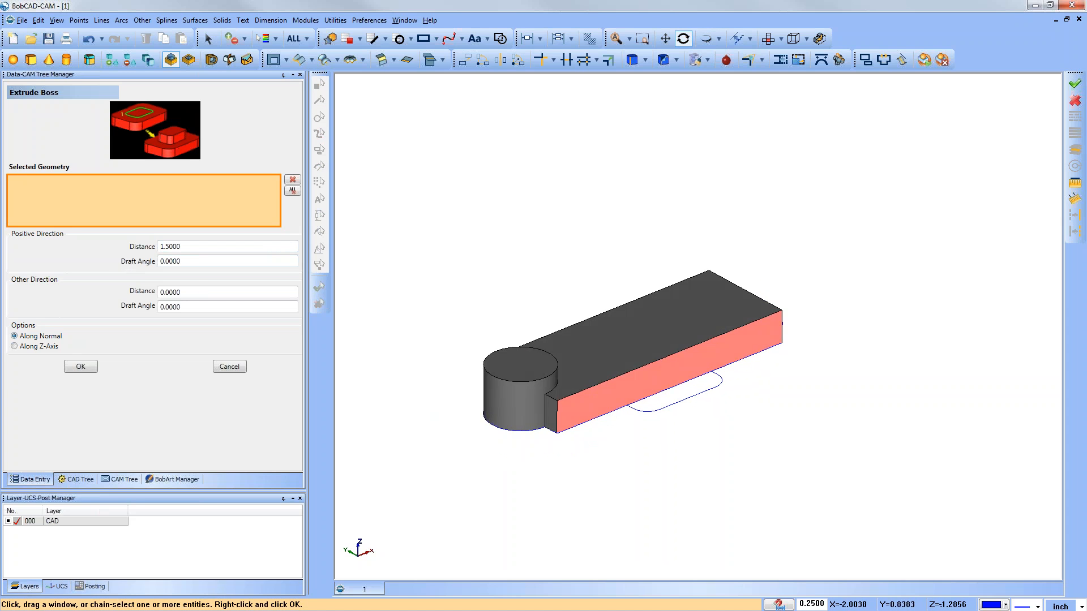
click(238, 367)
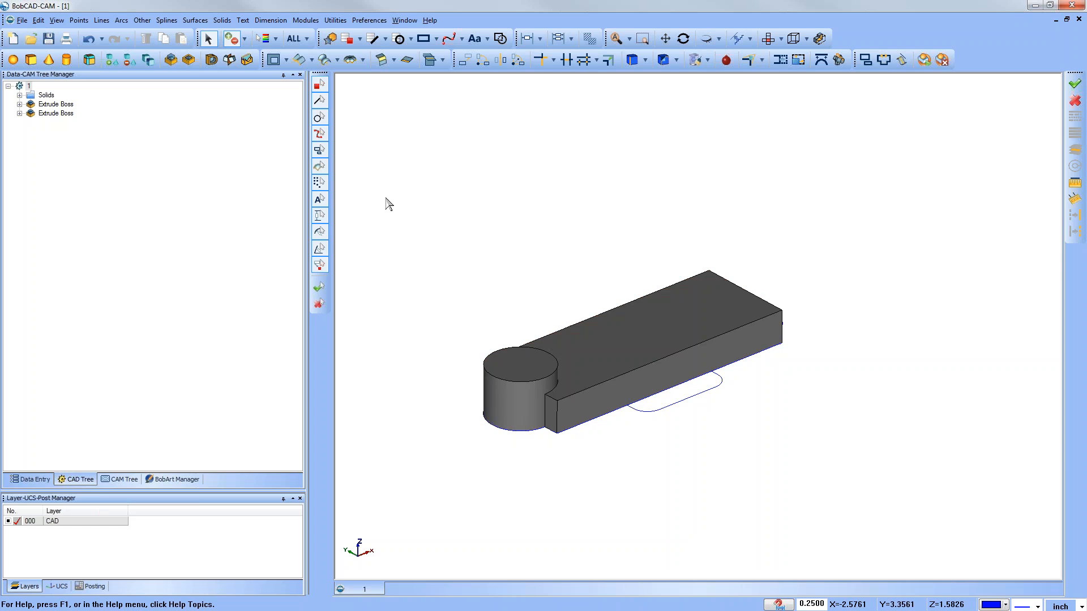
Undo both boss extrusions, the cylinder and the rectangular block.
middle_drag(531, 342, 647, 336)
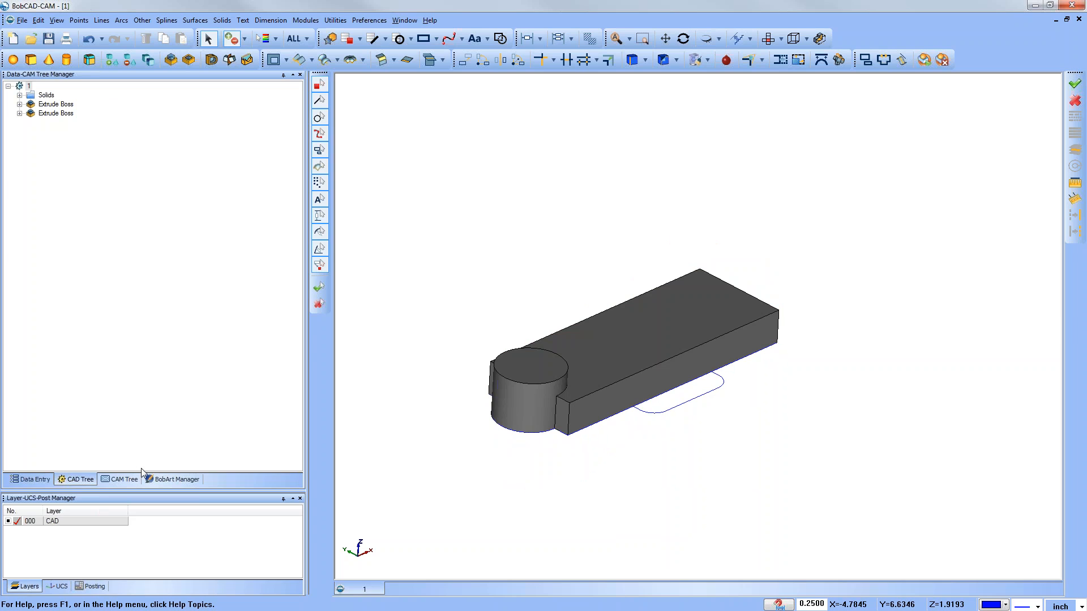
click(96, 40)
click(95, 40)
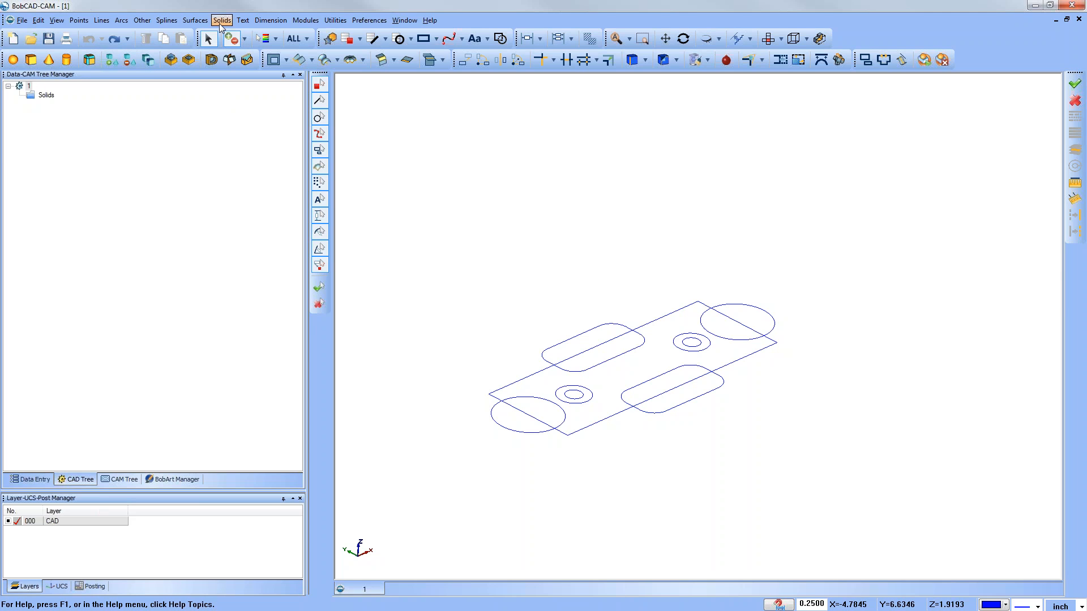
Extrude the large circle at the rectangle's near end 1.5 inches with Extrude Curve, with caps and along normal.
click(197, 21)
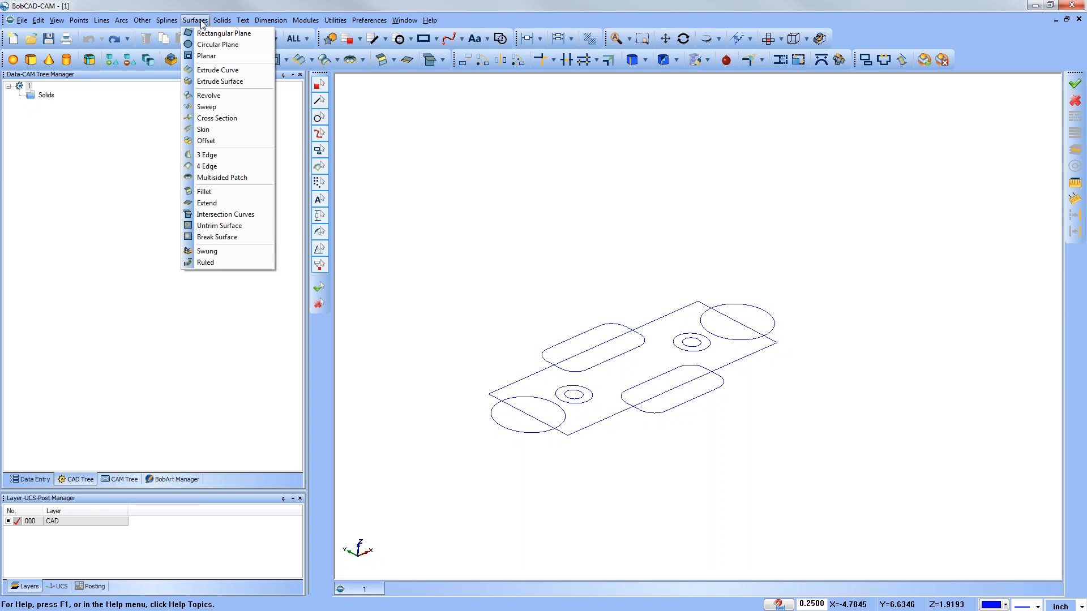
click(217, 70)
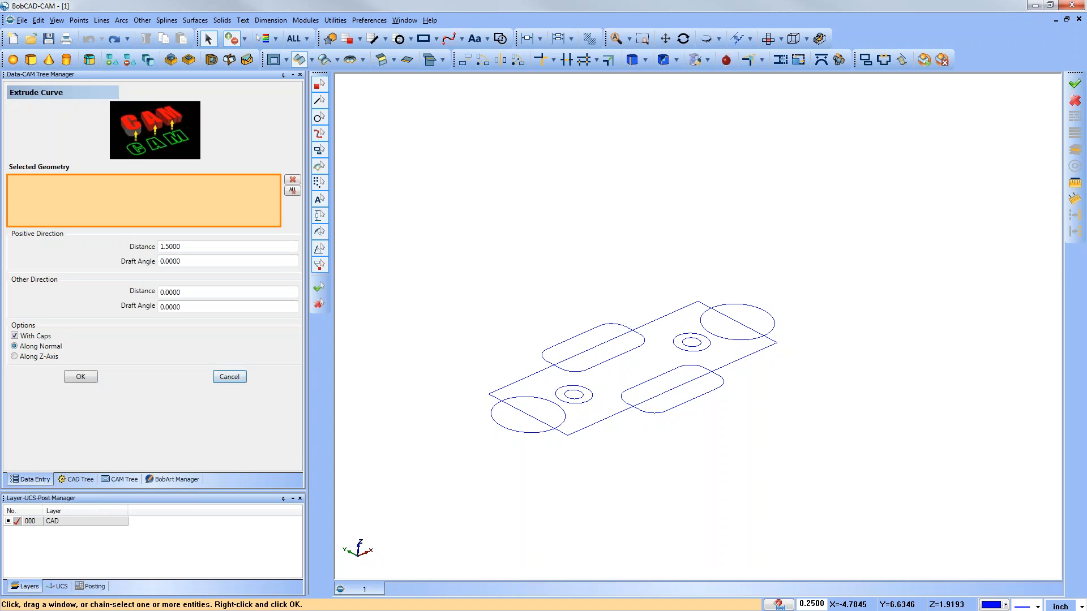
click(524, 433)
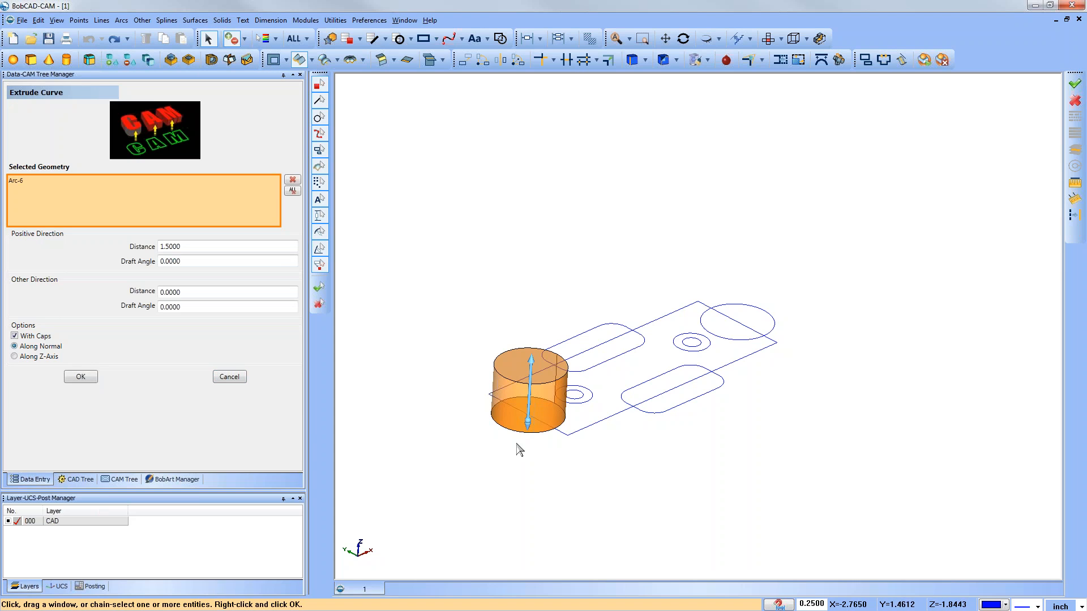
right_click(594, 515)
Extrude the rectangle's outline 1 inch with Extrude Curve, keeping the caps, and leave the command.
double_click(184, 245)
text(1)
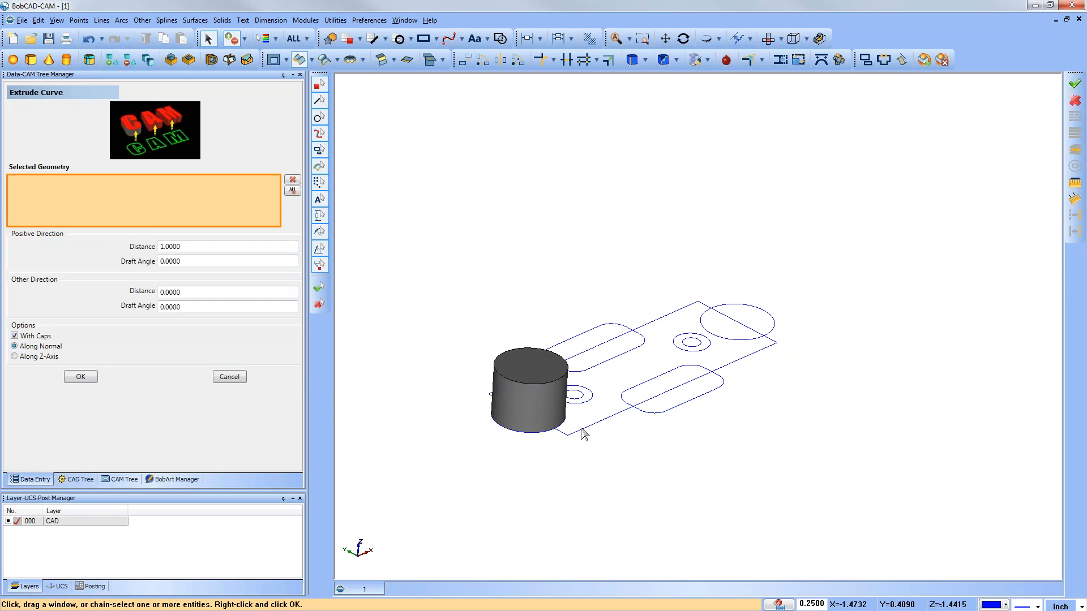
click(584, 437)
right_click(585, 437)
click(232, 376)
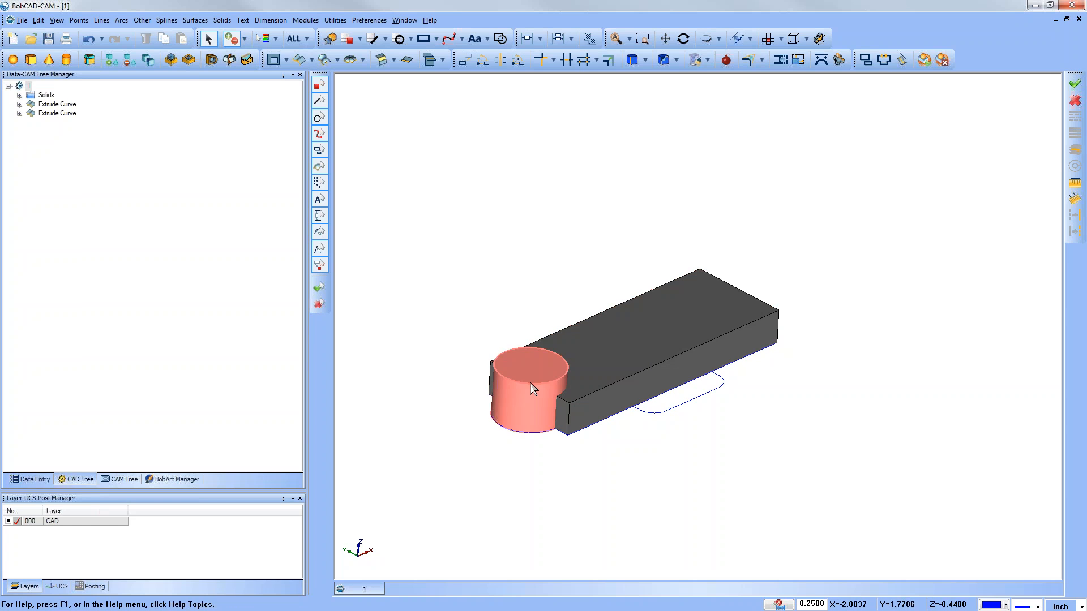
Undo both Extrude Curve surfaces, the cylinder and the rectangular block.
click(90, 39)
click(90, 39)
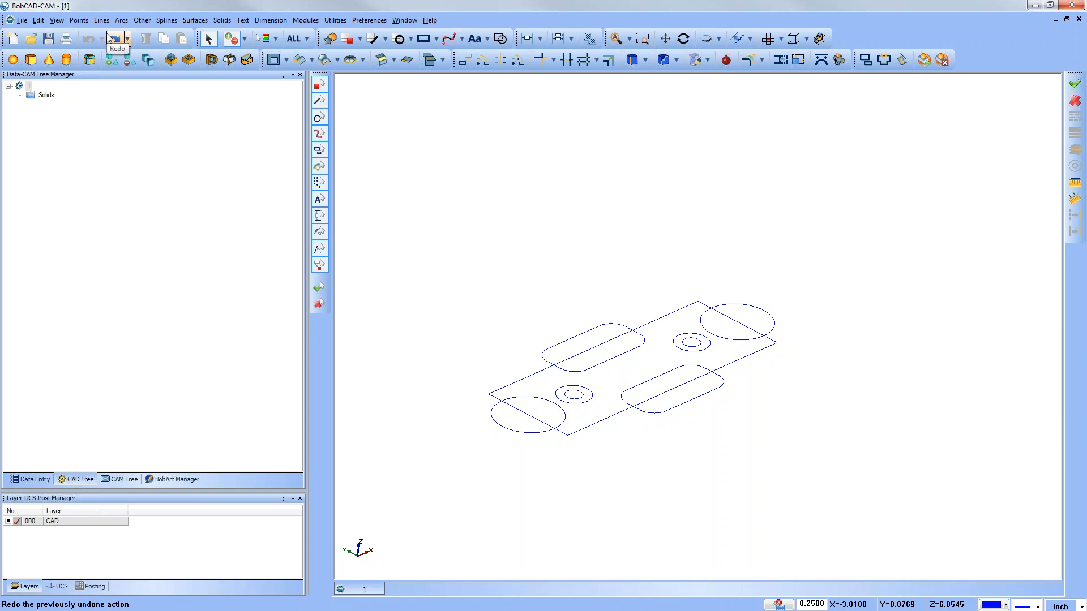
click(111, 38)
click(131, 480)
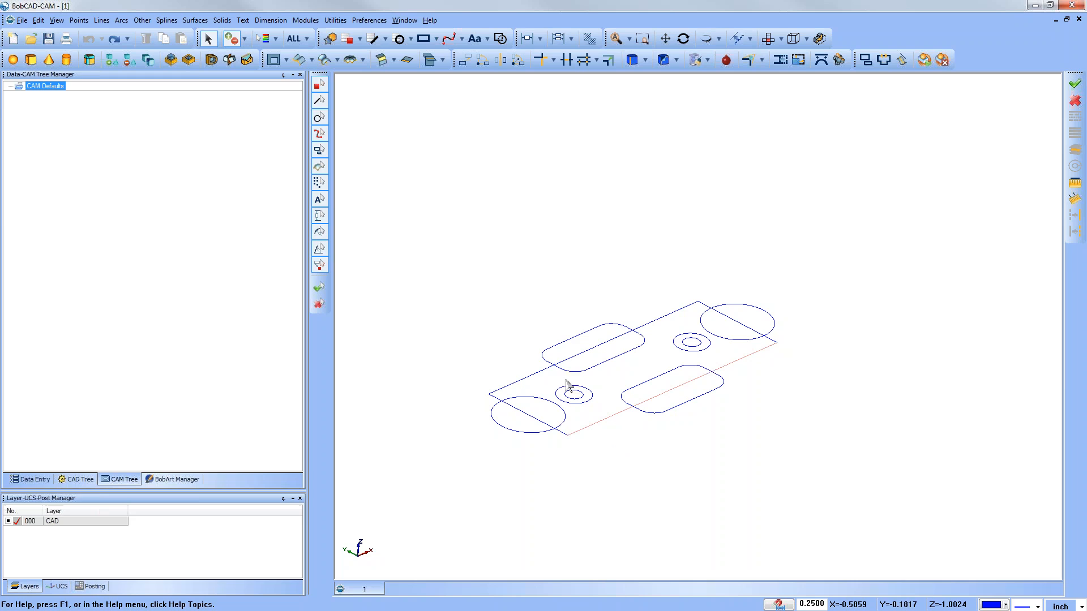
Extrude the rectangle's outline 1.5 inches as a solid with Extrude Boss, and leave the command.
click(171, 60)
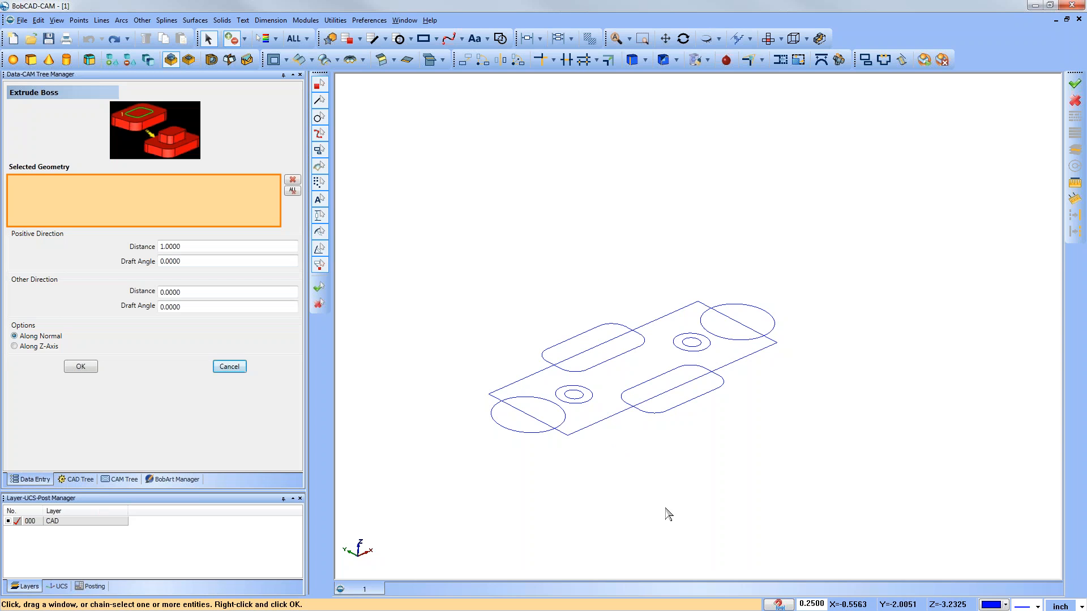
click(588, 432)
double_click(202, 247)
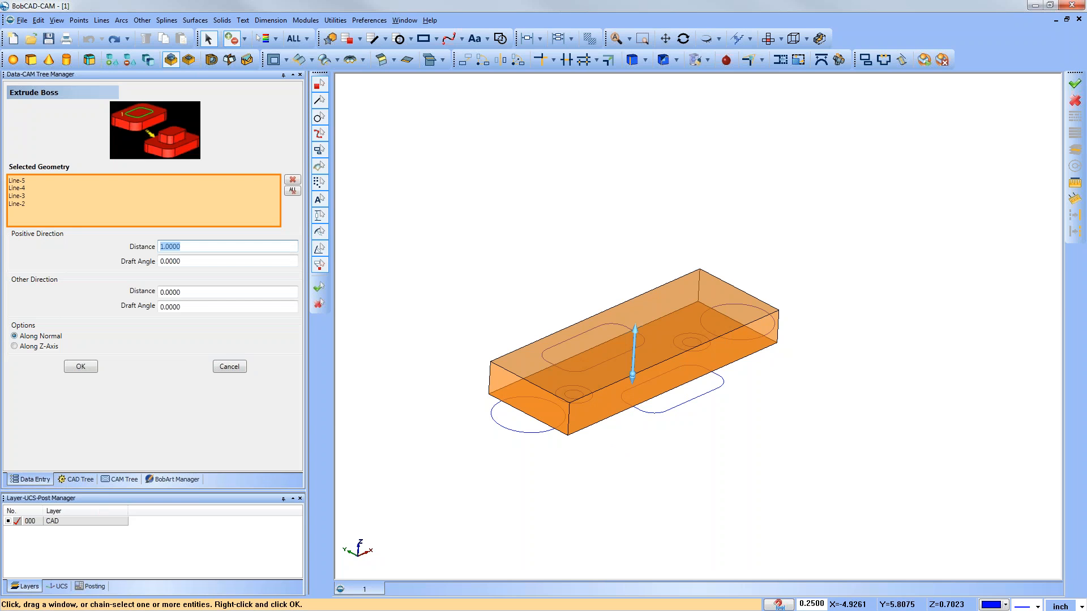
text(1.2)
key(BackSpace)
text(5)
key(Tab)
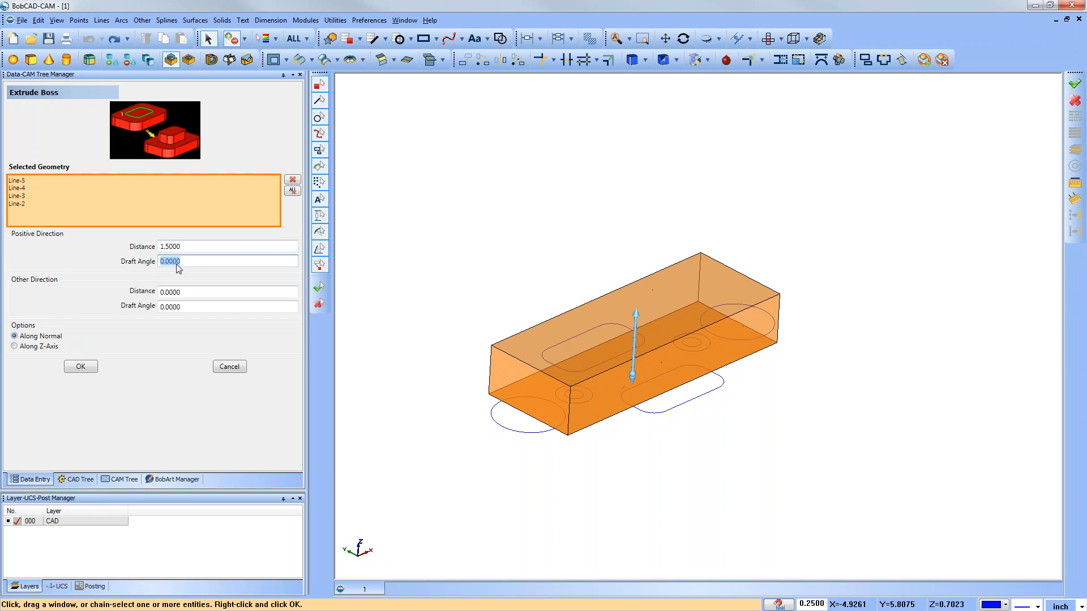
click(81, 367)
middle_drag(551, 253, 730, 290)
middle_drag(613, 428, 602, 506)
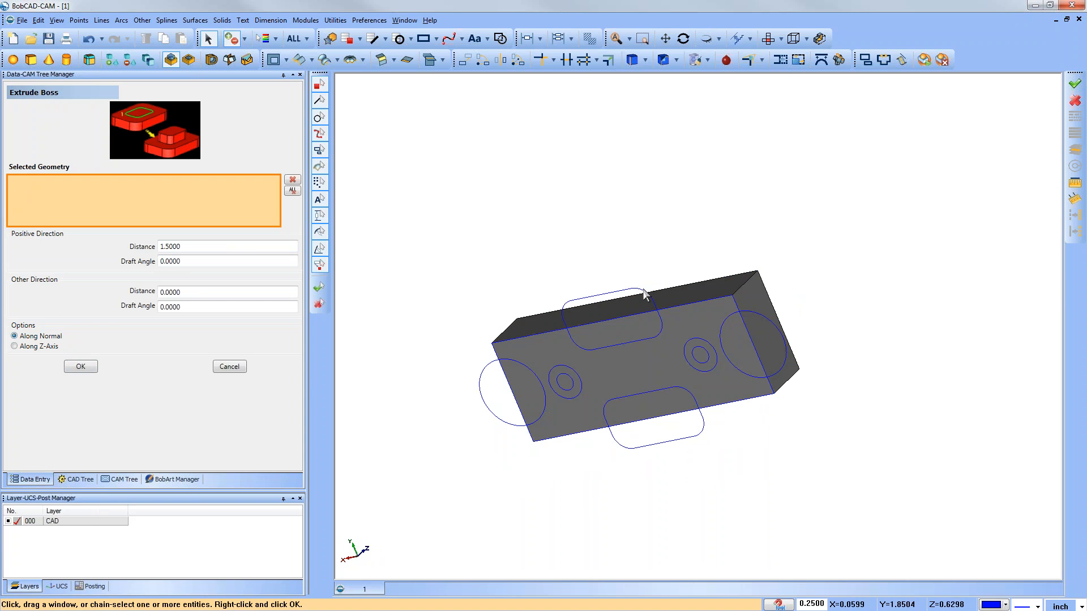
middle_drag(506, 317, 620, 307)
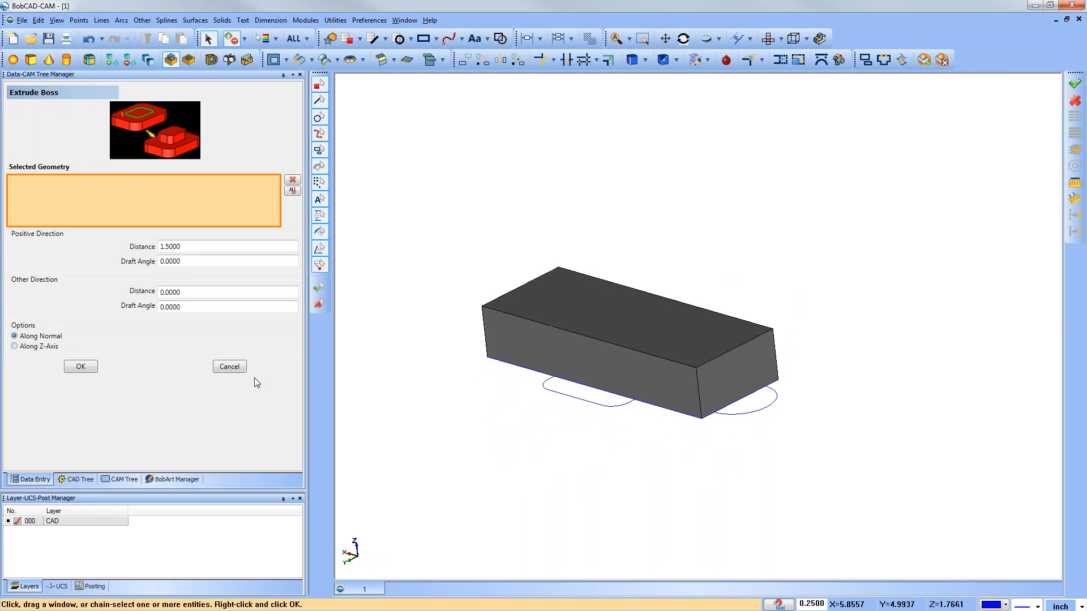
click(238, 370)
Cut the two large end circles 0.75 inches deep into the block with Extrude Cut, along normal.
click(222, 20)
click(250, 151)
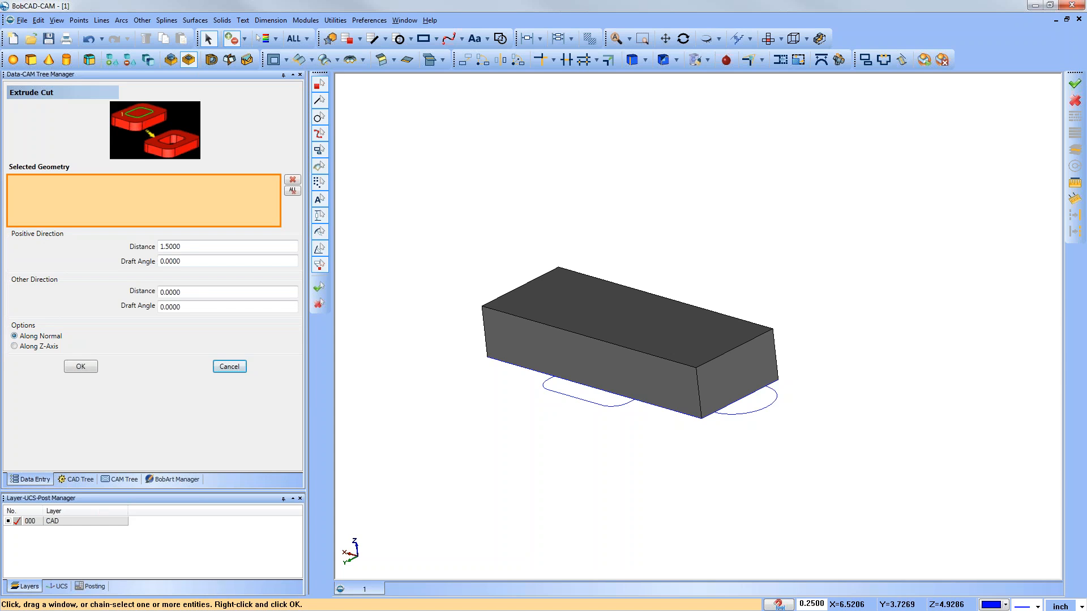
middle_drag(561, 485, 598, 260)
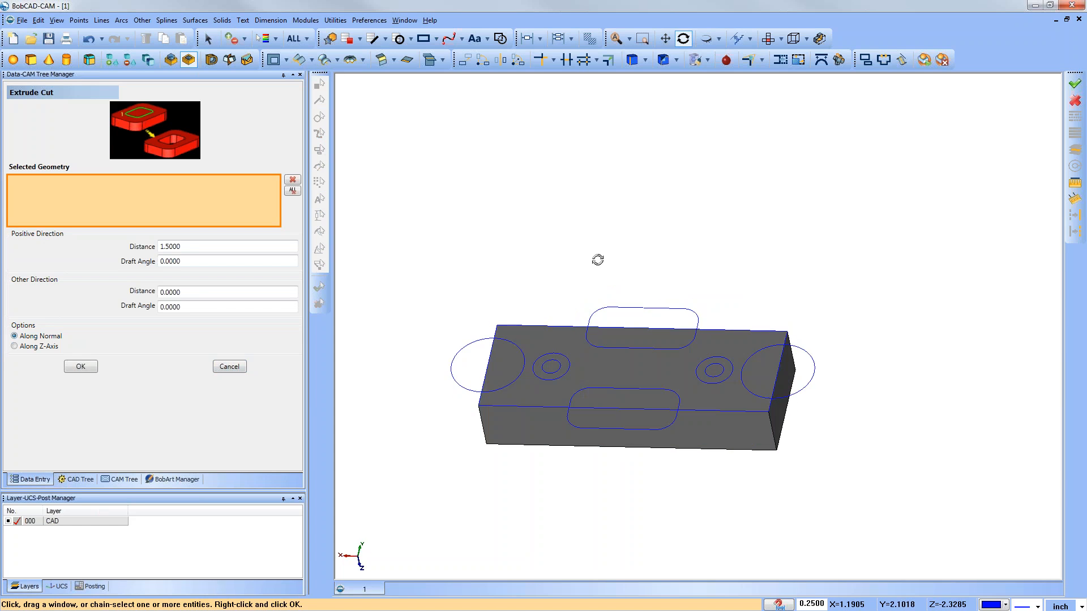
scroll(597, 472, up, 3)
middle_drag(623, 475, 630, 324)
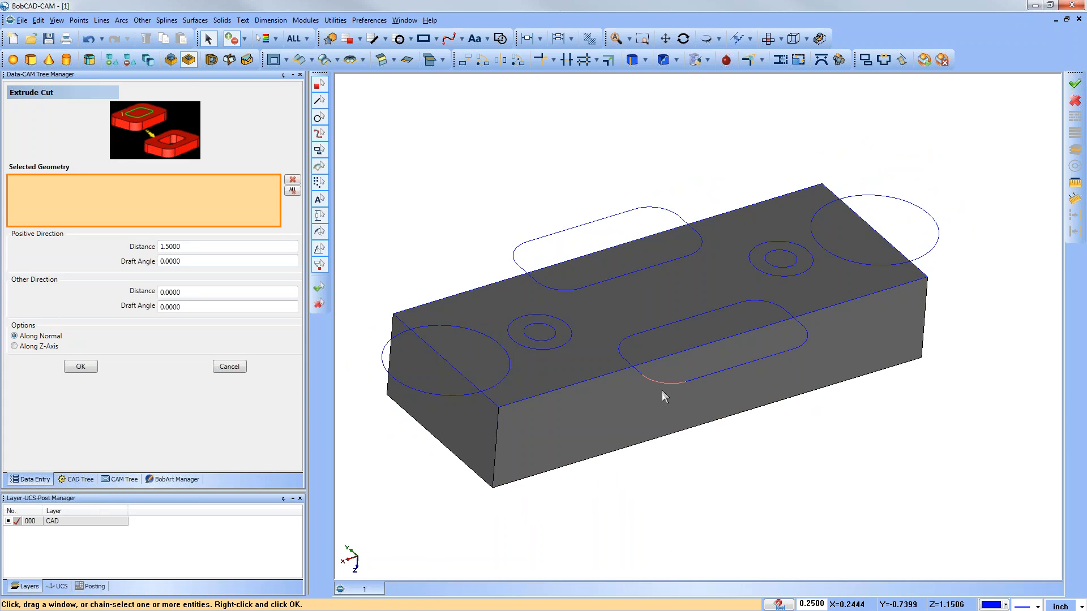
click(430, 401)
click(949, 264)
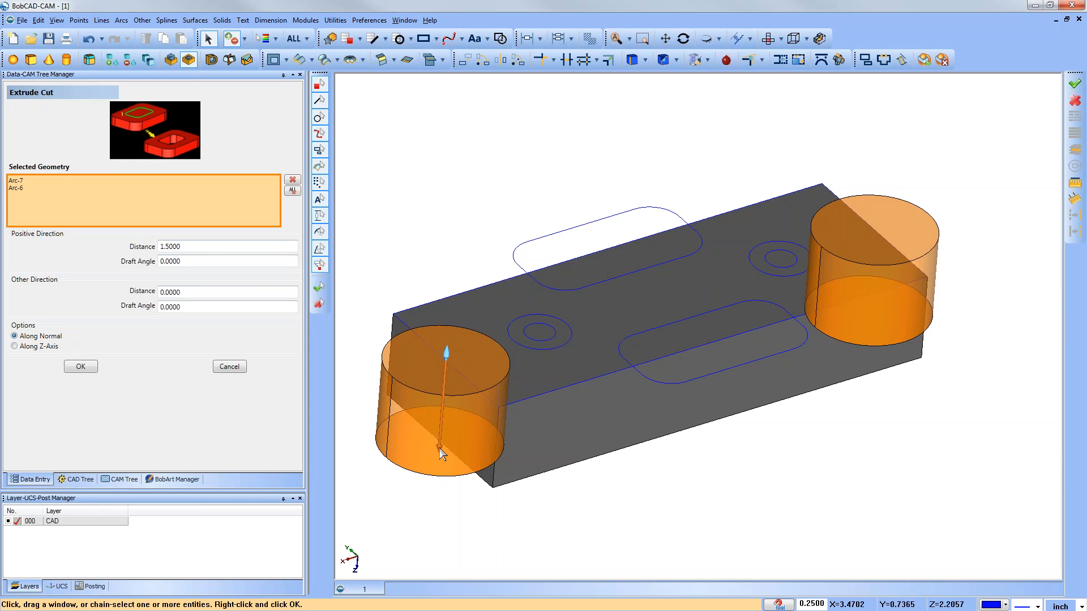
drag(439, 448, 447, 410)
middle_drag(772, 490, 756, 467)
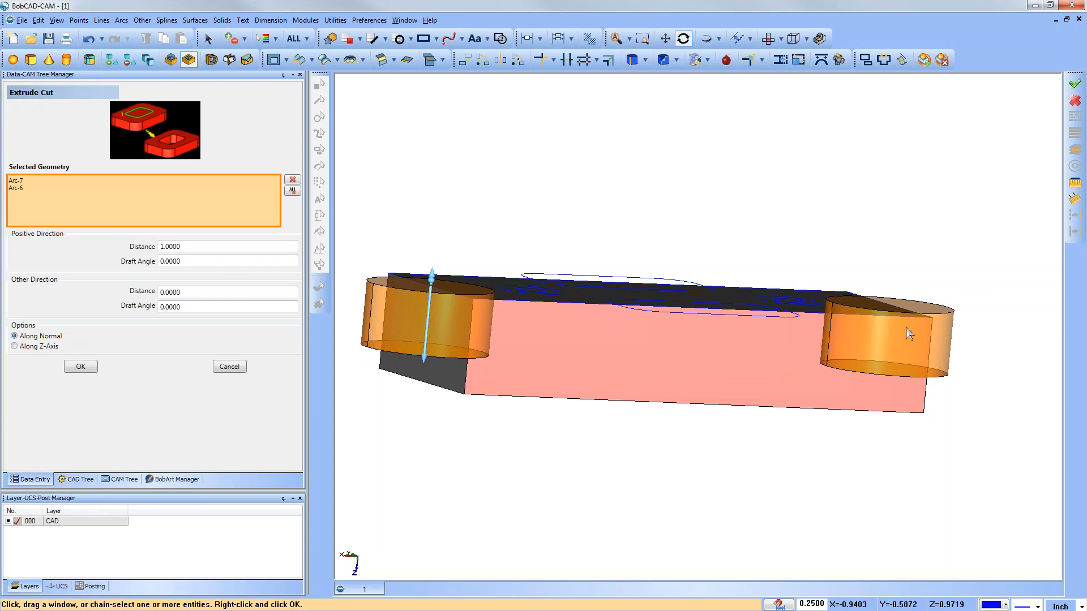
middle_drag(762, 380, 862, 283)
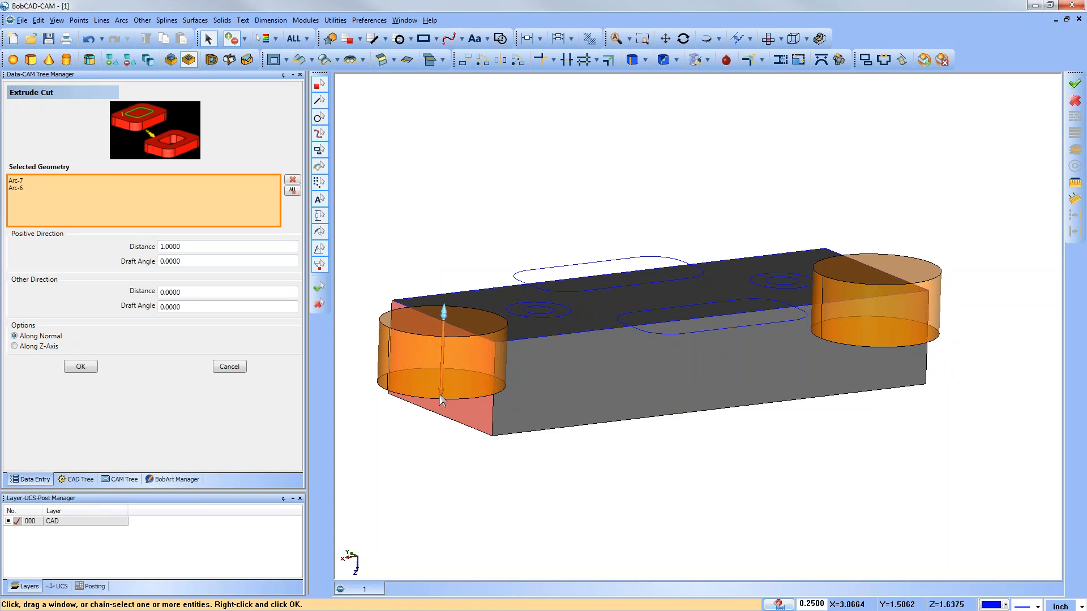
drag(445, 372, 365, 358)
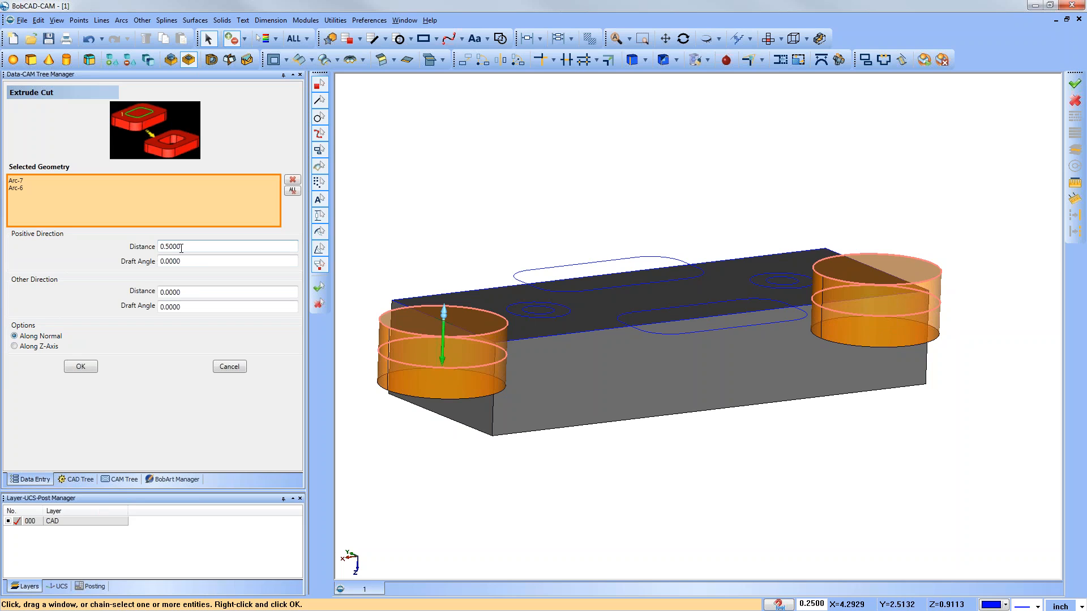
mouse_move(443, 362)
mouse_down()
mouse_move(439, 392)
mouse_move(433, 368)
mouse_up()
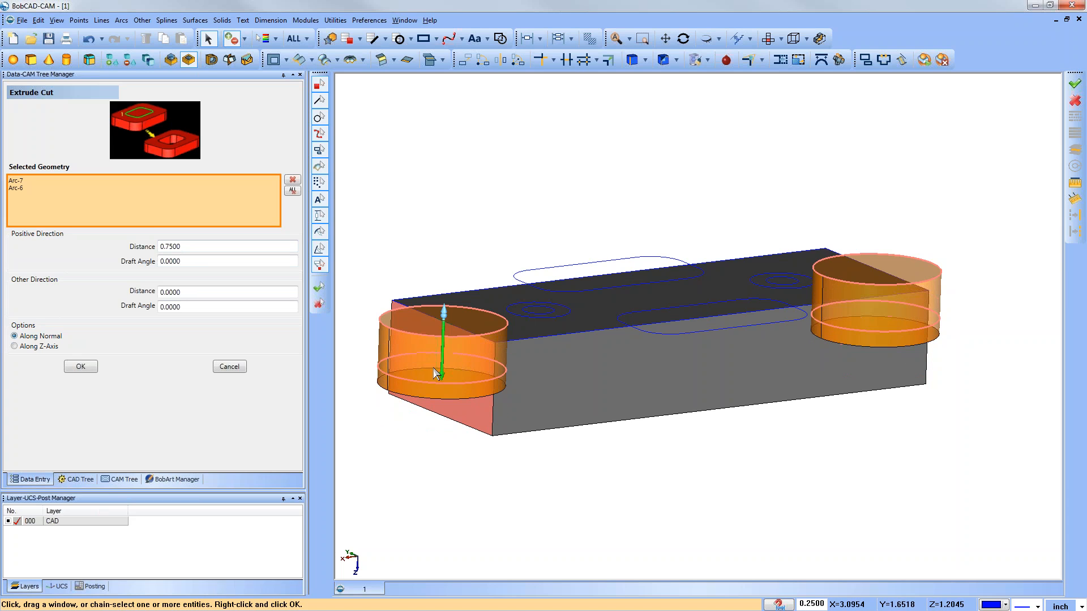
middle_drag(522, 398, 827, 481)
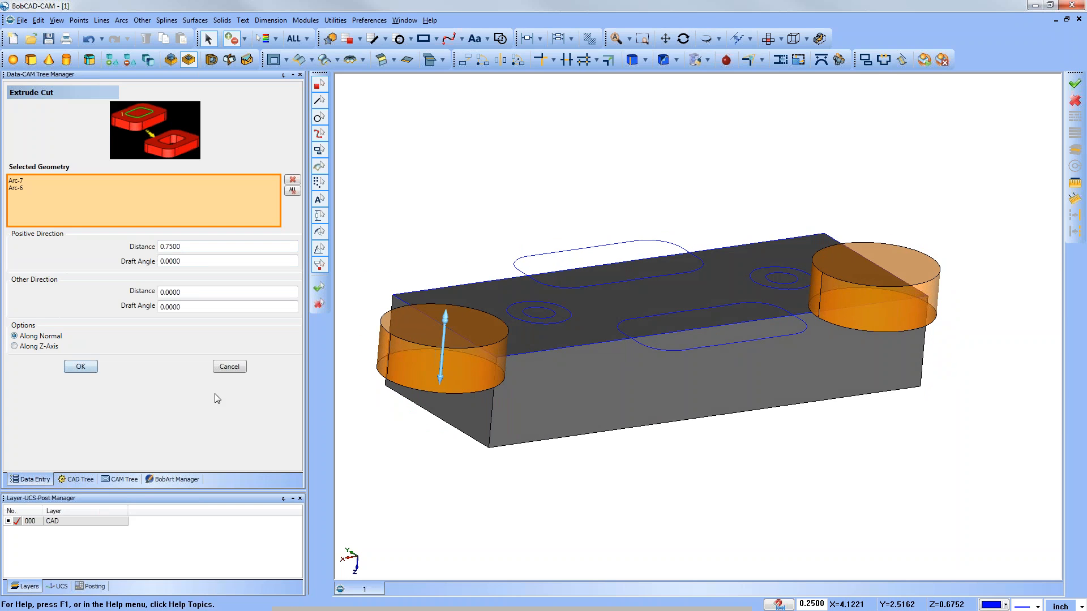
mouse_move(779, 361)
middle_down()
mouse_move(777, 383)
mouse_move(782, 340)
middle_up()
middle_drag(491, 345, 493, 359)
middle_drag(779, 354, 787, 403)
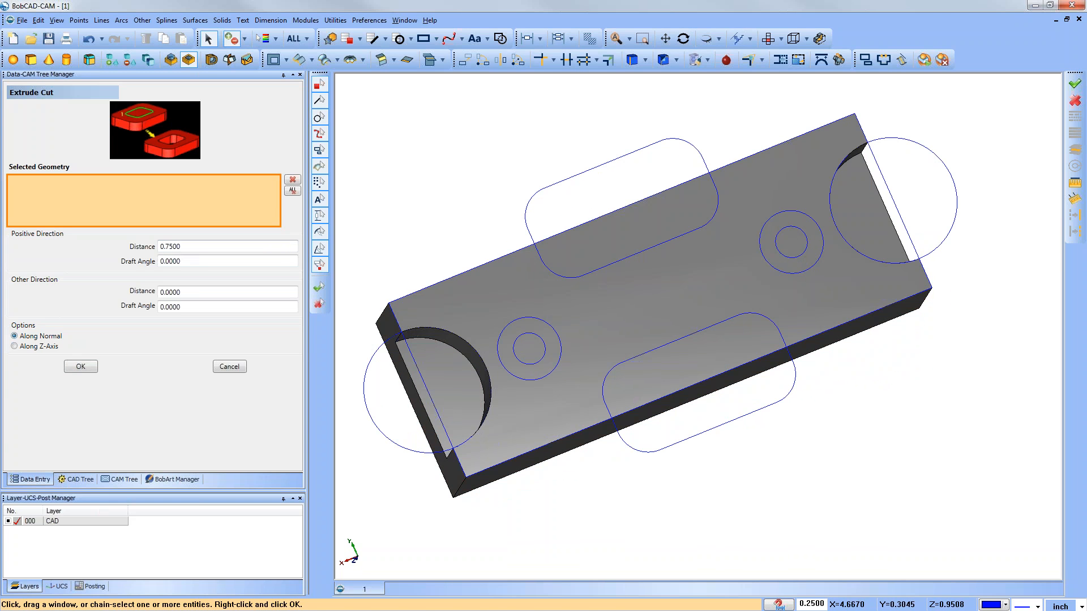
Cut both rounded slot profiles on the block's long sides all the way through, with a distance of 2.75 inches.
middle_drag(771, 426, 762, 366)
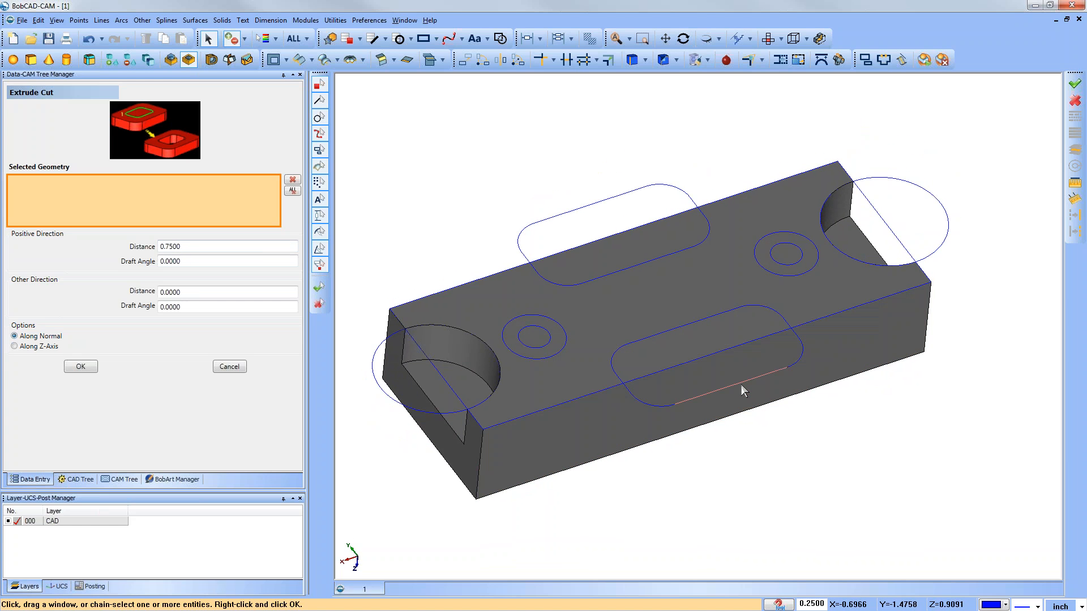
click(742, 385)
click(552, 227)
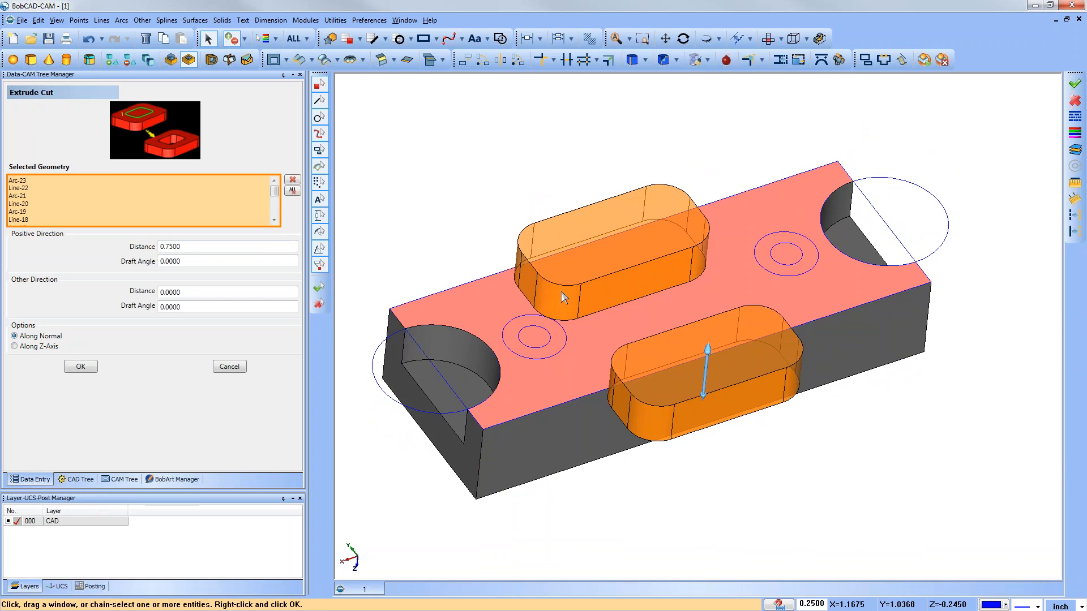
middle_drag(569, 389, 573, 374)
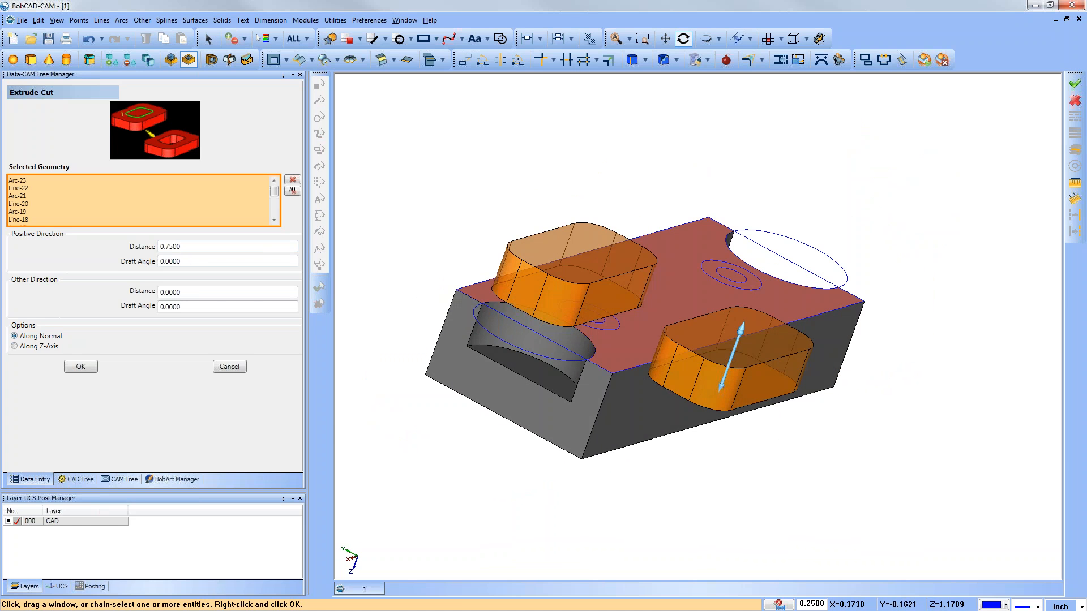
drag(719, 389, 680, 503)
mouse_move(904, 463)
middle_down()
mouse_move(937, 402)
mouse_move(903, 473)
middle_up()
click(74, 363)
mouse_move(796, 466)
middle_down()
mouse_move(759, 296)
mouse_move(795, 464)
mouse_move(809, 465)
middle_up()
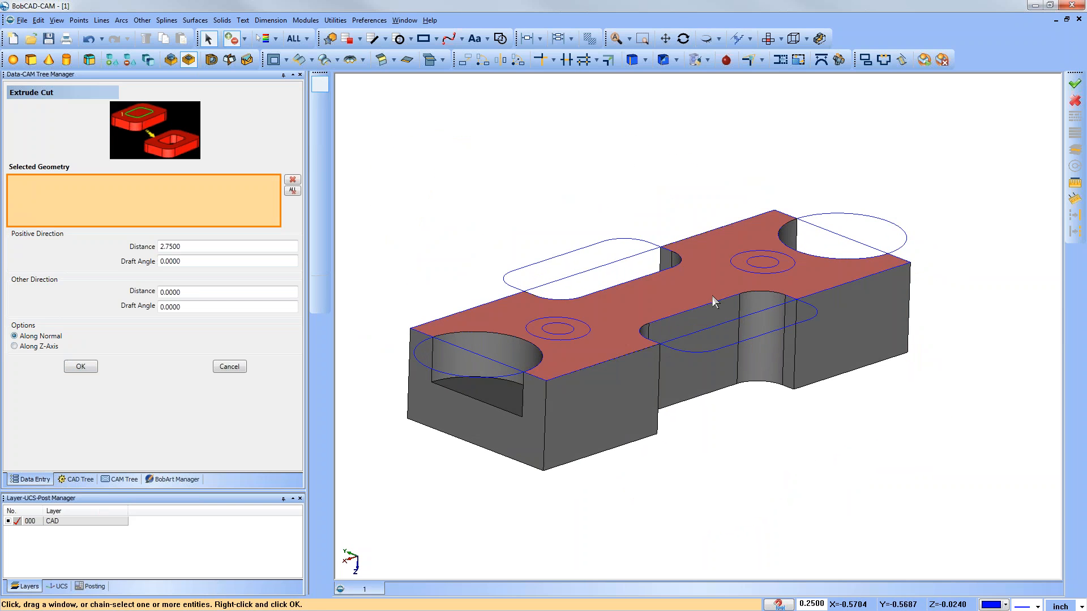
Switch the model to wireframe display and enlarge the Layer-UCS-Post Manager pane.
middle_drag(713, 298, 711, 314)
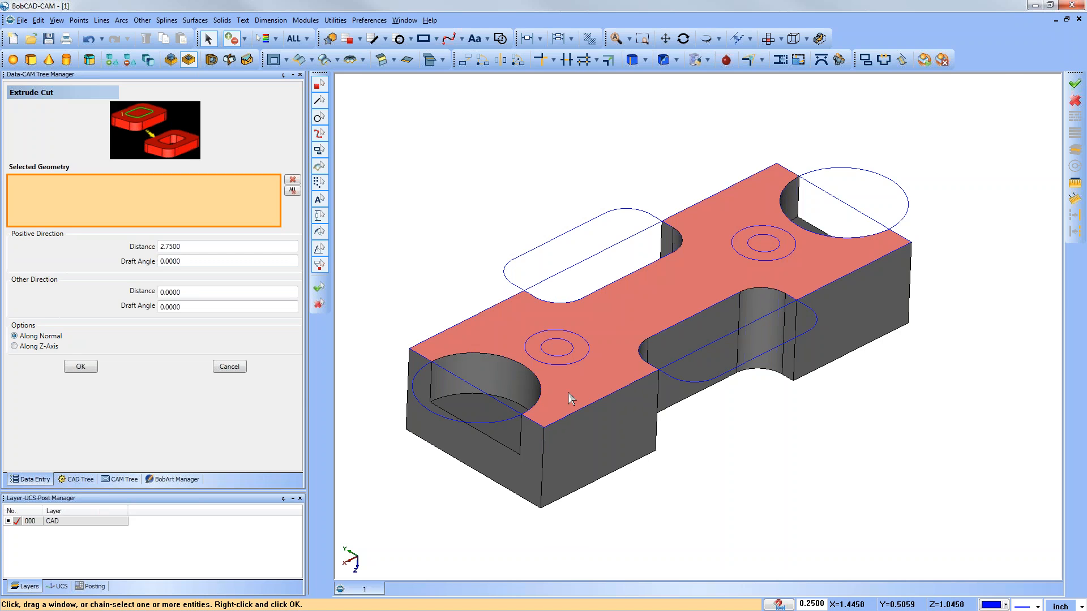
scroll(589, 356, up, 2)
scroll(539, 376, down, 2)
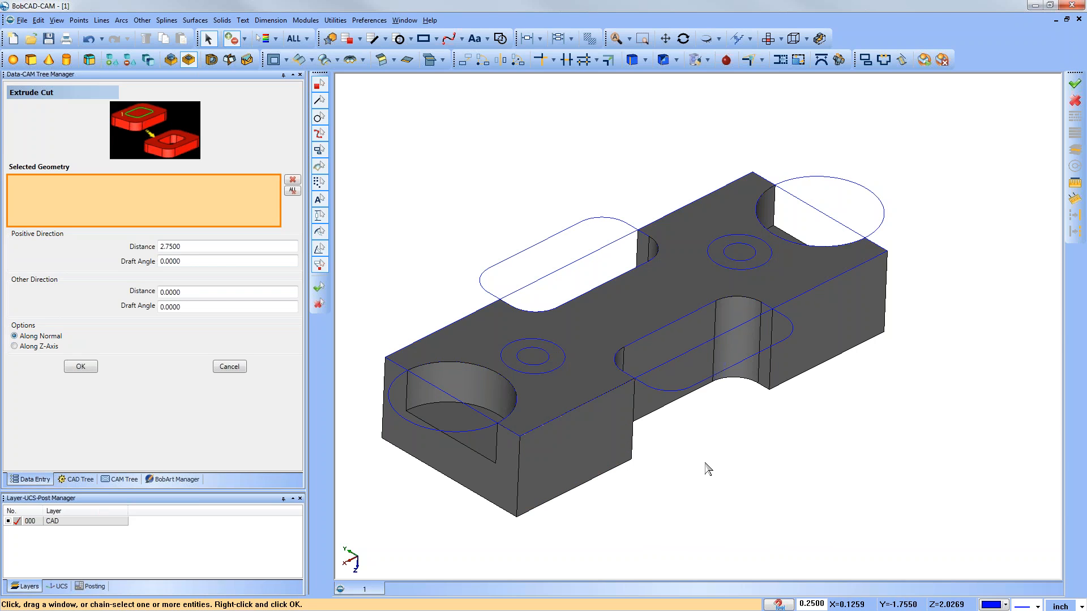
key(ctrl+w)
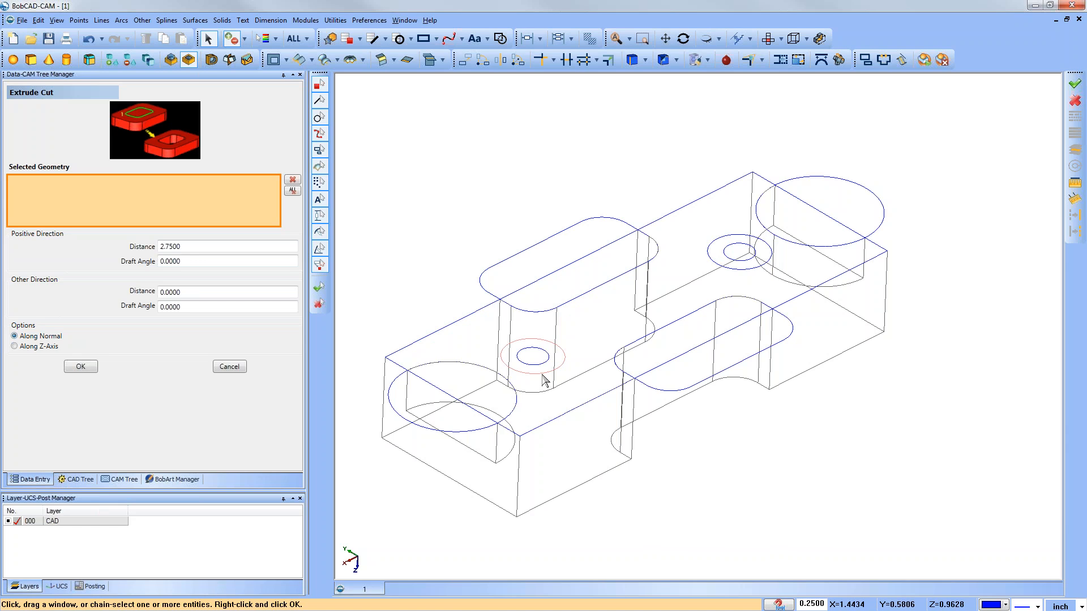
key(ctrl+w)
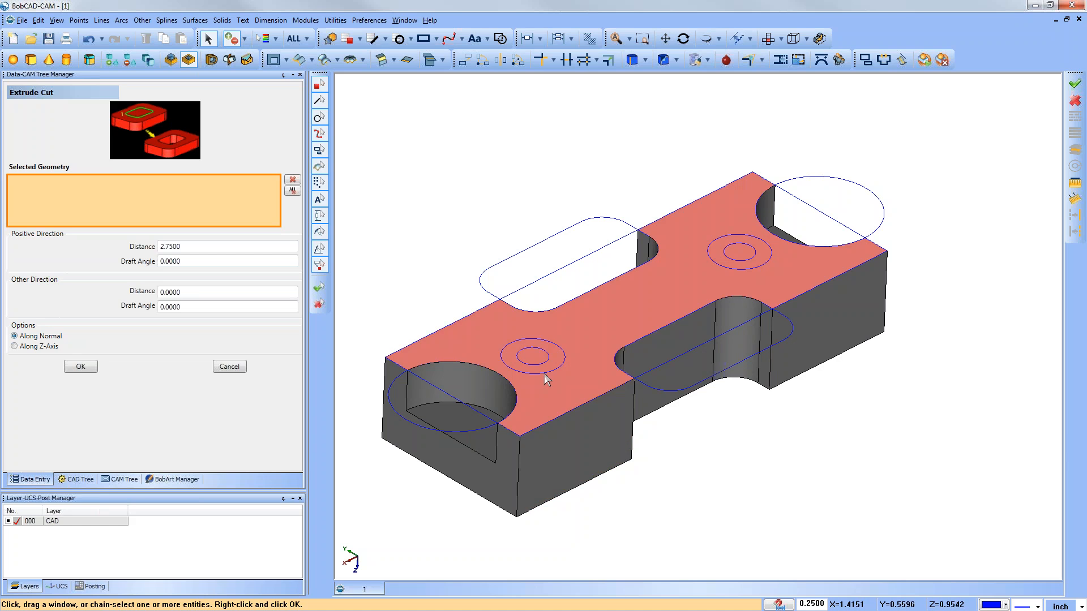
scroll(542, 376, up, 5)
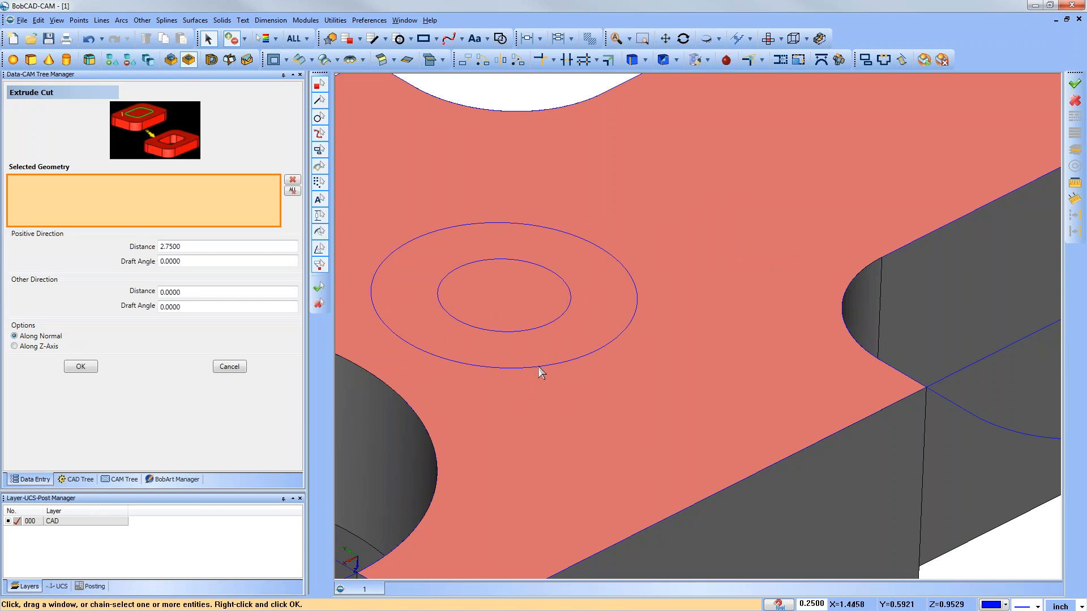
scroll(539, 367, down, 5)
scroll(539, 368, down, 2)
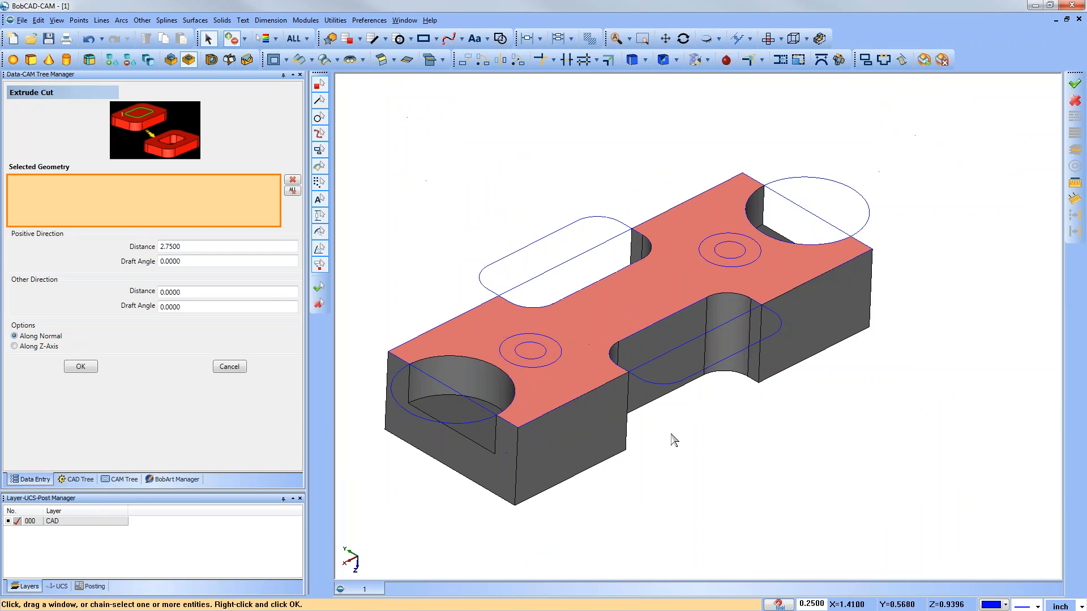
key(ctrl+w)
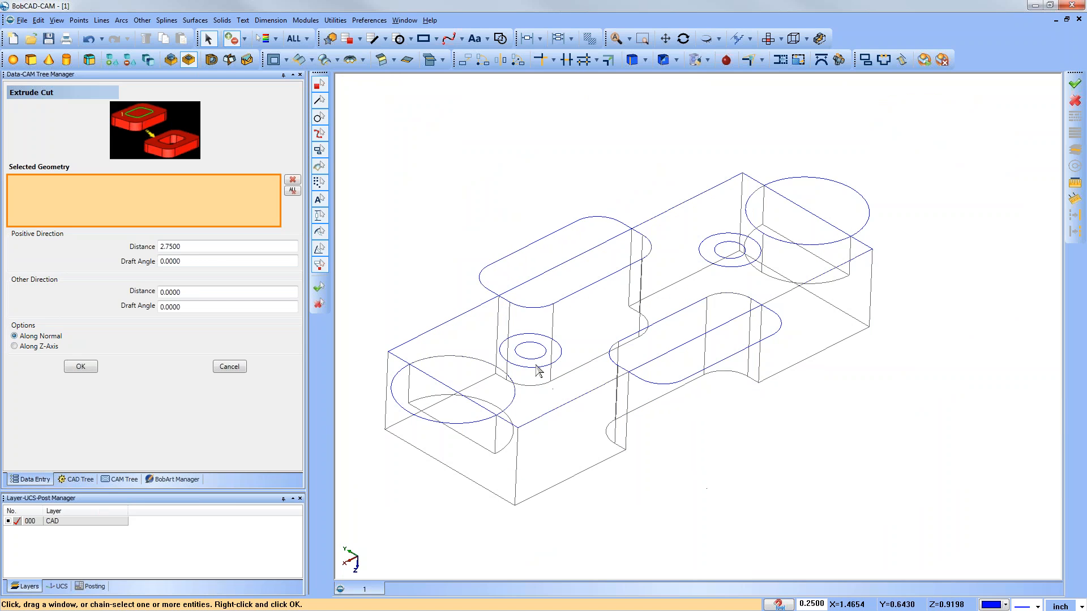
scroll(783, 496, down, 1)
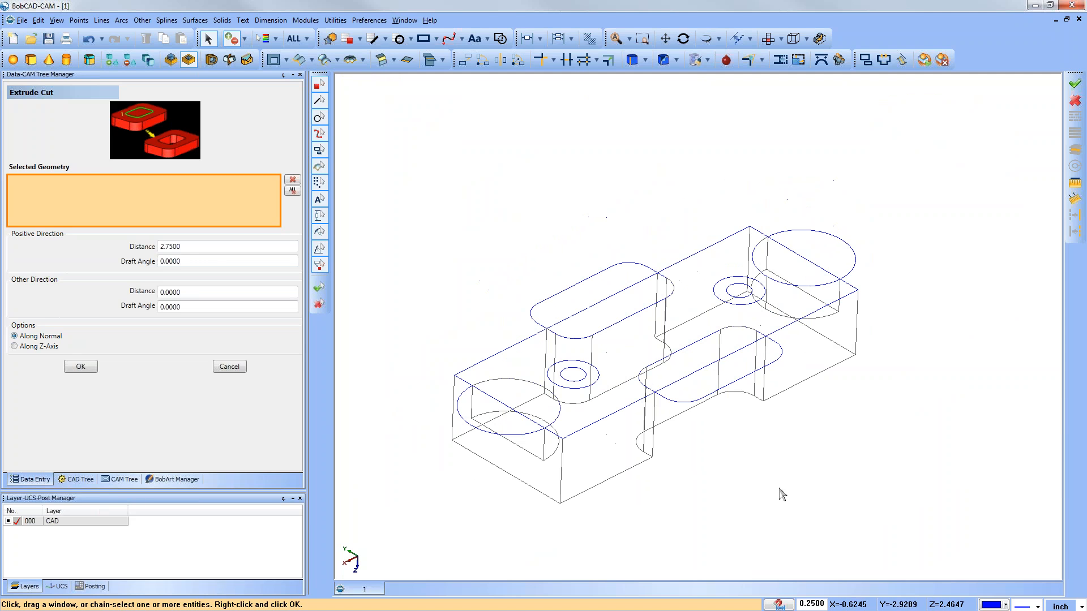
drag(264, 492, 263, 368)
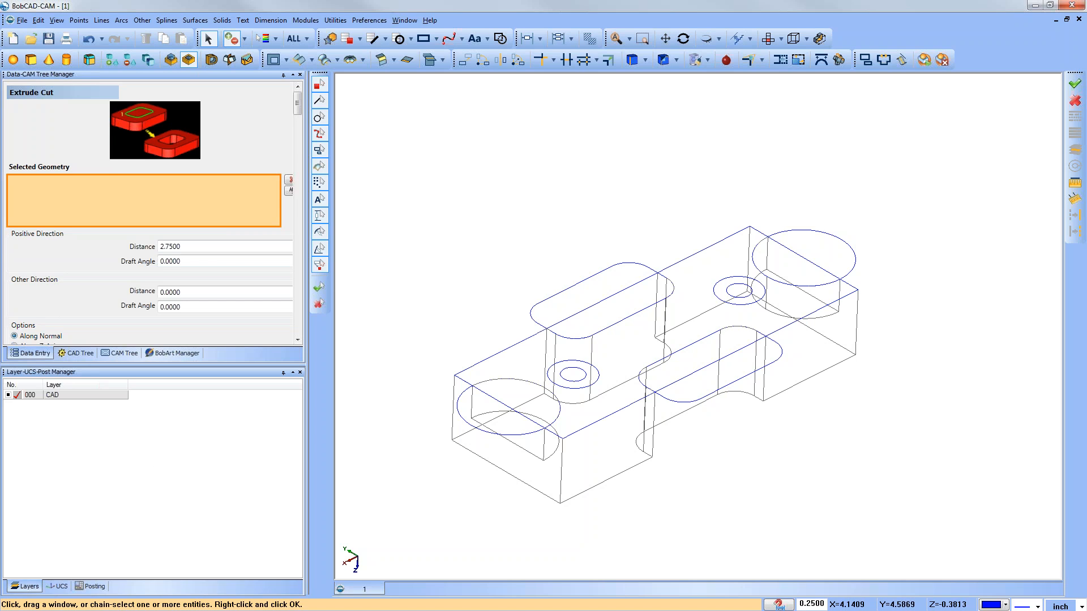
Cut the outer circle of both concentric hole pairs 0.25 inches deep into the block.
scroll(151, 213, down, 1)
scroll(628, 401, up, 2)
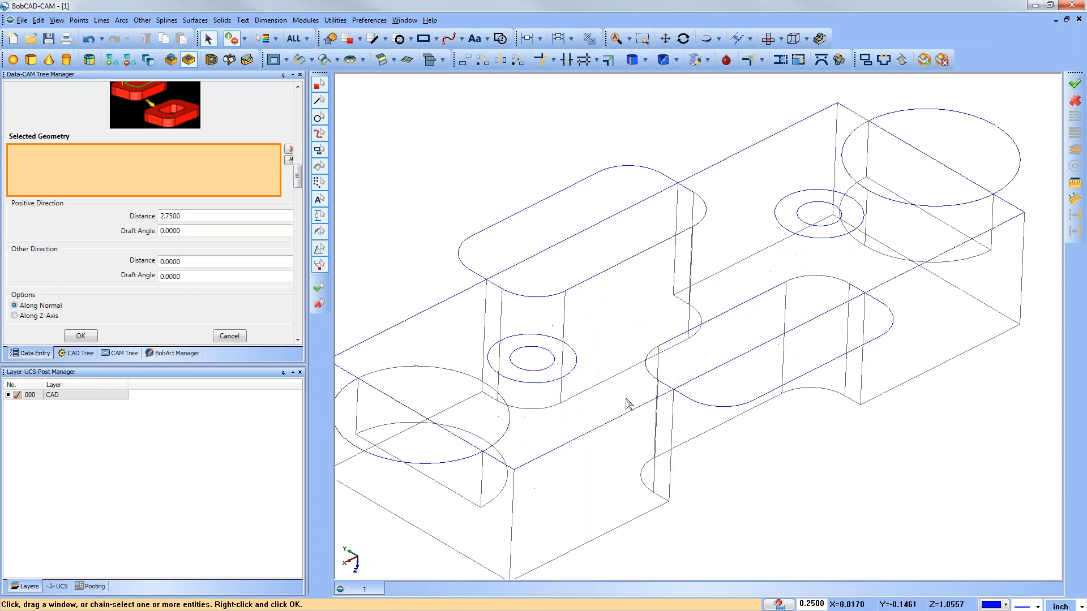
click(546, 384)
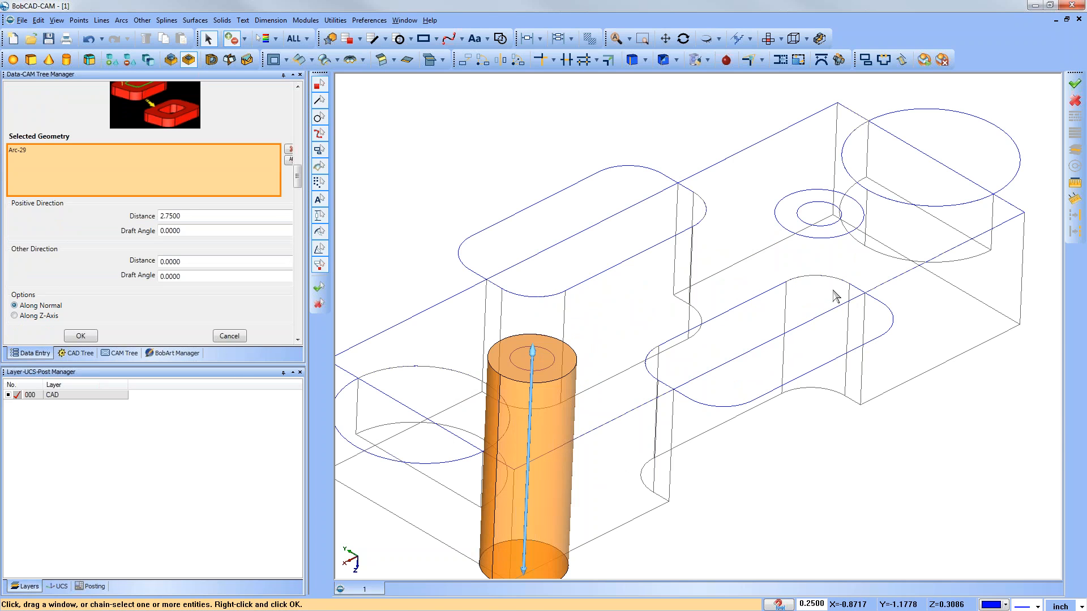
click(839, 237)
drag(187, 217, 102, 214)
text(.25)
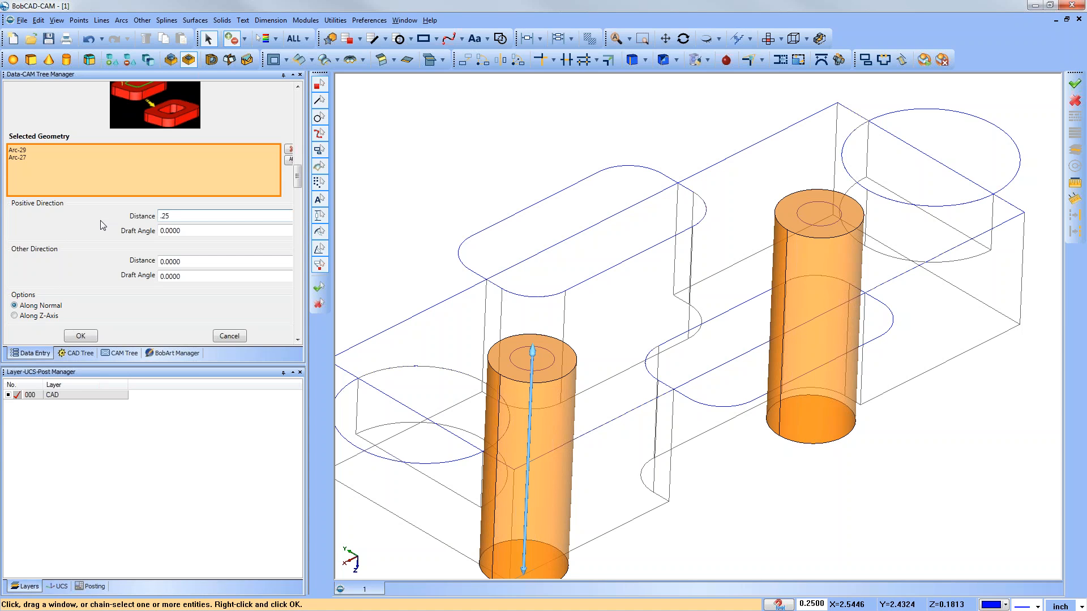
key(Tab)
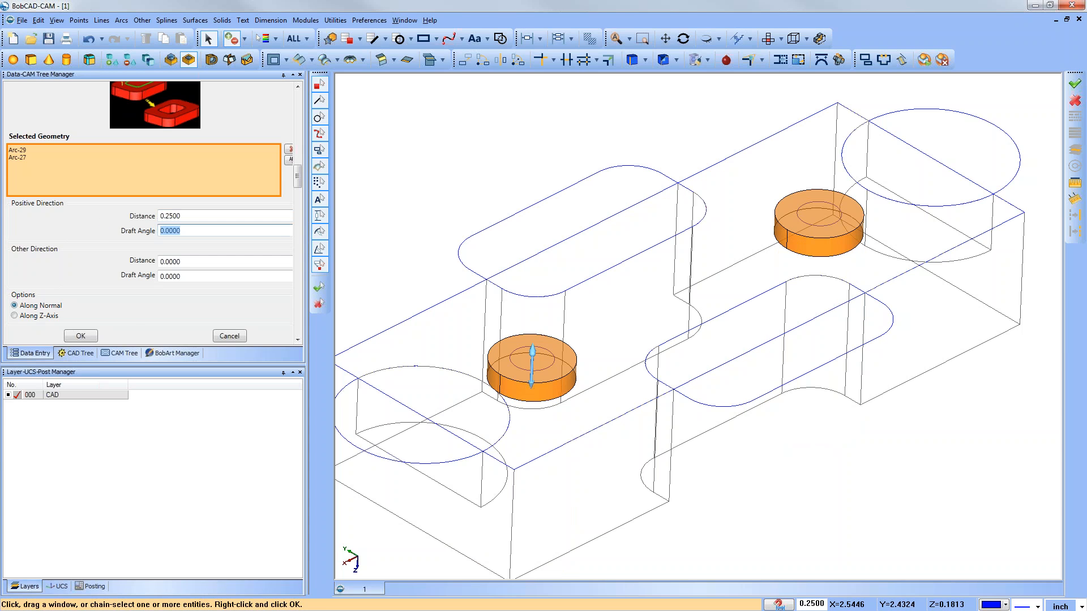
click(81, 337)
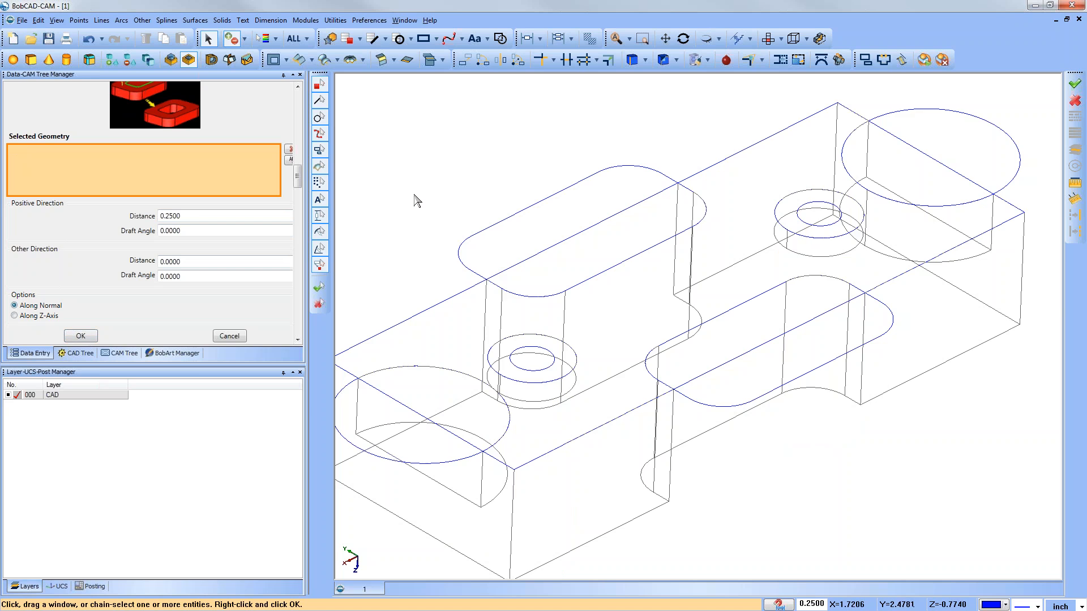
Cut the inner circle of both concentric hole pairs completely through the block with Extrude Cut, at a distance of 4.75 inches.
scroll(416, 203, down, 3)
mouse_move(615, 317)
middle_down()
mouse_move(616, 332)
mouse_move(614, 315)
mouse_move(672, 348)
mouse_move(650, 348)
mouse_move(778, 259)
middle_up()
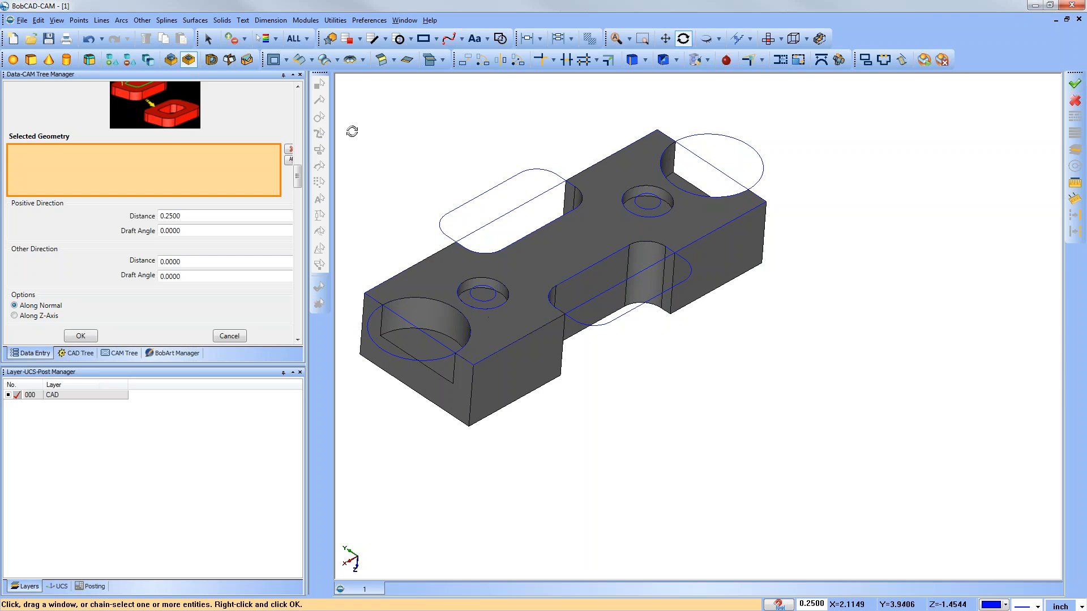
click(208, 39)
click(484, 302)
click(648, 207)
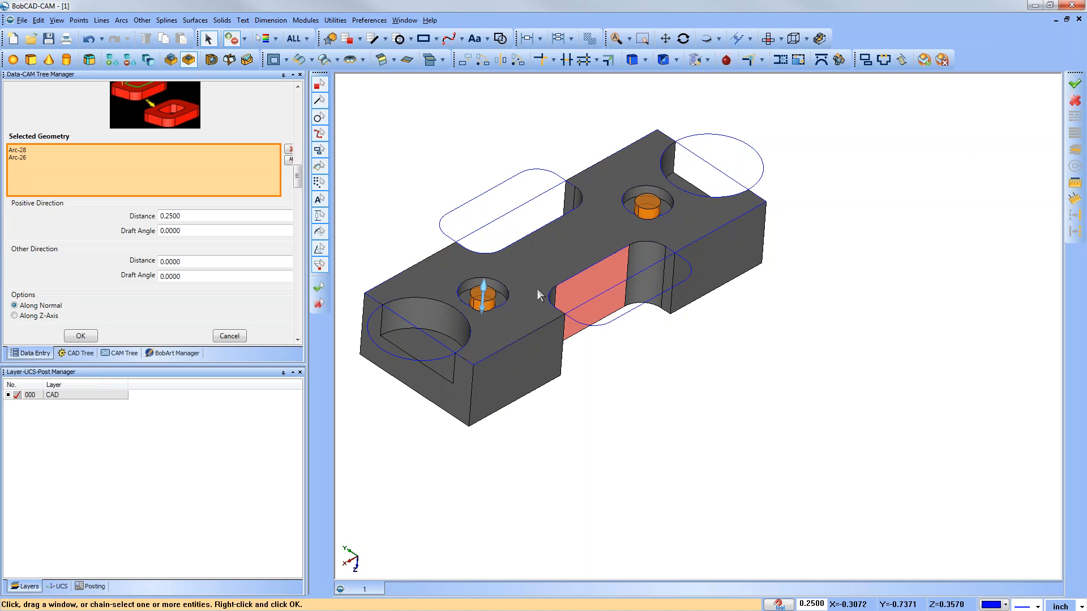
drag(482, 309, 469, 495)
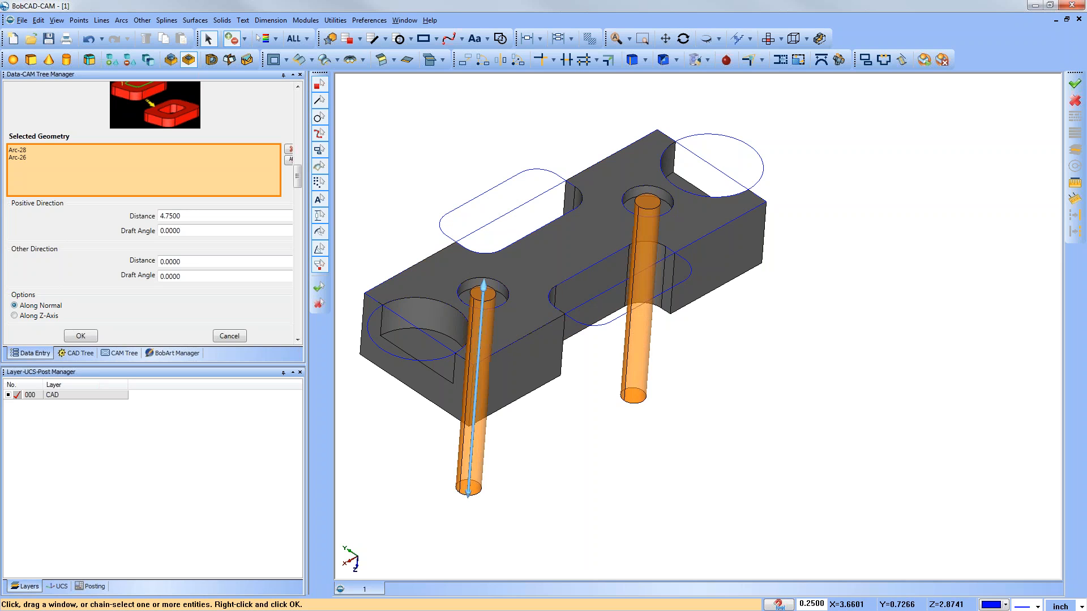
click(81, 336)
Examine the finished solid's through holes, counterbores, slots and end pockets against the original wireframe.
middle_drag(588, 419, 615, 156)
ctrl+middle_drag(632, 271, 727, 317)
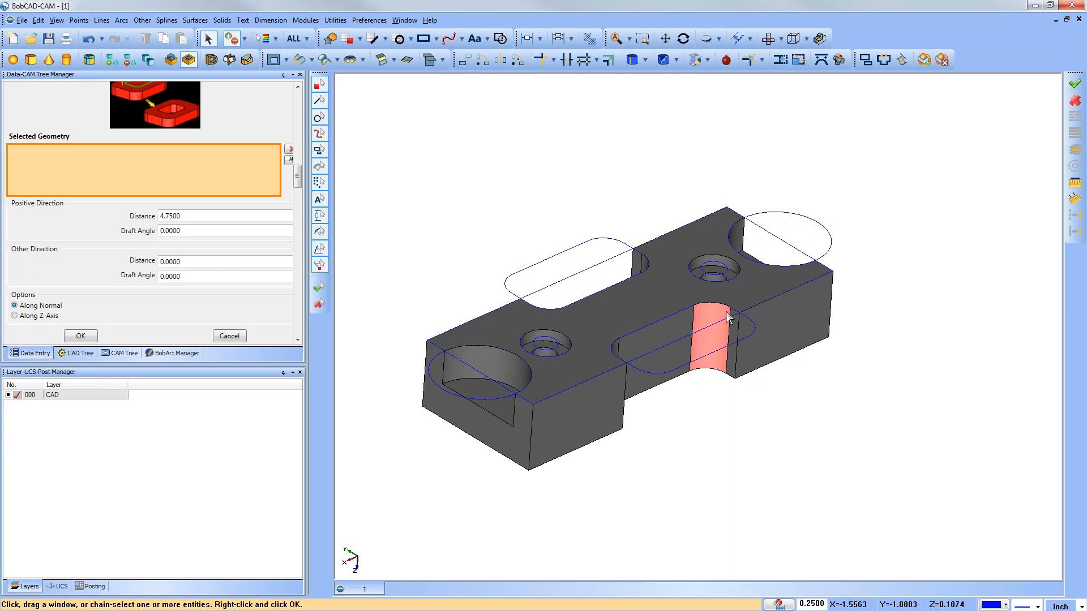
middle_drag(650, 341, 728, 419)
scroll(443, 414, up, 3)
scroll(443, 414, down, 2)
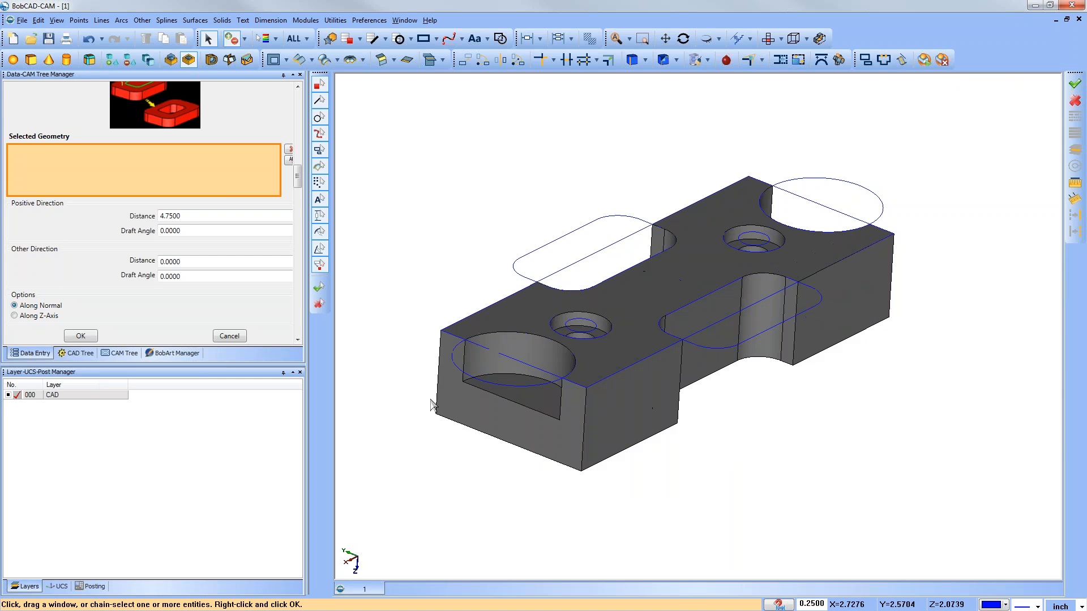
mouse_move(607, 396)
middle_down()
mouse_move(593, 412)
mouse_move(600, 400)
middle_up()
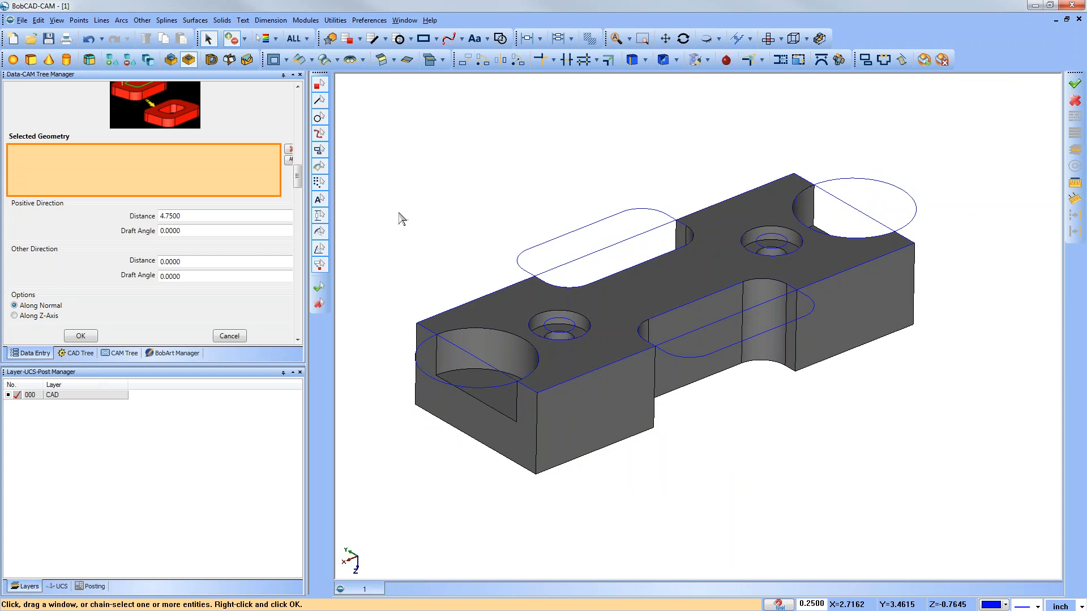
scroll(403, 221, down, 3)
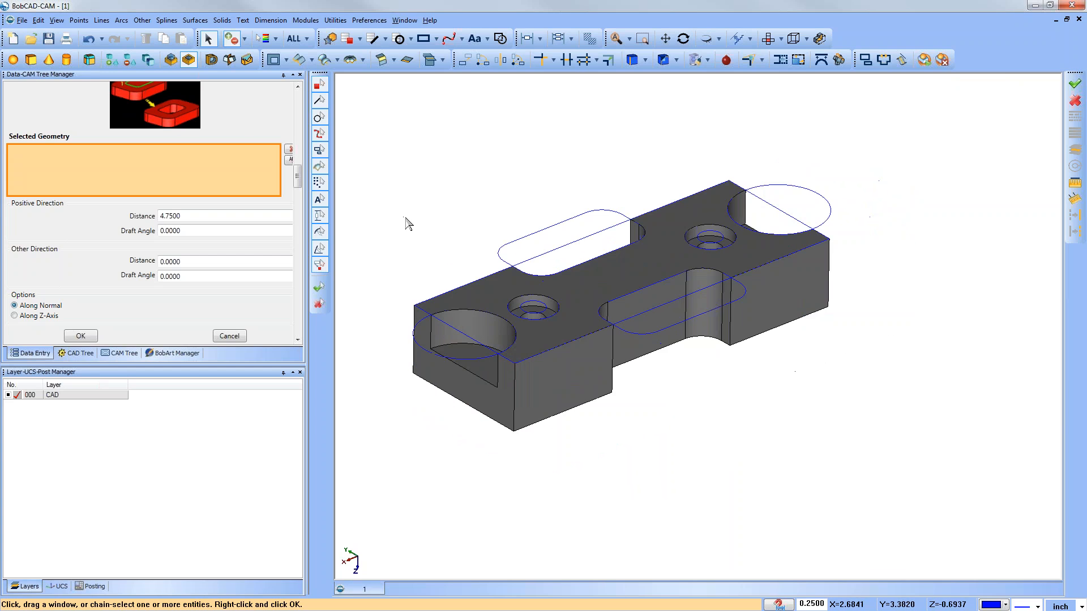
middle_drag(530, 255, 573, 282)
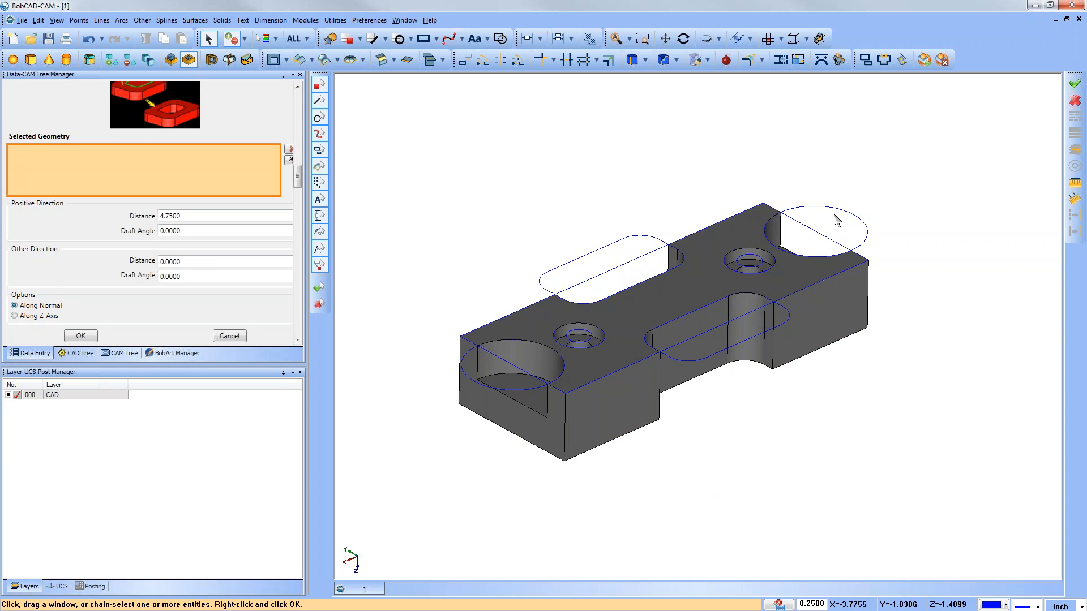
Add a new layer named Wireframe and leave the Extrude Cut command.
right_click(149, 433)
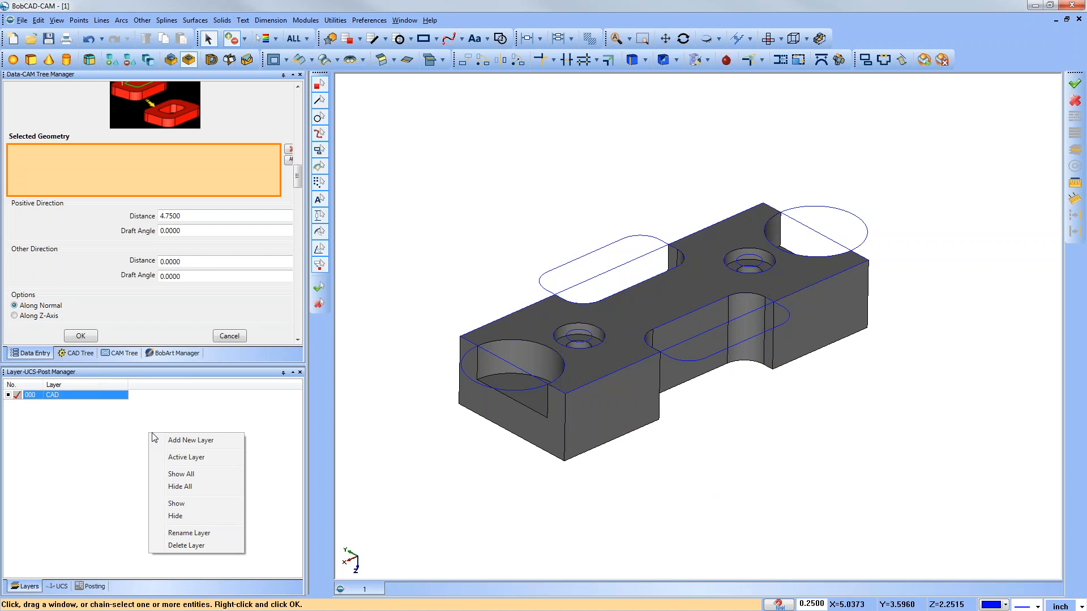
click(44, 412)
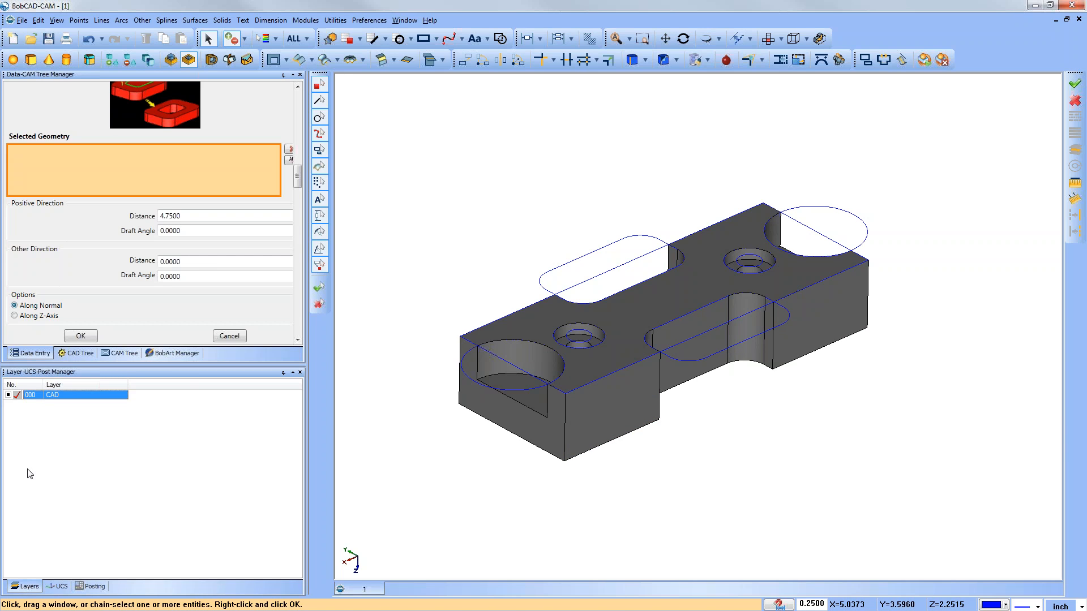
right_click(50, 444)
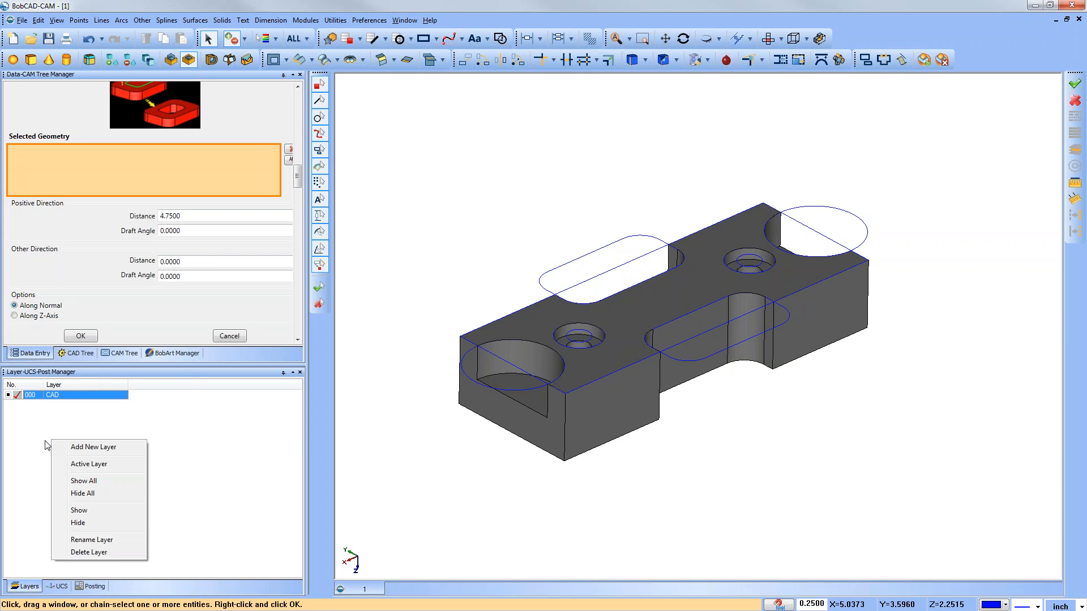
click(86, 448)
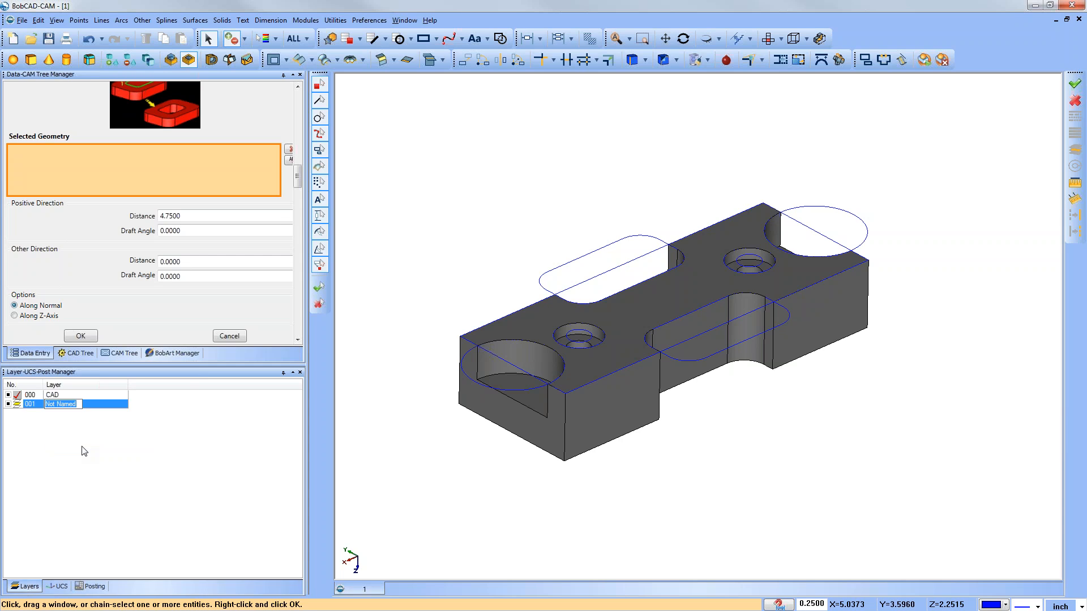
text(Wireframe)
key(Return)
click(232, 337)
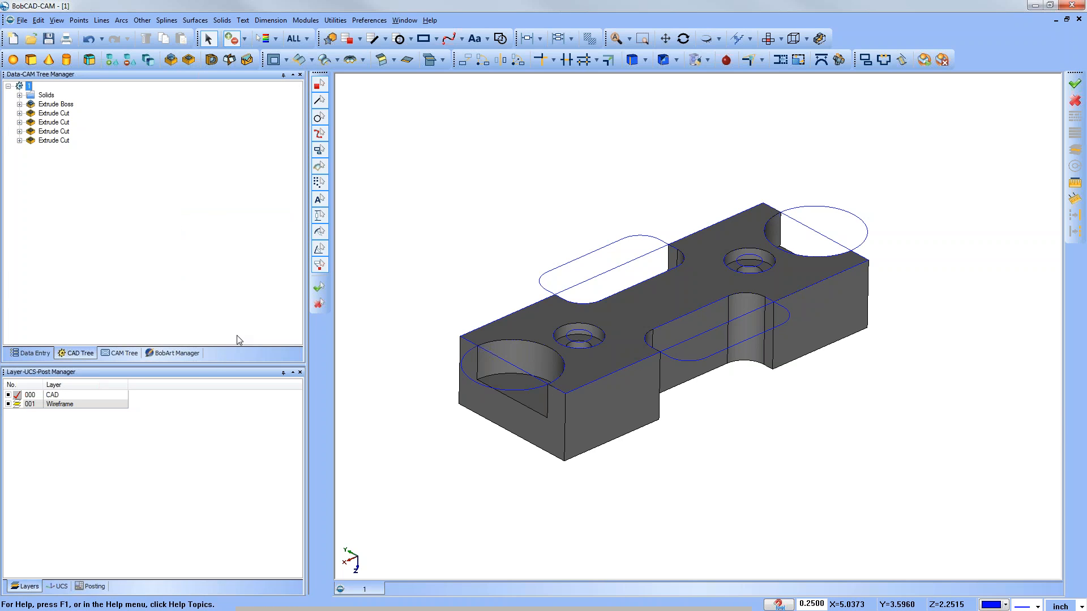
Make the Wireframe layer active and toggle the visibility of the CAD layer.
click(55, 405)
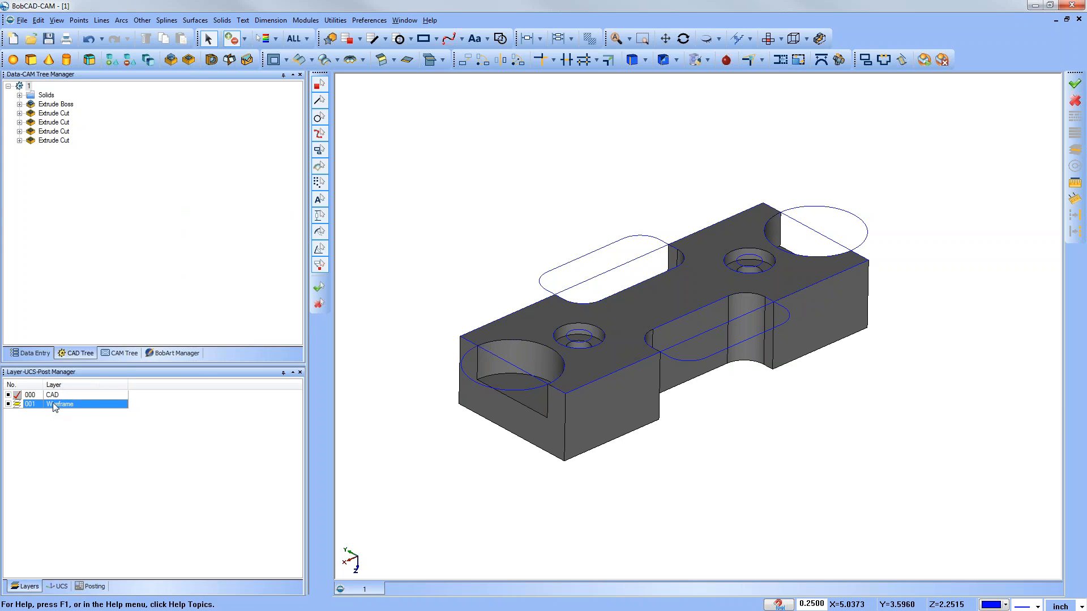
click(17, 405)
click(9, 397)
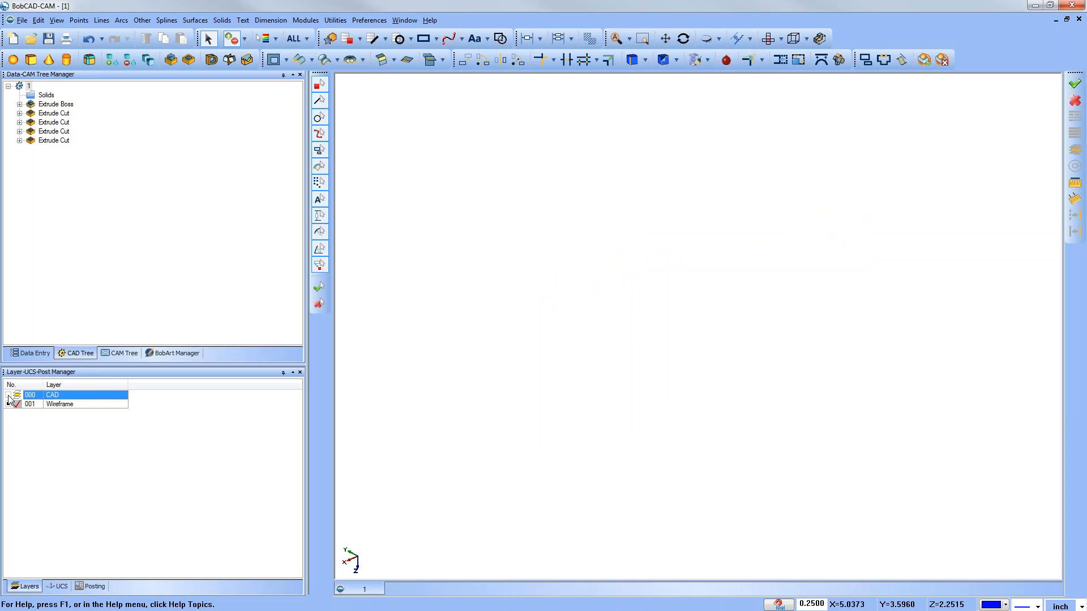
click(8, 397)
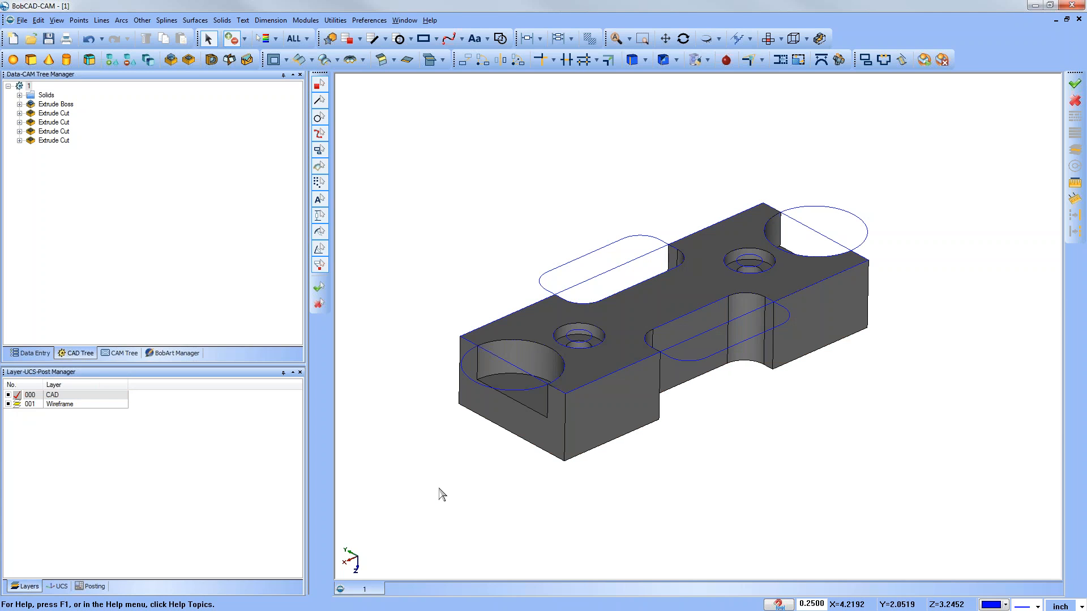
scroll(461, 482, down, 1)
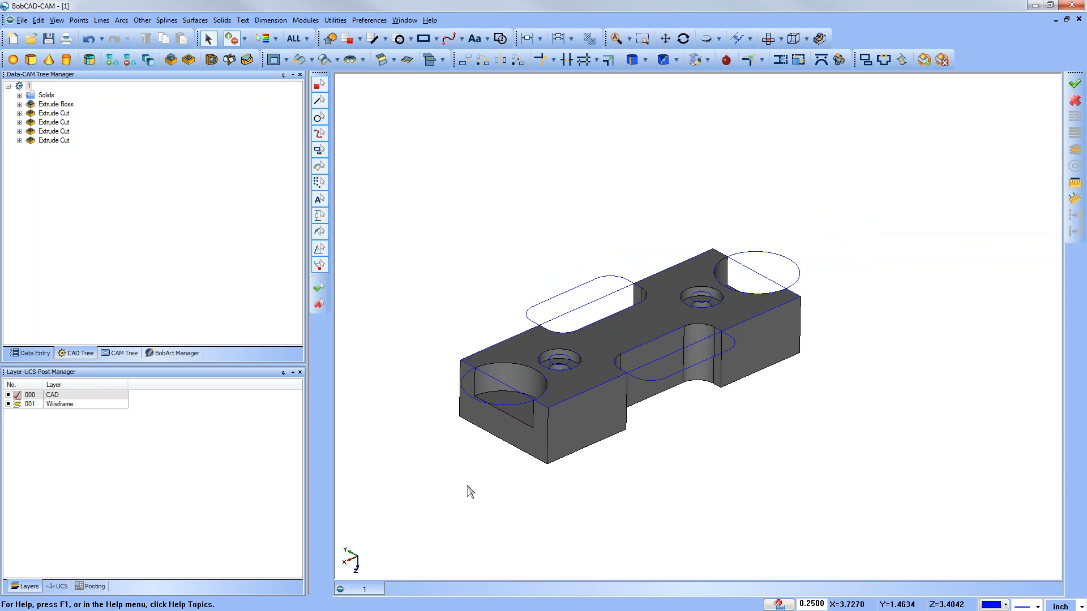
scroll(445, 474, up, 2)
scroll(445, 466, down, 1)
scroll(707, 305, down, 1)
scroll(757, 156, up, 1)
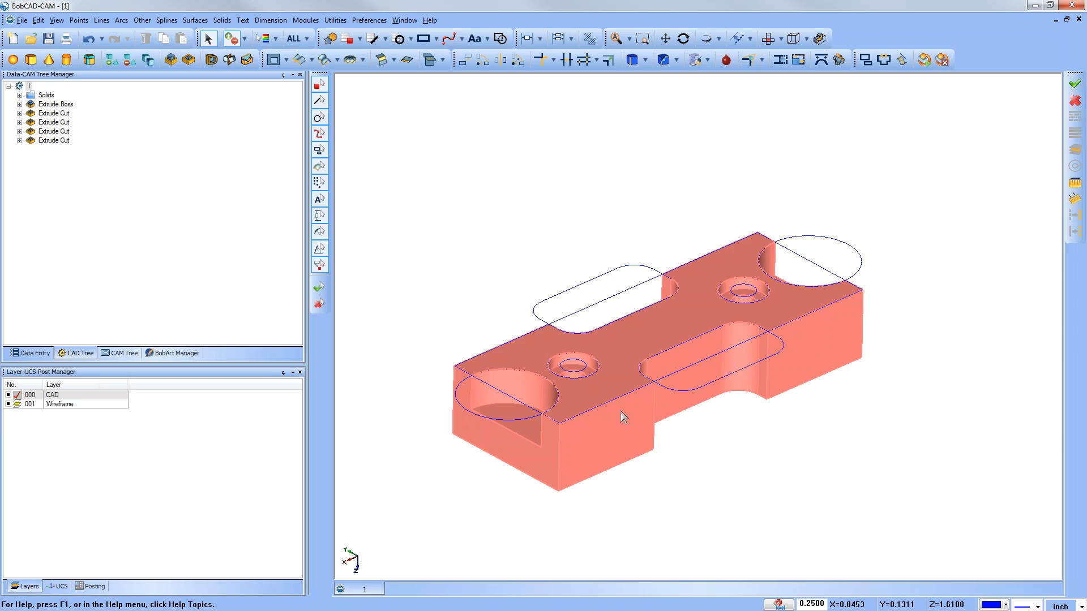
scroll(775, 426, down, 1)
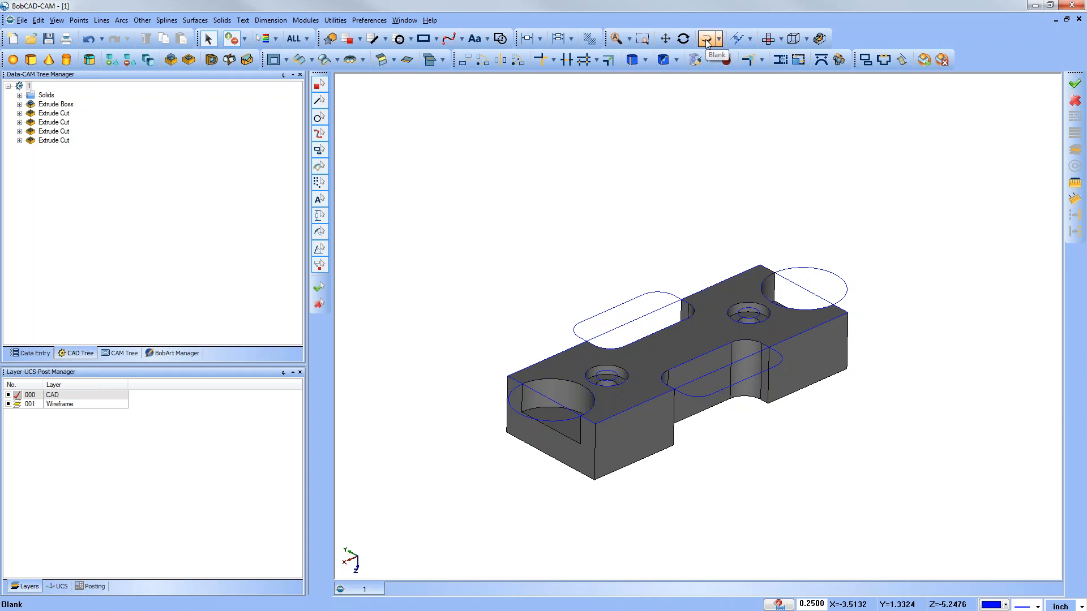
Hide the solid body with Blank so that only its wireframe is displayed.
click(696, 60)
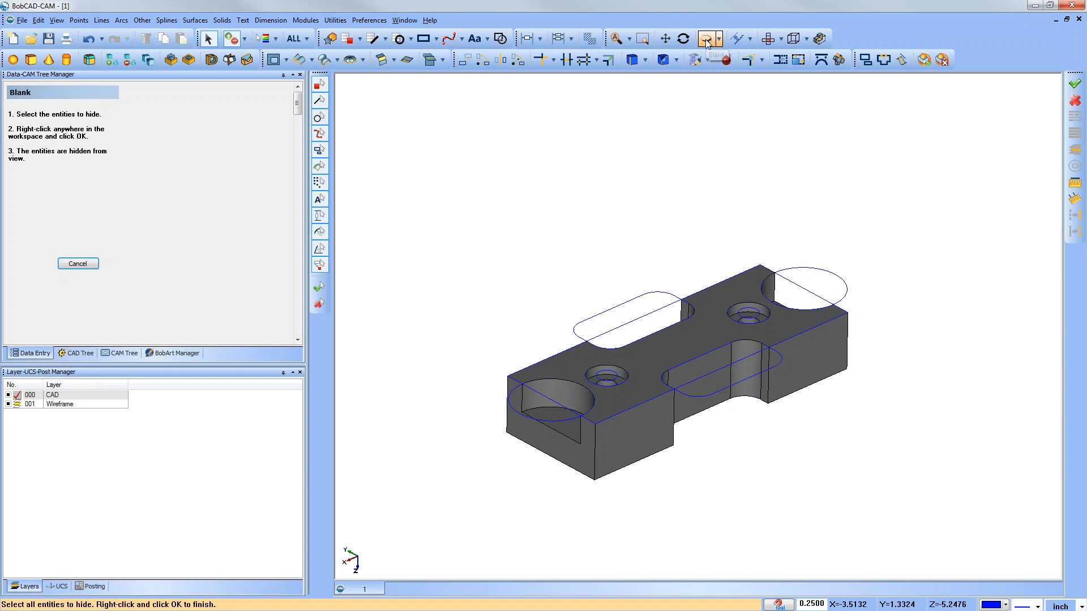
click(659, 344)
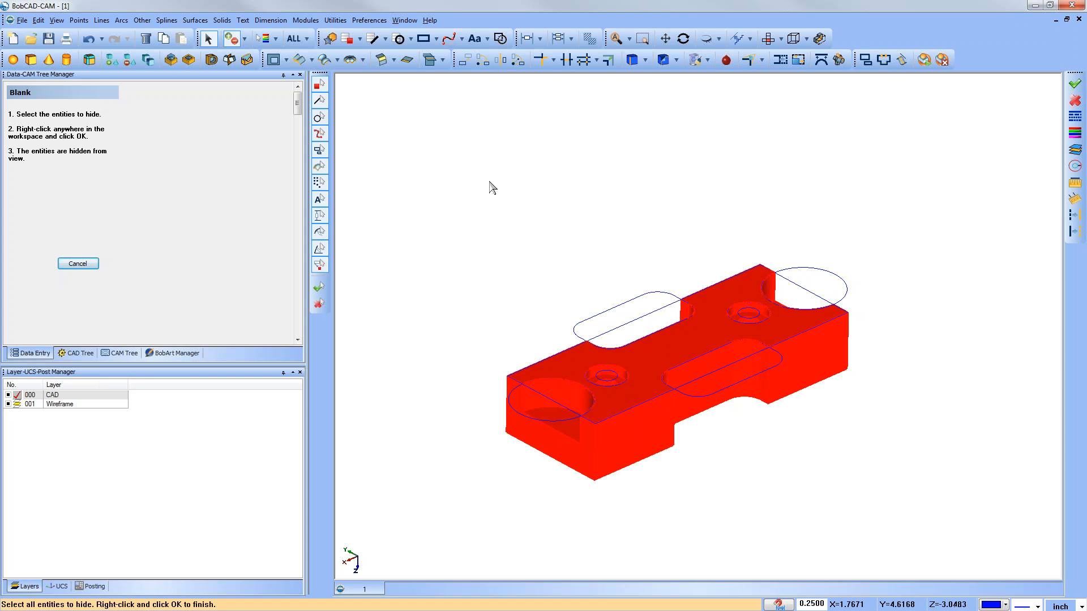
click(657, 338)
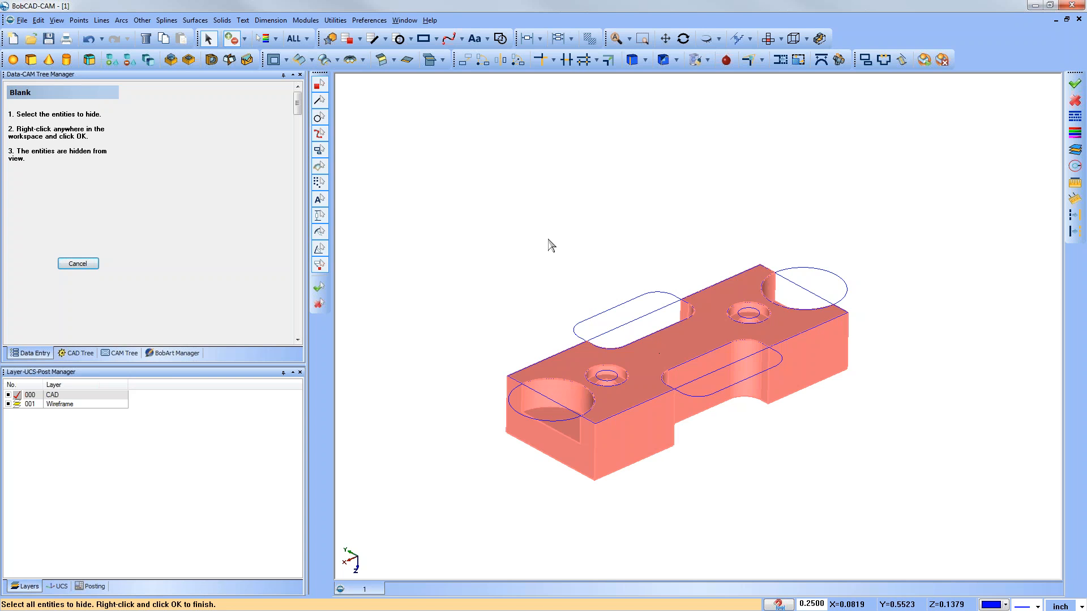
click(668, 335)
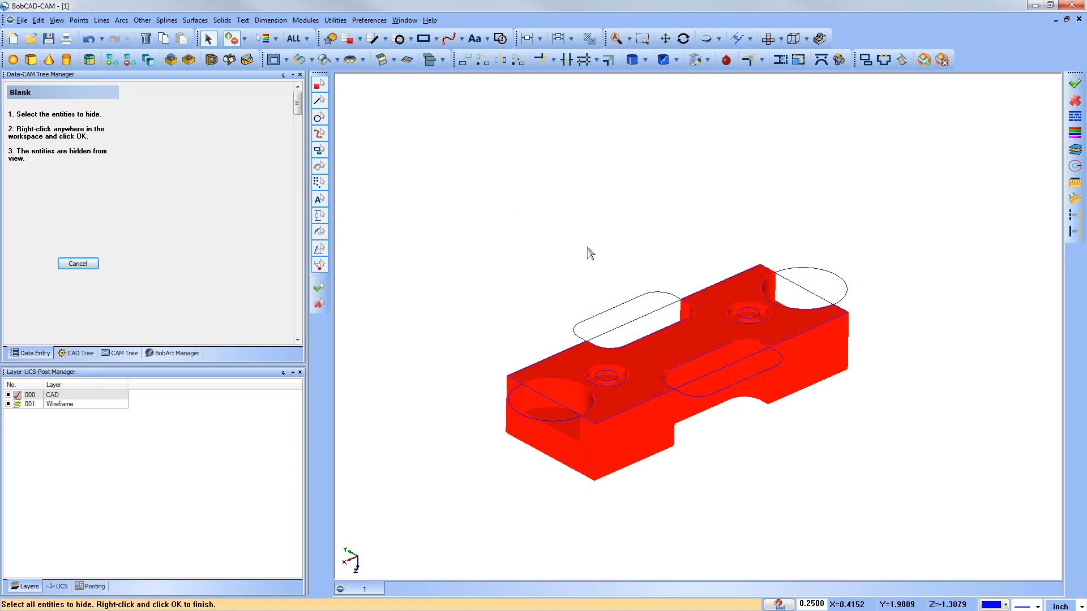
right_click(515, 197)
click(530, 210)
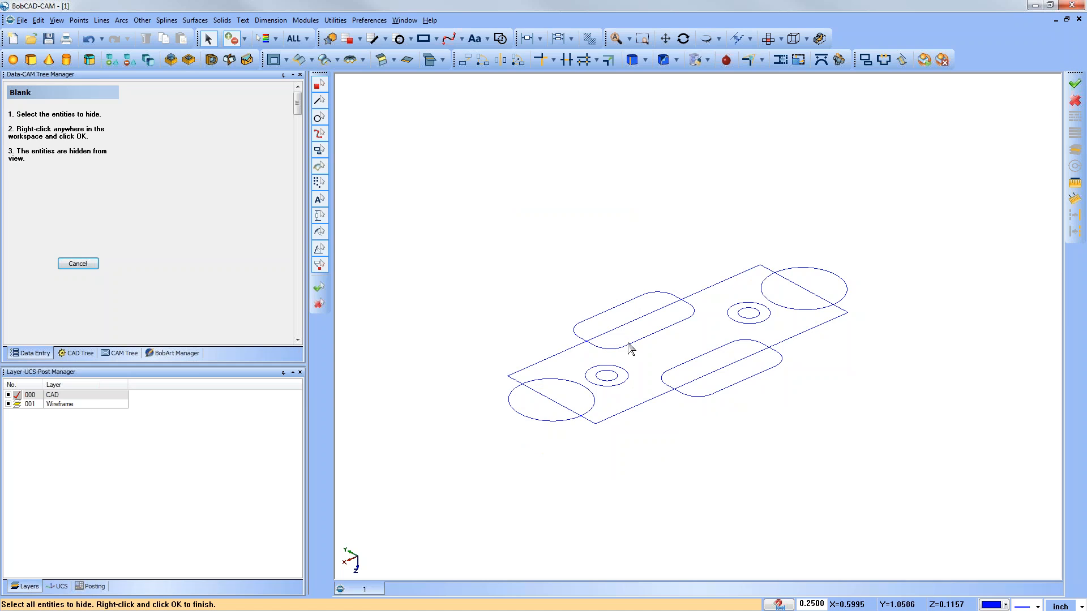
click(91, 264)
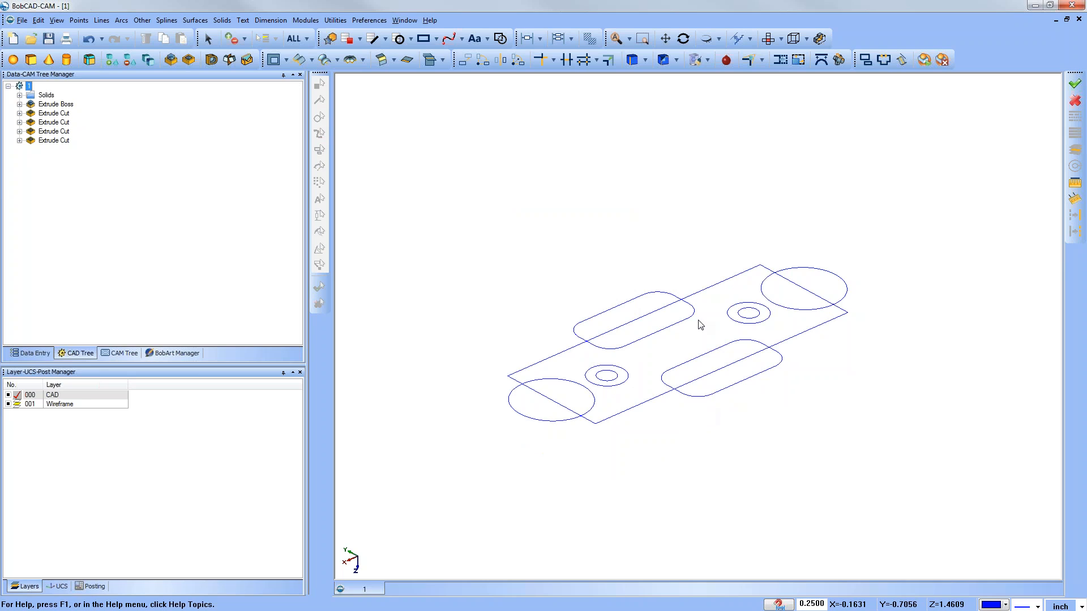
Bring the hidden solid body back into view with Unblank.
click(719, 40)
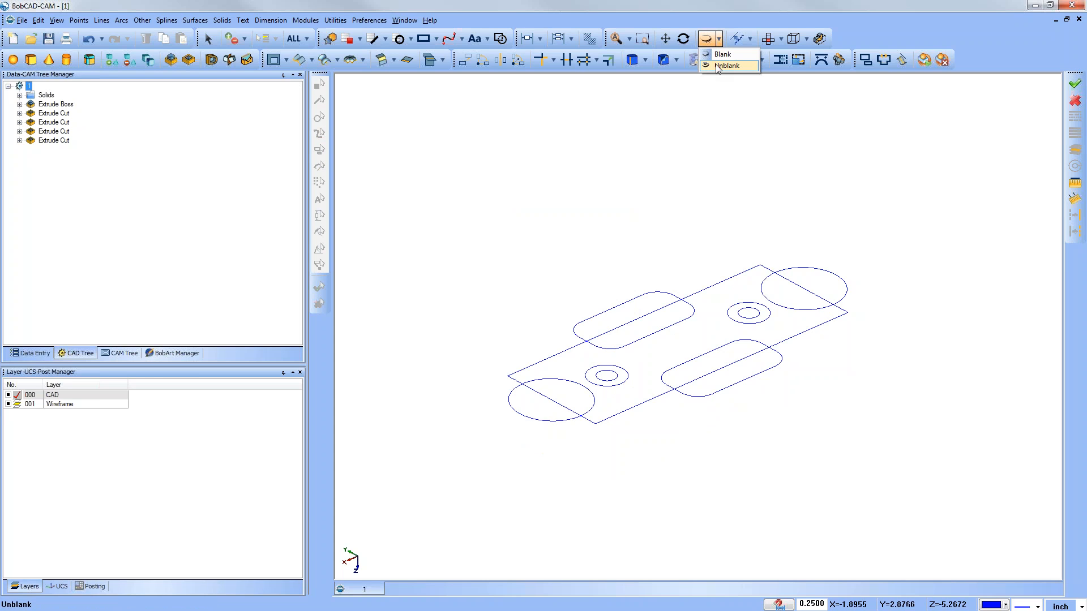
click(726, 66)
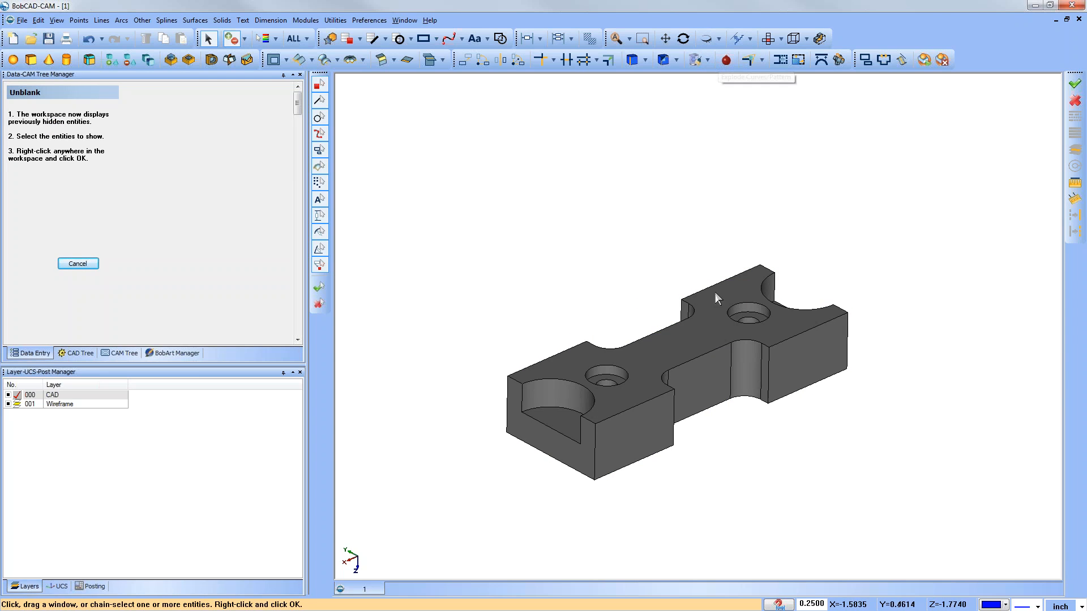
click(721, 326)
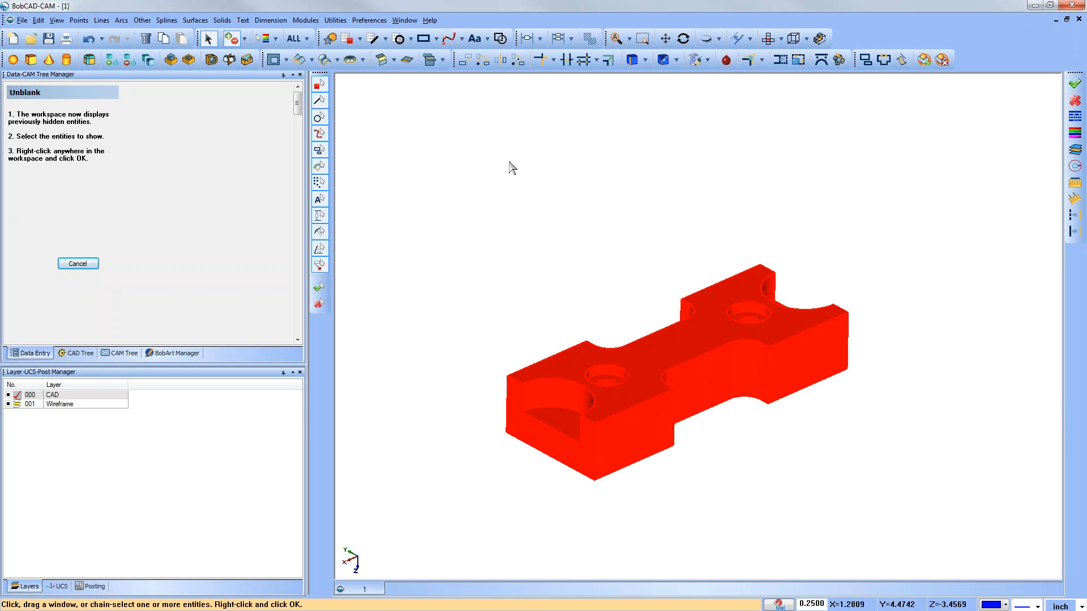
right_click(511, 164)
click(530, 169)
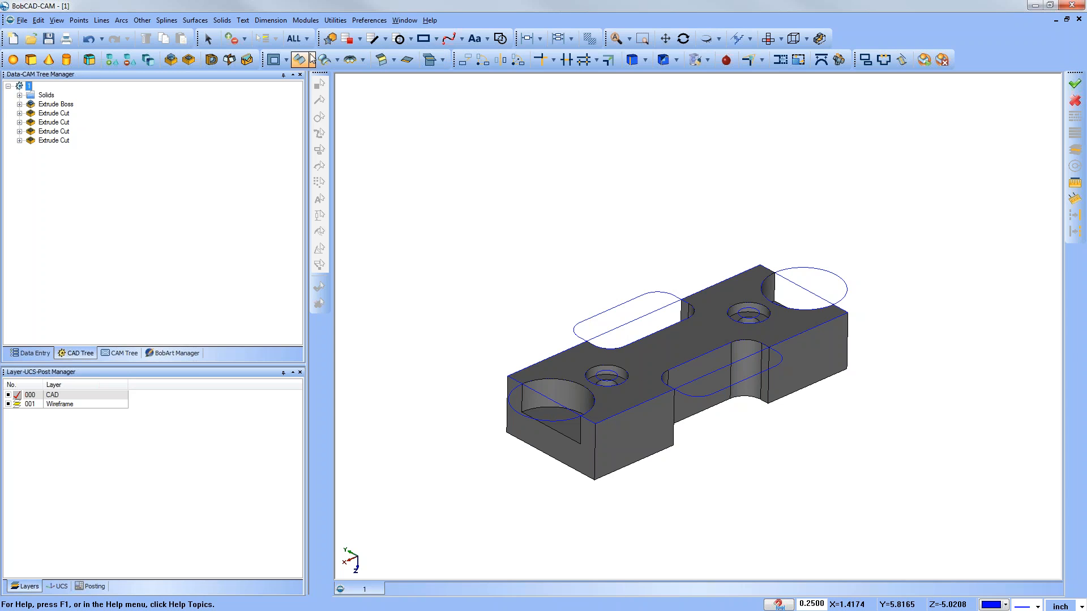
Select all of the blue wireframe geometry with Pick by Color.
click(294, 38)
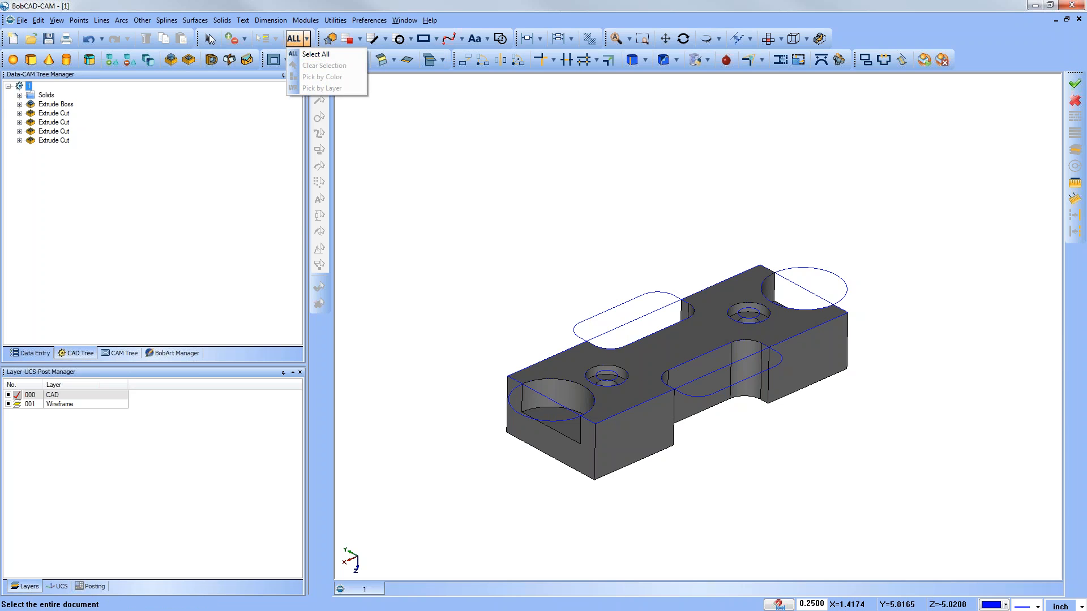
click(210, 36)
click(210, 36)
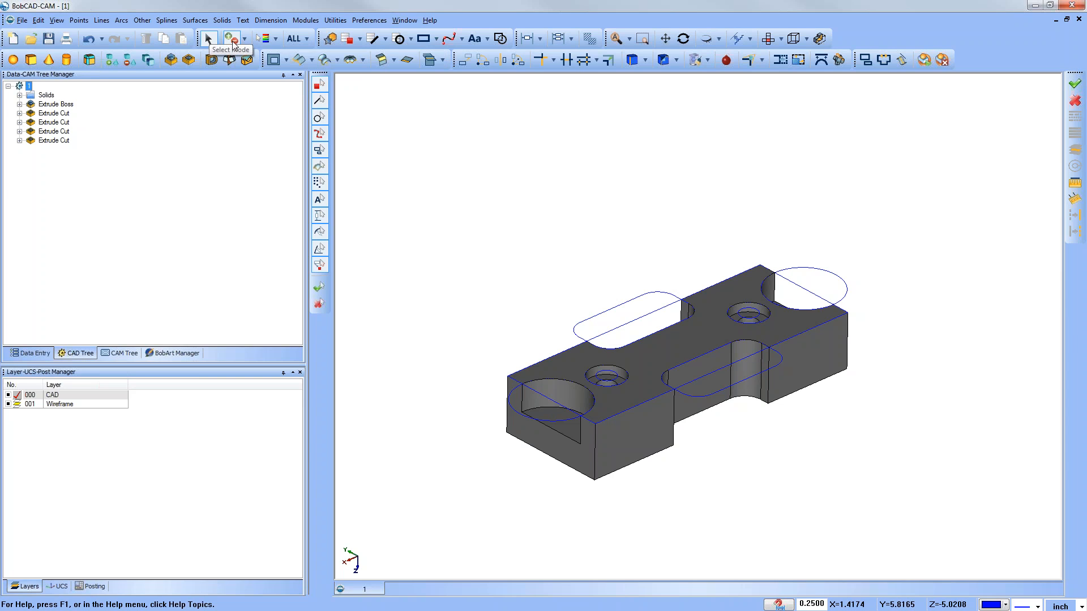
click(307, 39)
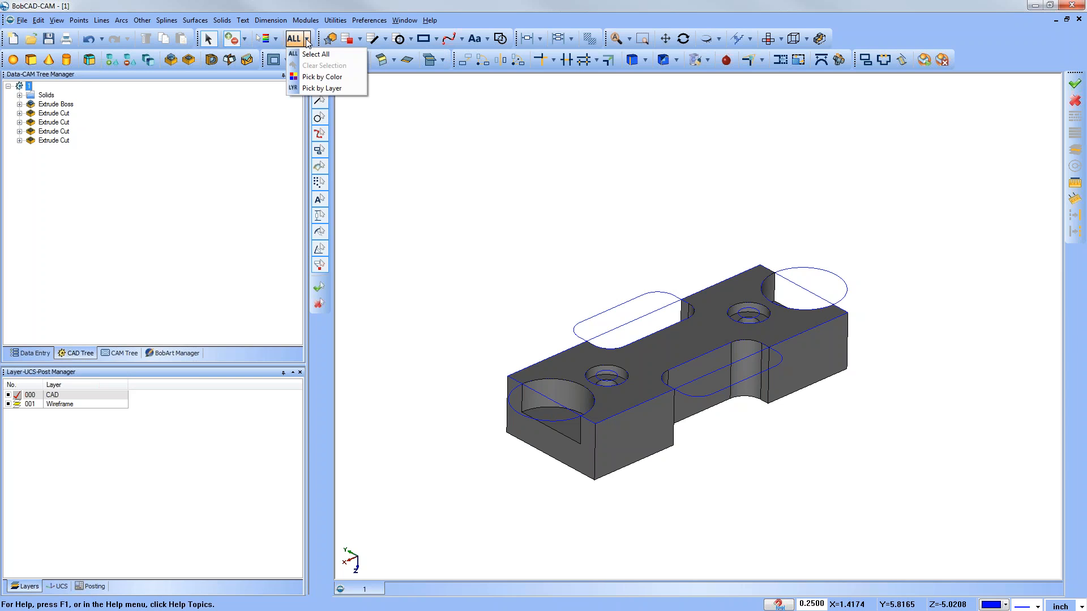
click(322, 77)
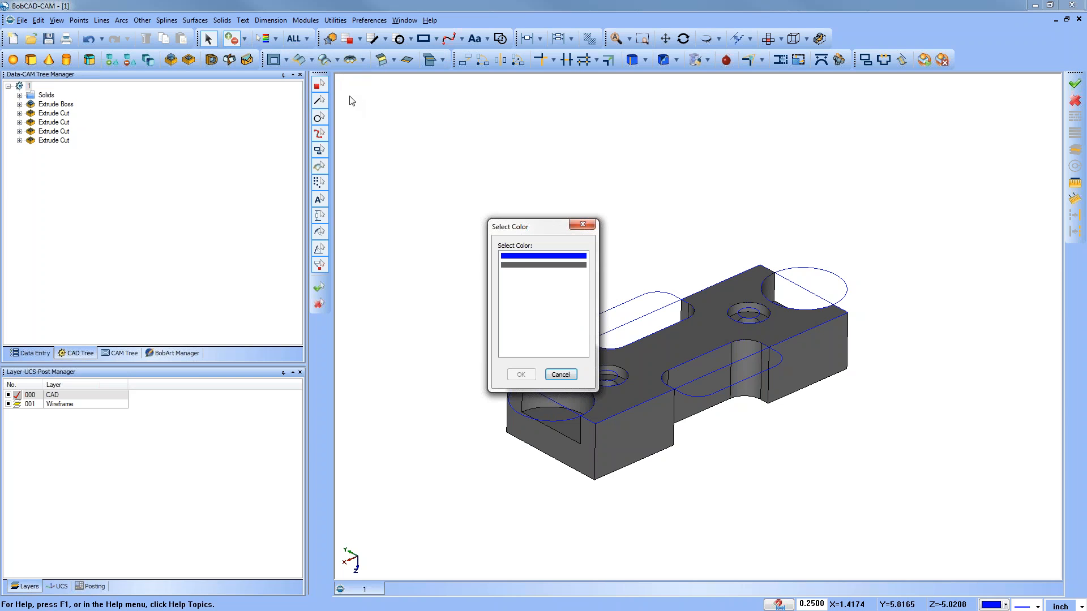
click(524, 256)
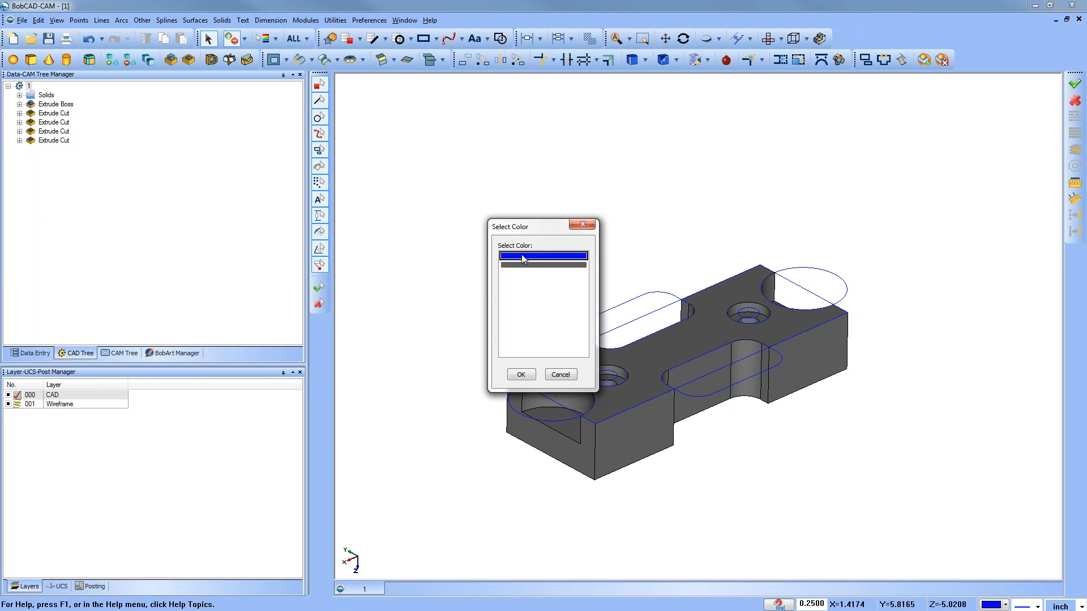
click(519, 374)
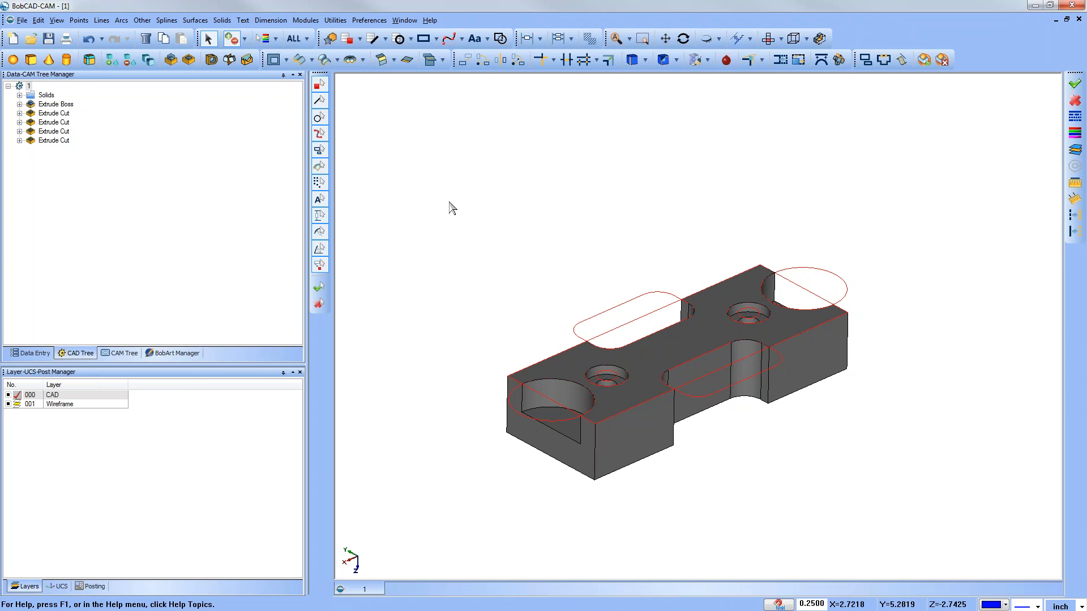
Assign the selected wireframe geometry to the Wireframe layer by modifying its layer attribute.
right_click(498, 223)
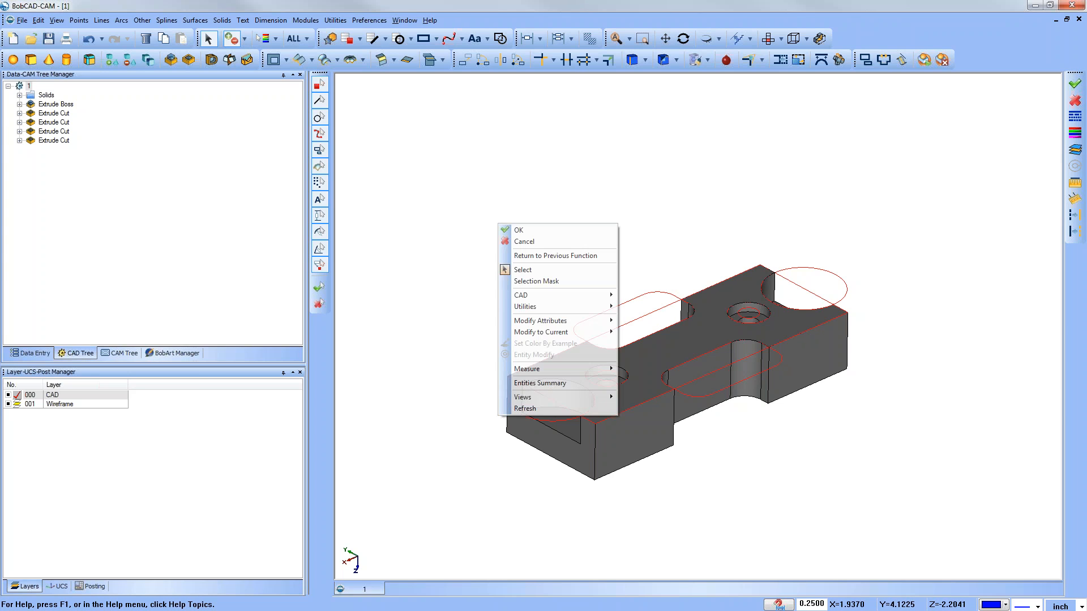
mouse_move(591, 322)
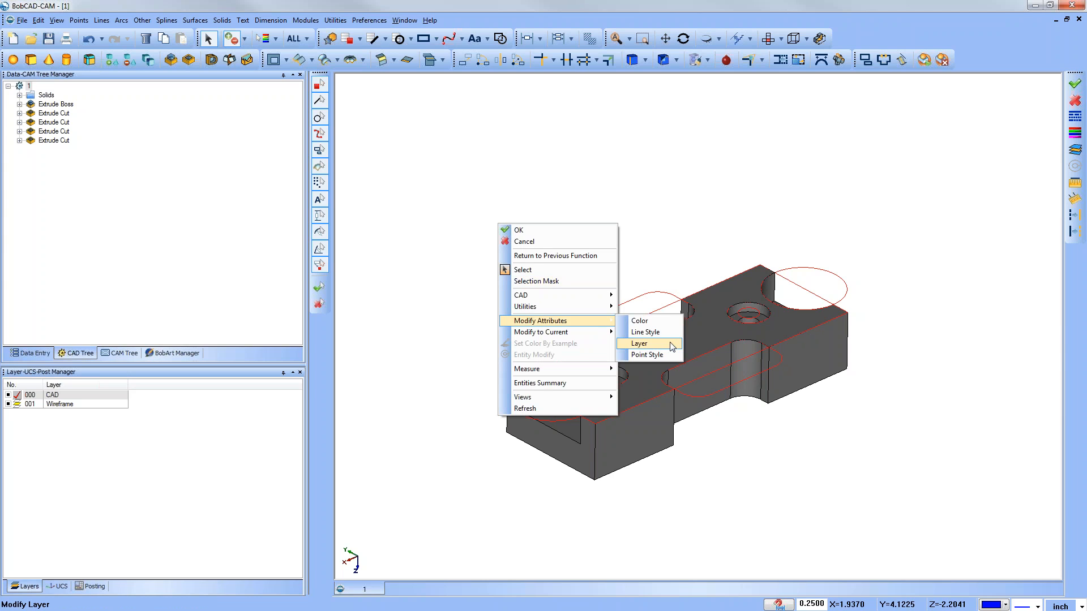
click(672, 345)
click(539, 269)
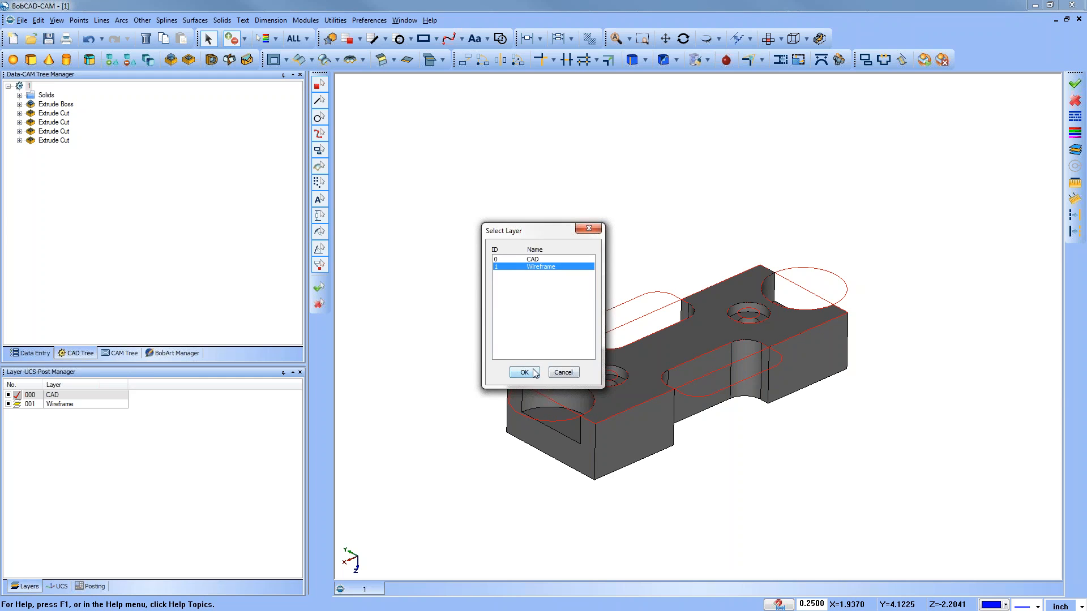
click(524, 373)
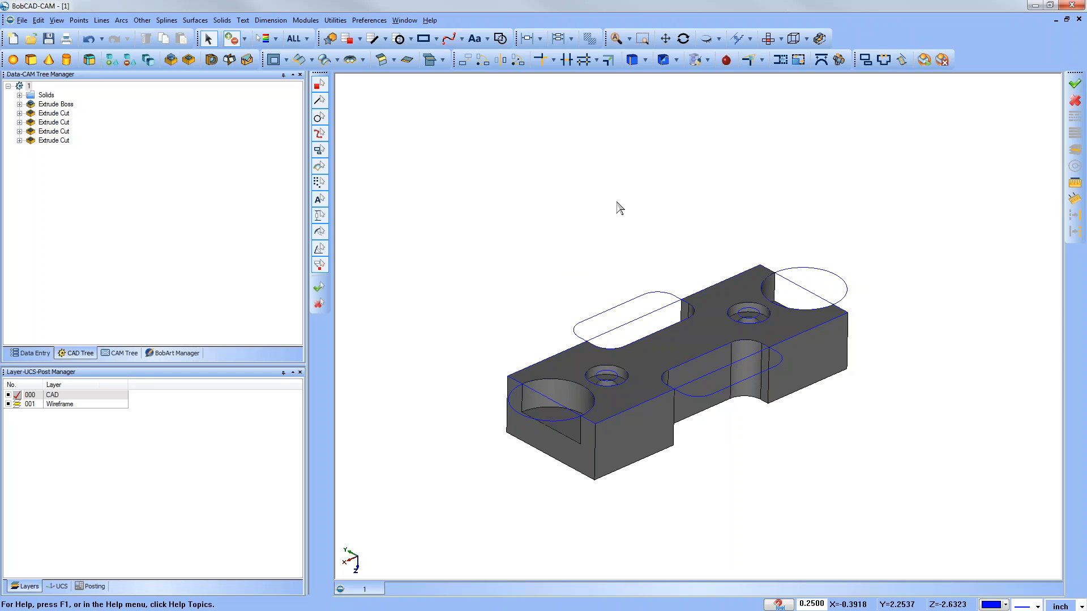
Toggle the visibility of the Wireframe layer off and on again to check which geometry it contains.
click(8, 405)
click(8, 405)
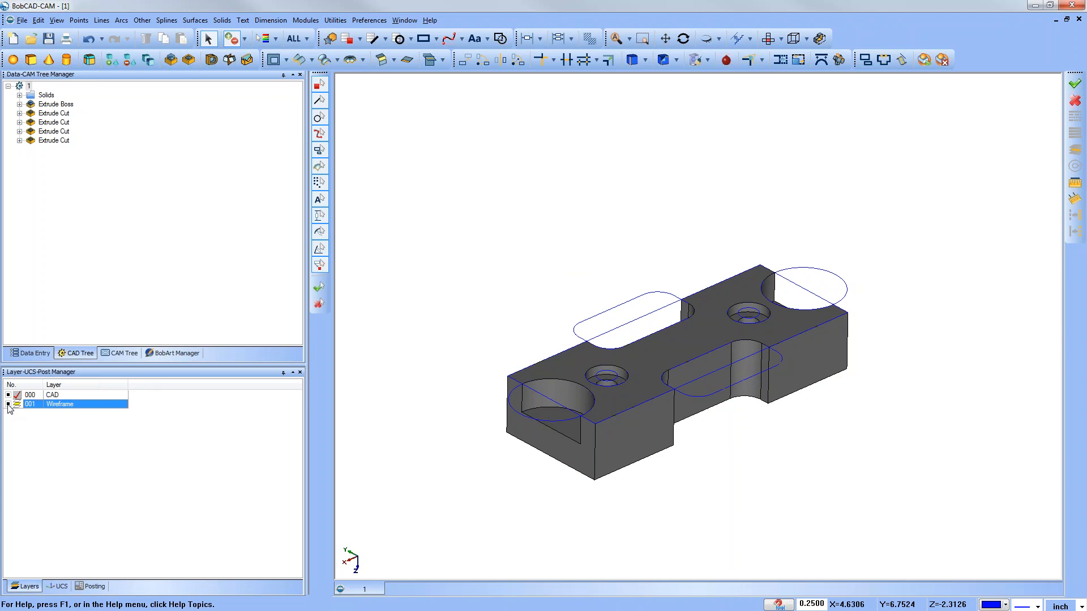
click(8, 404)
click(8, 404)
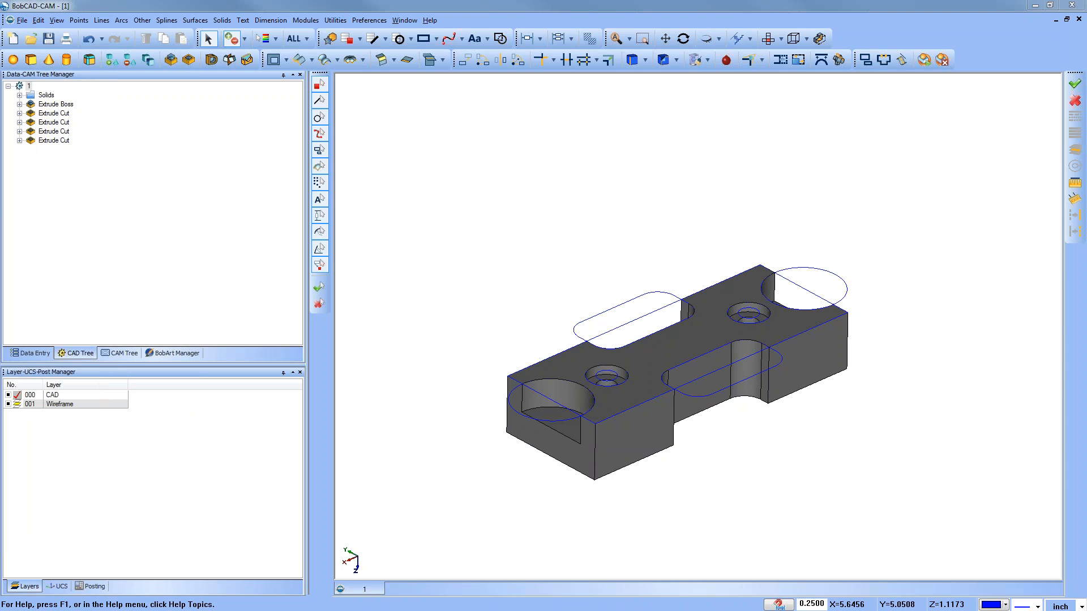
Open the second wireframe drawing with the rounded handle outline and the upright side profile.
drag(0, 277, 501, 246)
middle_drag(579, 371, 657, 354)
scroll(746, 286, up, 3)
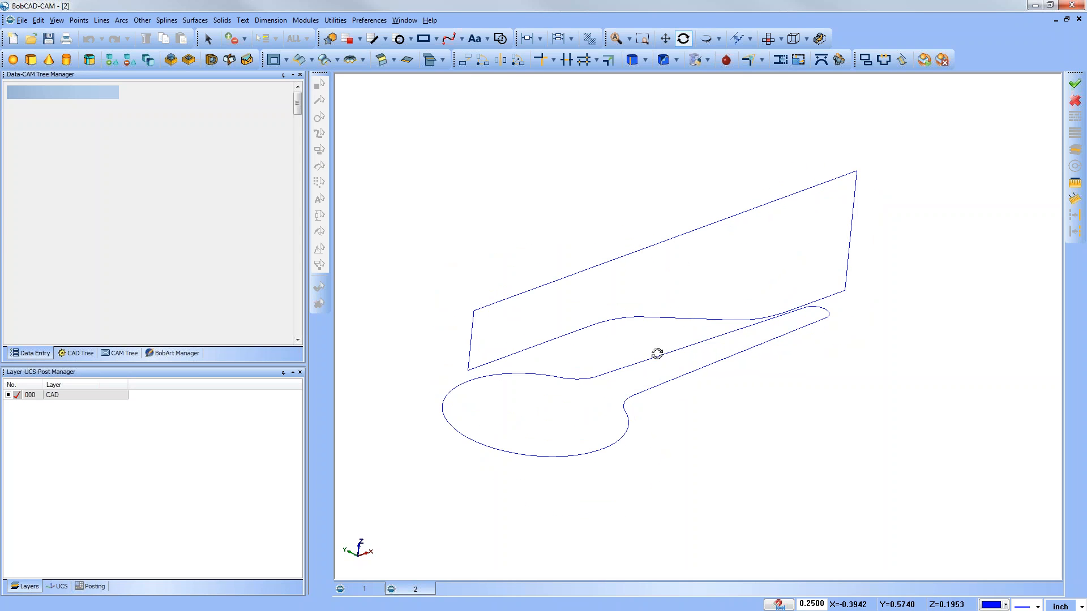
middle_drag(840, 415, 703, 359)
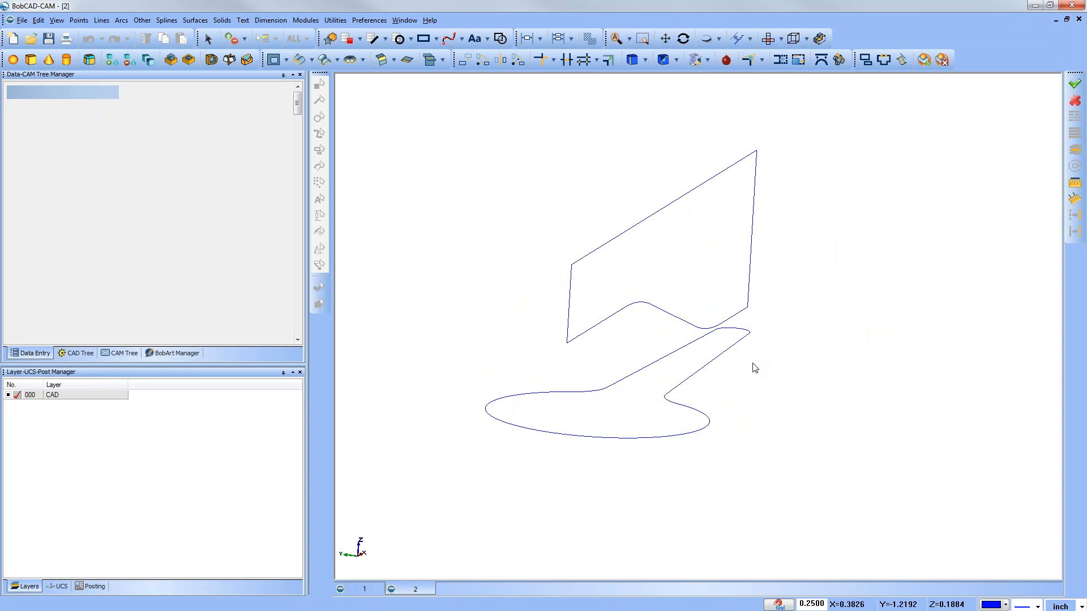
Show the UCS list, activate the Front (X/Z) UCS and switch back to Top (X/Y).
click(61, 587)
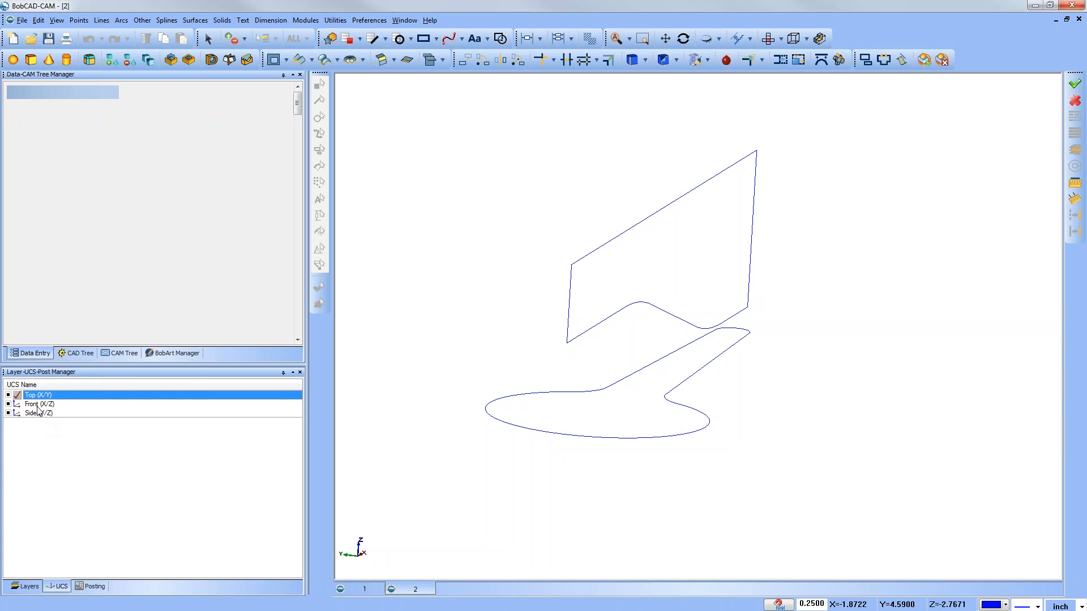
double_click(39, 404)
middle_drag(501, 481, 663, 462)
double_click(32, 395)
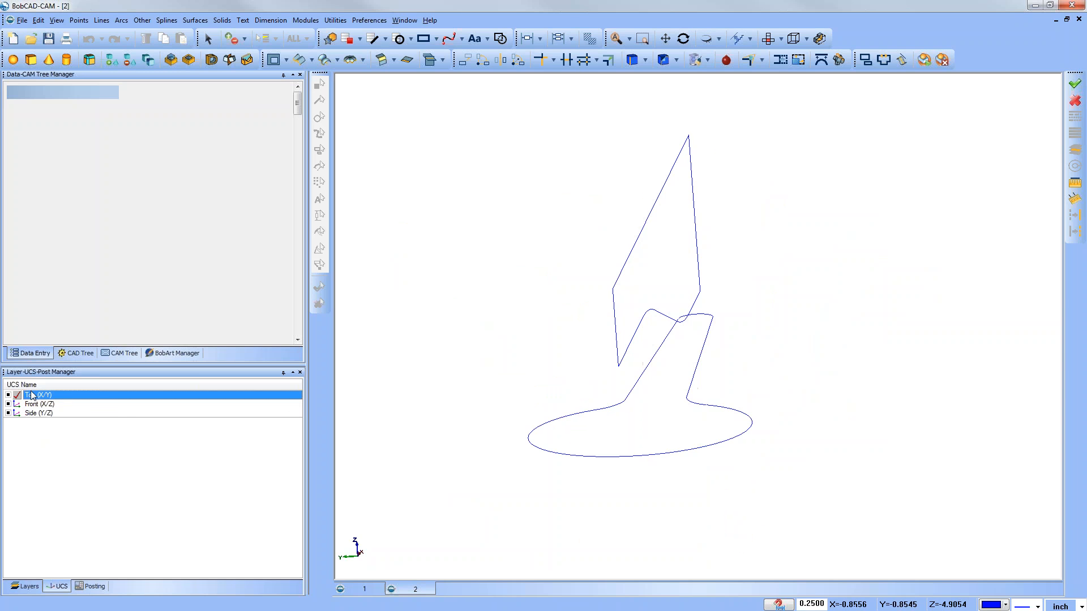
Start Extrude Boss and select the closed handle outline lying in the X/Y plane as its geometry.
middle_drag(706, 507, 804, 272)
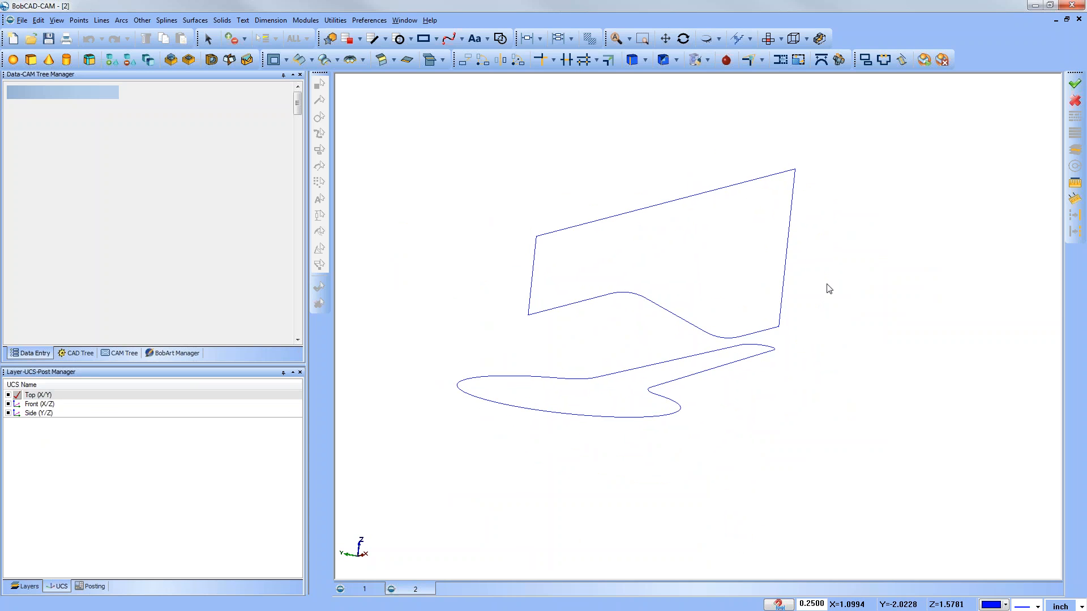
mouse_move(670, 308)
middle_down()
mouse_move(648, 304)
mouse_move(675, 291)
middle_up()
ctrl+middle_drag(831, 408, 890, 380)
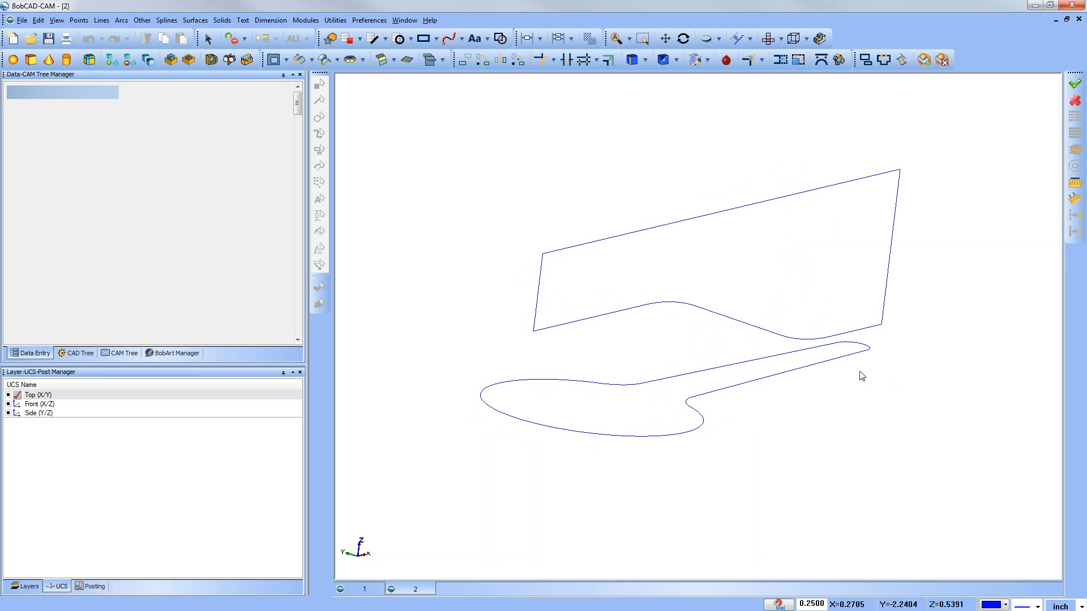
click(169, 64)
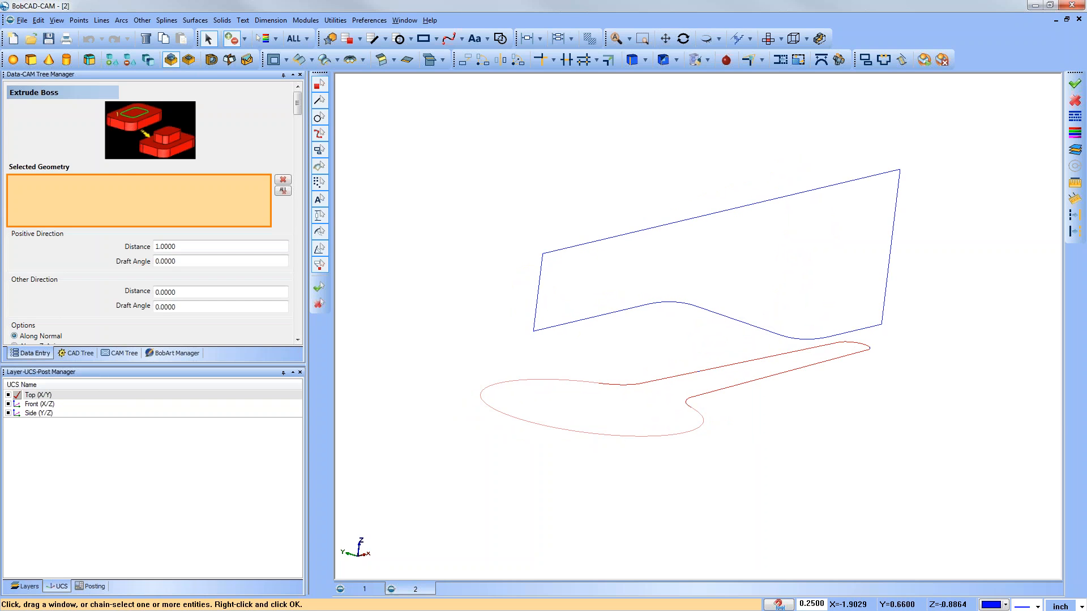
click(625, 438)
Compare the extrusion preview with the upright side profile in the Front view, then return to ISO 2.
middle_drag(705, 321, 493, 243)
middle_drag(832, 90, 632, 297)
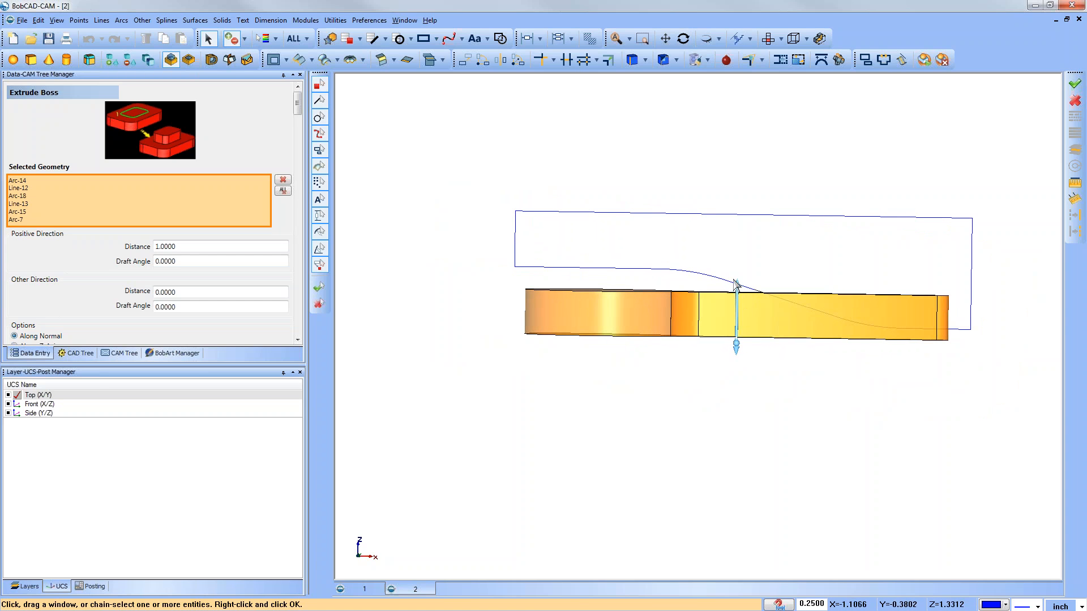
click(781, 39)
click(785, 66)
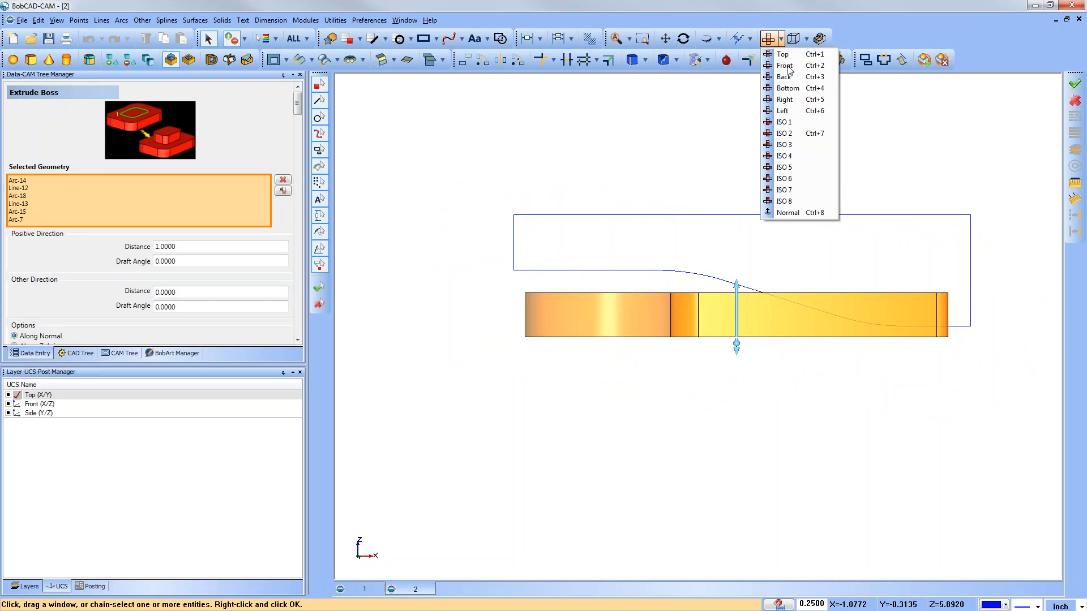
click(781, 39)
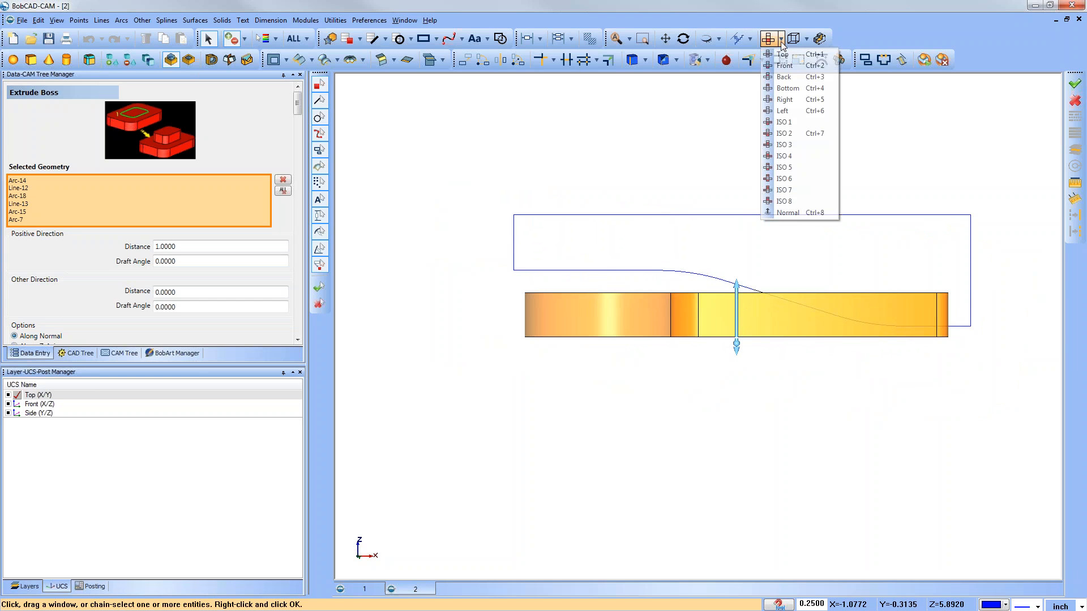
click(788, 134)
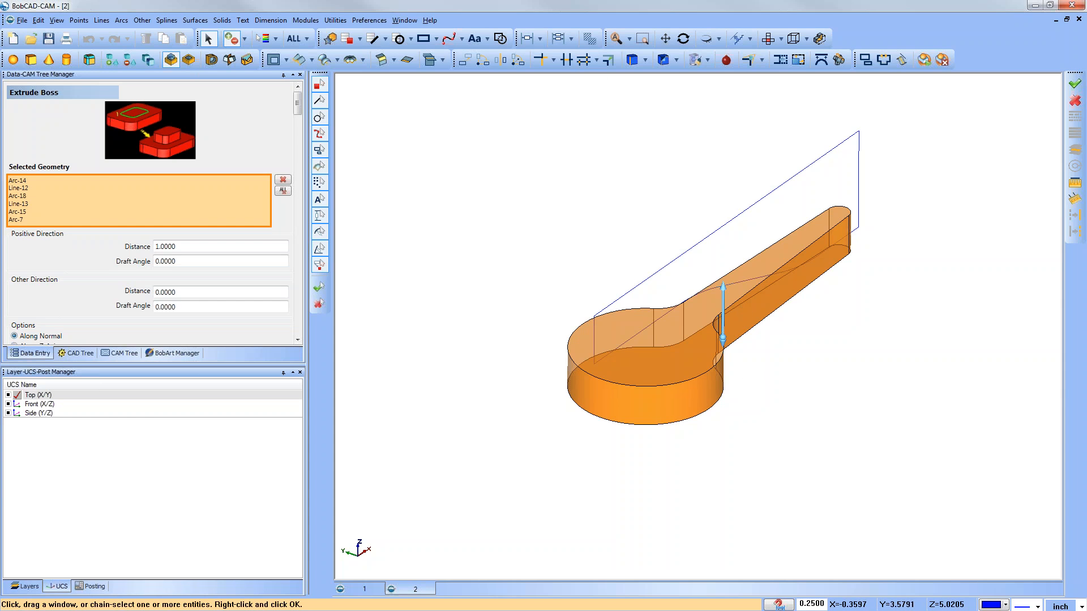
click(781, 42)
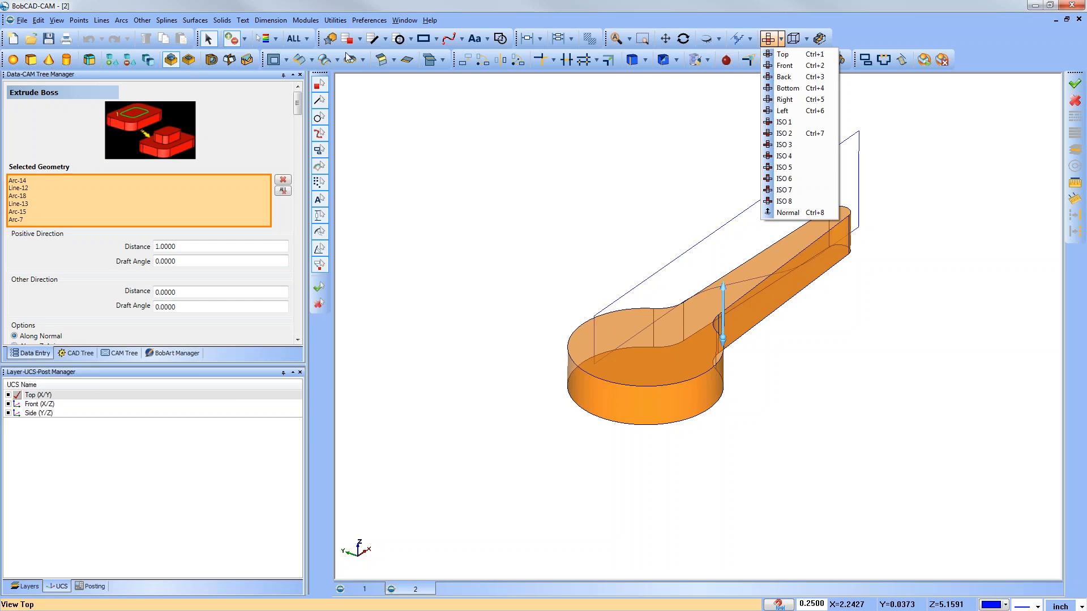
click(64, 21)
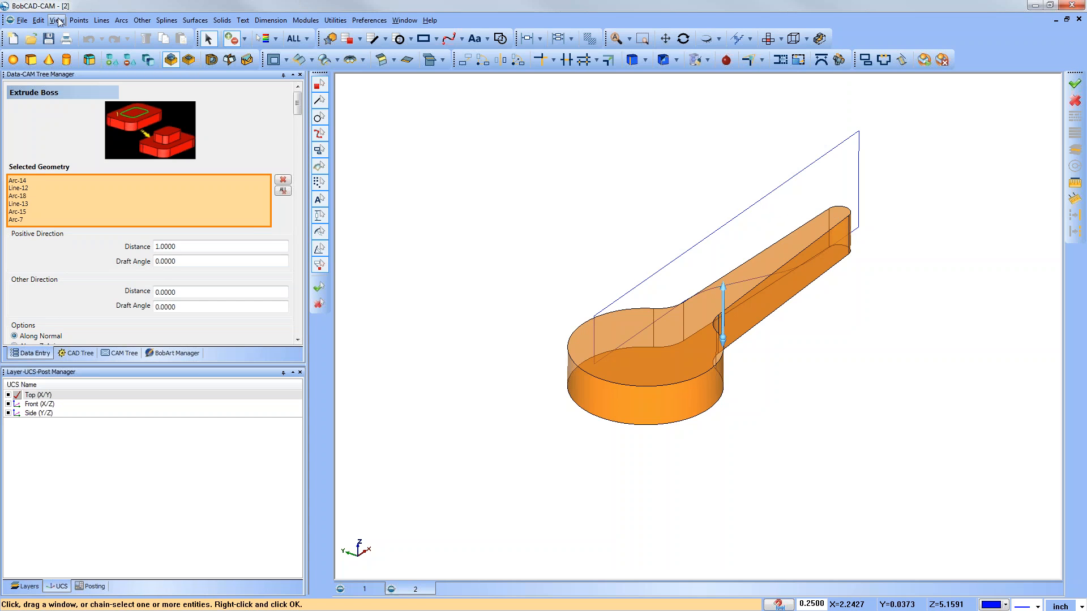
click(58, 20)
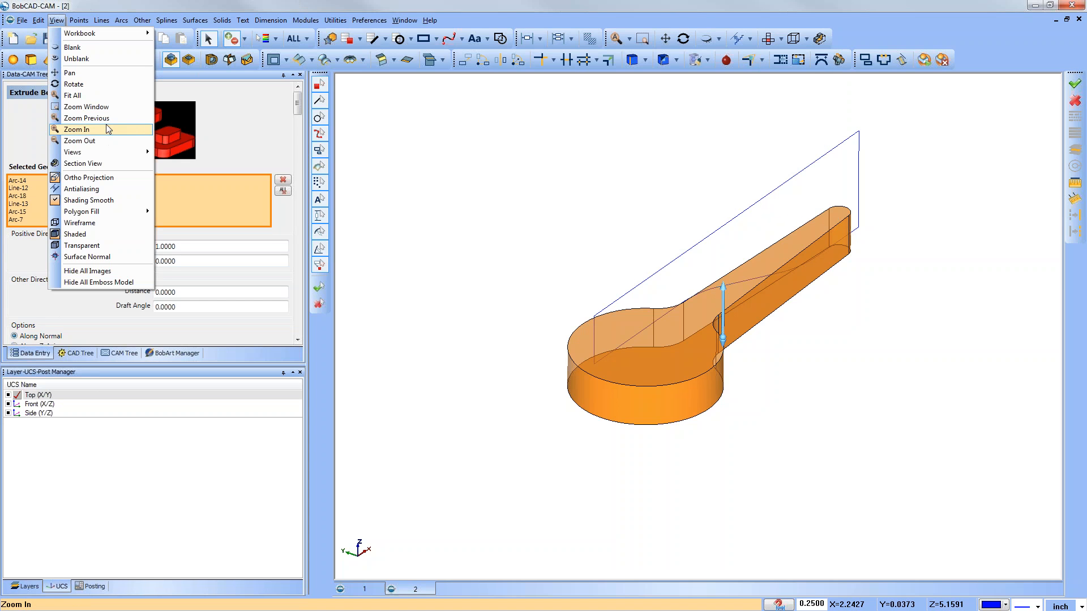
mouse_move(114, 154)
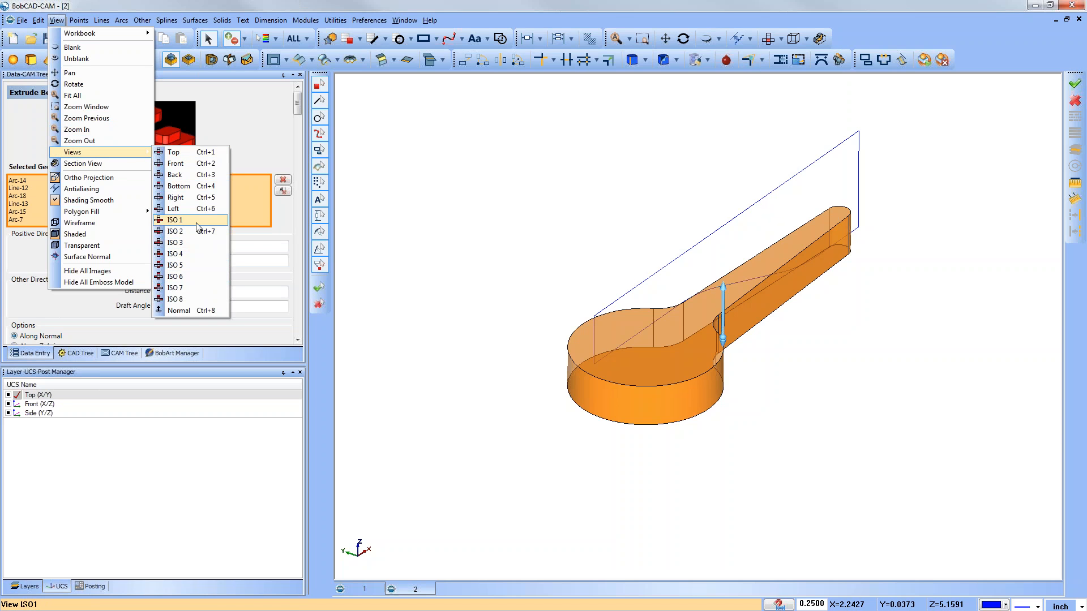
click(548, 219)
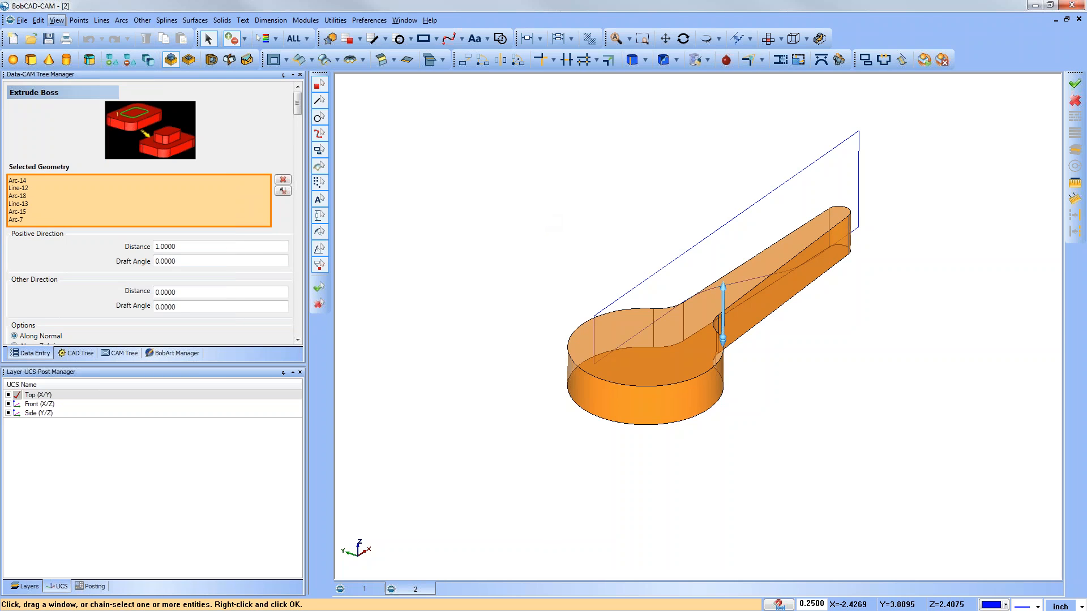
Stretch the extrusion preview upward to a positive direction distance of 2.0000 and check it against the side profile.
mouse_move(589, 393)
middle_down()
mouse_move(556, 382)
mouse_move(568, 398)
middle_up()
drag(728, 282, 731, 250)
middle_drag(730, 252, 997, 405)
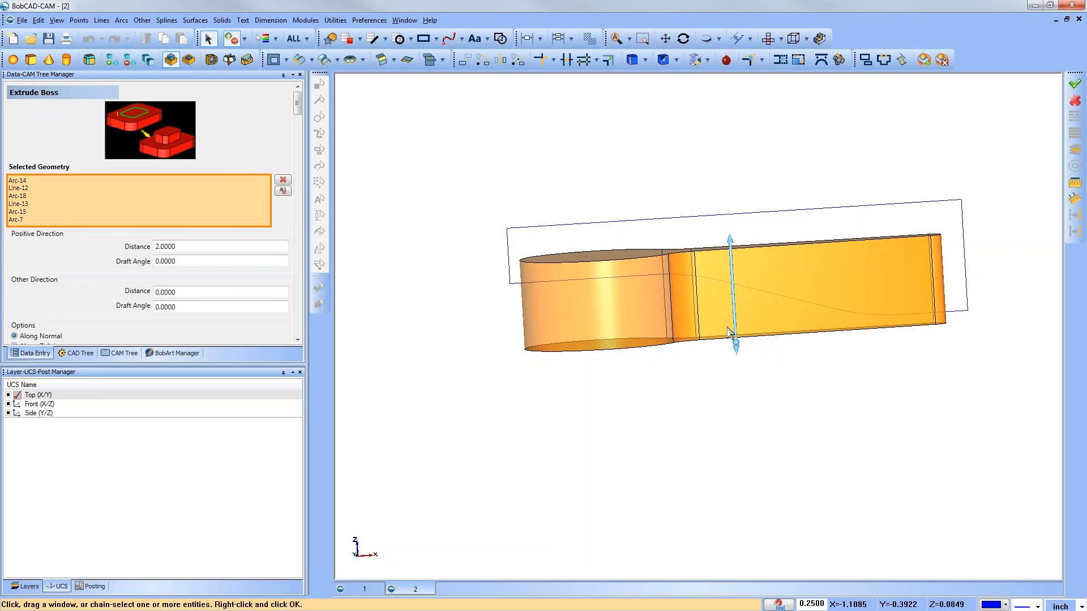
middle_drag(715, 330, 738, 335)
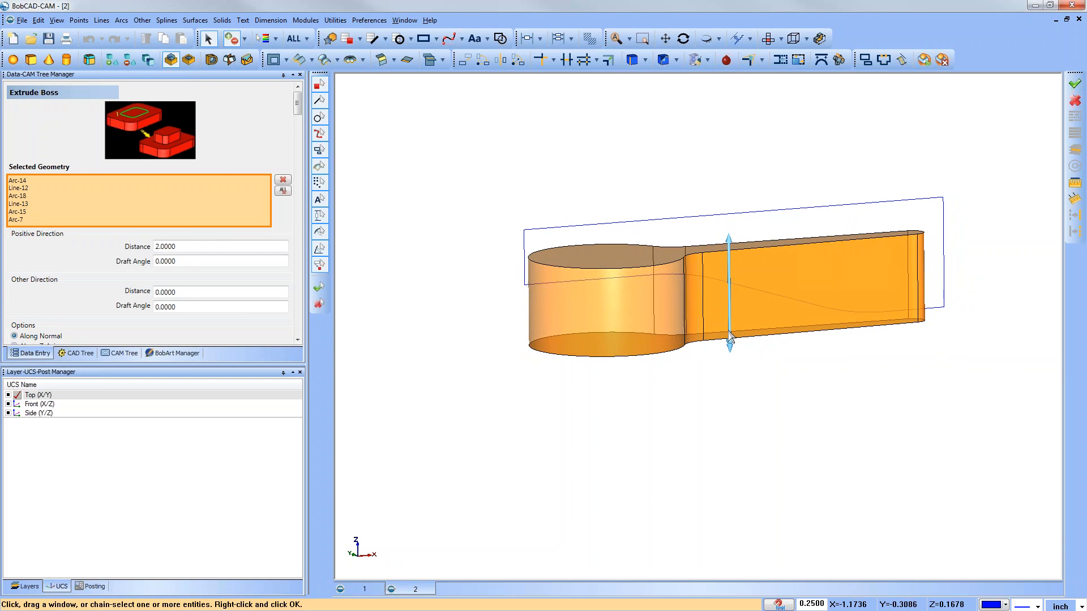
ctrl+middle_drag(796, 376, 825, 347)
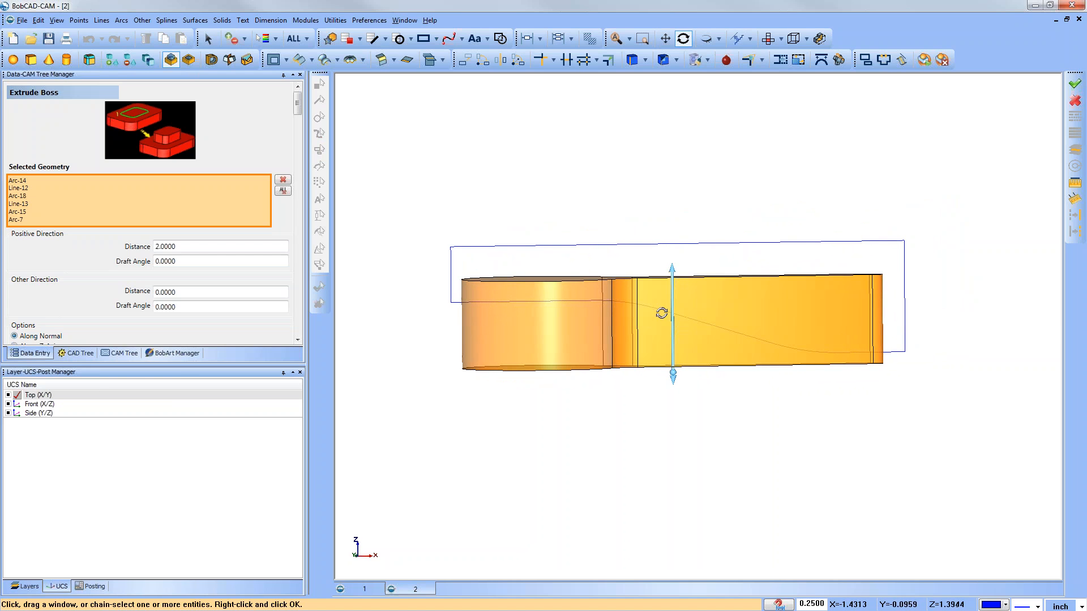
middle_drag(836, 445, 840, 451)
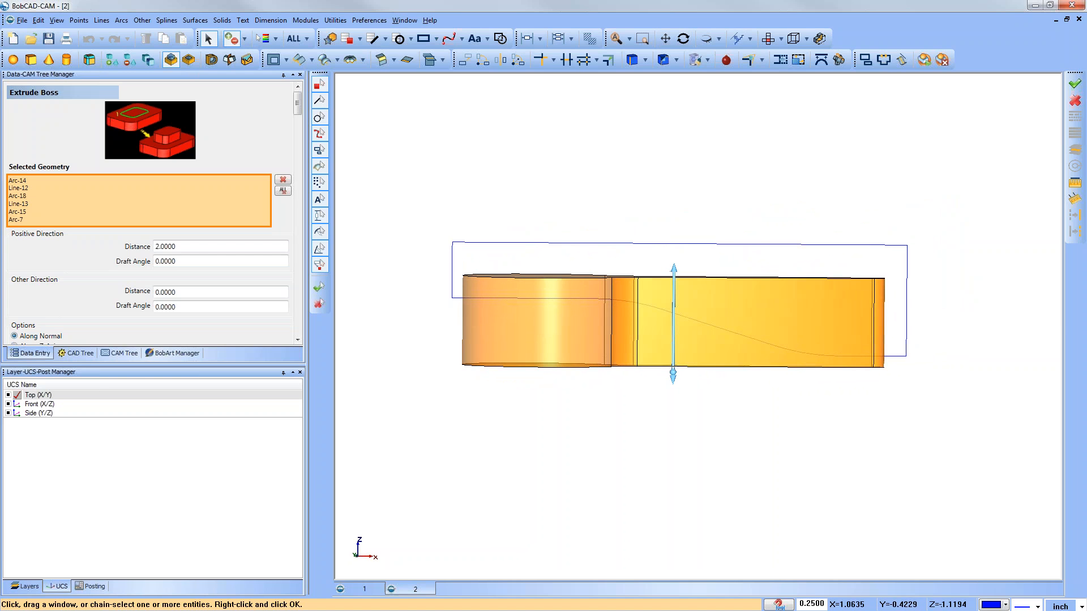
Create the handle solid along the normal, leave the Extrude Boss command and enlarge the CAD tree pane.
scroll(192, 241, down, 3)
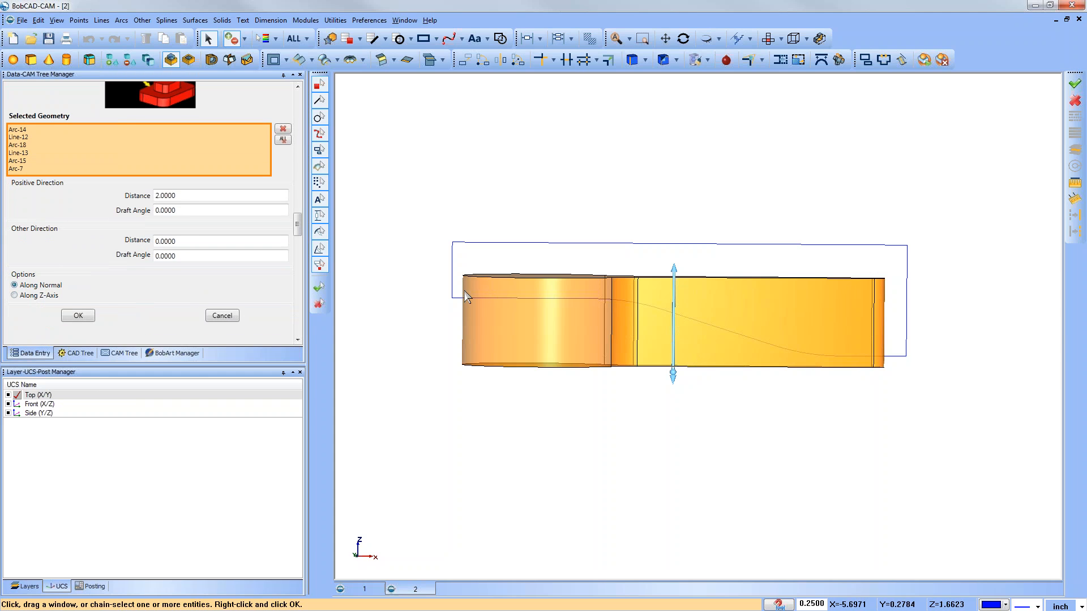
click(84, 316)
middle_drag(681, 407, 775, 358)
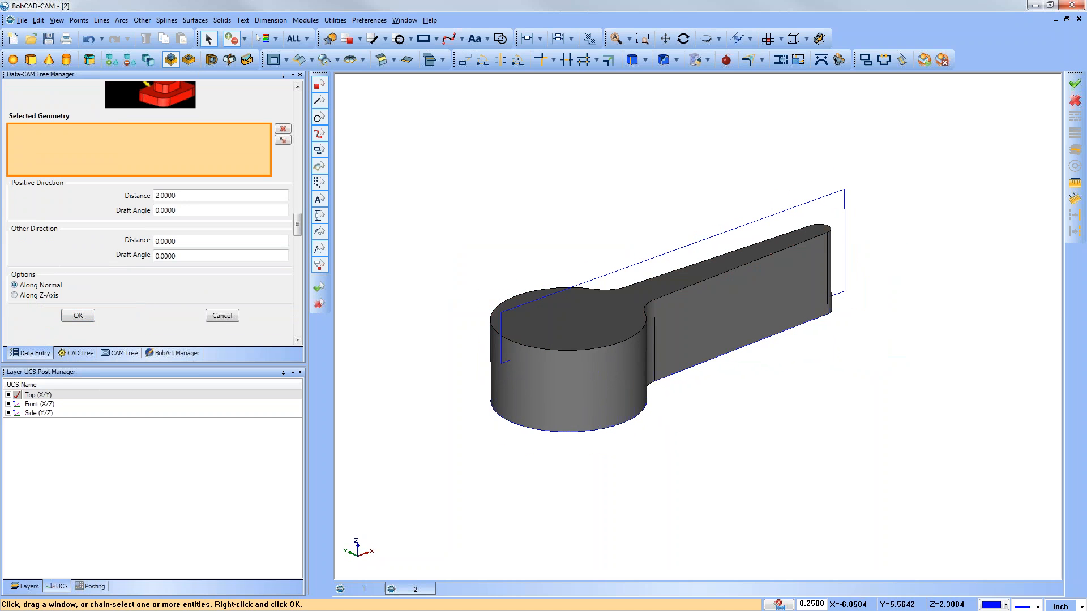
click(229, 316)
drag(262, 365, 262, 407)
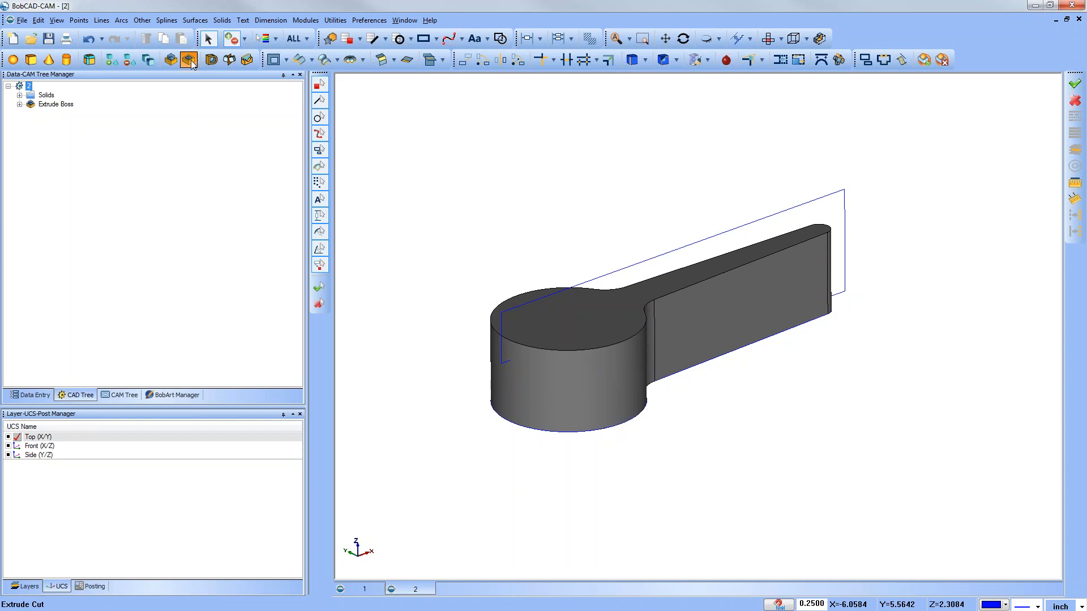
Start Extrude Cut and select the closed upright side profile above the handle as its geometry.
click(188, 60)
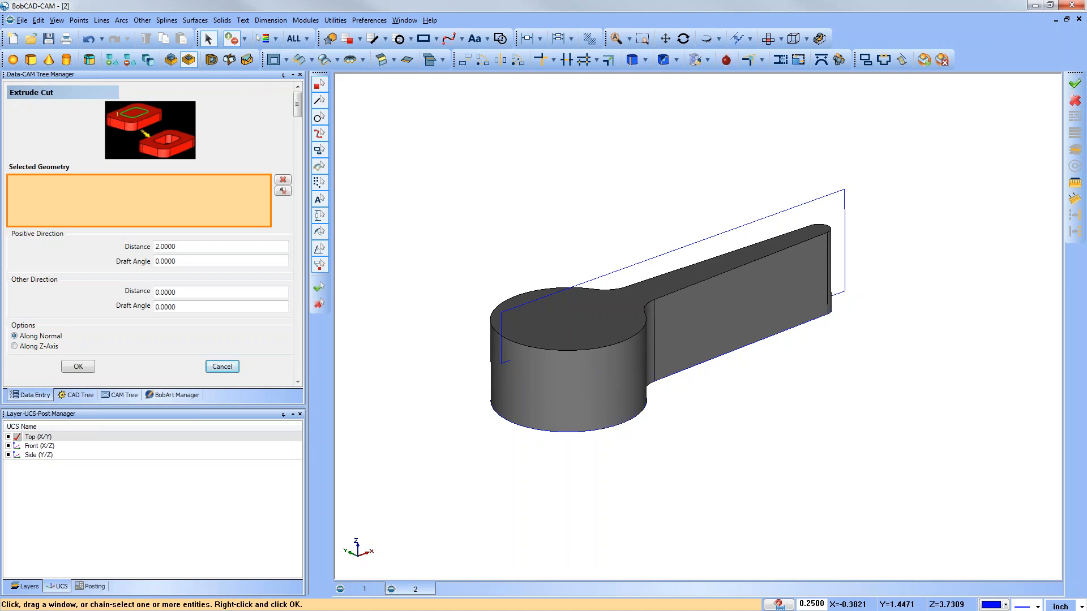
click(656, 262)
middle_drag(632, 259, 560, 269)
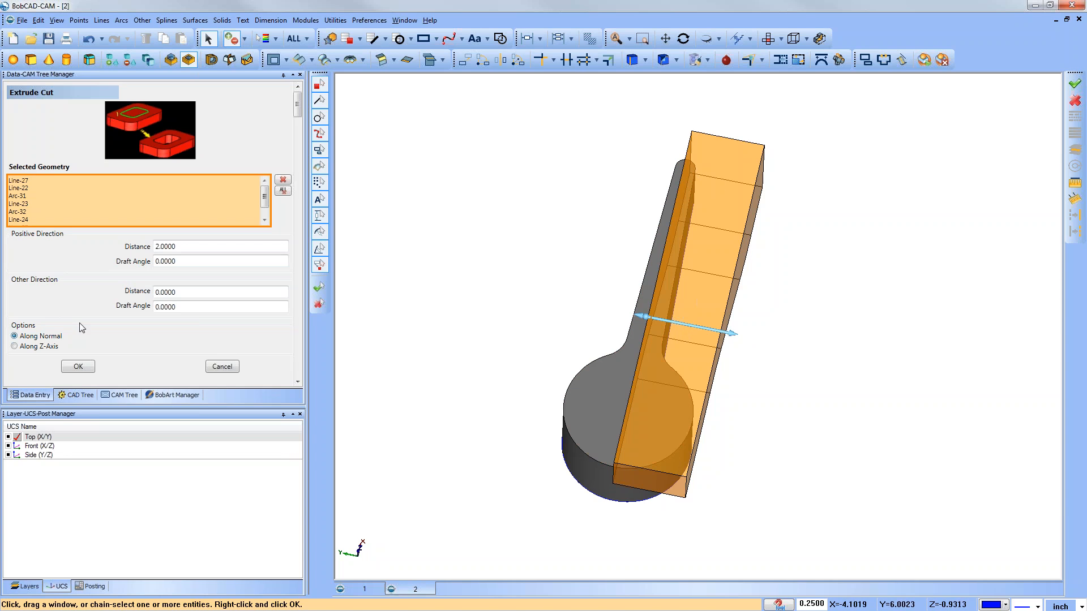
Set the other direction distance to 2.0 and cut the handle along the normal to the side profile's shape.
click(179, 248)
double_click(187, 292)
text(2.0)
key(Tab)
middle_drag(583, 490, 786, 342)
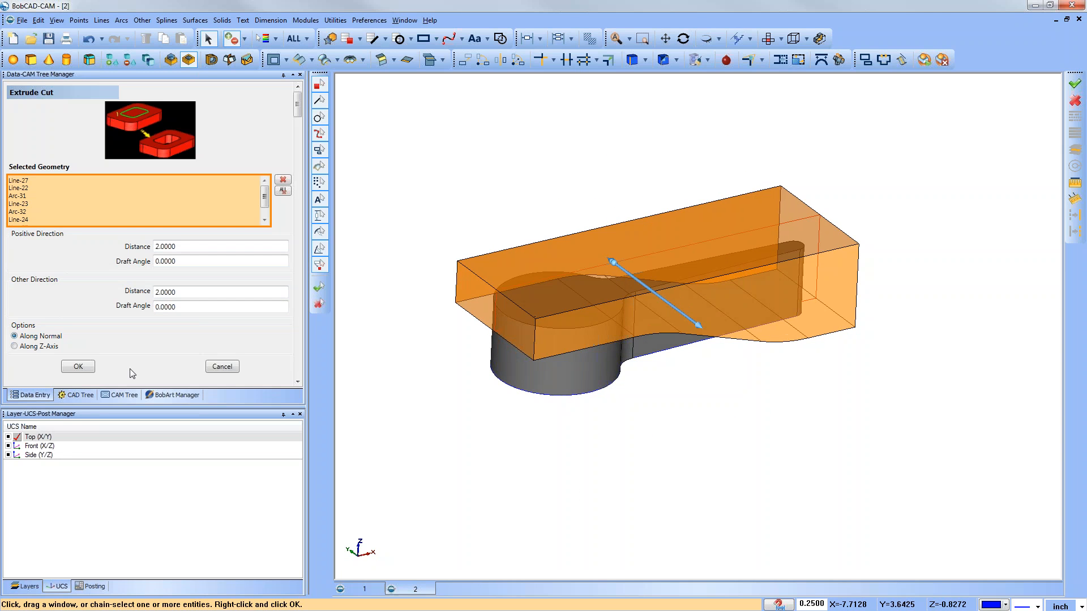
click(79, 367)
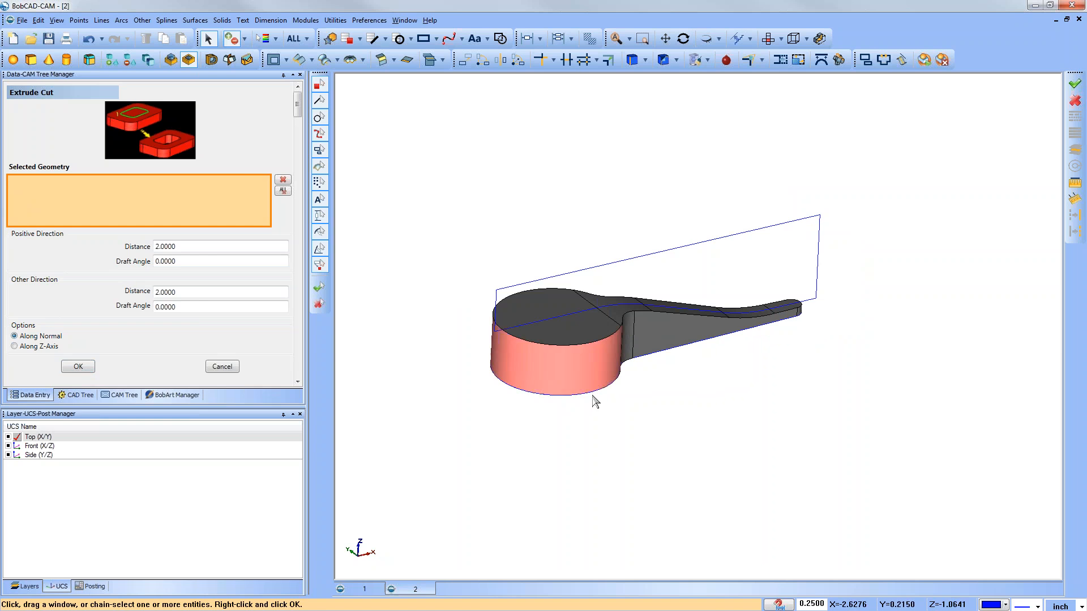
Check the cut handle against the side profile from several angles and in the Front view, and leave Extrude Cut.
ctrl+middle_drag(652, 407, 780, 340)
middle_drag(487, 369, 520, 375)
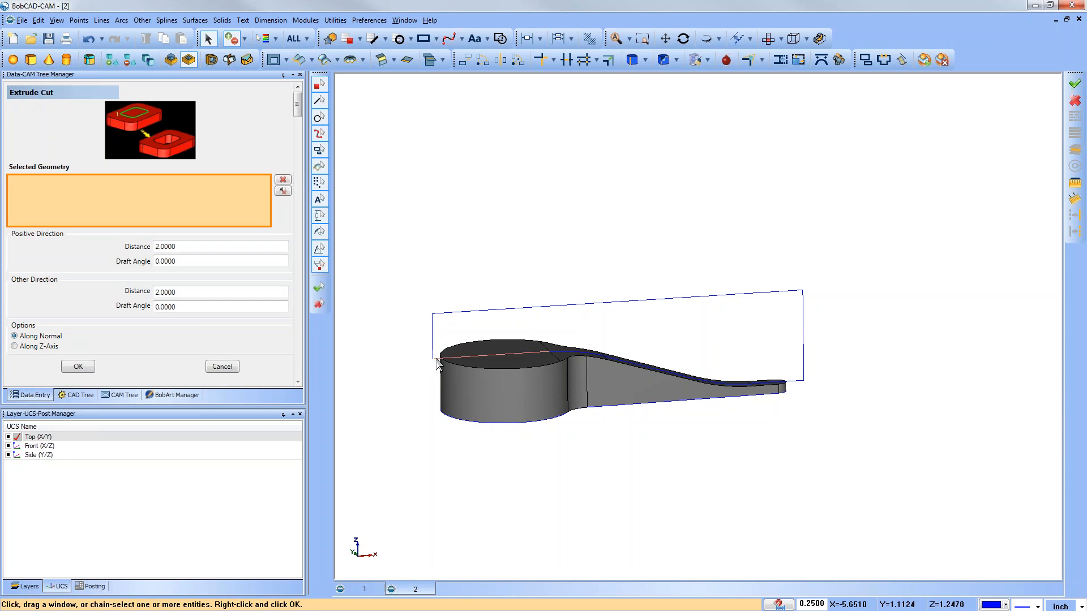
middle_drag(650, 419, 672, 420)
middle_drag(669, 369, 697, 374)
mouse_move(682, 411)
middle_down()
mouse_move(715, 415)
mouse_move(697, 407)
middle_up()
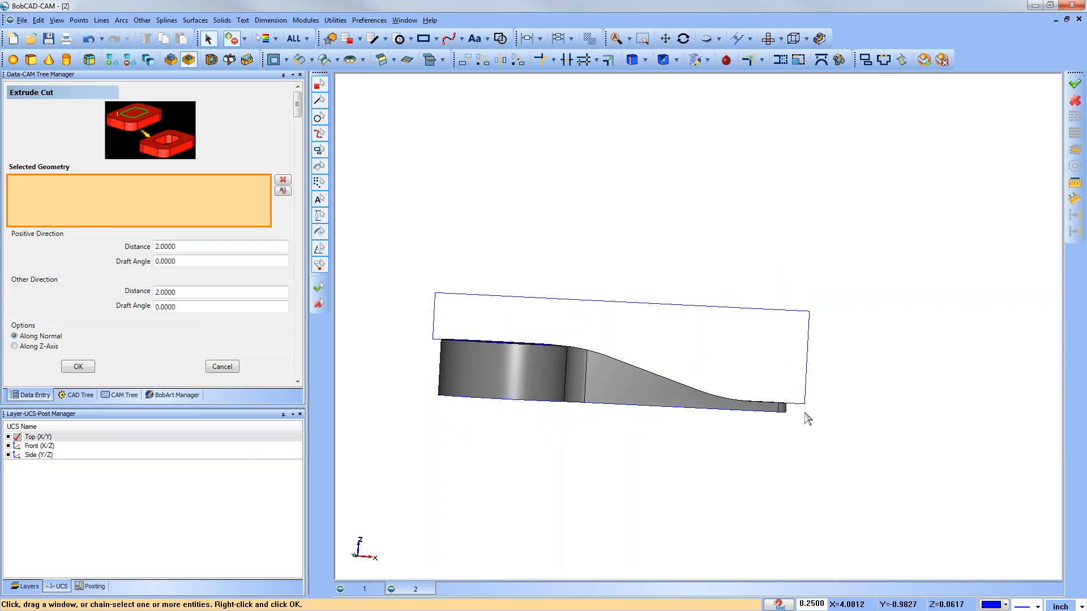
click(782, 39)
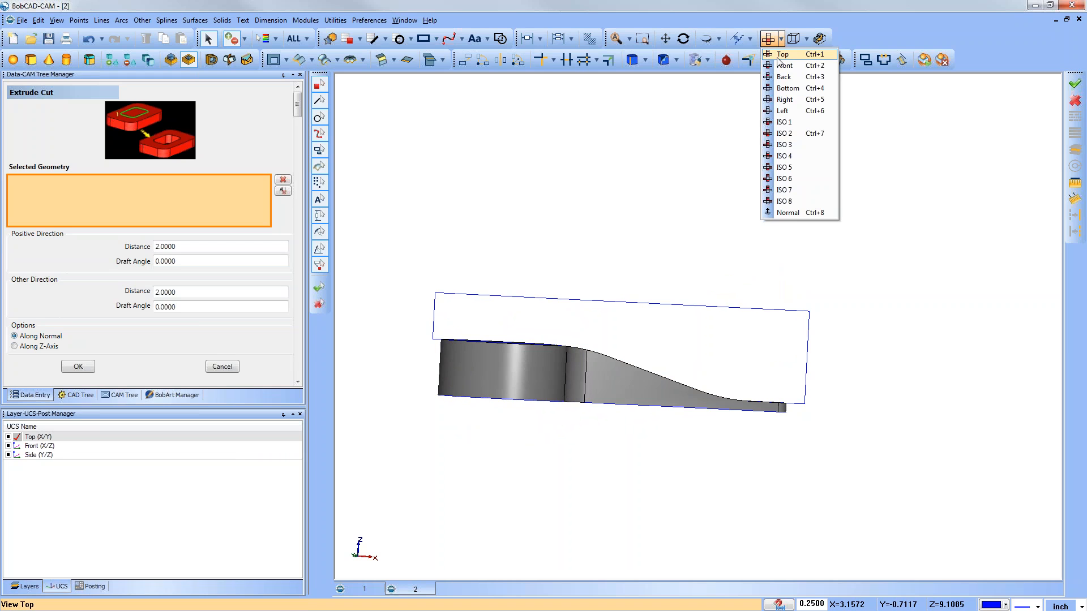
click(783, 67)
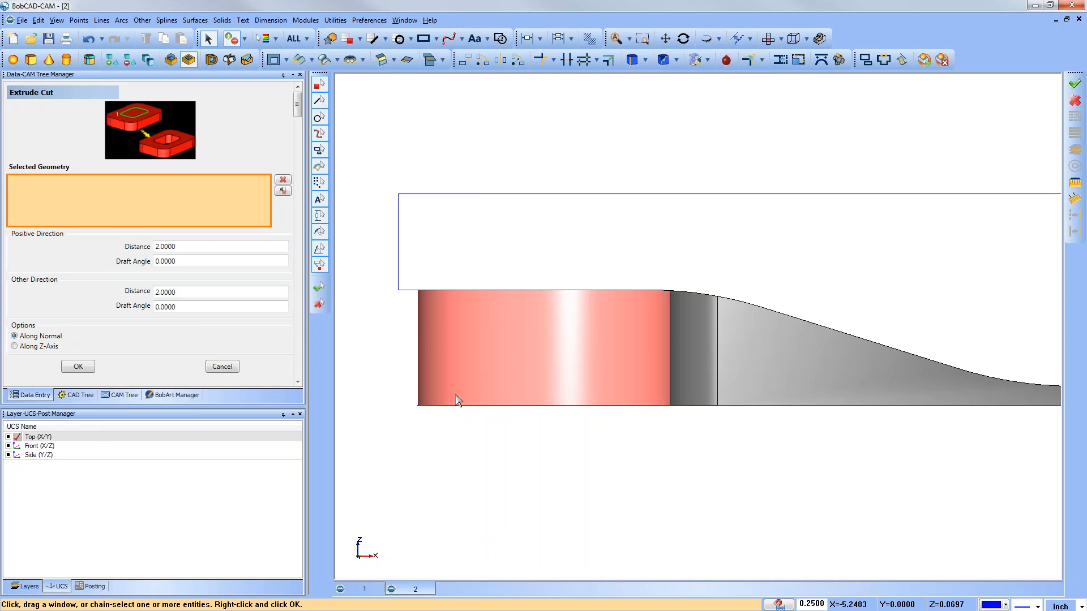
scroll(456, 399, up, 5)
scroll(445, 295, down, 5)
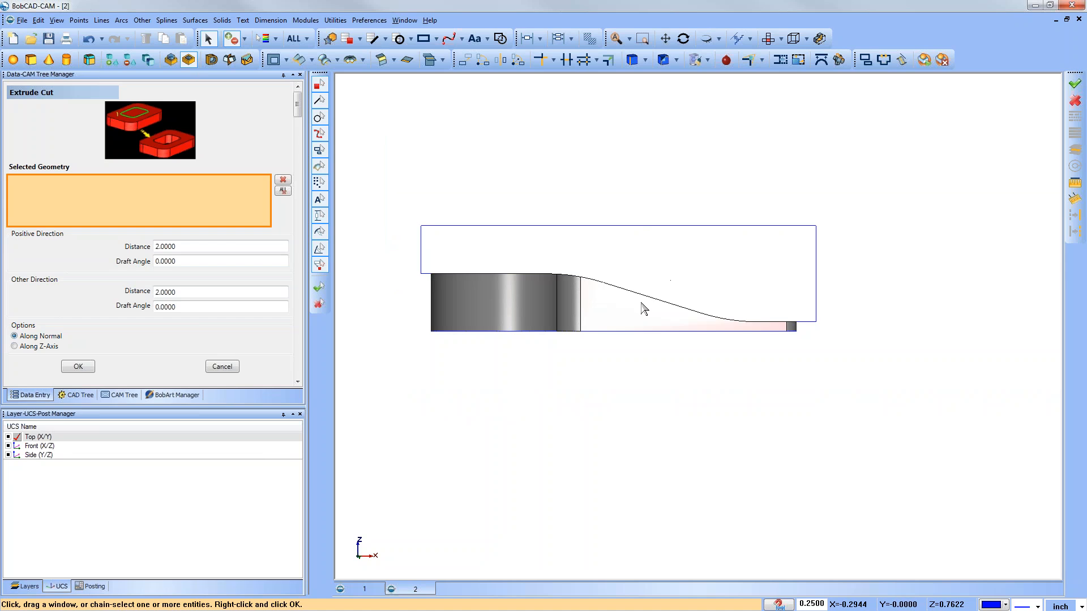
click(222, 367)
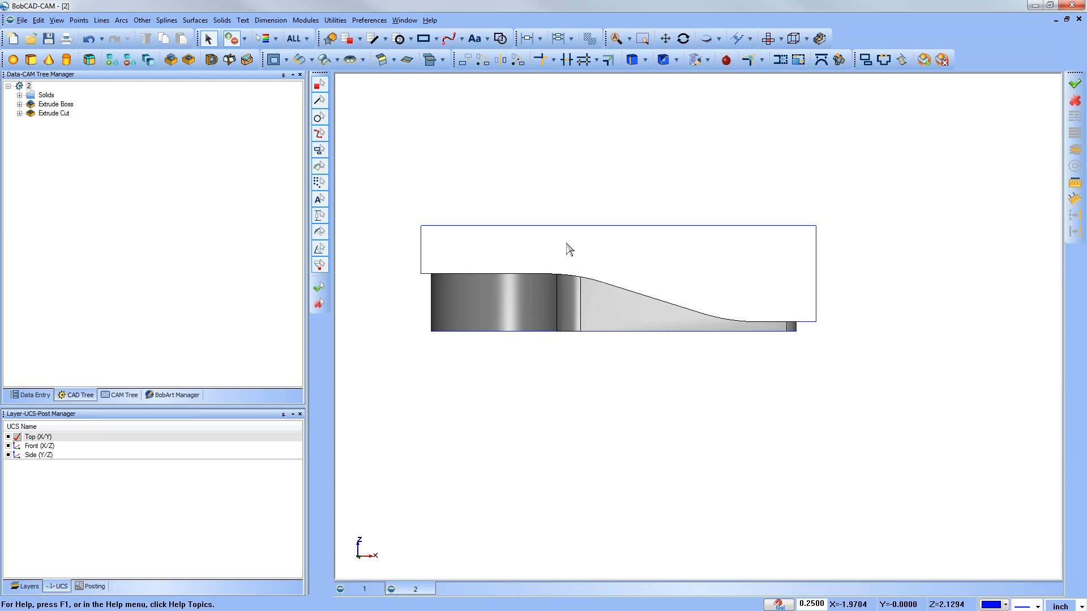
Review the finished handle from several angles and compare it with the plate solid in drawing 1.
middle_drag(552, 259, 502, 230)
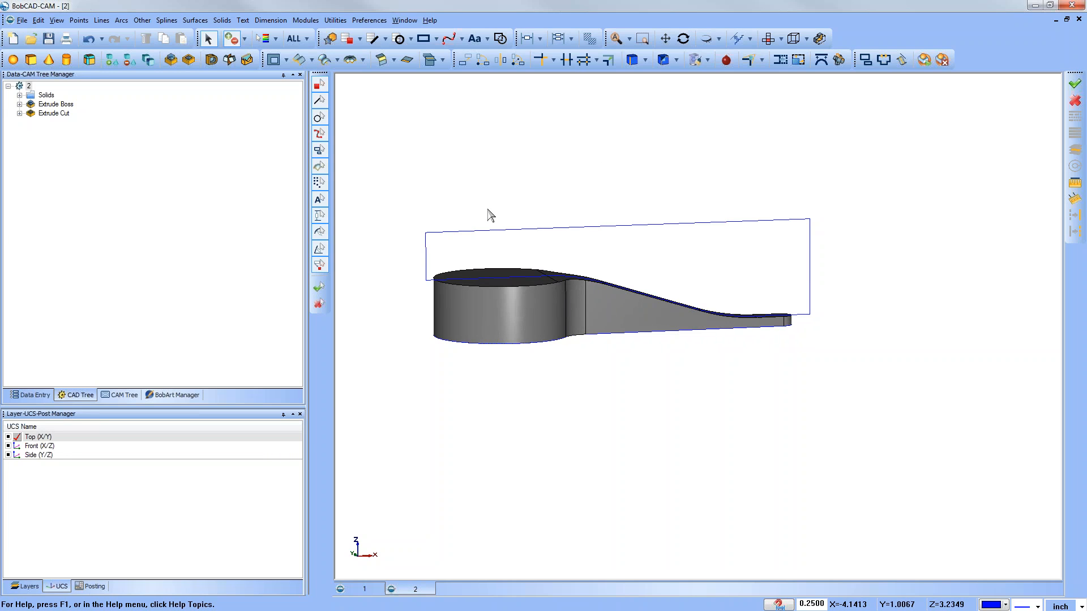
middle_drag(578, 264, 597, 274)
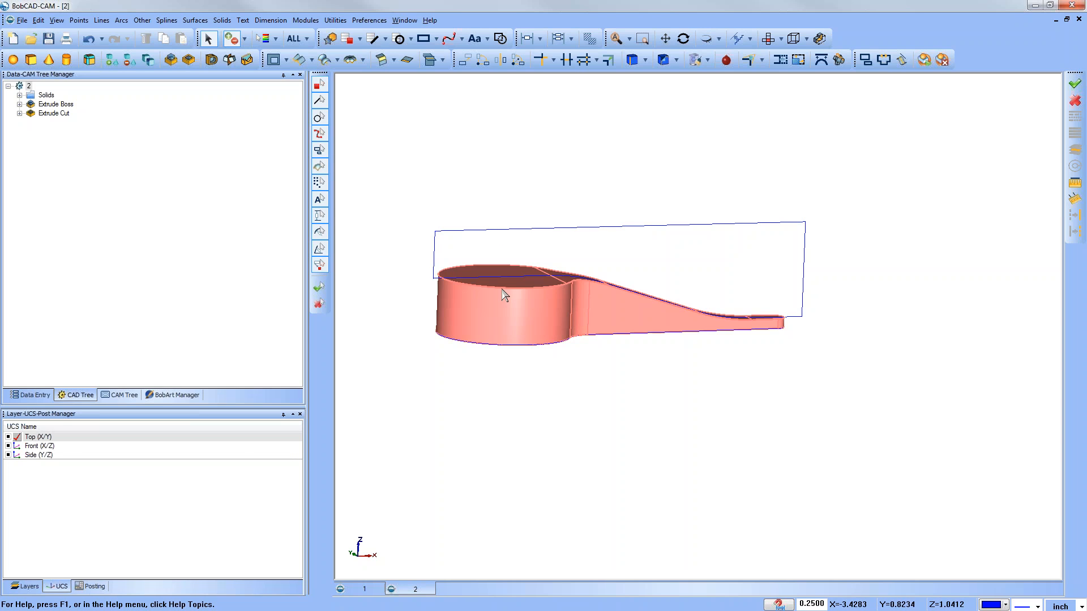
middle_drag(471, 320, 512, 332)
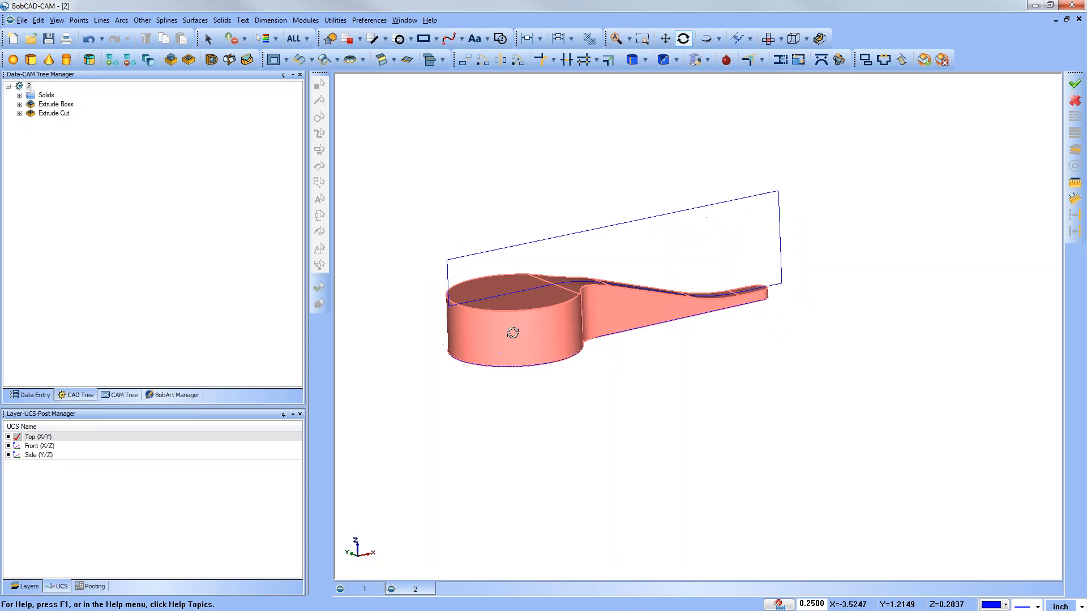
middle_drag(592, 299, 628, 311)
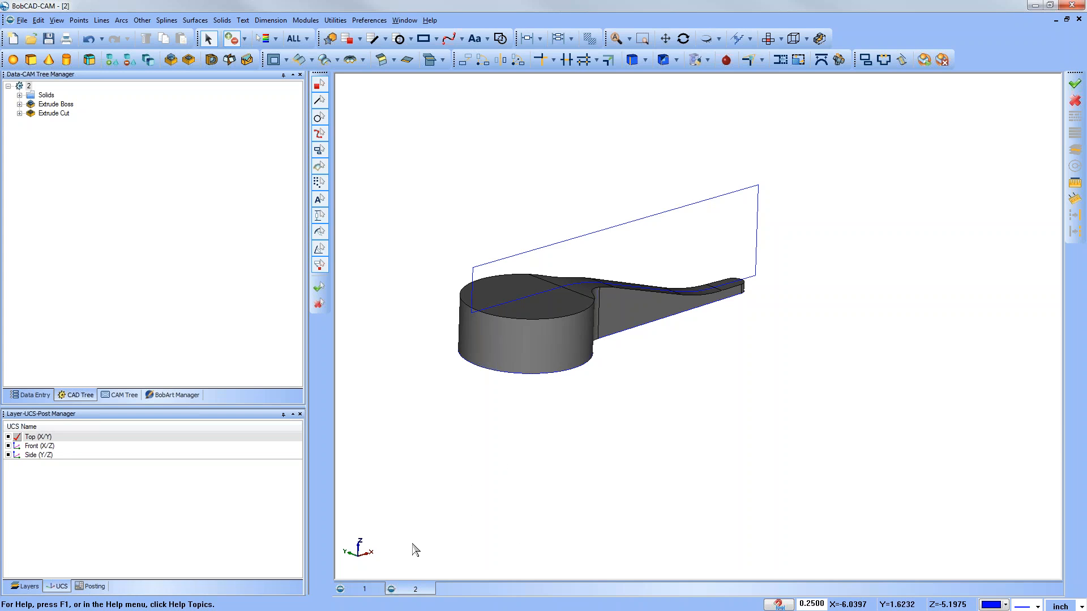
click(366, 589)
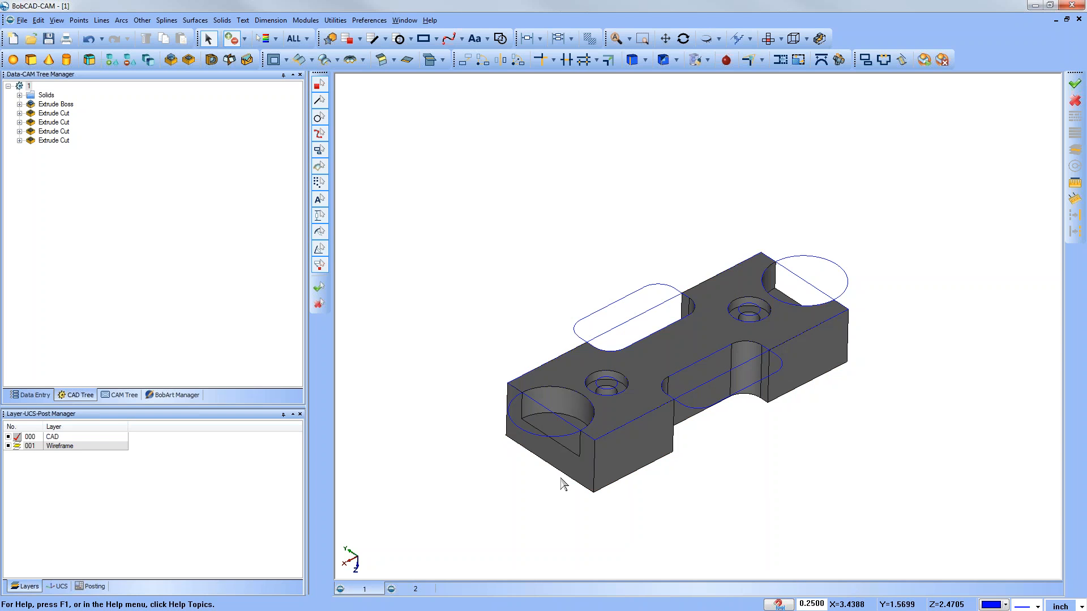
mouse_move(722, 465)
middle_down()
mouse_move(720, 409)
mouse_move(732, 453)
middle_up()
key(Escape)
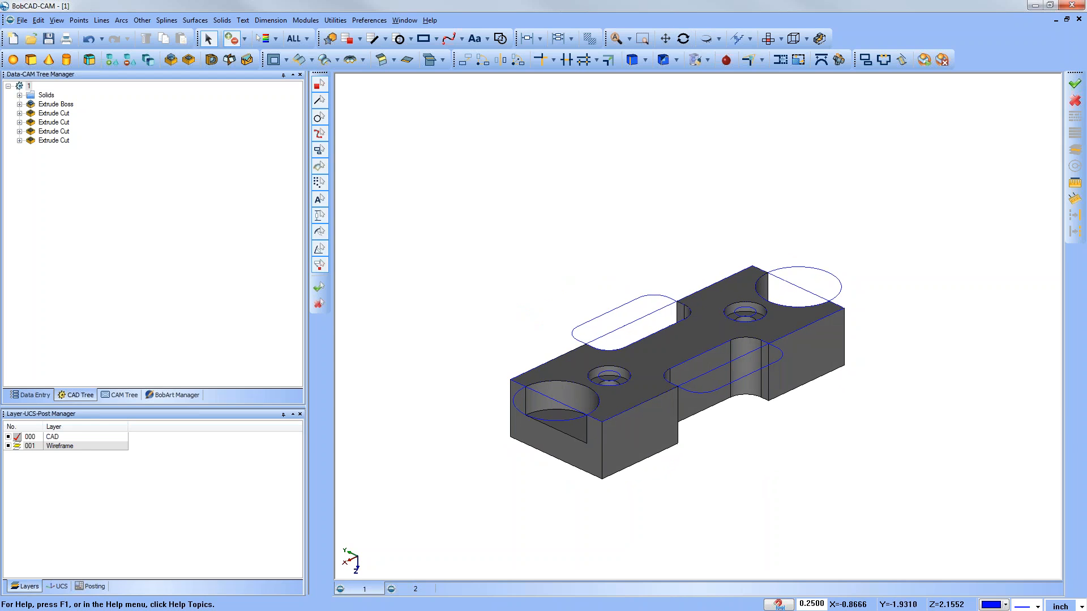
click(428, 591)
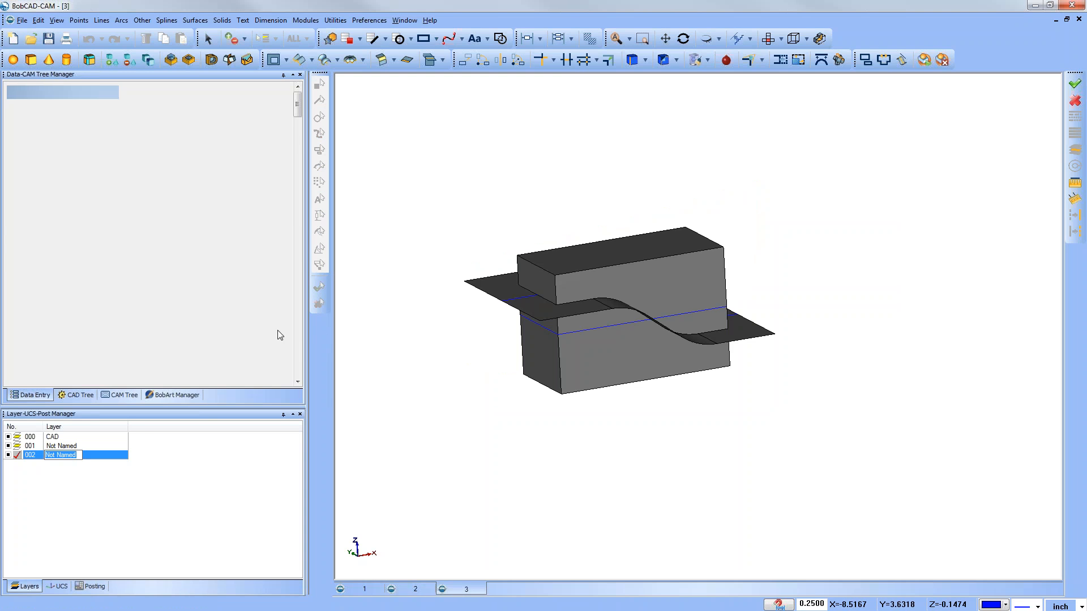
Narrow the tree and layer managers to enlarge drawing 3's view, and inspect its divided block and curved surface.
drag(304, 340, 201, 342)
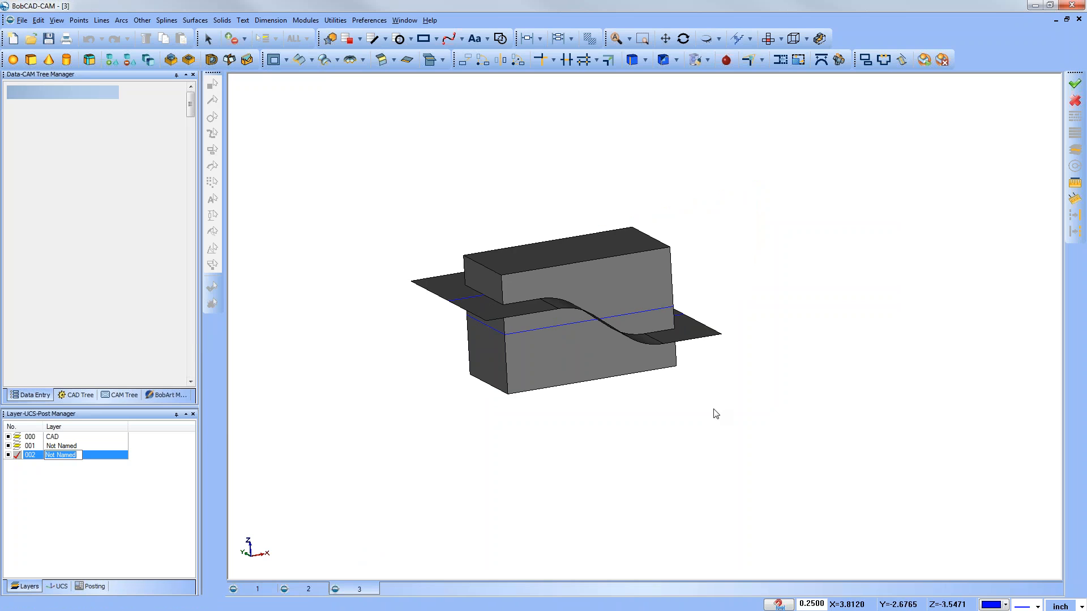
middle_drag(715, 413, 739, 430)
click(208, 39)
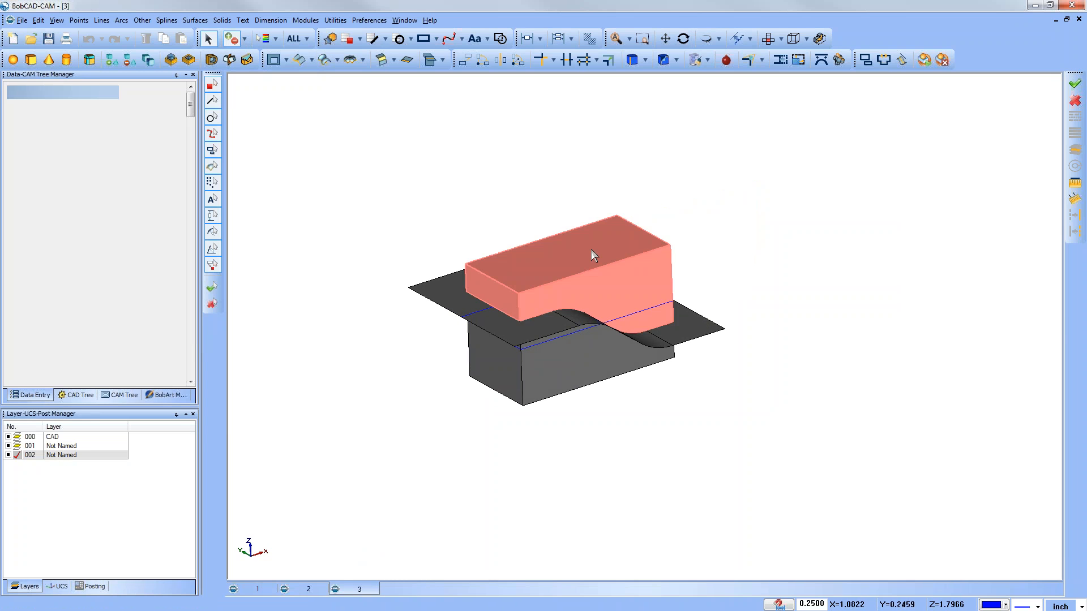
mouse_move(410, 425)
middle_down()
mouse_move(555, 464)
mouse_move(427, 441)
mouse_move(415, 424)
middle_up()
middle_drag(697, 478, 694, 473)
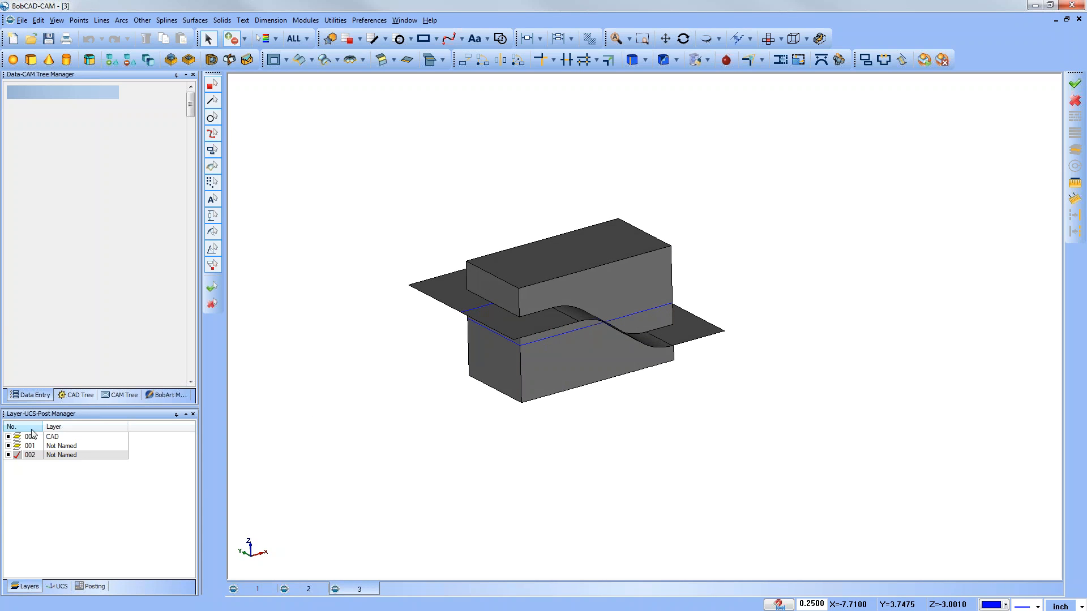
Hide layer 001 in drawing 3, select the rectangle and S-curve wireframe, and copy it into a new drawing.
click(8, 446)
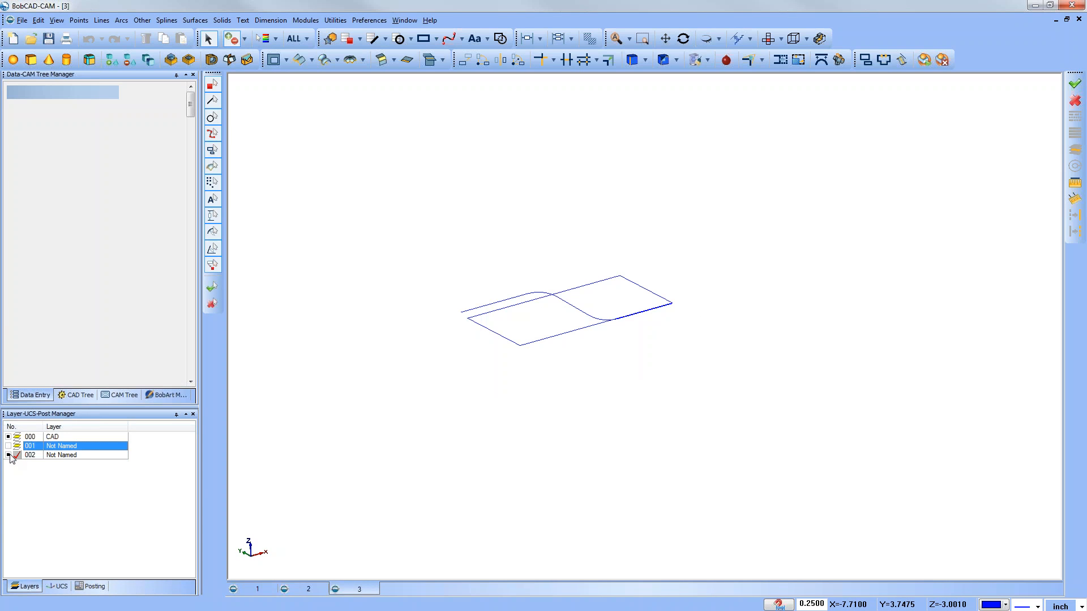
middle_drag(589, 431, 544, 407)
drag(403, 221, 769, 479)
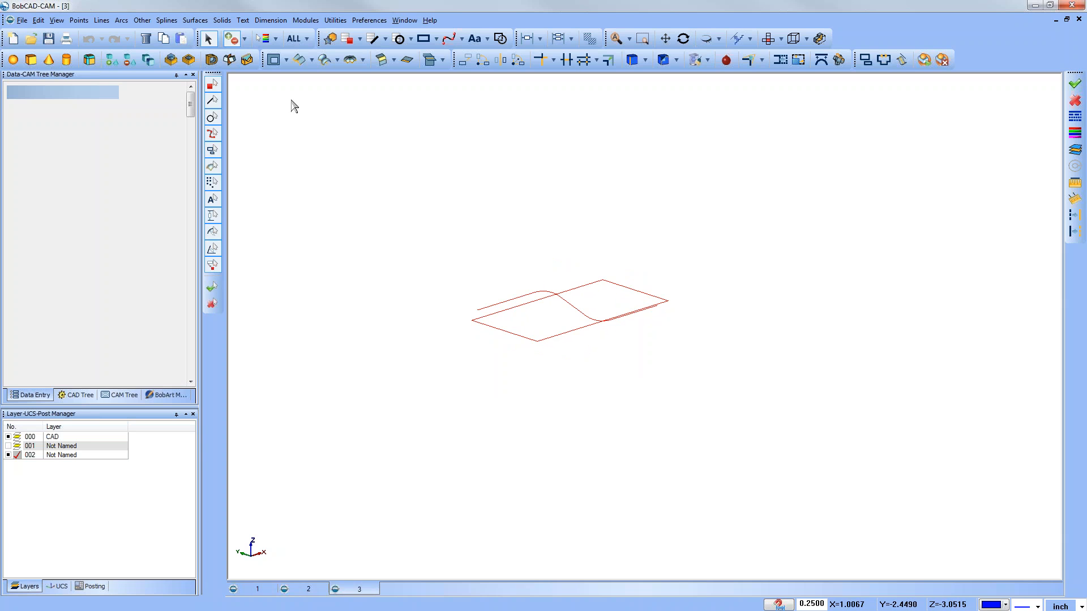
click(13, 38)
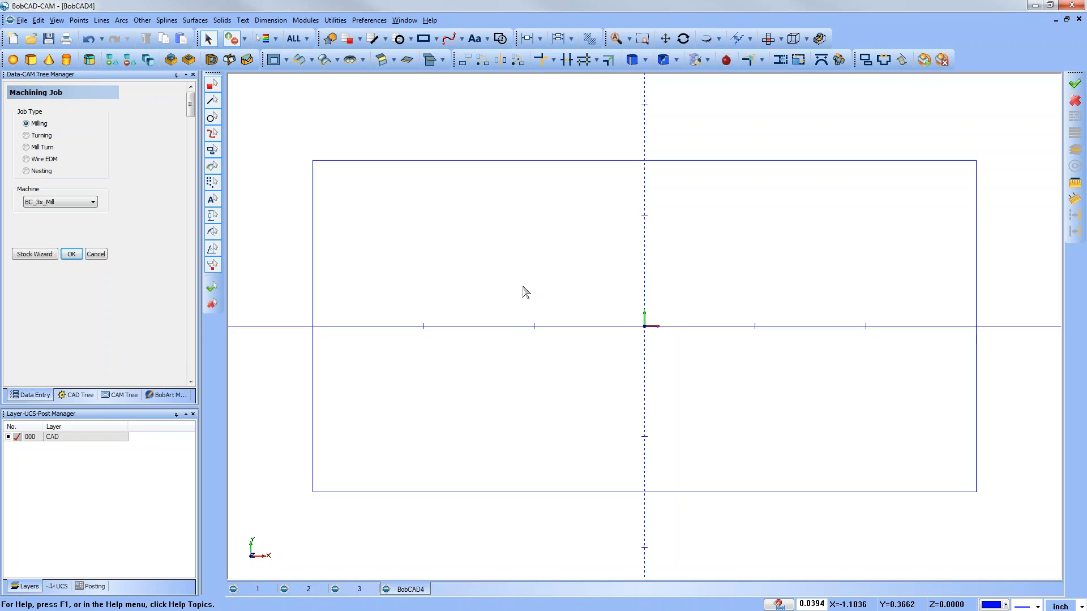
Examine how the copied upright S-curve sits relative to the flat rectangle from several angles.
scroll(711, 403, down, 2)
scroll(708, 398, down, 1)
middle_drag(751, 436, 804, 374)
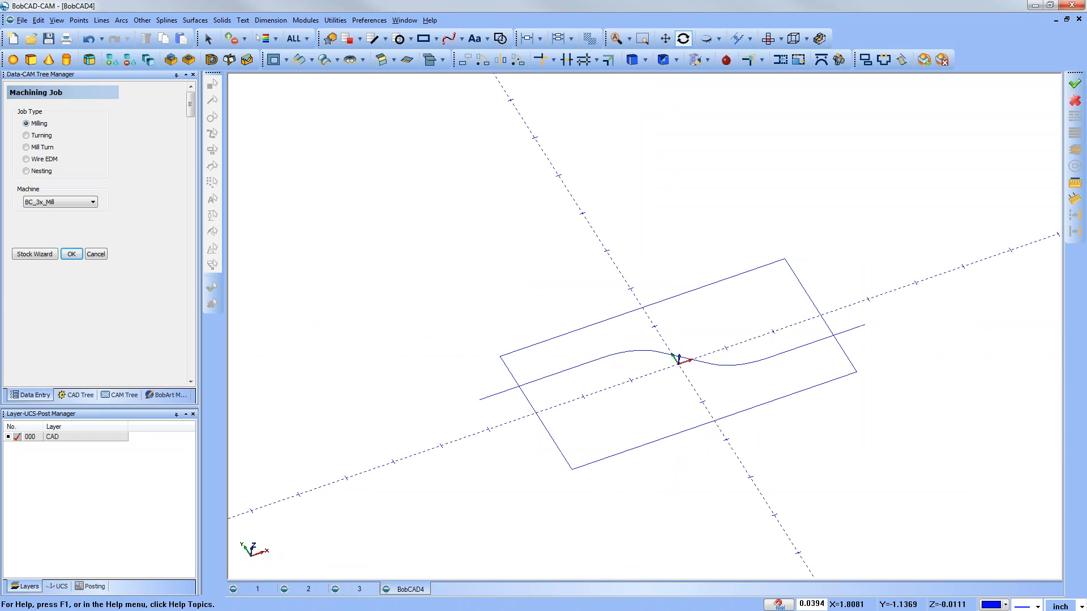
click(780, 59)
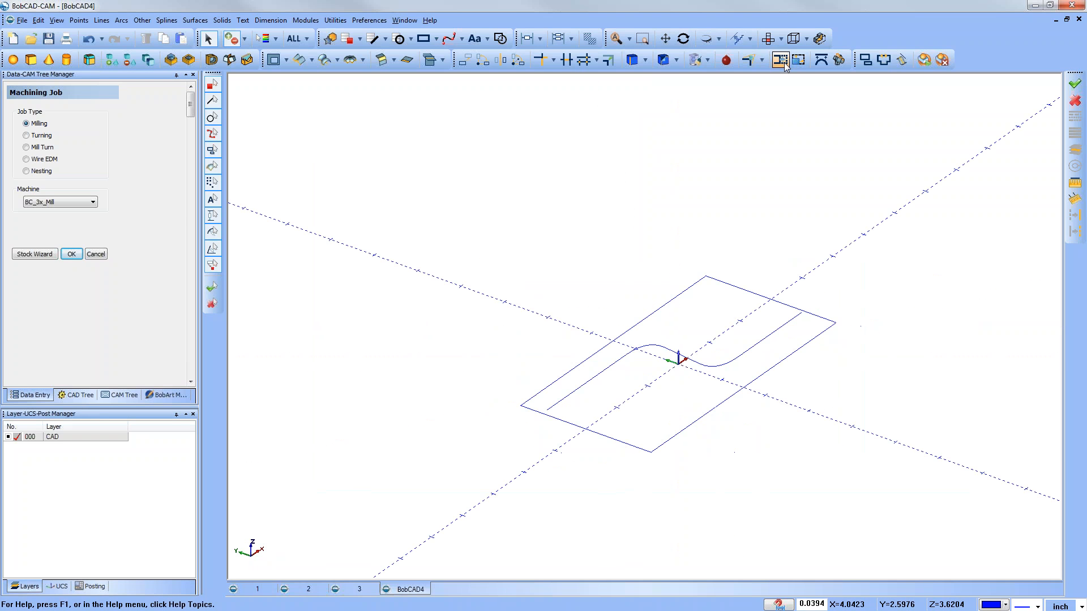
scroll(656, 429, up, 1)
scroll(655, 428, up, 2)
ctrl+middle_drag(905, 445, 833, 422)
middle_drag(638, 289, 635, 257)
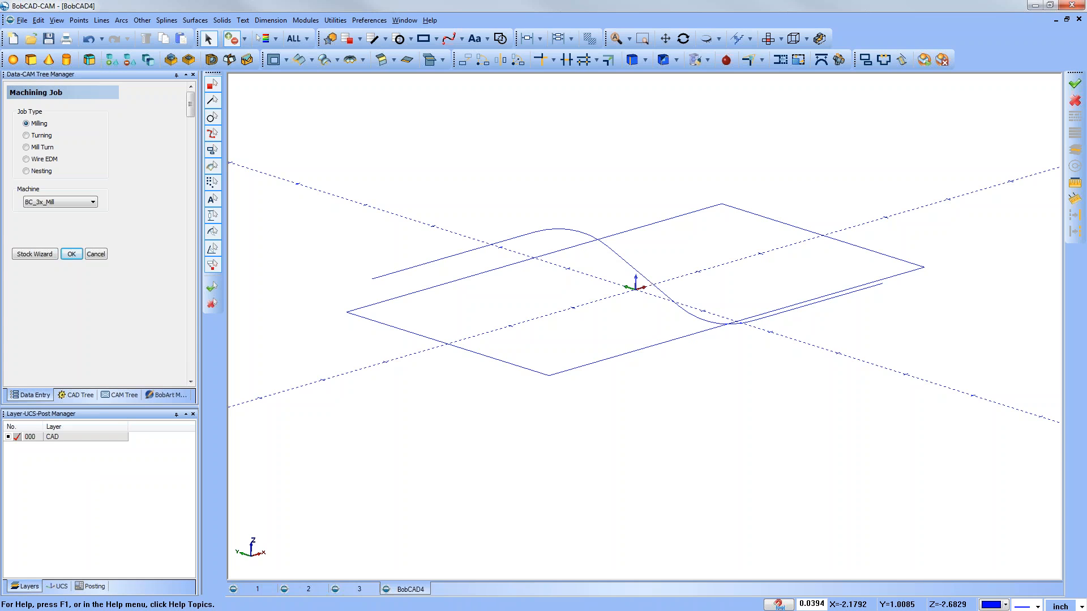
middle_drag(687, 440, 685, 442)
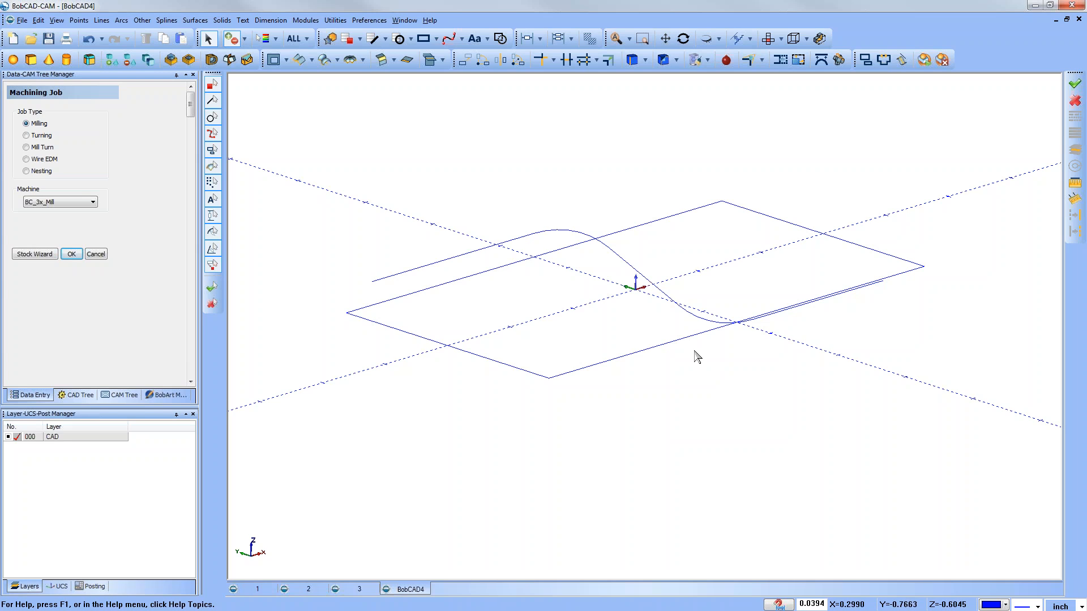
Enlarge the layer manager, add a new layer named Surface and make it the active layer.
drag(130, 408, 126, 296)
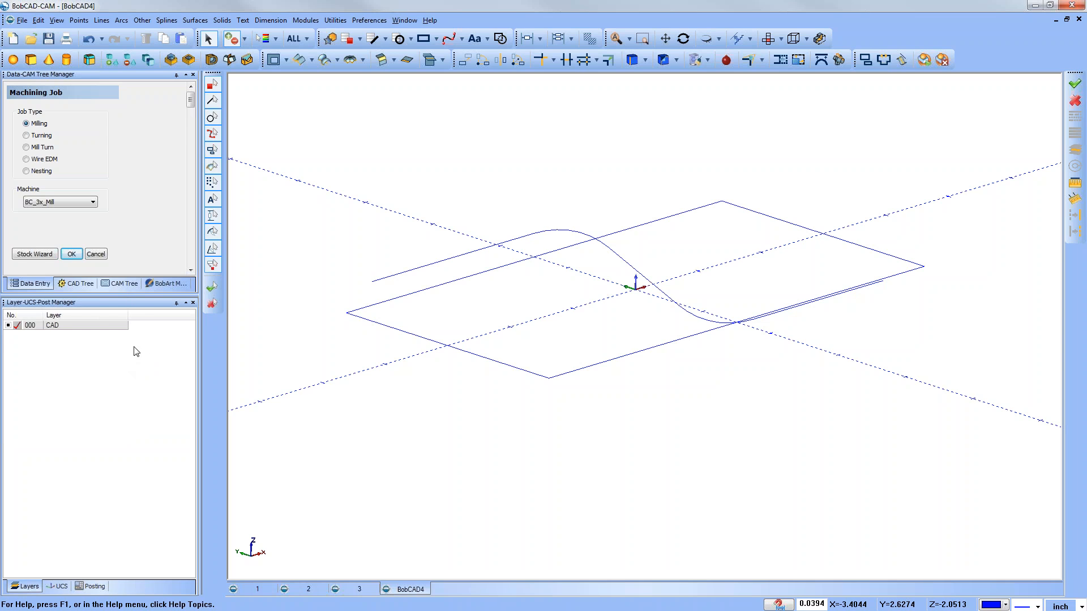
drag(99, 294, 99, 308)
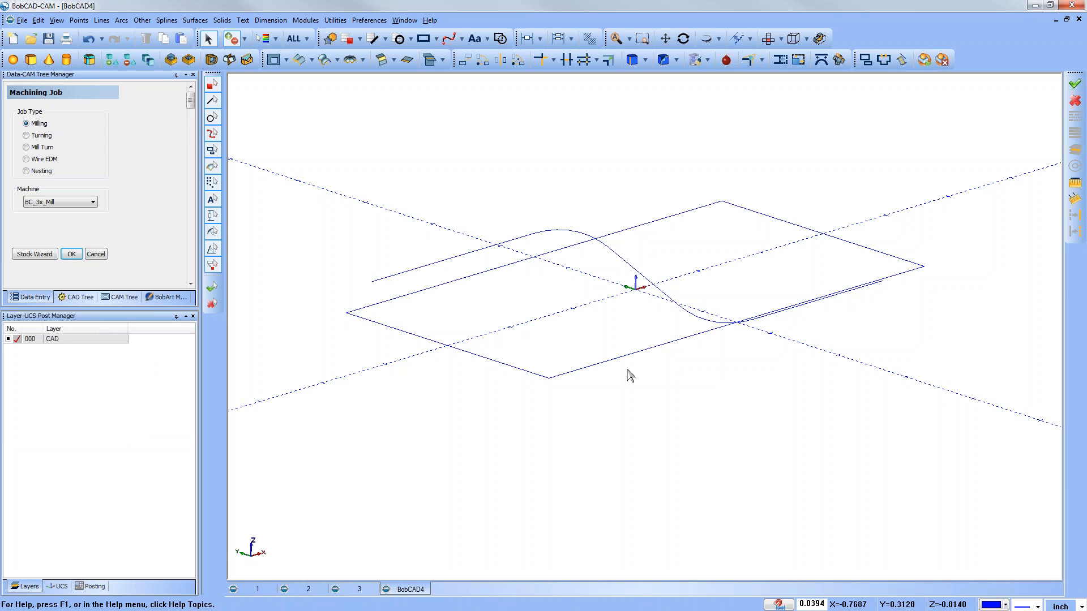
mouse_move(624, 366)
middle_down()
mouse_move(657, 369)
mouse_move(611, 363)
middle_up()
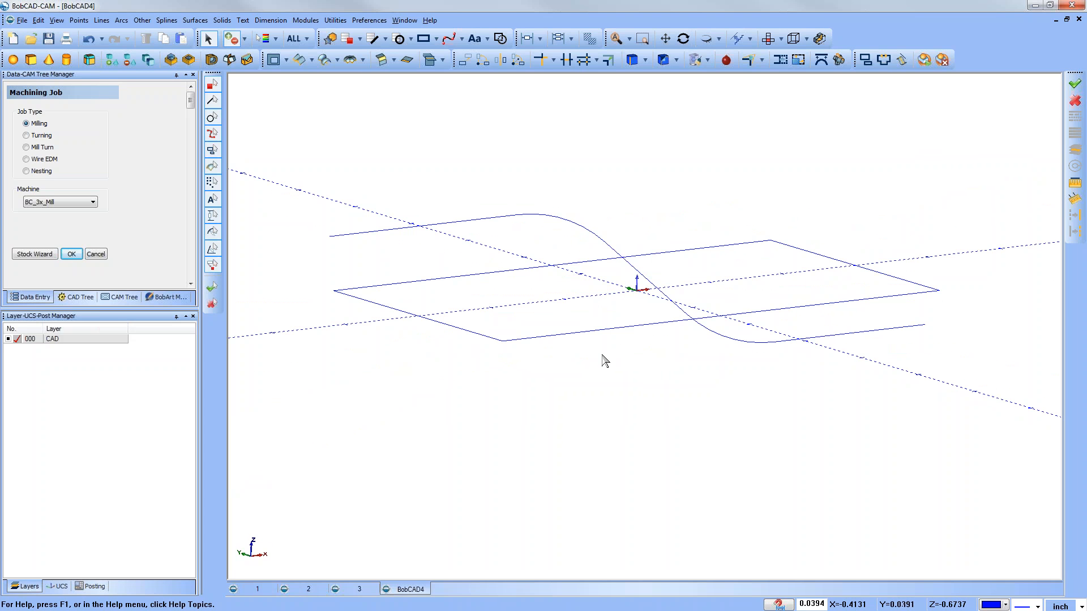
right_click(72, 406)
click(108, 413)
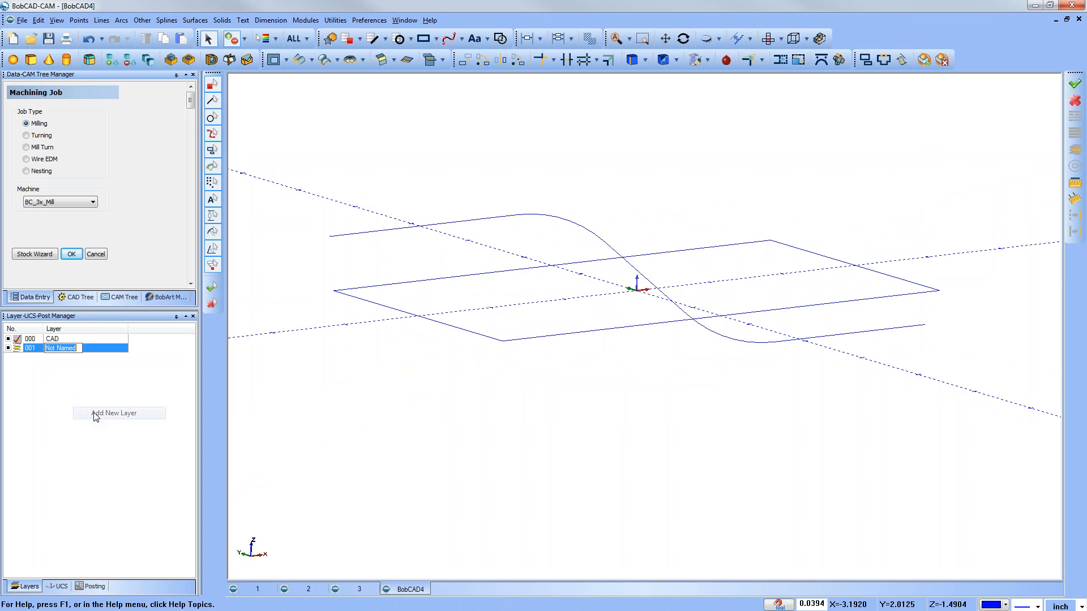
text(Surface)
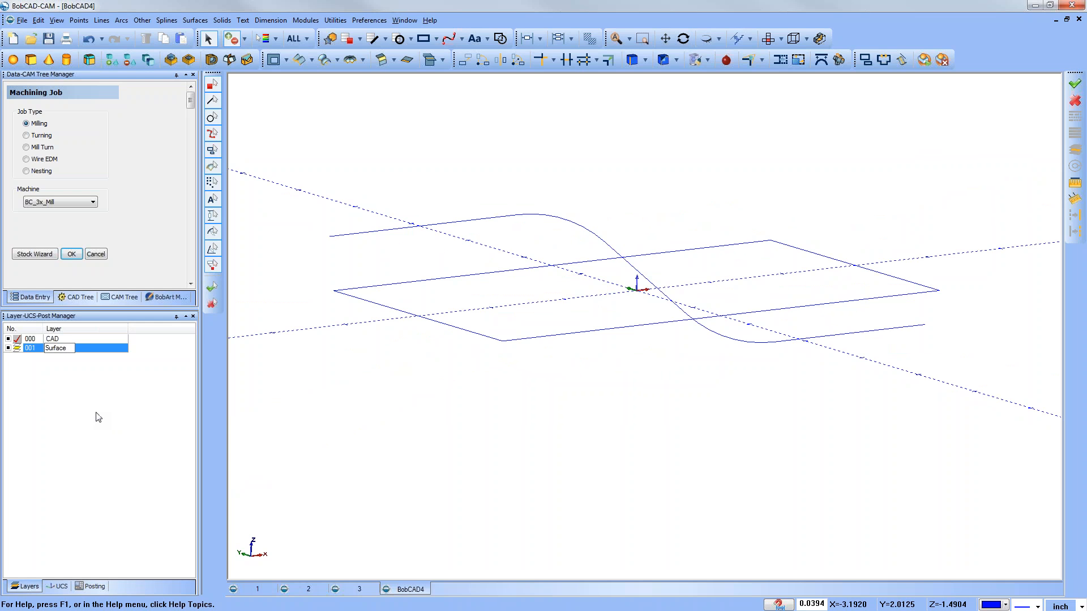
key(Return)
click(17, 348)
Begin an Extrude Curve surface and select all five lines and arcs of the S-curve as its geometry.
middle_drag(569, 400, 612, 413)
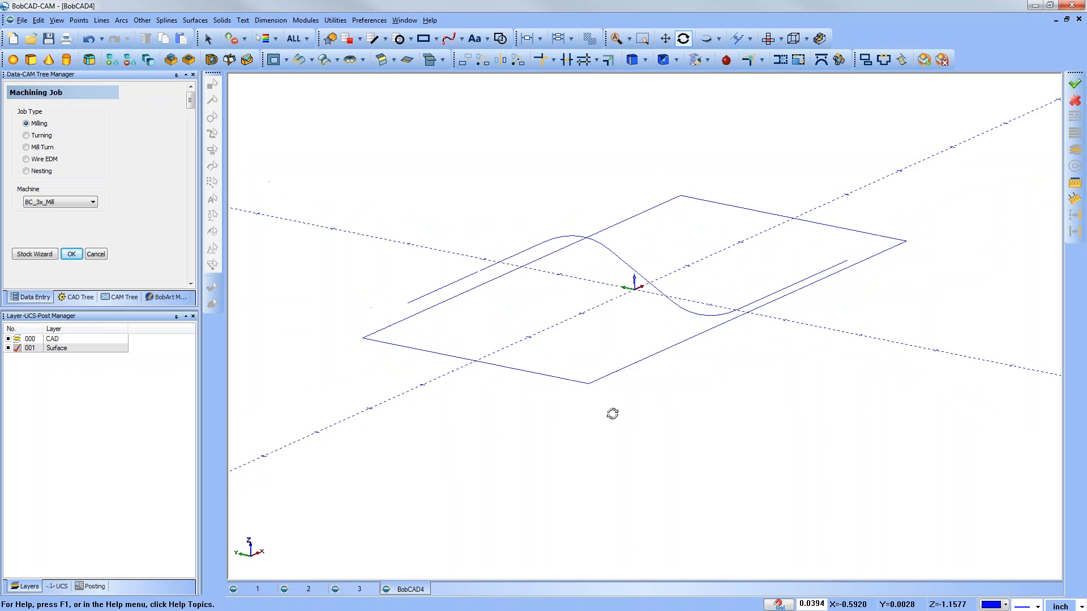
middle_drag(746, 301, 746, 305)
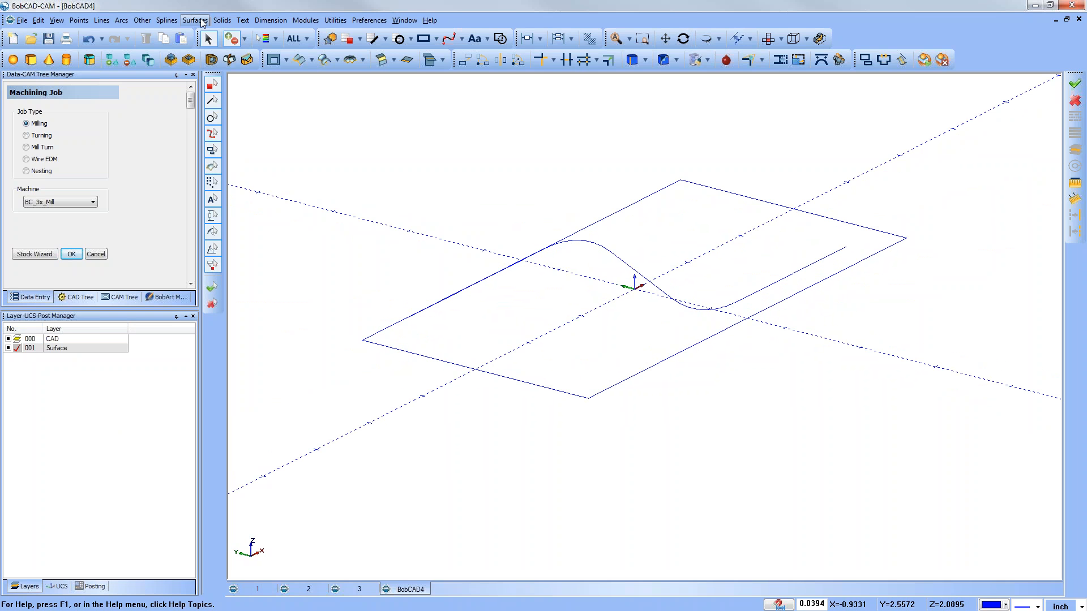
click(194, 20)
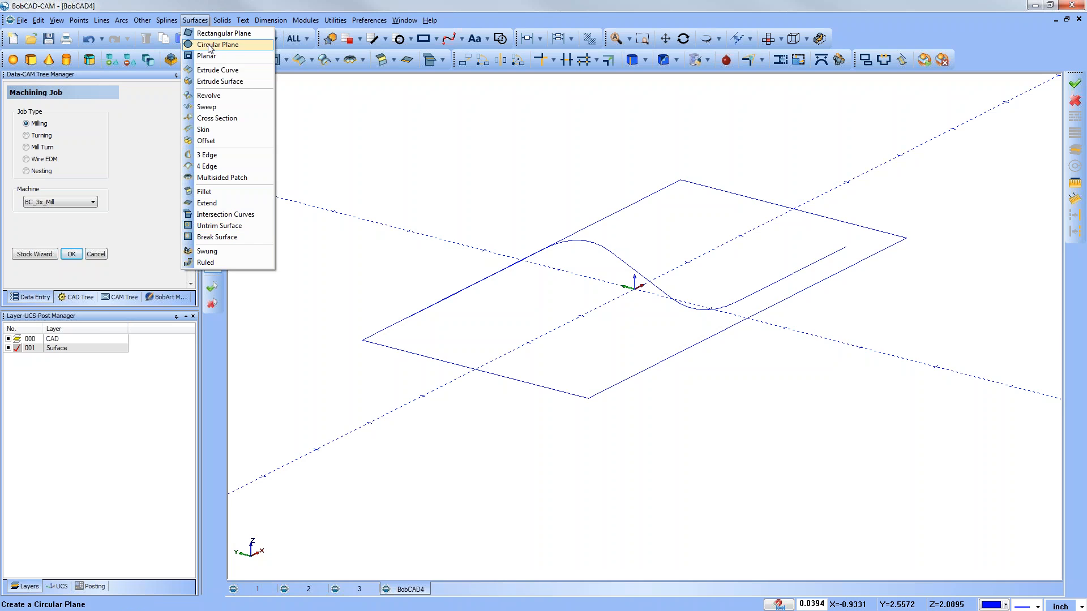
click(218, 70)
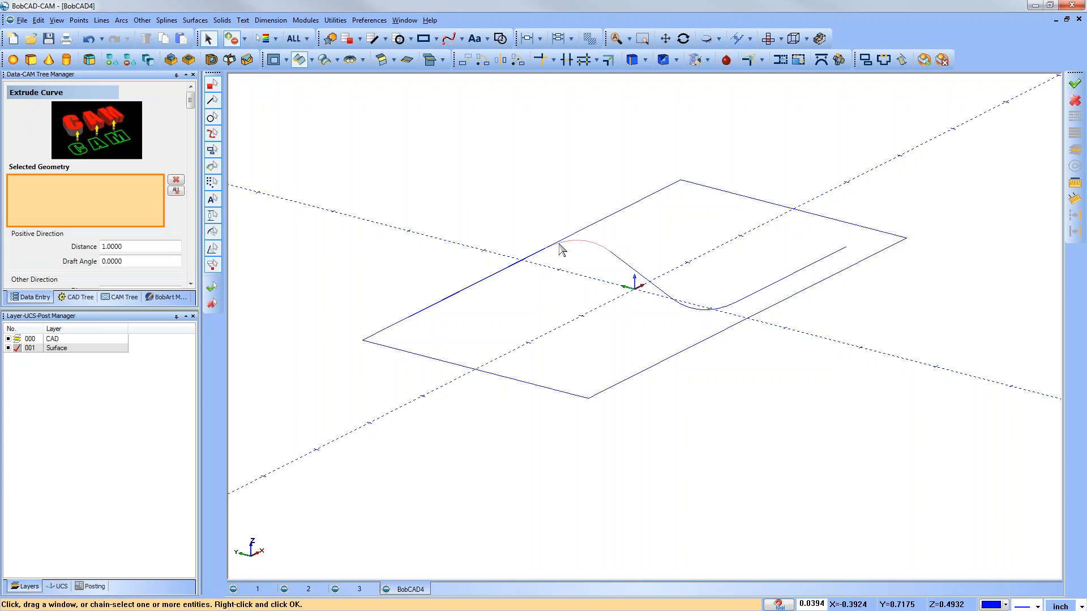
middle_drag(568, 305, 572, 243)
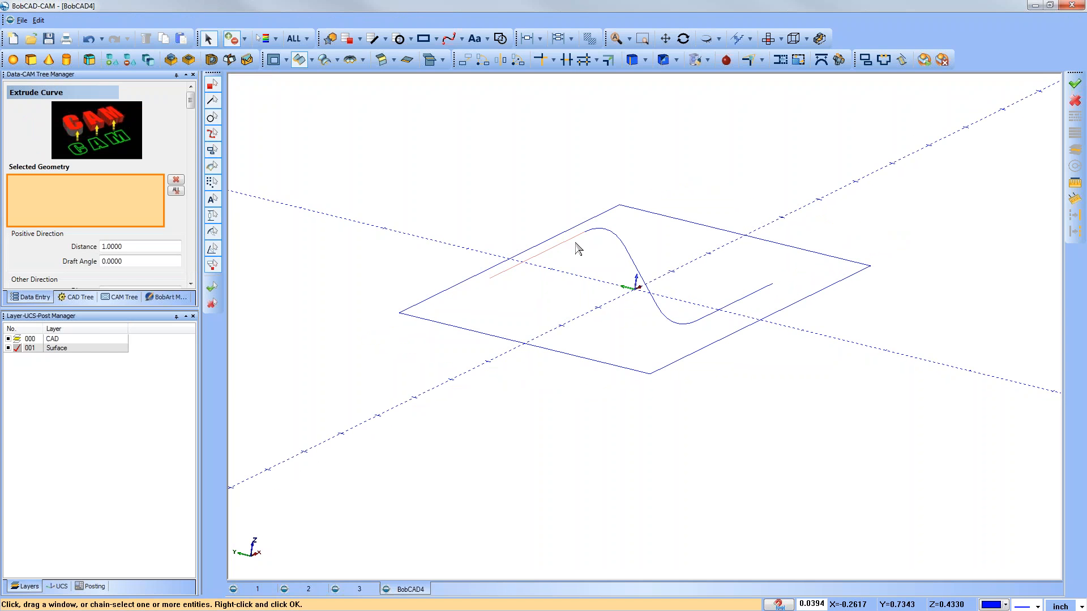
click(578, 244)
click(621, 242)
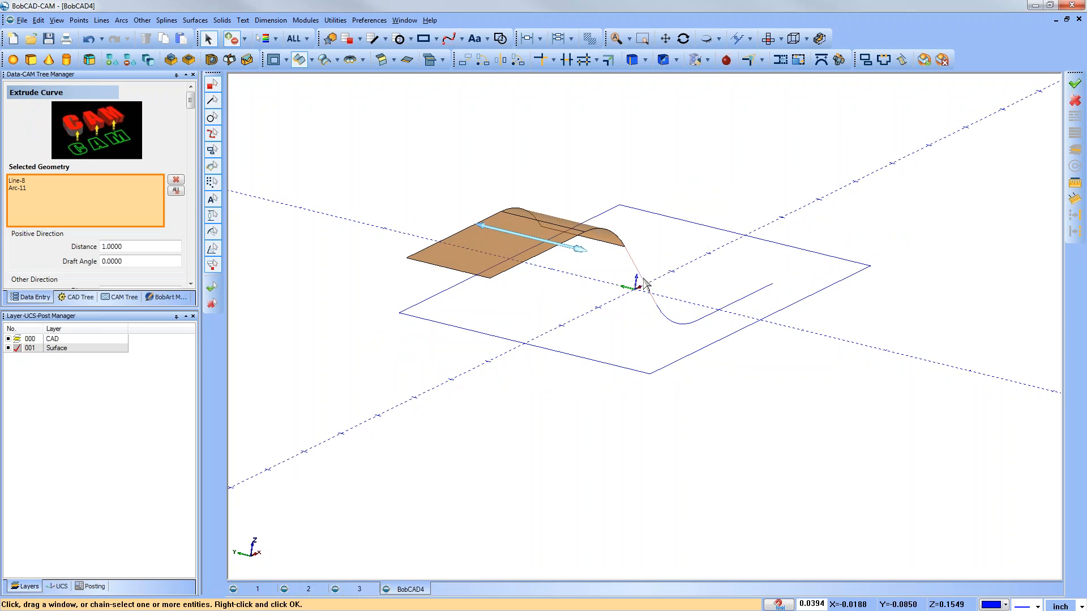
click(646, 283)
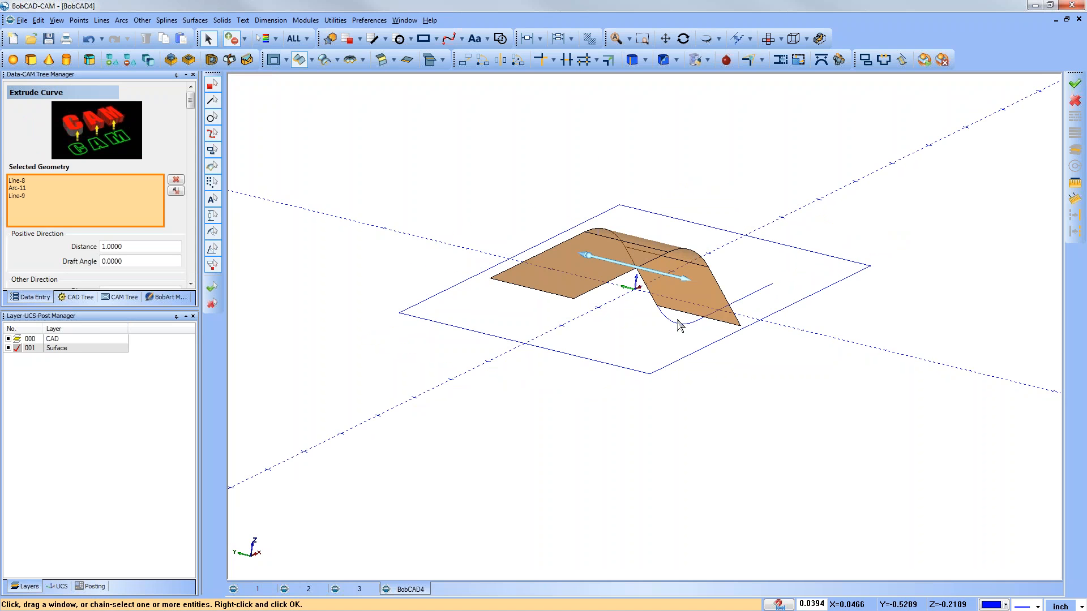
click(724, 316)
click(684, 324)
Stretch the S-curve extrusion to about 2.4 inches in the positive direction and 2.76 inches in the other, and create the surface.
mouse_move(633, 285)
middle_down()
mouse_move(631, 390)
mouse_move(622, 298)
middle_up()
drag(650, 283, 865, 334)
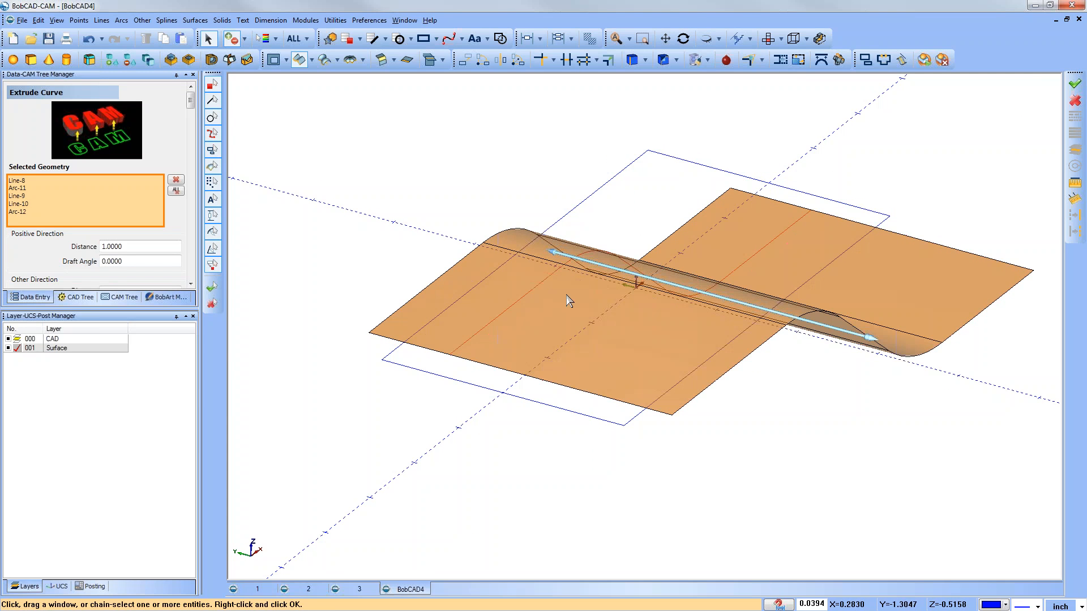
drag(552, 252, 445, 227)
middle_drag(718, 346, 773, 354)
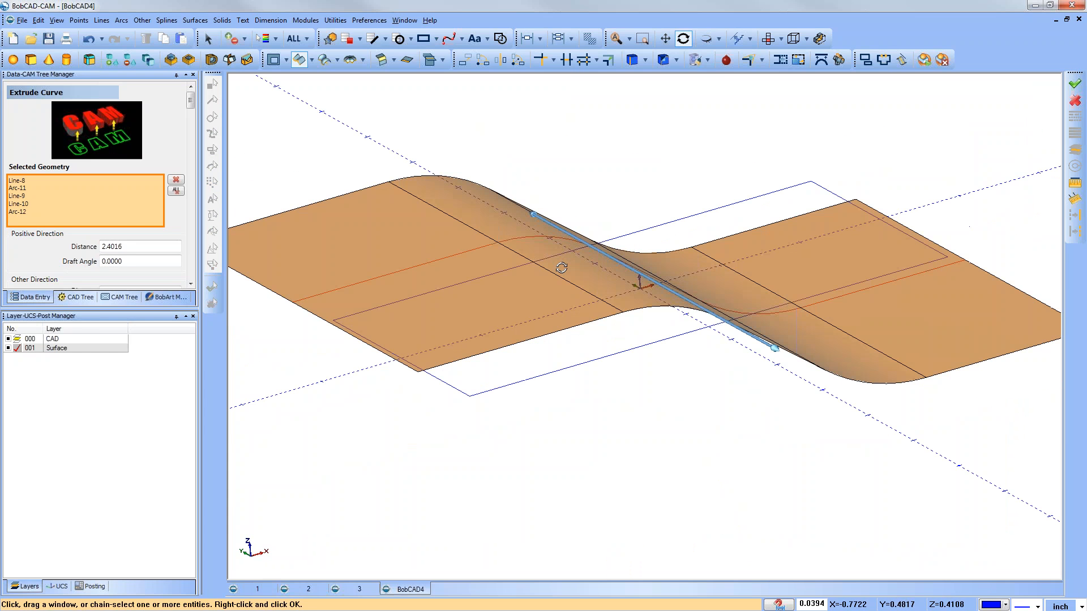
scroll(161, 260, down, 2)
scroll(161, 260, down, 2)
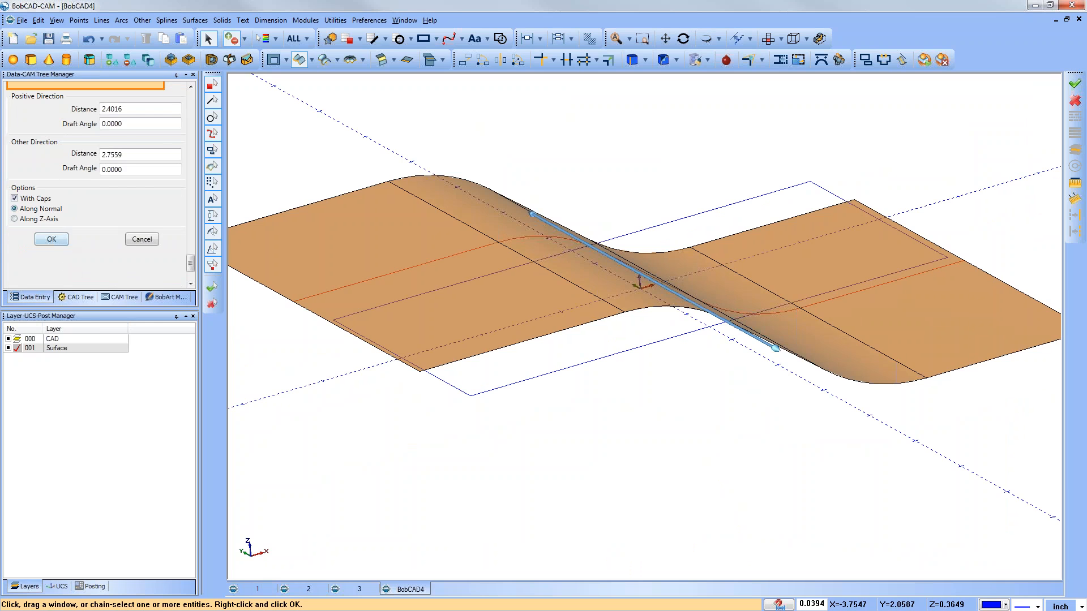
click(57, 240)
scroll(510, 373, down, 6)
mouse_move(643, 365)
middle_down()
mouse_move(628, 380)
mouse_move(630, 359)
mouse_move(641, 377)
middle_up()
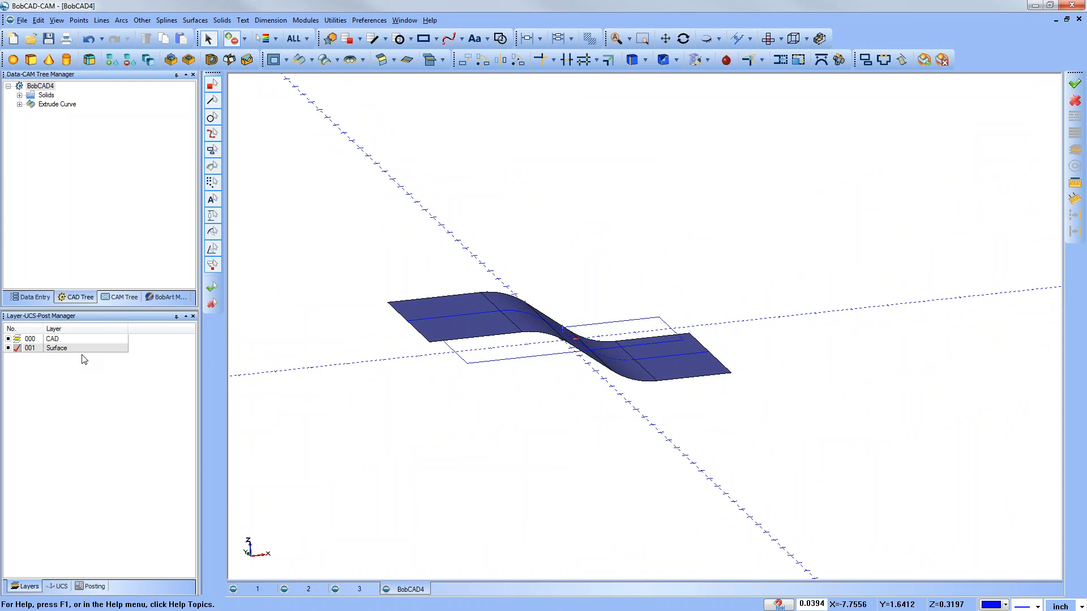
With layer CAD active and layer Surface hidden, move the S-curve wireframe onto the Surface layer.
click(19, 340)
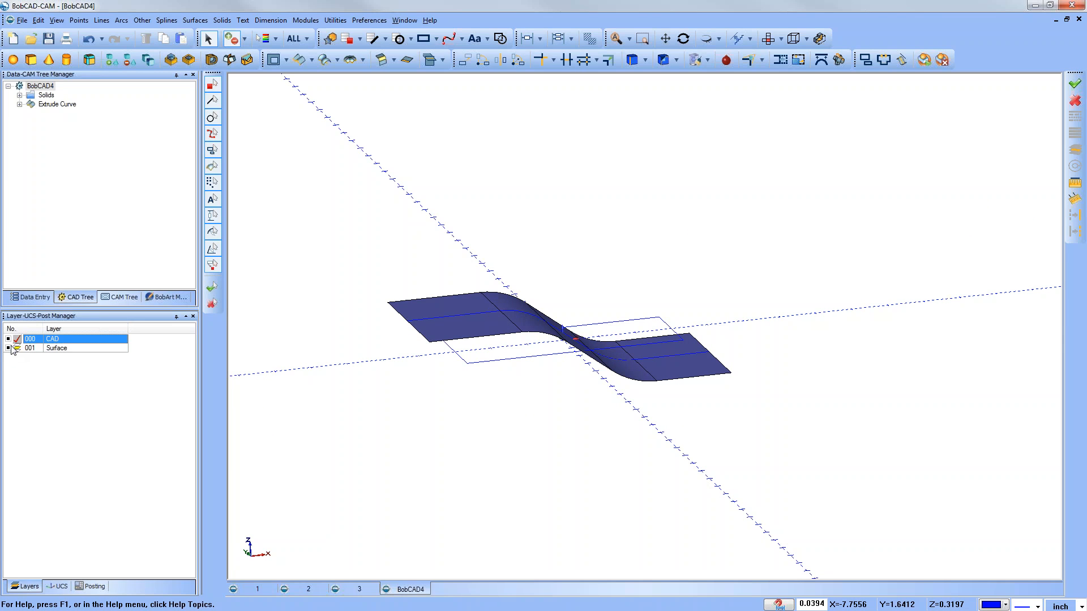
click(8, 348)
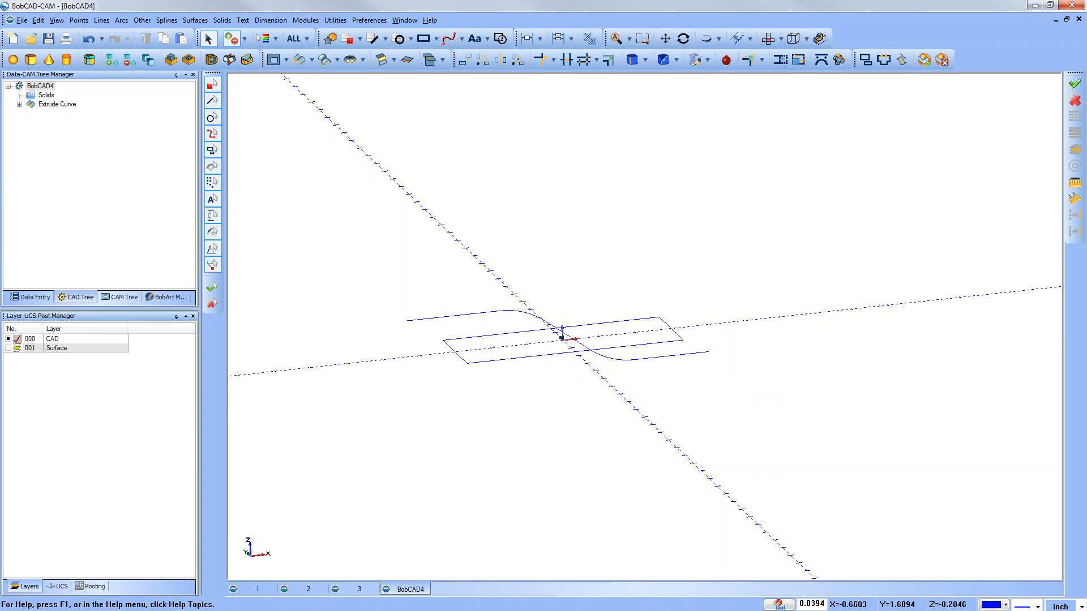
click(441, 318)
click(703, 355)
right_click(745, 283)
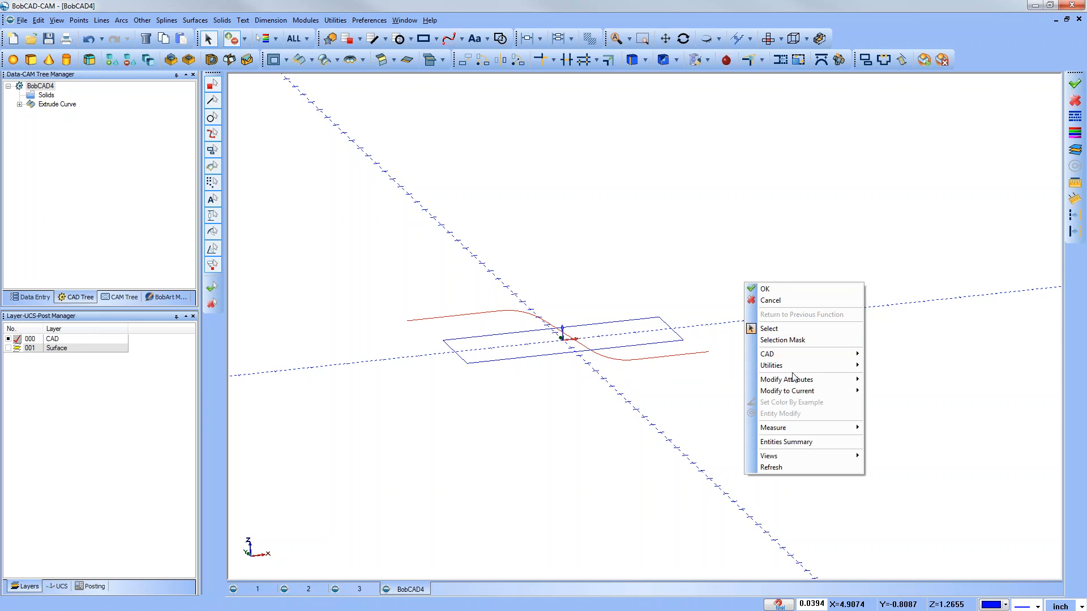
click(887, 402)
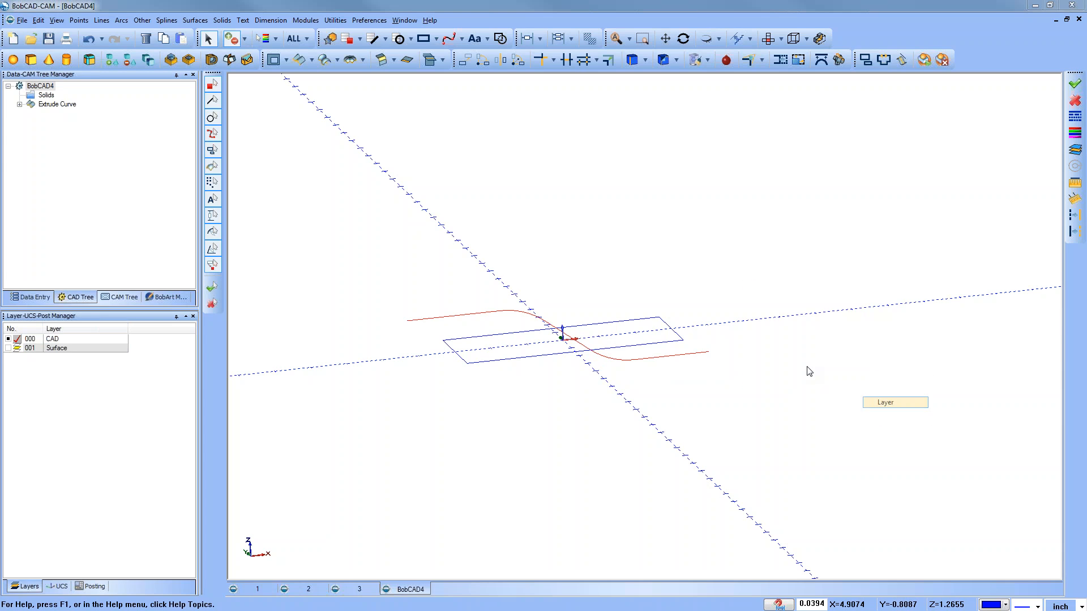
click(537, 266)
click(524, 373)
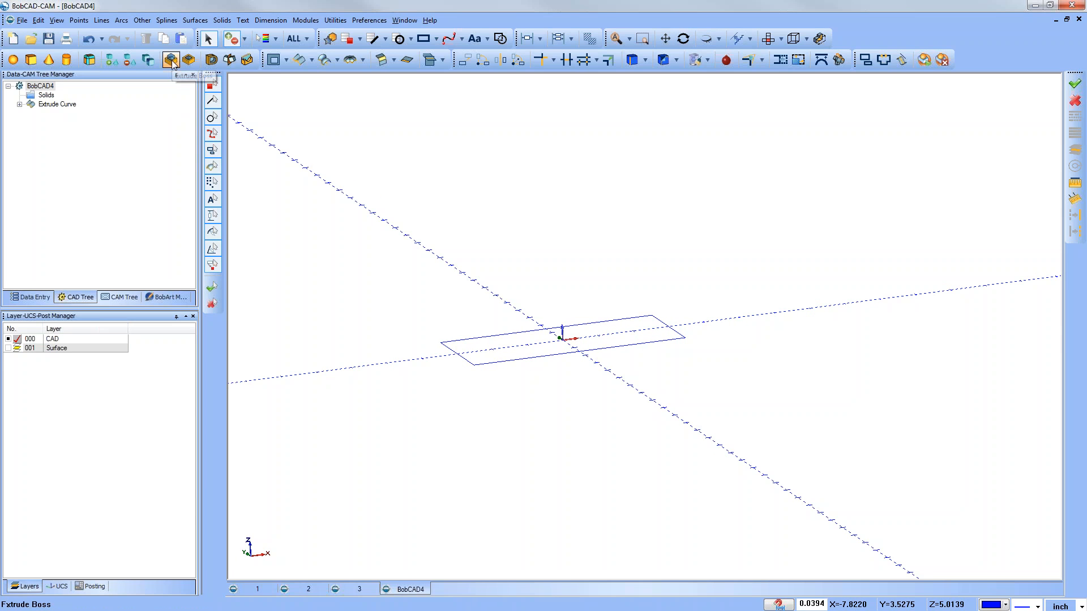
Extrude the rectangle into a block with Extrude Boss, using distance 2.0 in both directions and a positive draft angle of 0.
click(553, 356)
middle_drag(349, 211, 369, 219)
drag(128, 247, 73, 237)
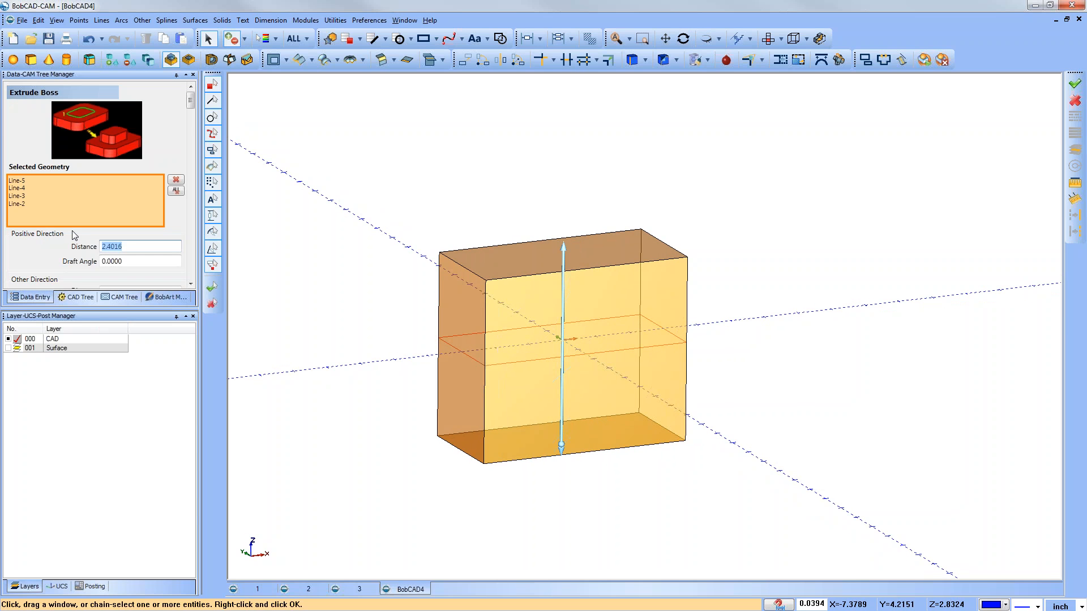
text(2)
key(Tab)
text(2)
key(Tab)
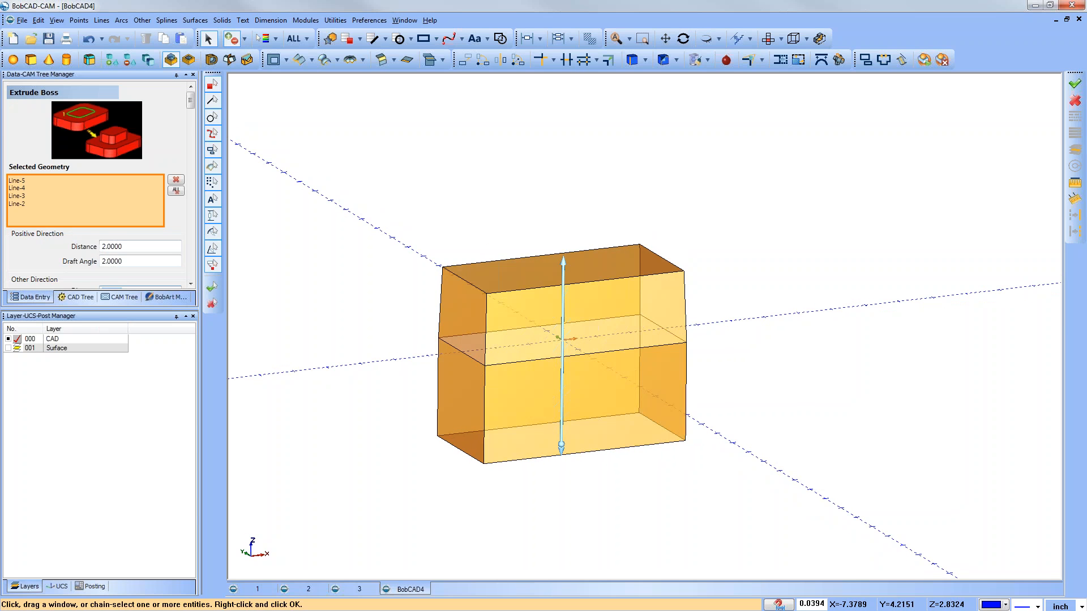
drag(129, 261, 60, 248)
text(0)
key(Tab)
drag(124, 307, 124, 396)
text(2.0)
key(Tab)
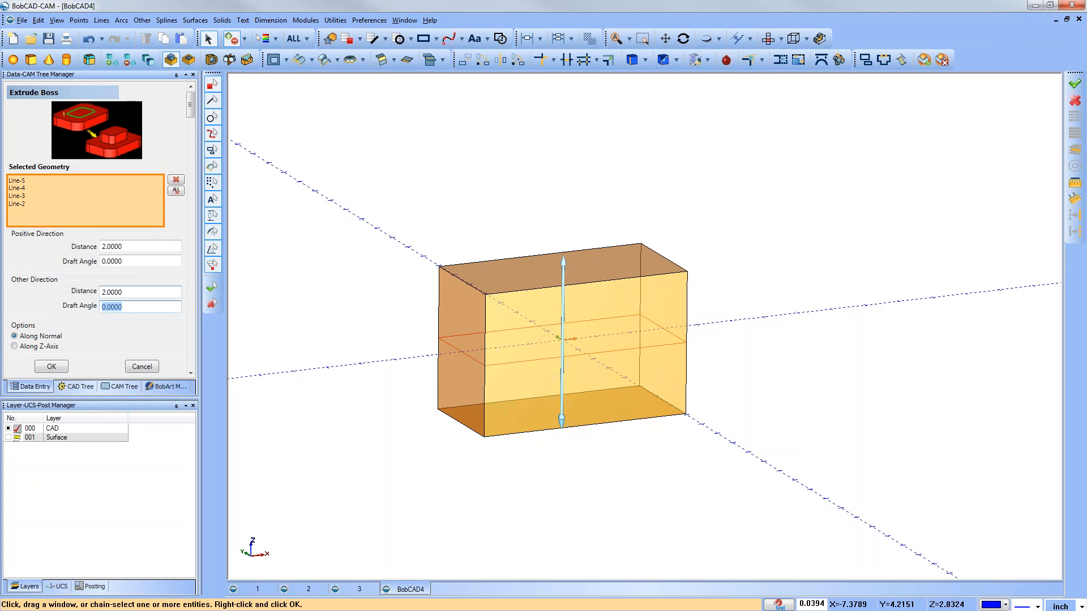
click(58, 367)
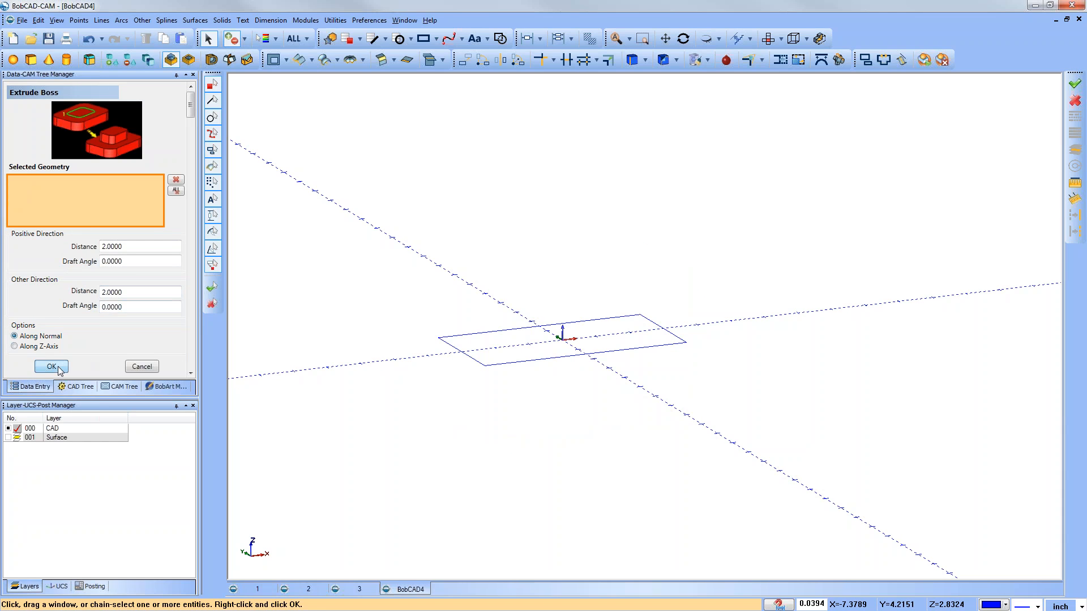
With the Surface layer shown, undo the block's Extrude Boss and make CAD the active layer again.
click(8, 440)
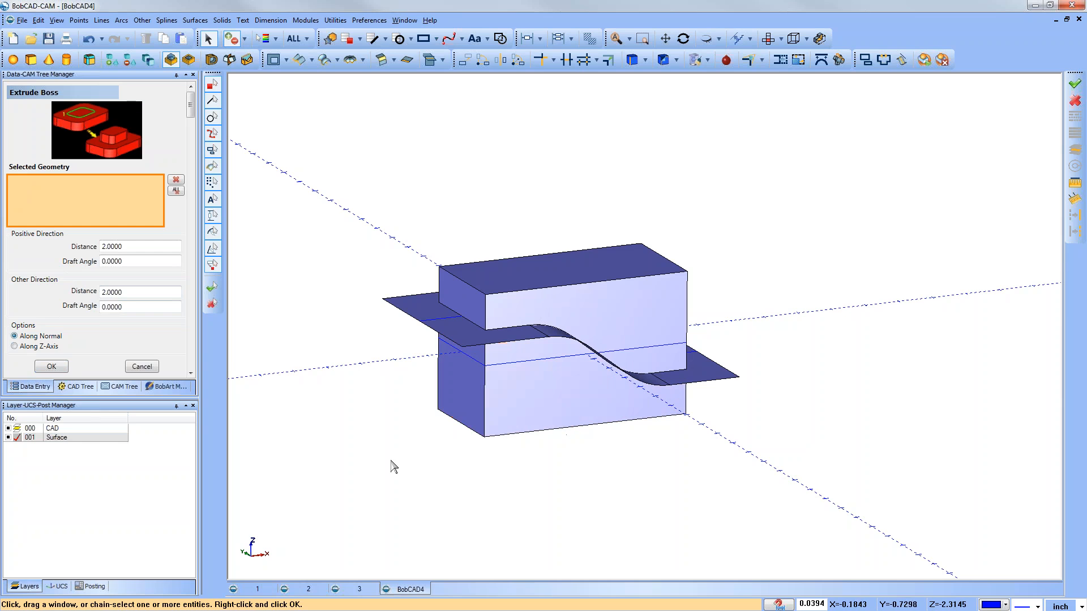
middle_drag(503, 452, 510, 461)
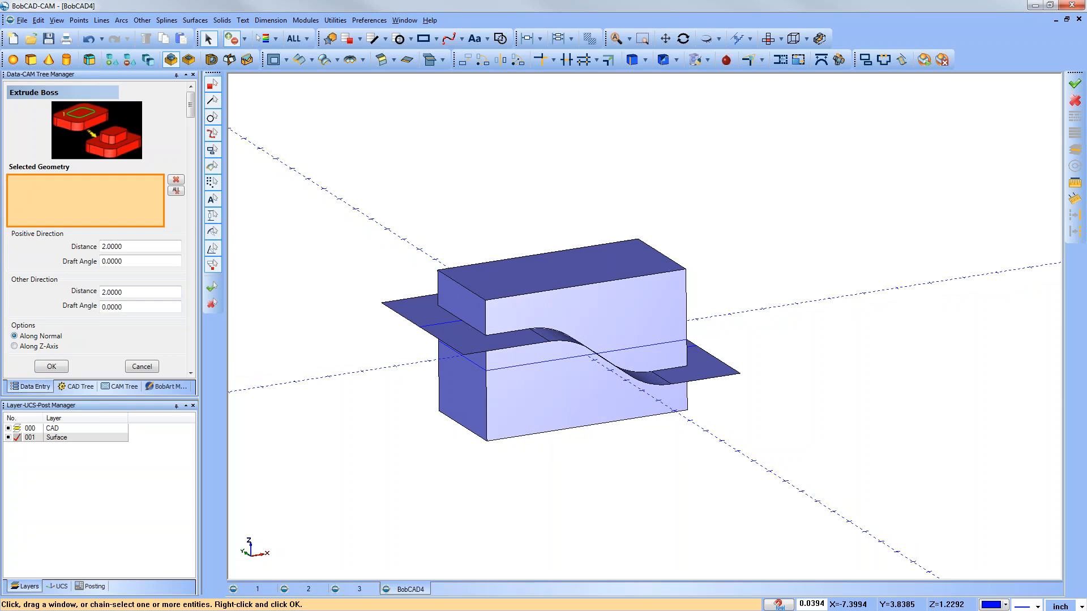
click(89, 38)
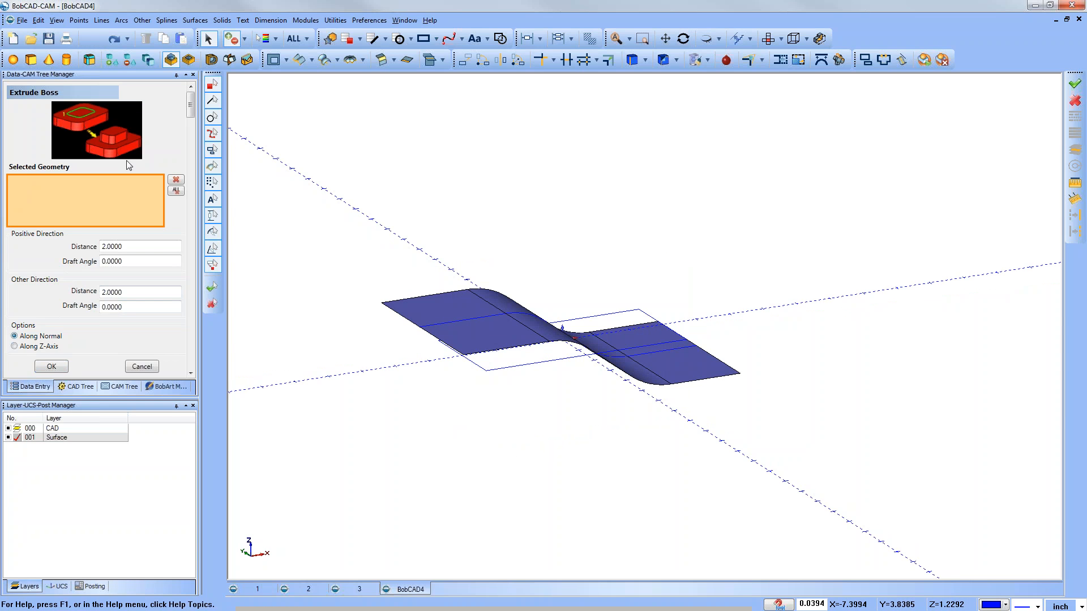
click(128, 369)
click(25, 432)
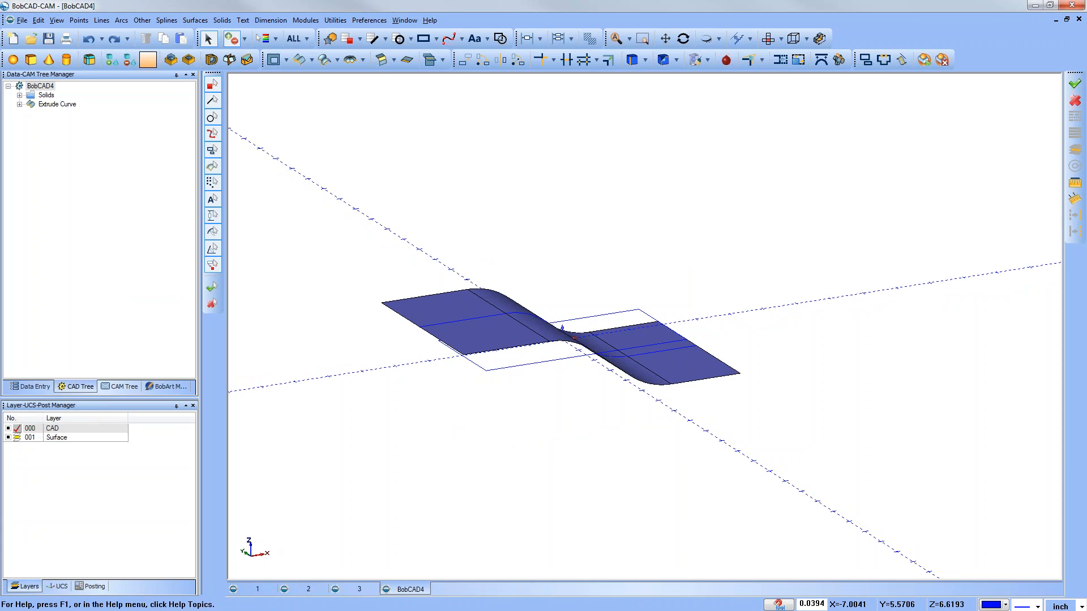
Extrude the rectangle with Extrude Curve 2.0 in both directions, with caps and along the normal, to form a closed block.
click(195, 20)
click(215, 69)
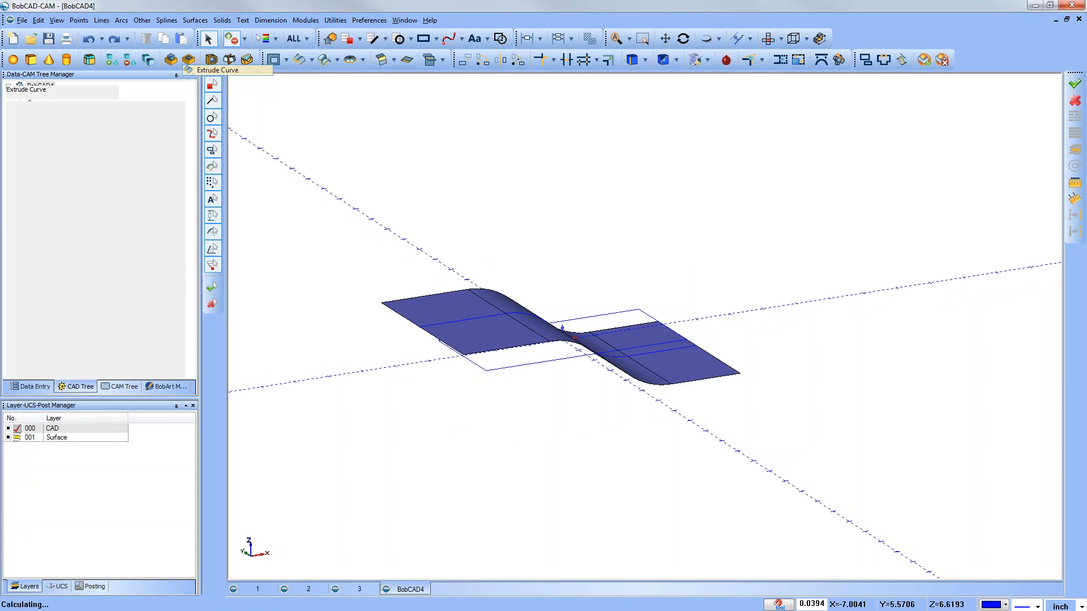
click(515, 371)
middle_drag(535, 392, 578, 412)
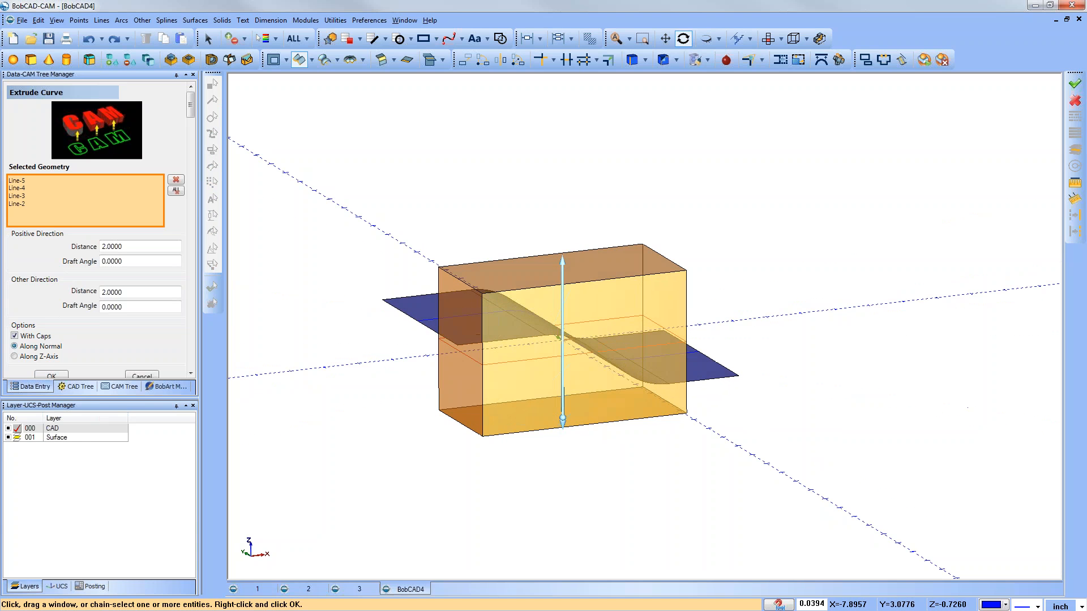
click(62, 374)
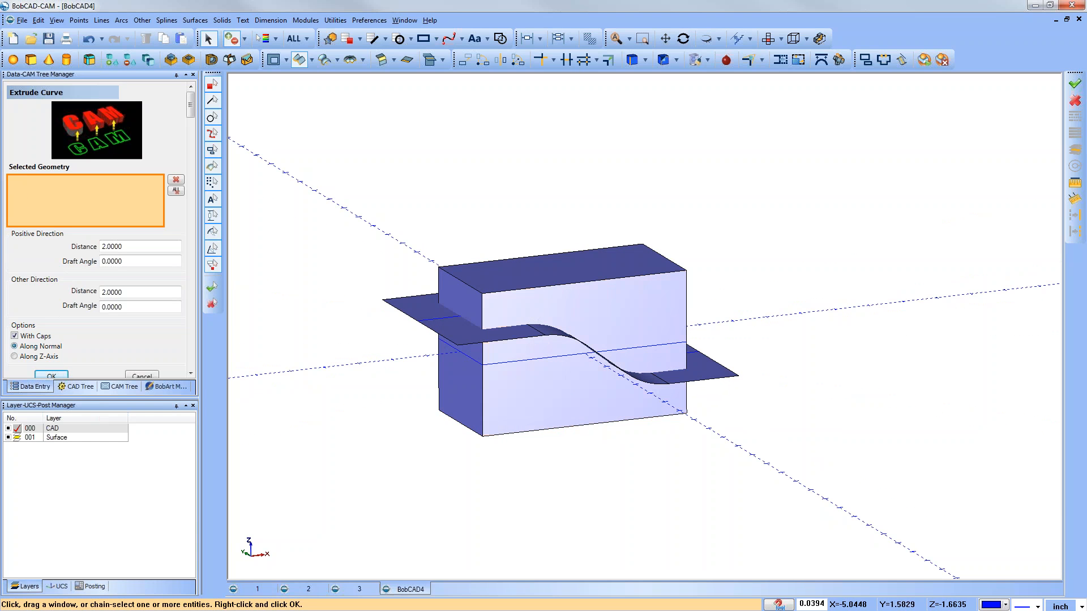
click(141, 376)
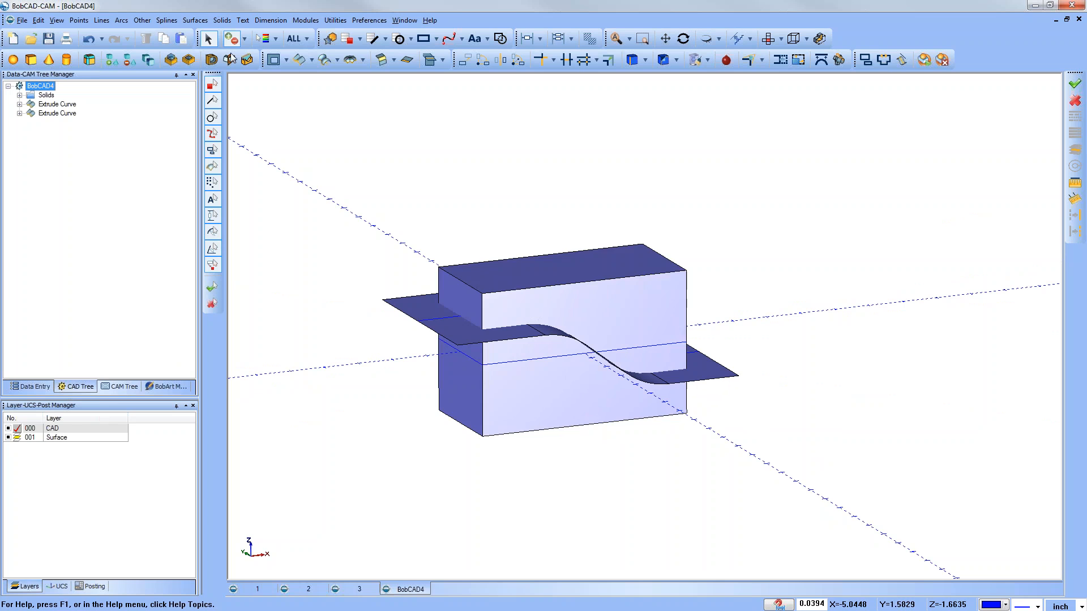
Highlight the block and the curved surface and examine how the surface passes through the block.
click(603, 305)
middle_drag(629, 512, 817, 385)
click(495, 388)
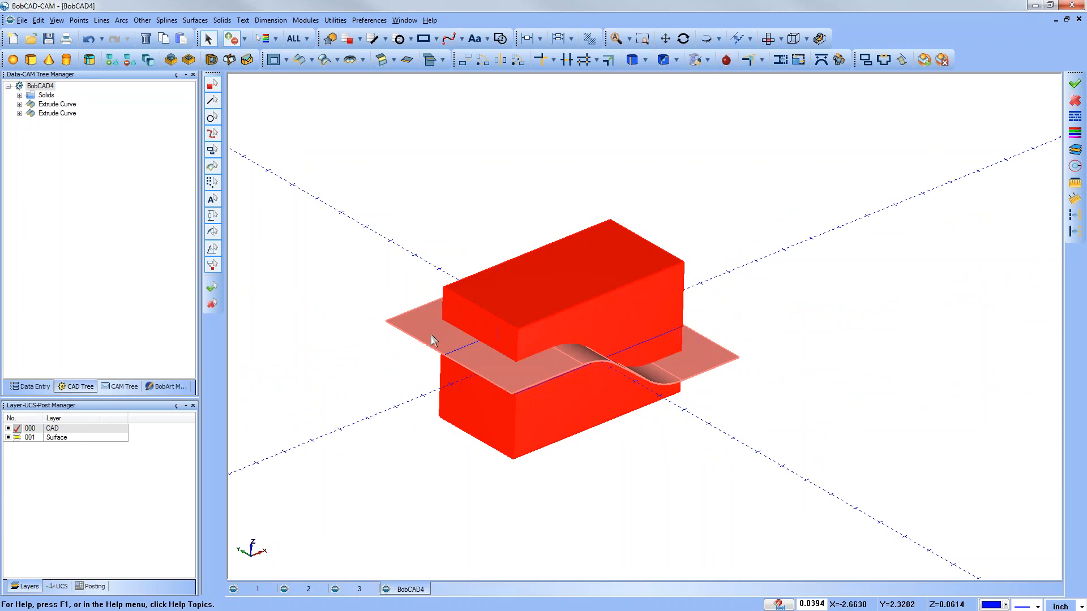
middle_drag(729, 432, 711, 235)
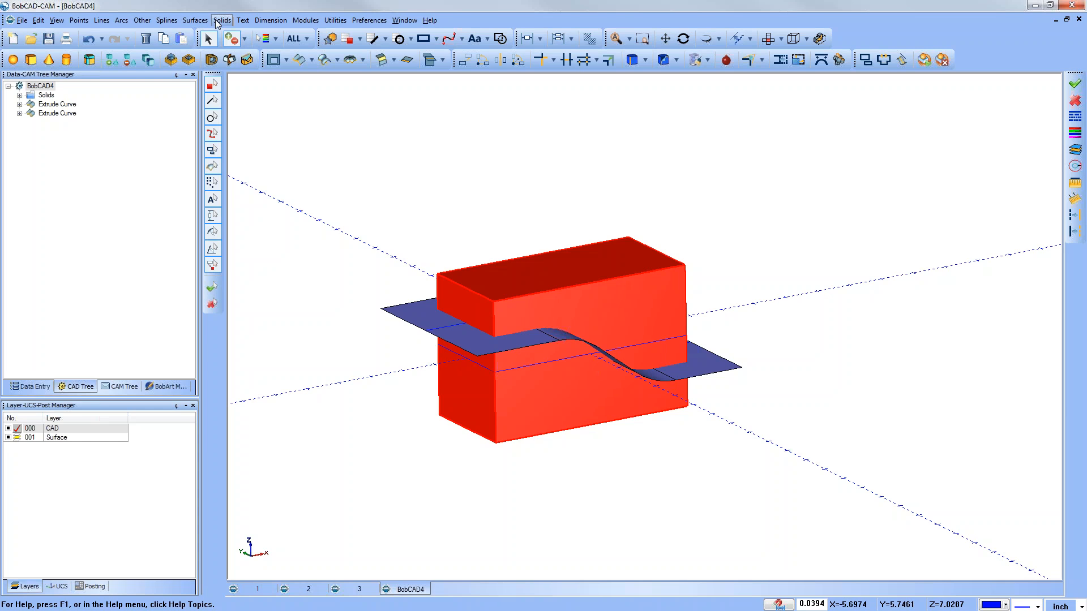
Split the block with Split Solid, using the block as the solid to split and the curved surface as the splitting surface.
click(221, 21)
click(241, 165)
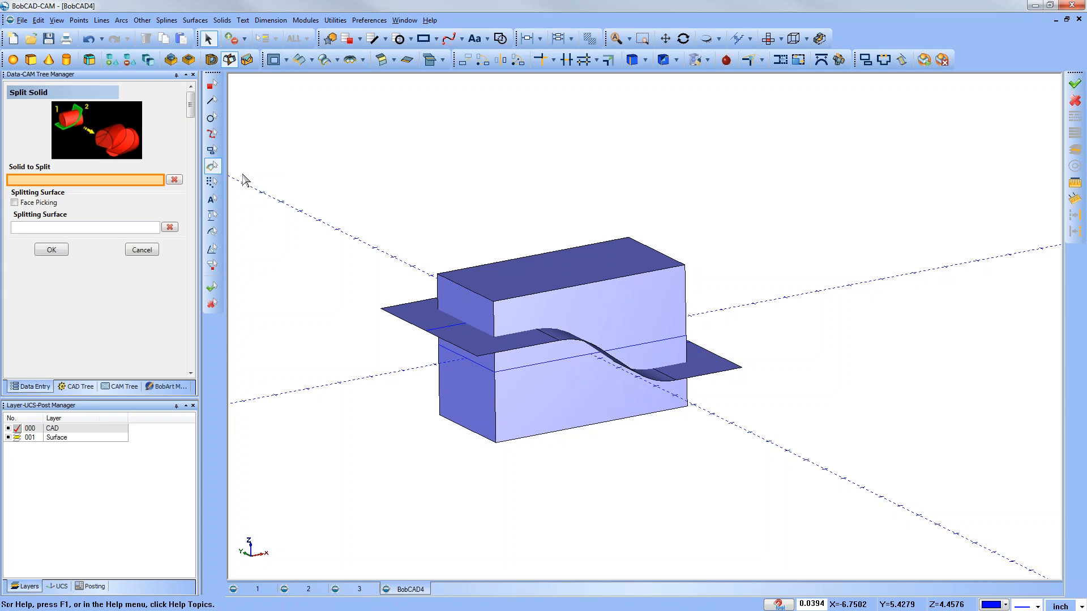
click(684, 39)
middle_drag(513, 165, 518, 190)
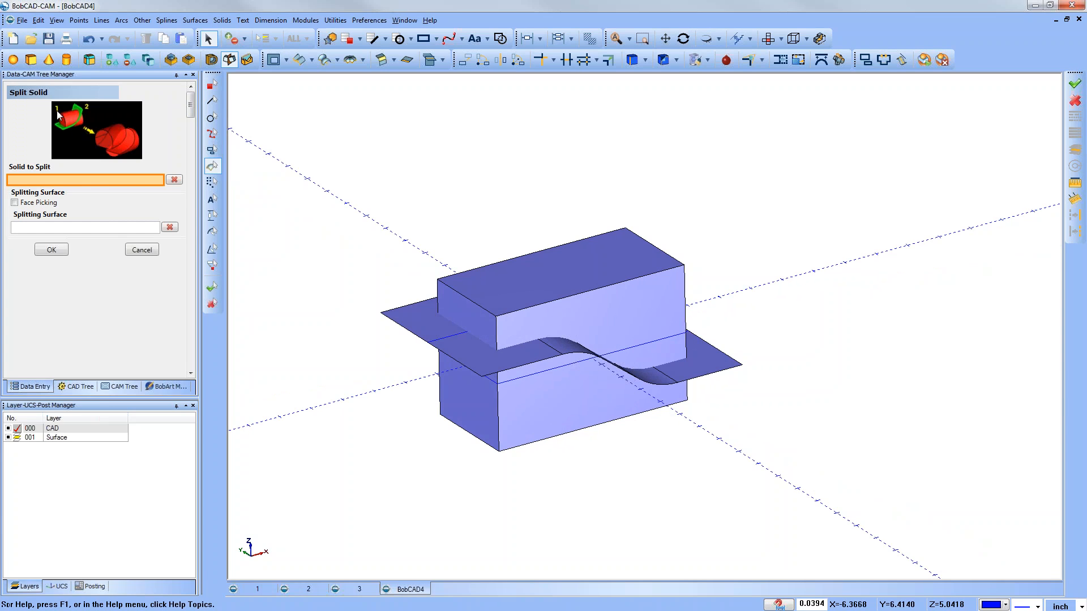
click(515, 301)
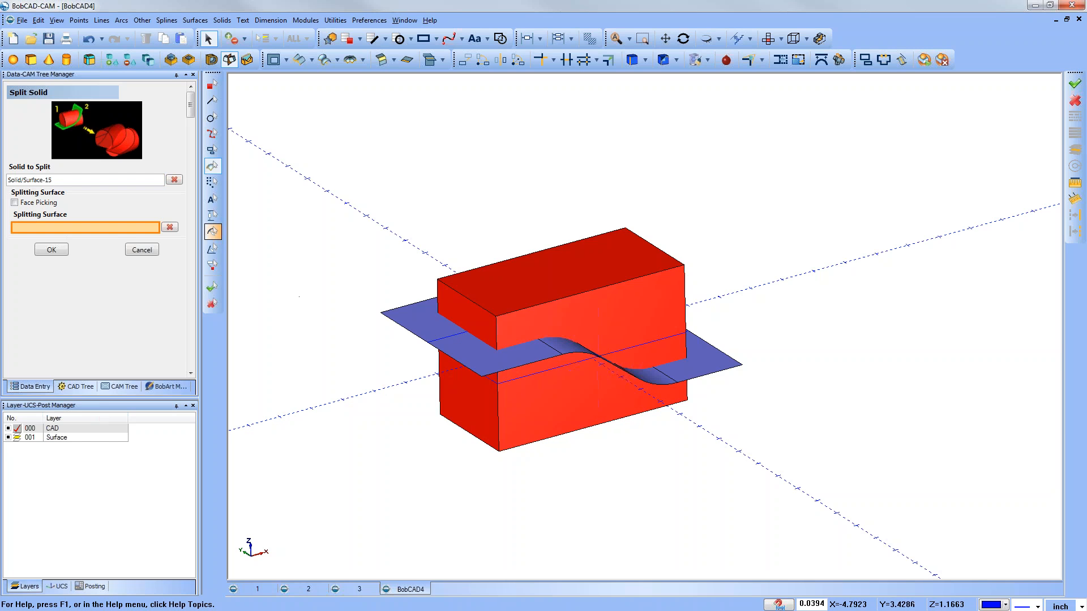
click(410, 321)
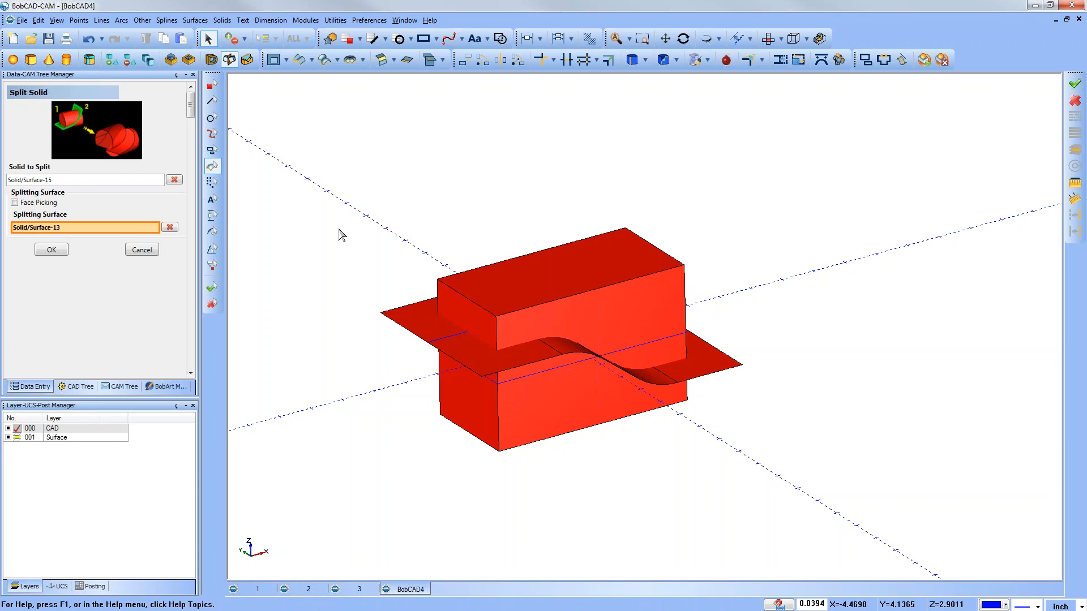
right_click(341, 233)
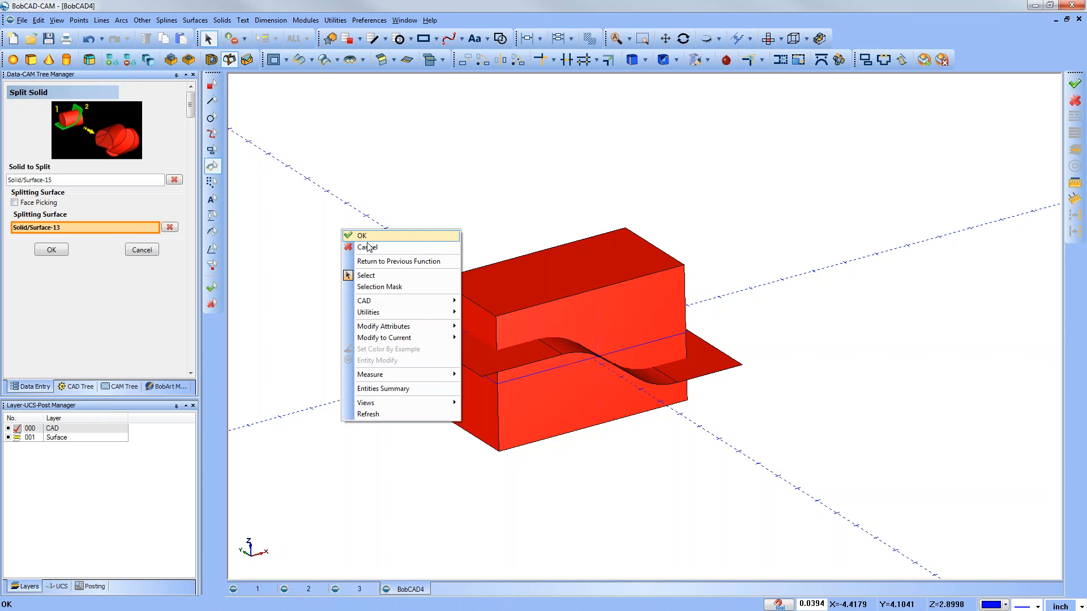
click(366, 238)
middle_drag(682, 474, 694, 447)
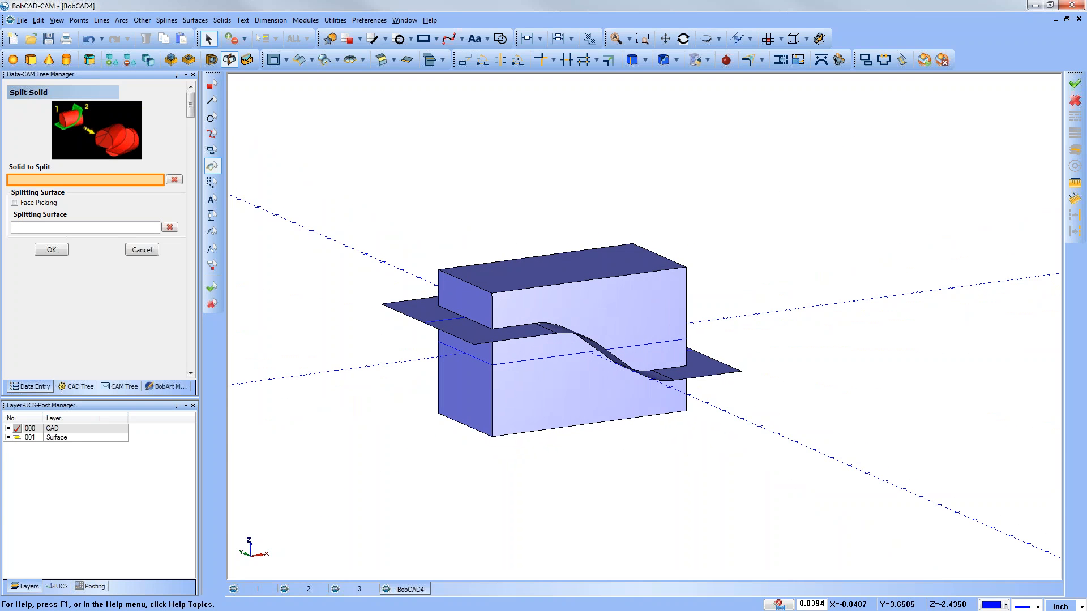
Hide the Surface layer, leave Split Solid, and highlight the block's upper and lower halves to check the split.
click(8, 438)
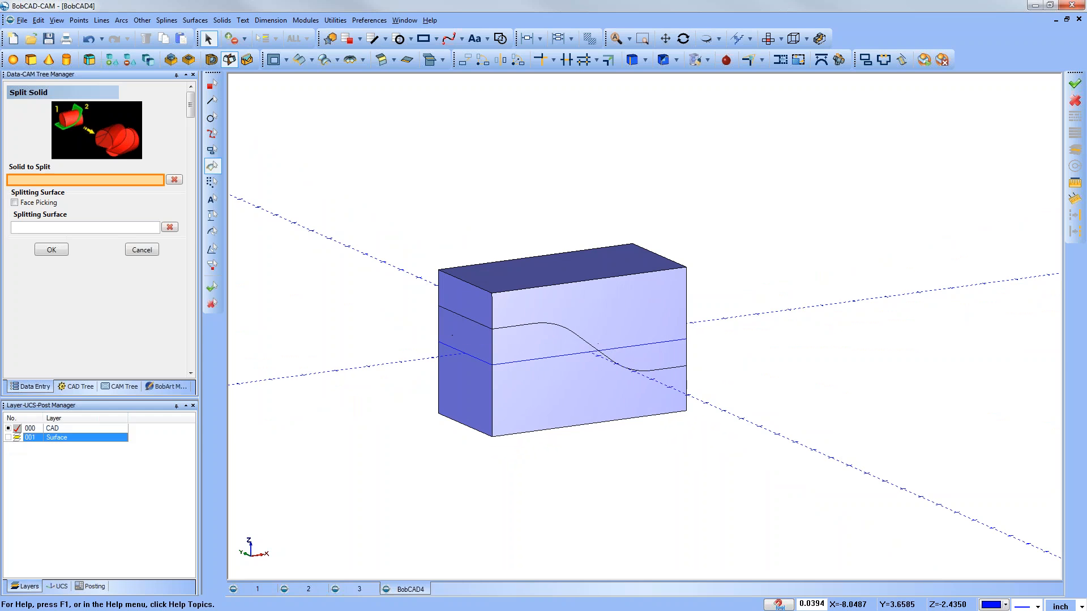
click(143, 249)
click(208, 38)
click(611, 339)
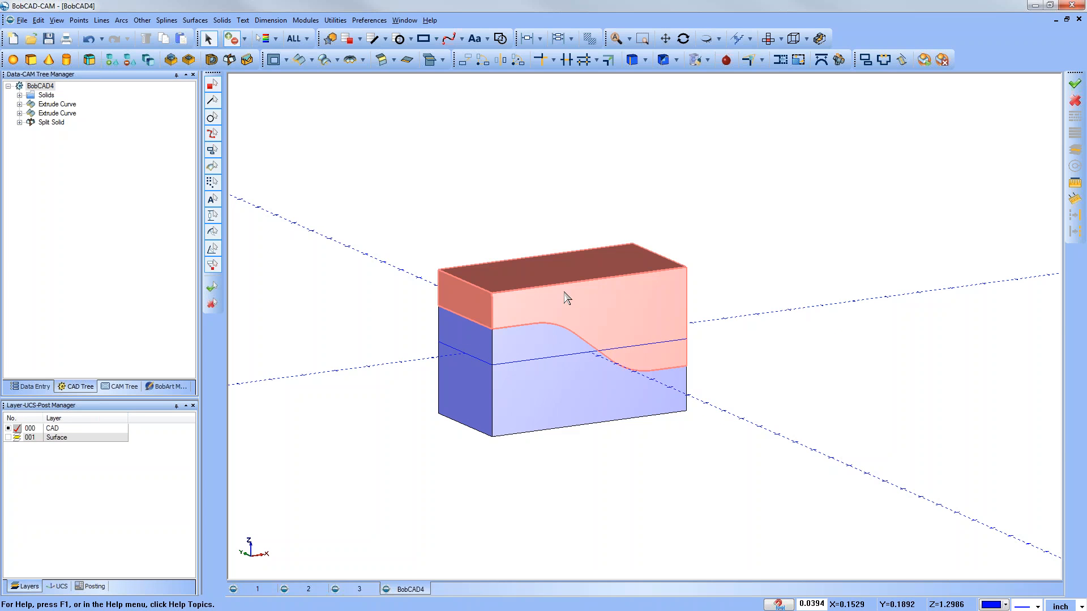
click(597, 400)
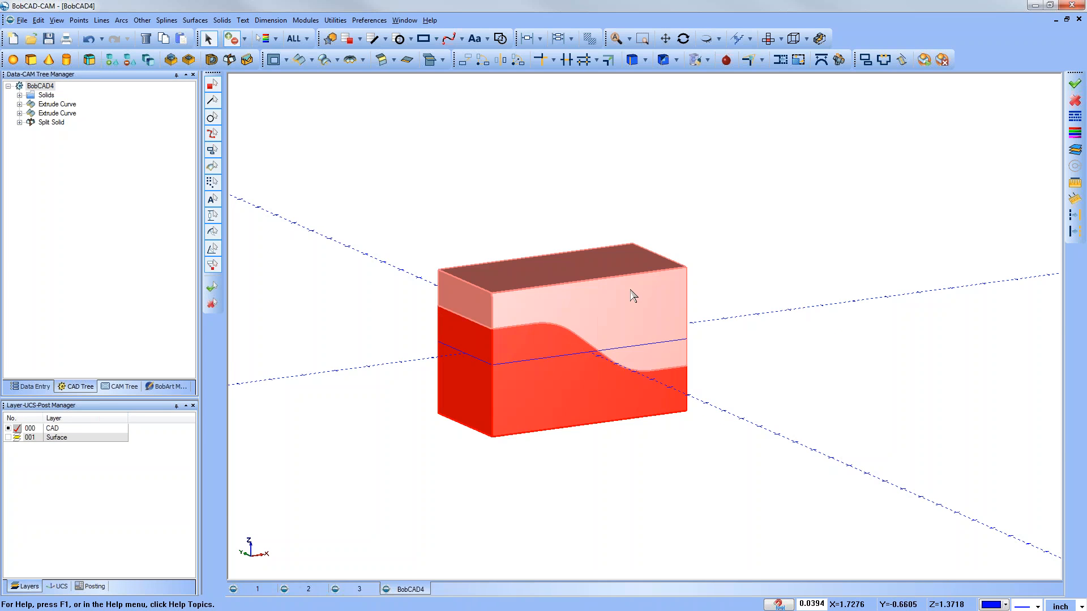
click(567, 395)
mouse_move(755, 462)
middle_down()
mouse_move(691, 435)
mouse_move(753, 466)
mouse_move(764, 456)
middle_up()
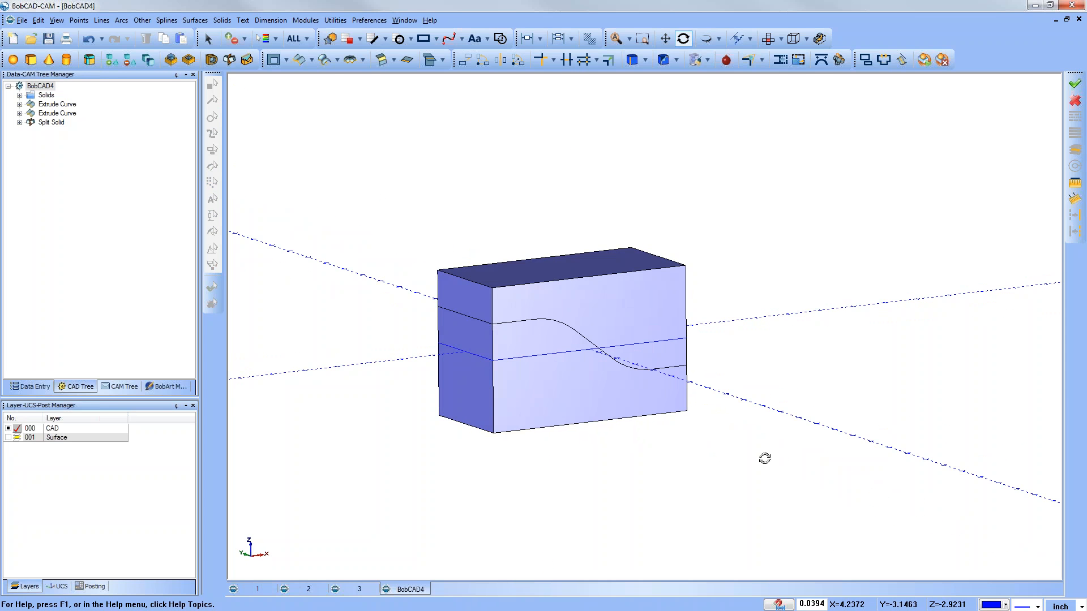
Translate the upper half of the split block freehand straight up along Z by about 3.04.
click(336, 20)
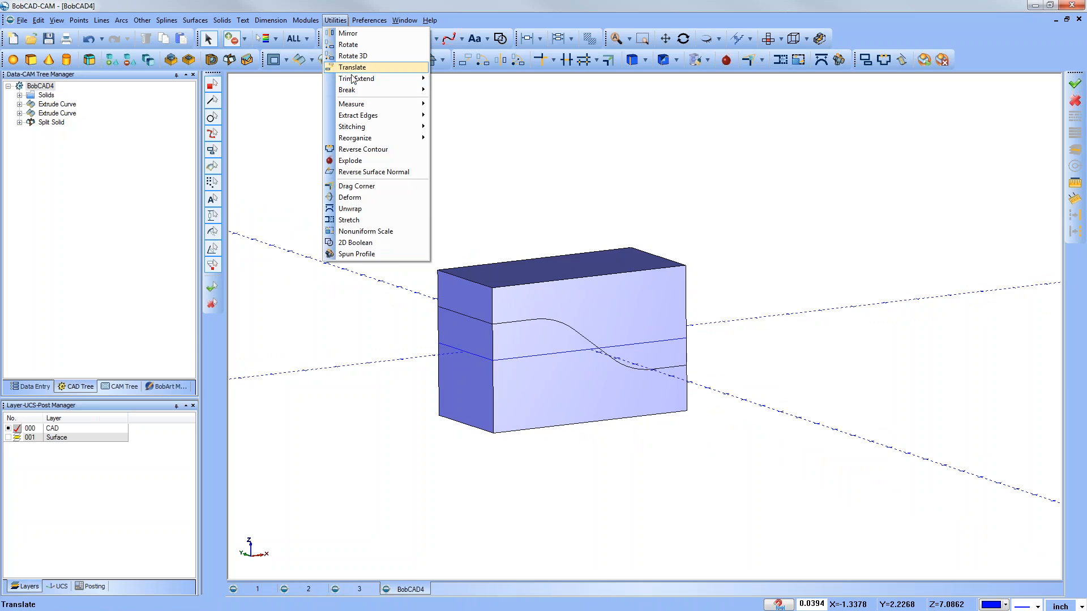
click(345, 68)
click(527, 245)
right_click(503, 198)
click(524, 202)
drag(545, 297, 562, 210)
click(32, 269)
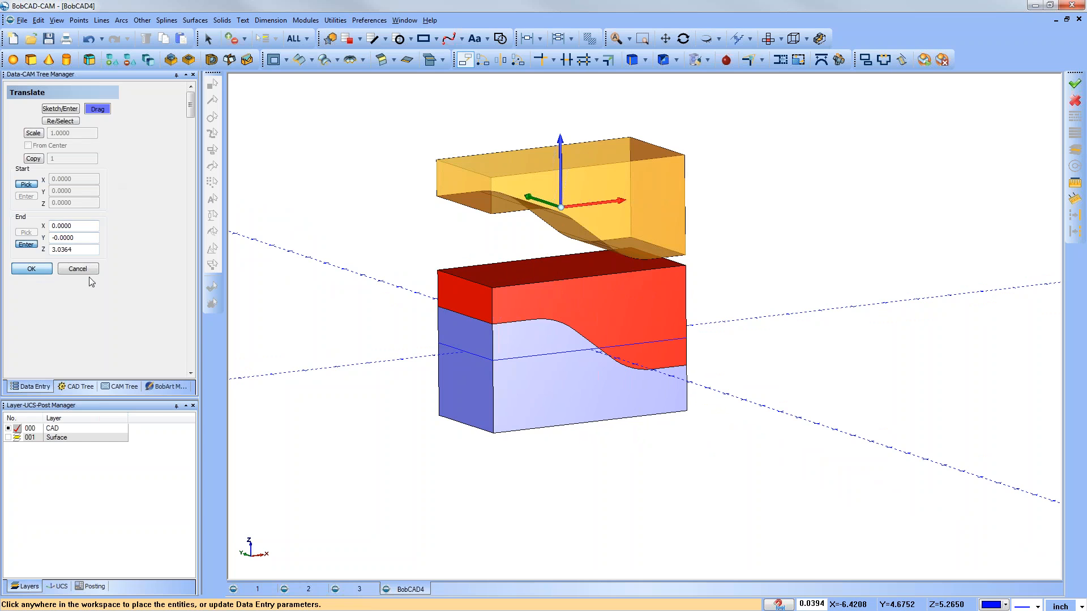
Examine the curved cut faces of the two separated halves from different angles.
mouse_move(634, 299)
middle_down()
mouse_move(648, 277)
mouse_move(727, 314)
mouse_move(600, 310)
mouse_move(652, 340)
mouse_move(641, 306)
middle_up()
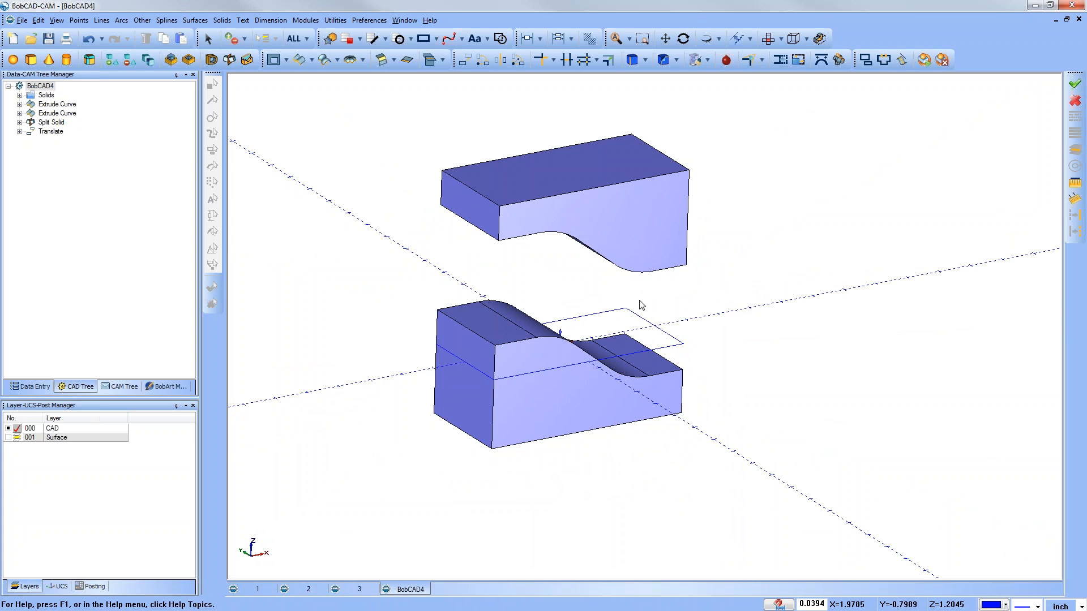
middle_drag(558, 306, 589, 294)
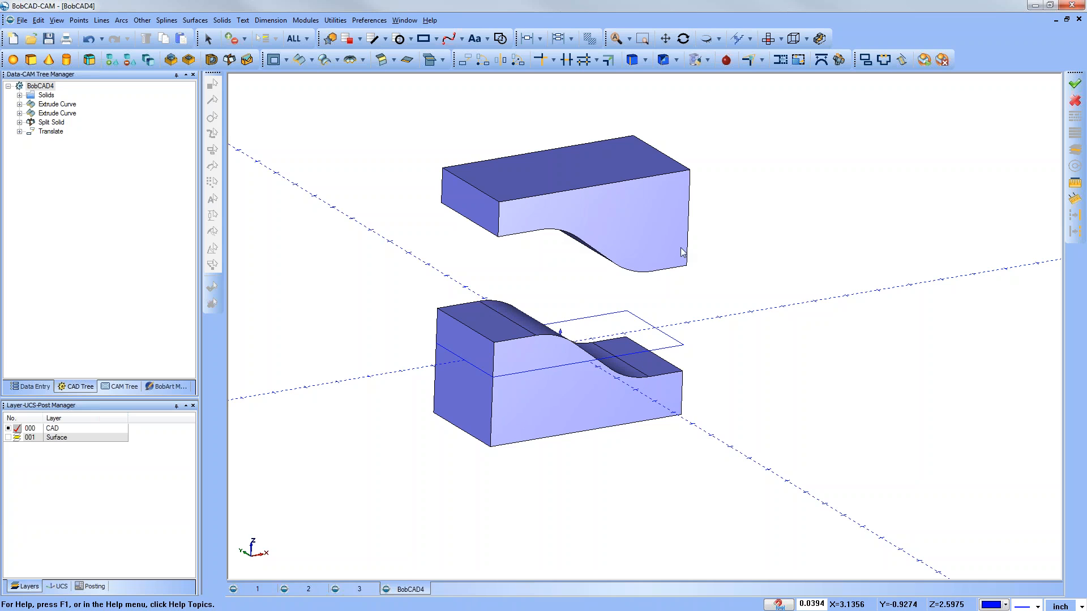
middle_drag(599, 296, 609, 309)
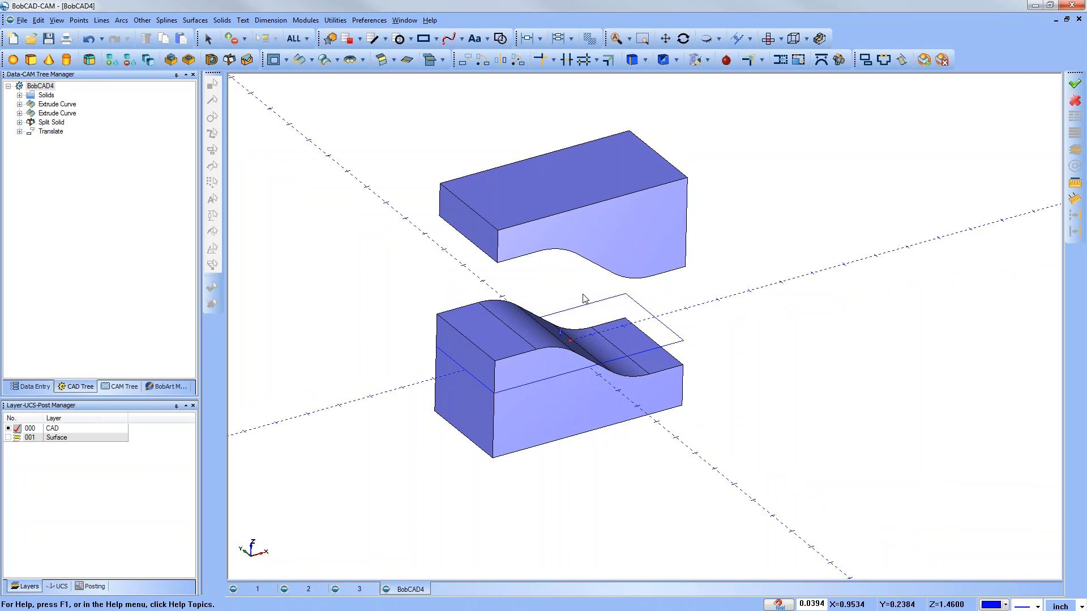
click(122, 388)
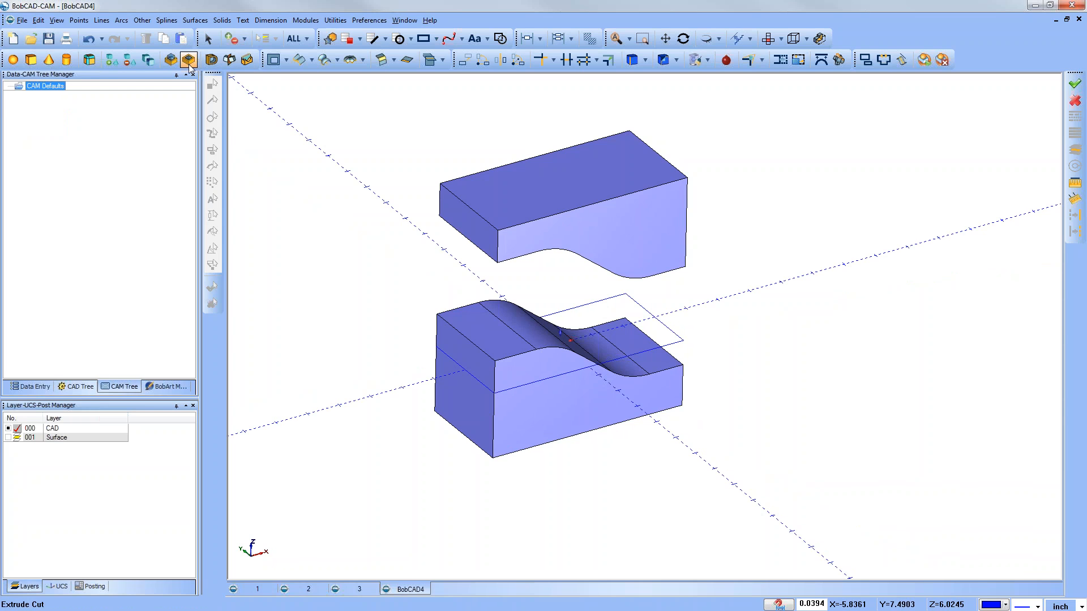
click(229, 63)
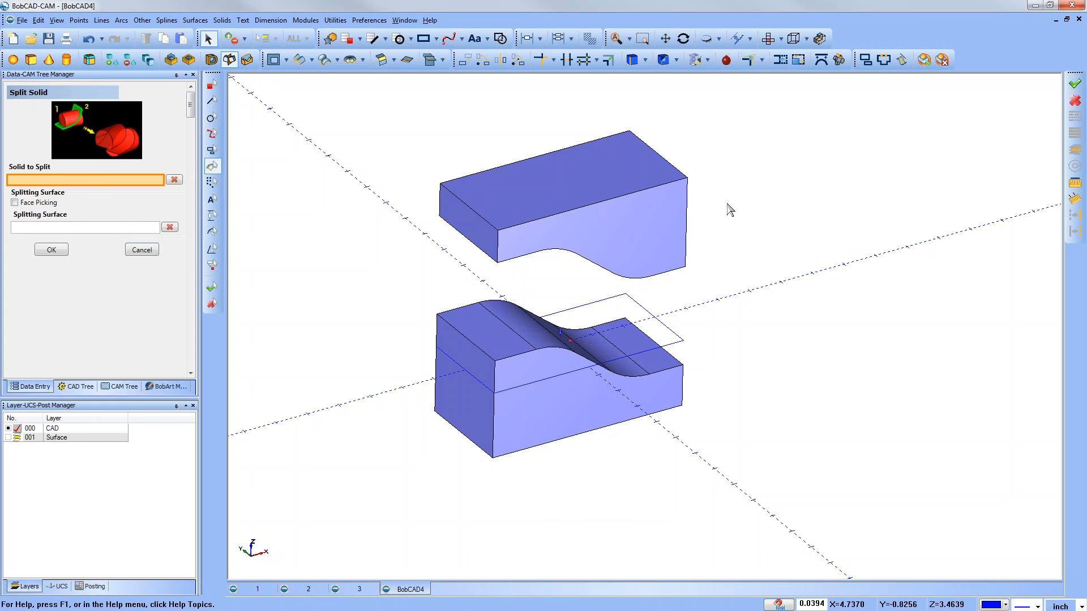
mouse_move(655, 369)
middle_down()
mouse_move(660, 341)
mouse_move(715, 345)
mouse_move(662, 354)
middle_up()
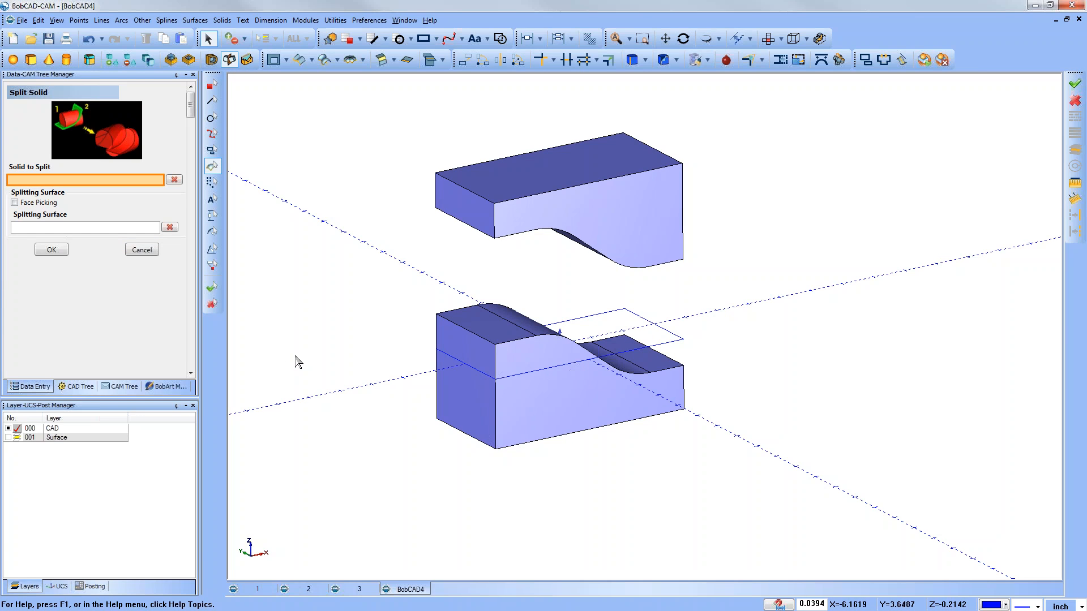
click(142, 250)
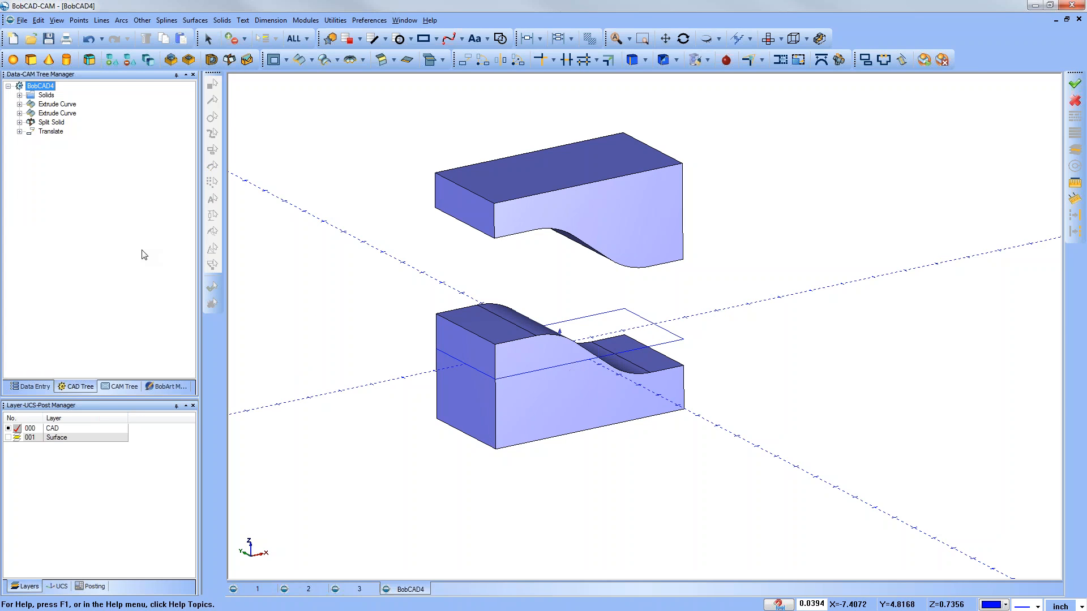
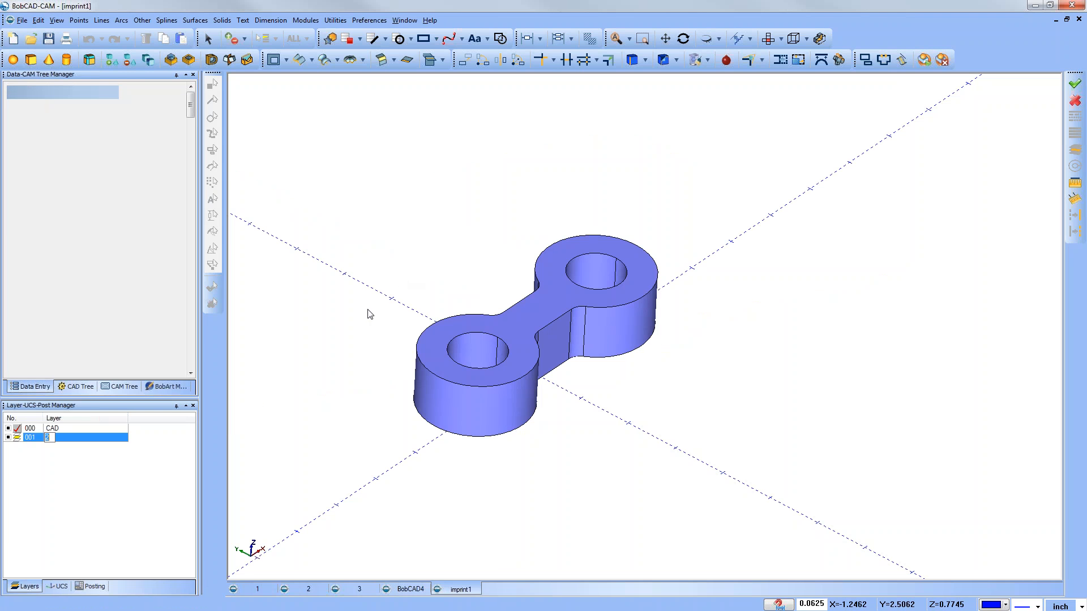
click(118, 388)
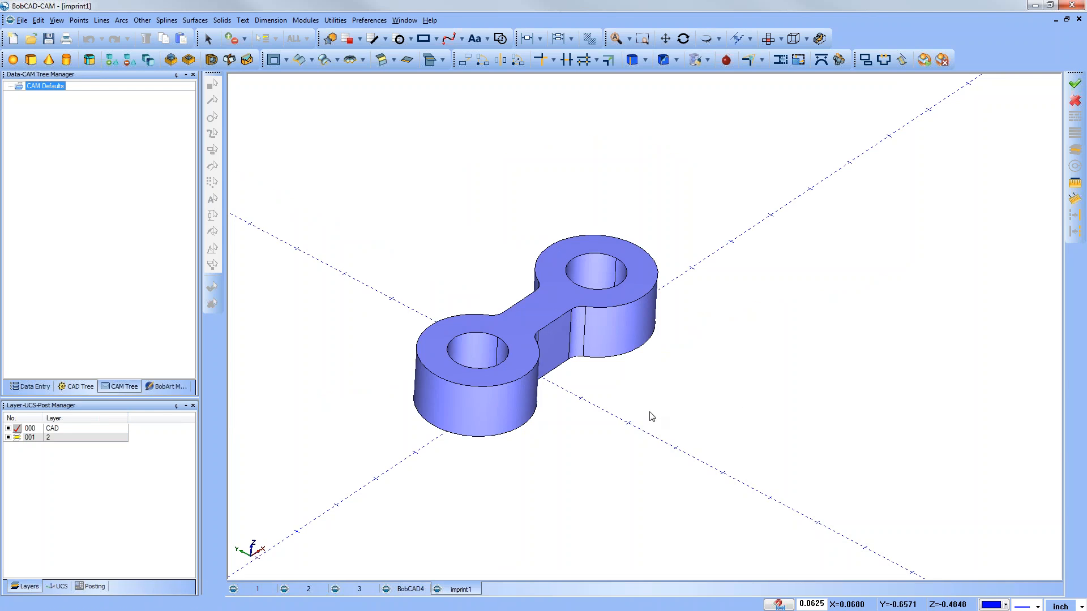
middle_drag(742, 398, 733, 383)
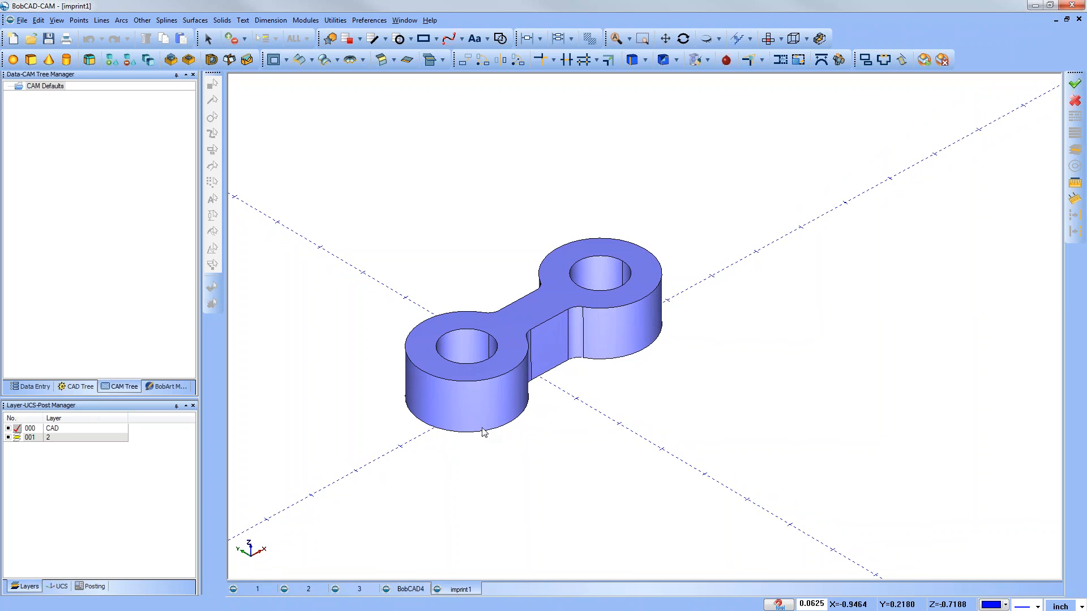
scroll(464, 420, up, 3)
ctrl+middle_drag(491, 415, 505, 428)
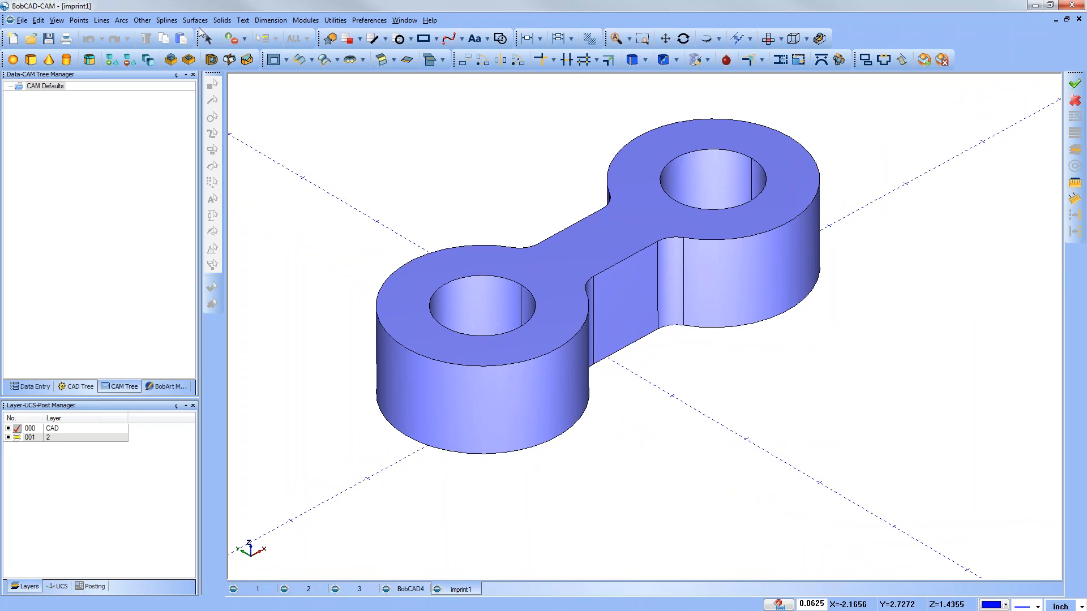
click(220, 20)
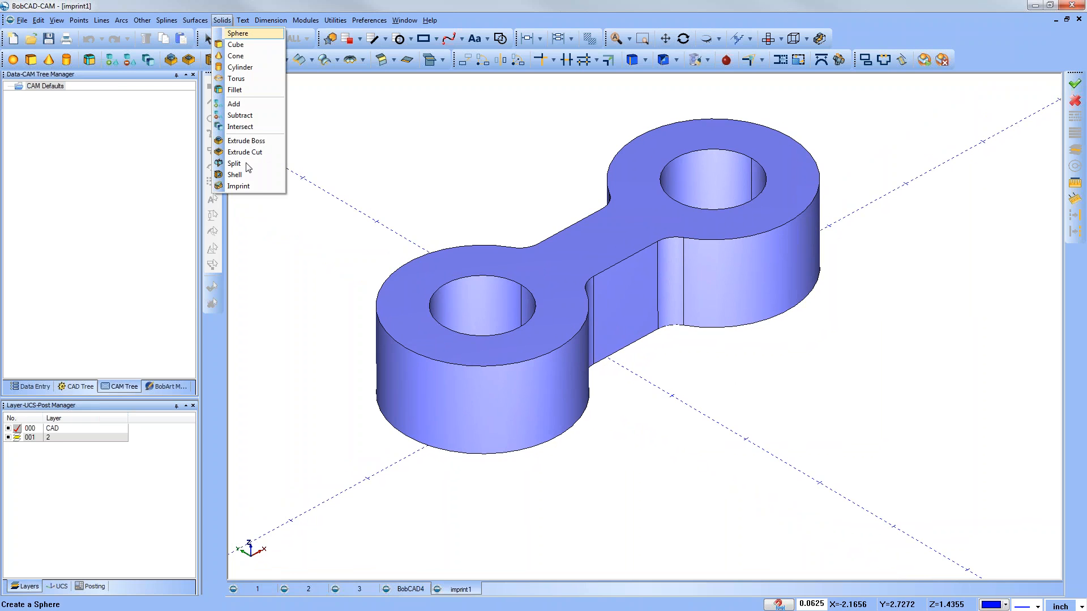
click(241, 186)
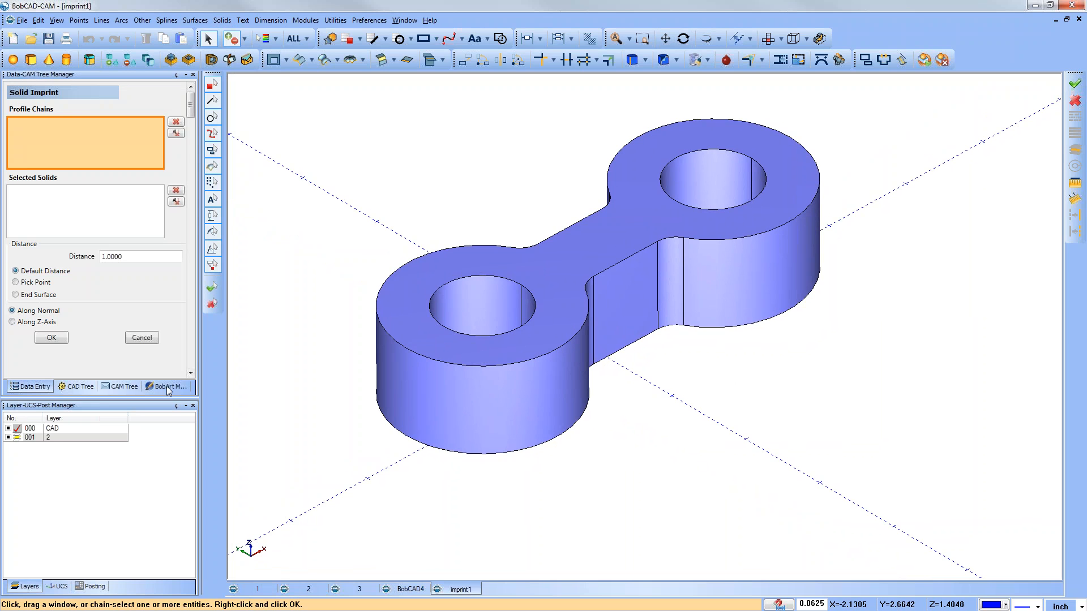
drag(168, 399, 180, 458)
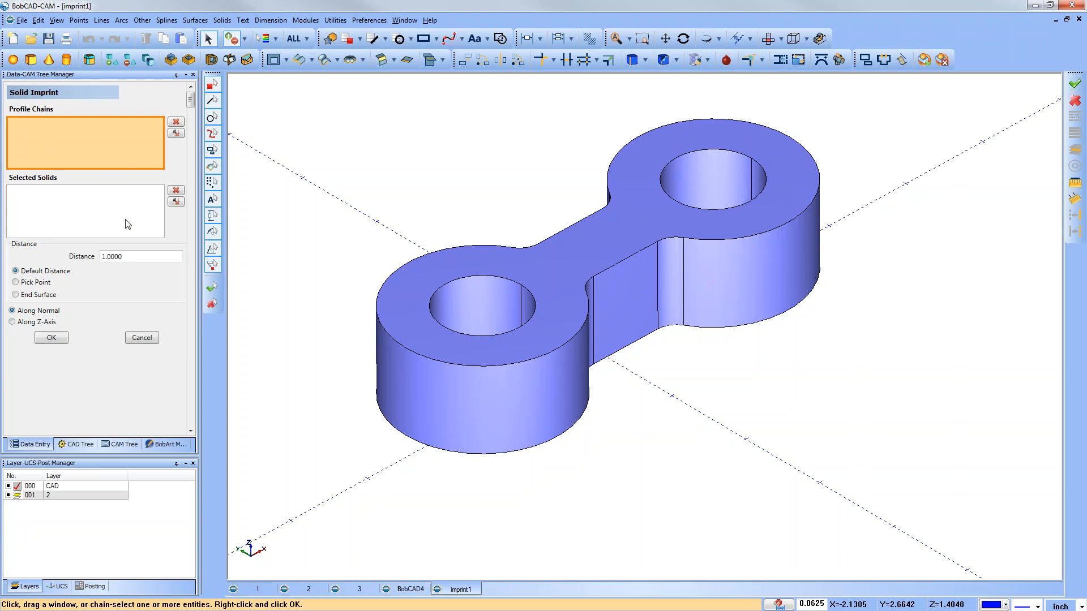
click(558, 317)
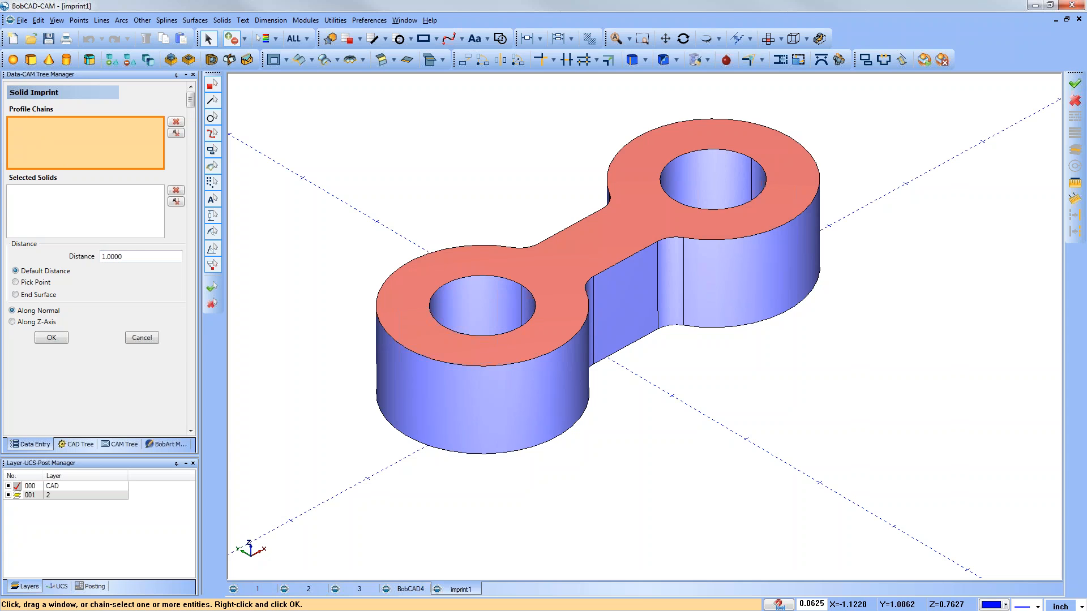
click(157, 339)
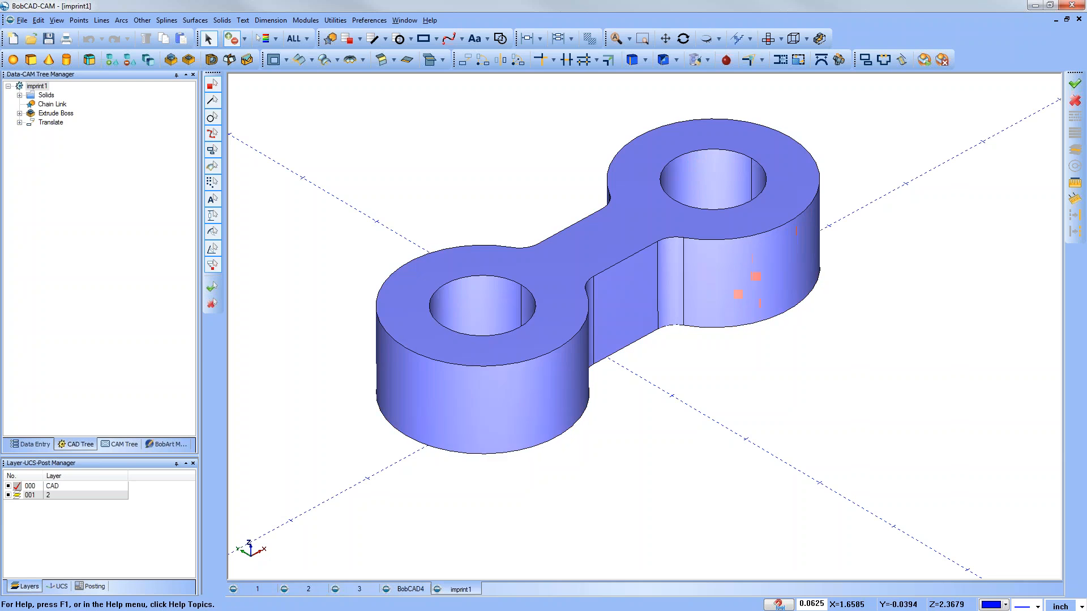
In top view, set up a sharp-cornered rectangle with a length of 6 and a width of 1 inch.
click(766, 41)
scroll(626, 284, down, 4)
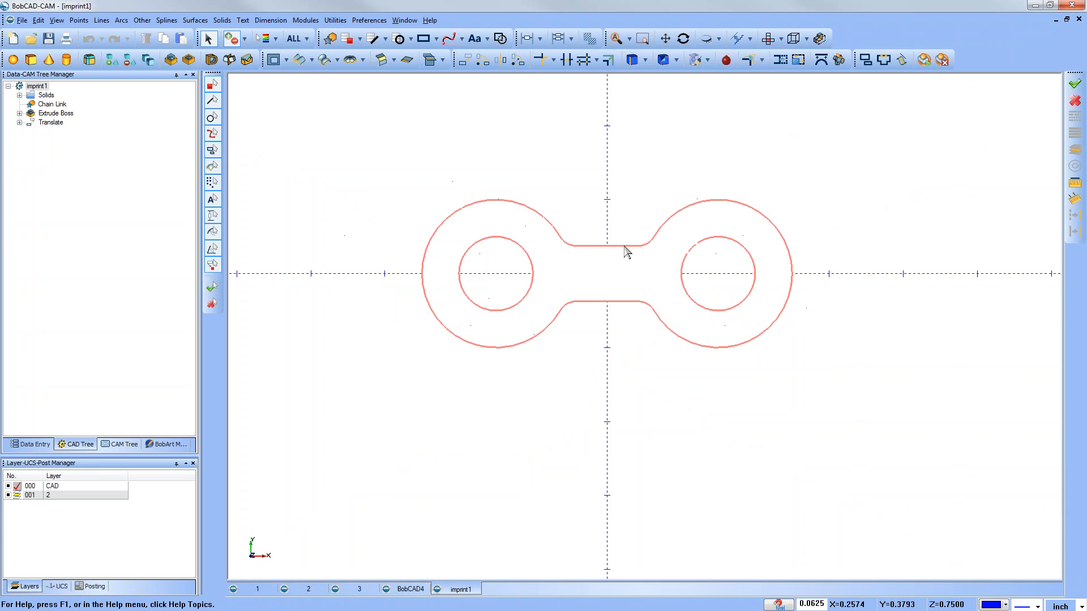
scroll(617, 170, up, 2)
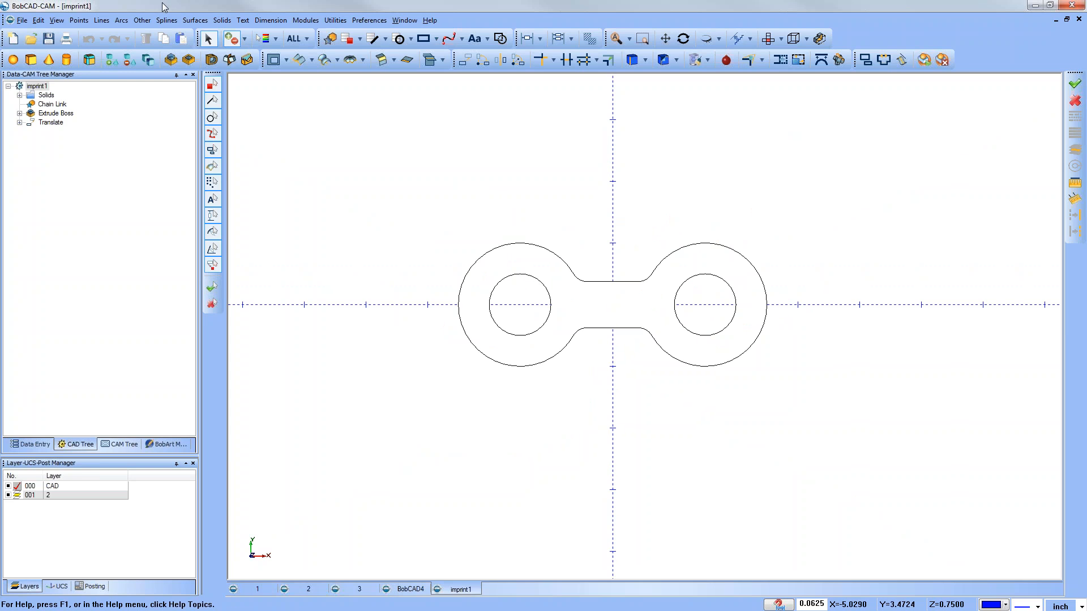
click(142, 21)
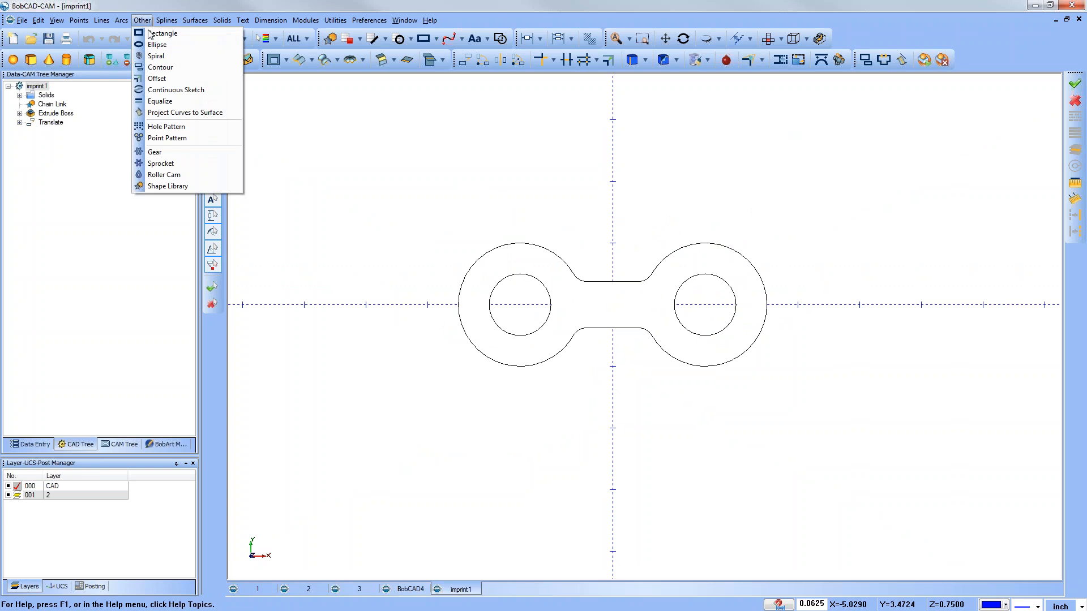
click(151, 34)
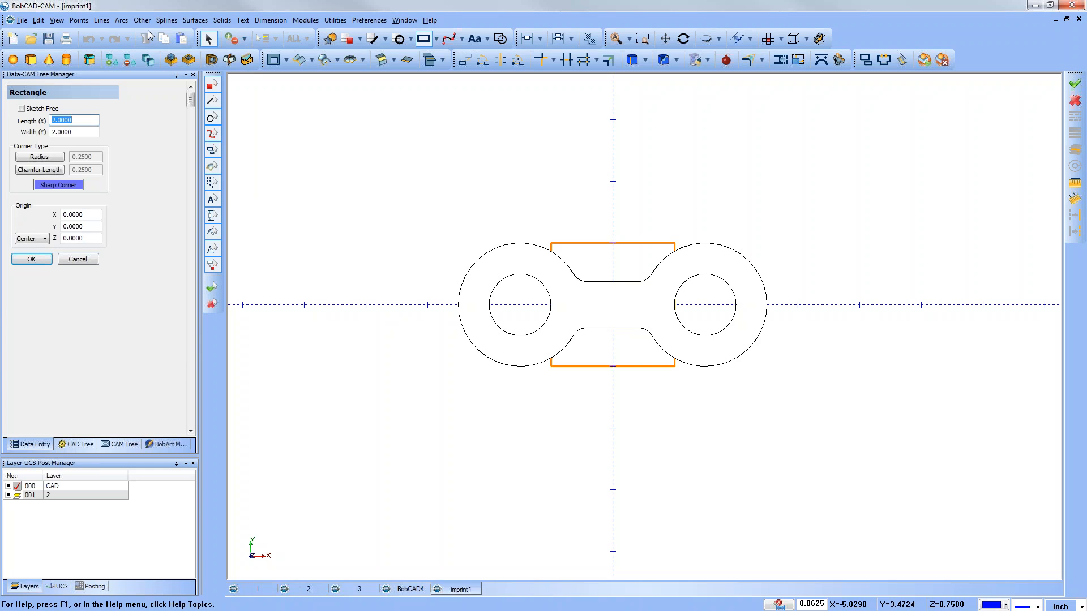
text(6)
key(Tab)
text(.5)
key(Tab)
double_click(62, 132)
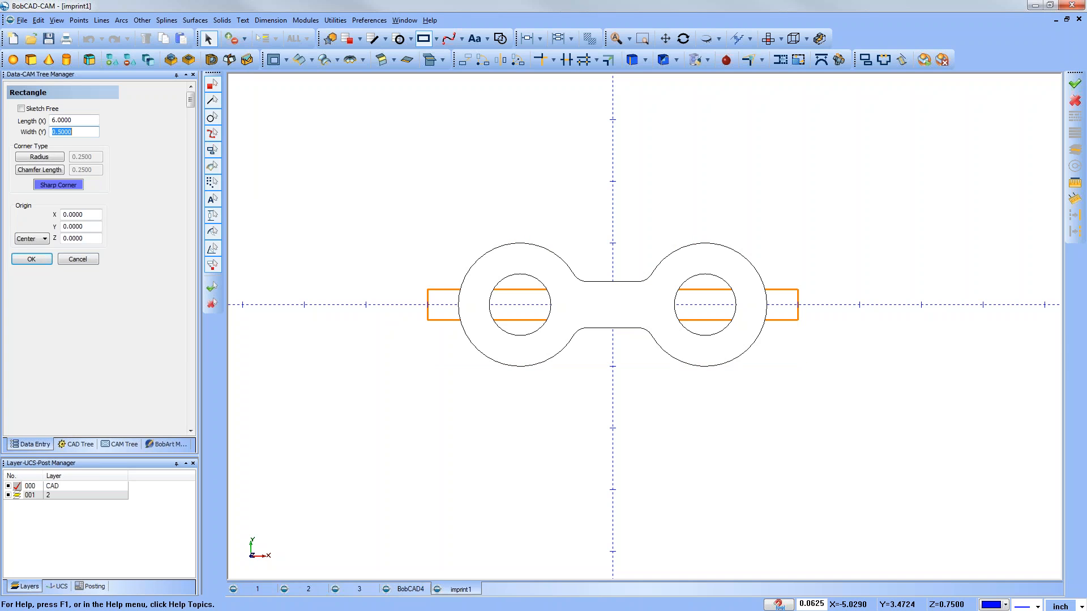
text(1)
key(Tab)
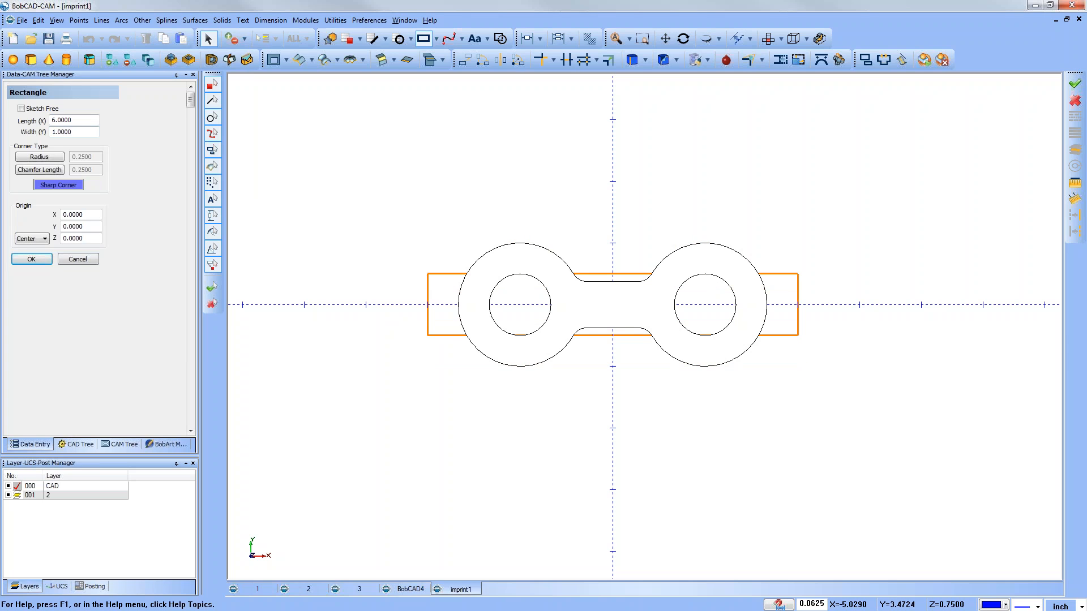
Create the rectangle with its center at Y 1.2, overlapping the upper edge of the link.
drag(85, 215, 62, 215)
key(Tab)
text(1.25)
key(Tab)
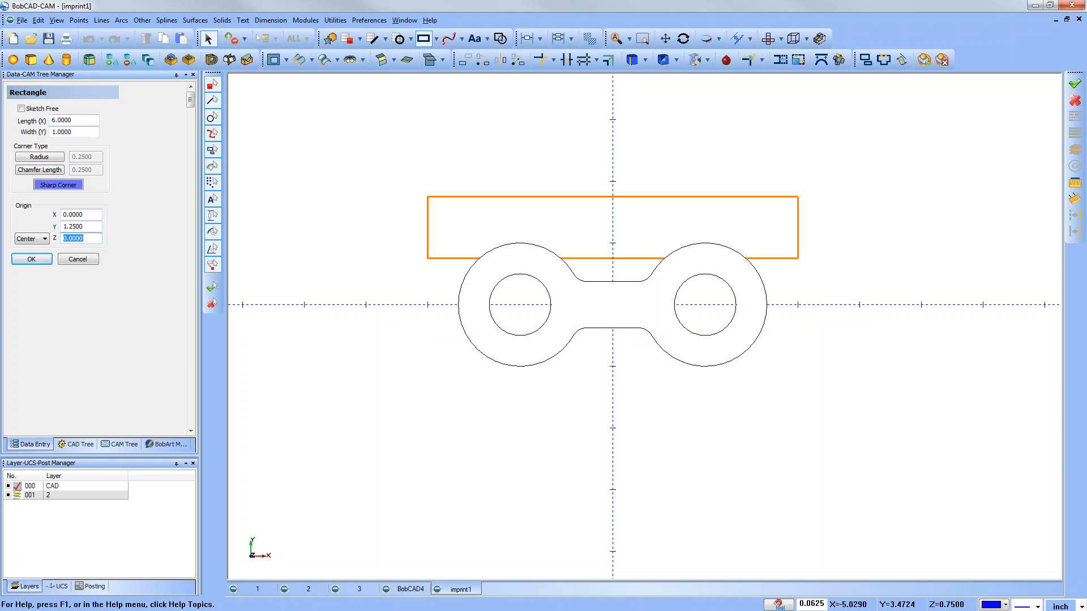
key(shift+Tab)
text(1.3)
key(Tab)
key(shift+Tab)
text(1.2)
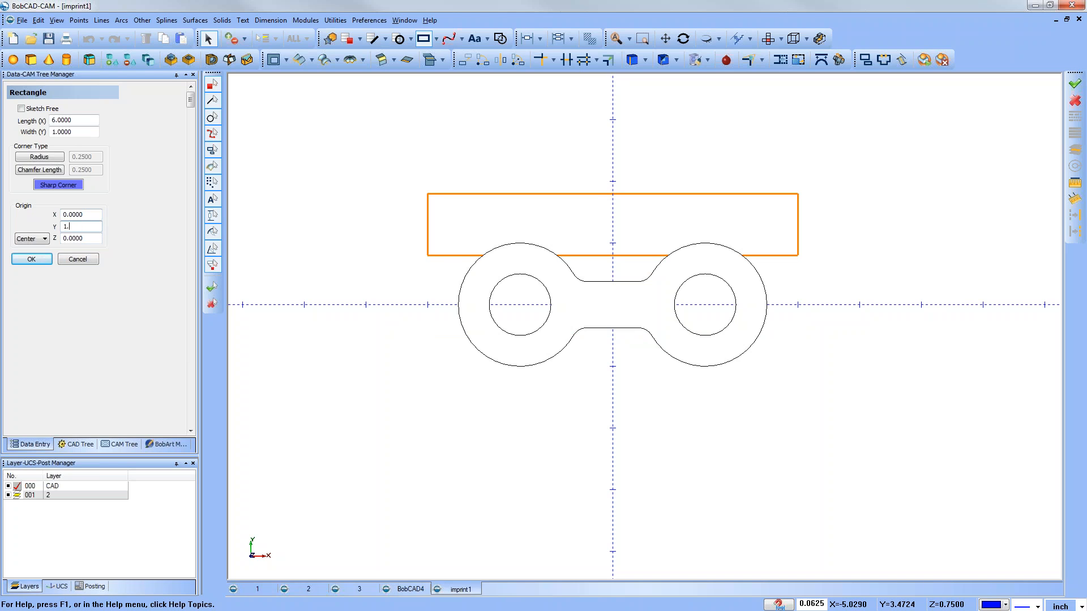
key(Tab)
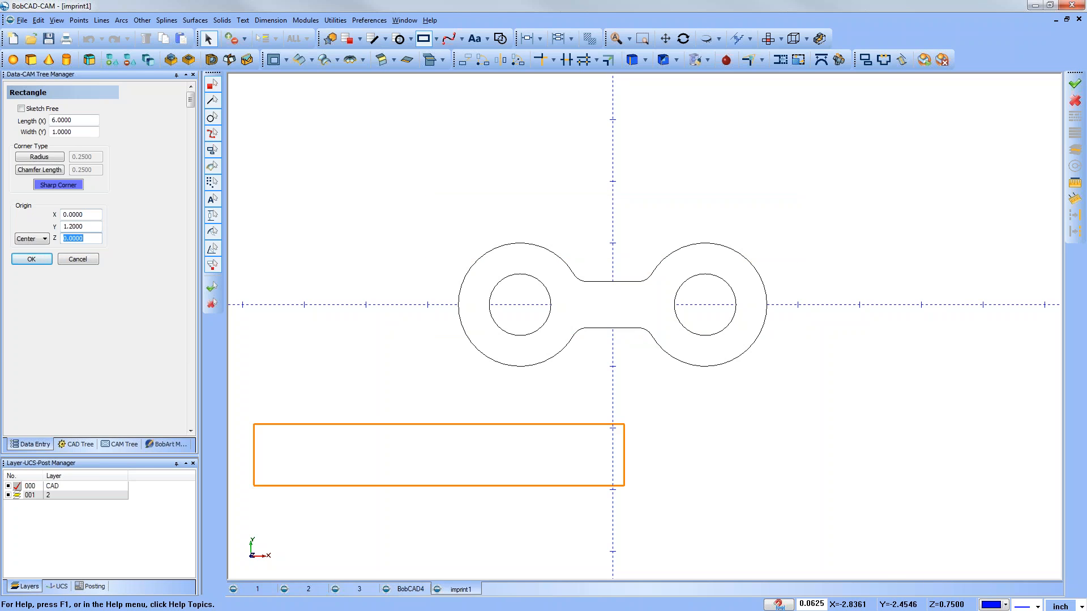
click(31, 259)
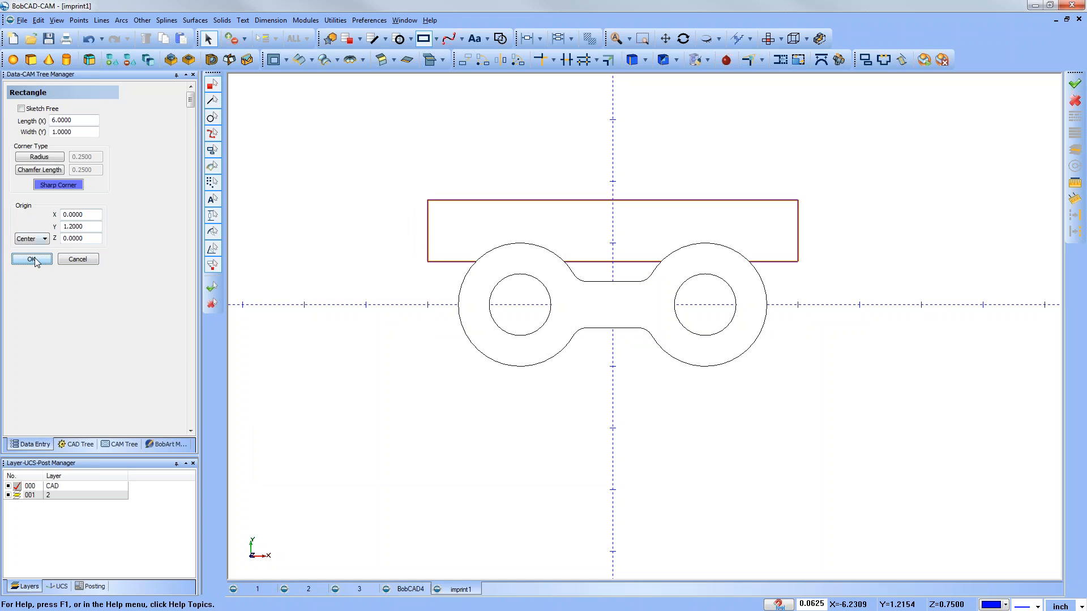
Create a second 6 by 1 inch rectangle centered at Y -1.2 and finish the rectangle command.
click(64, 227)
text(-)
key(Tab)
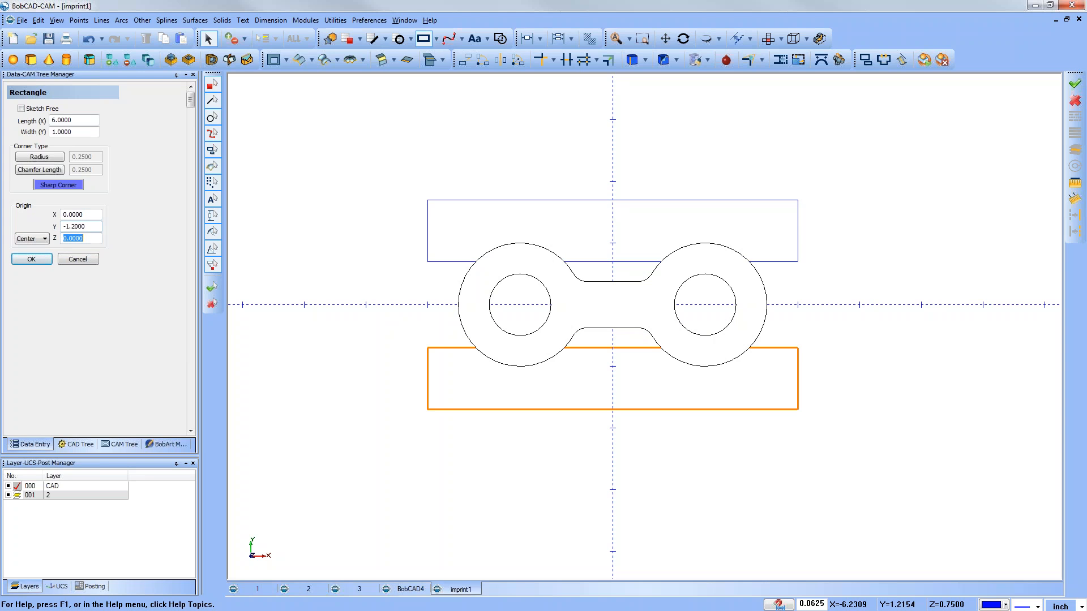
click(34, 259)
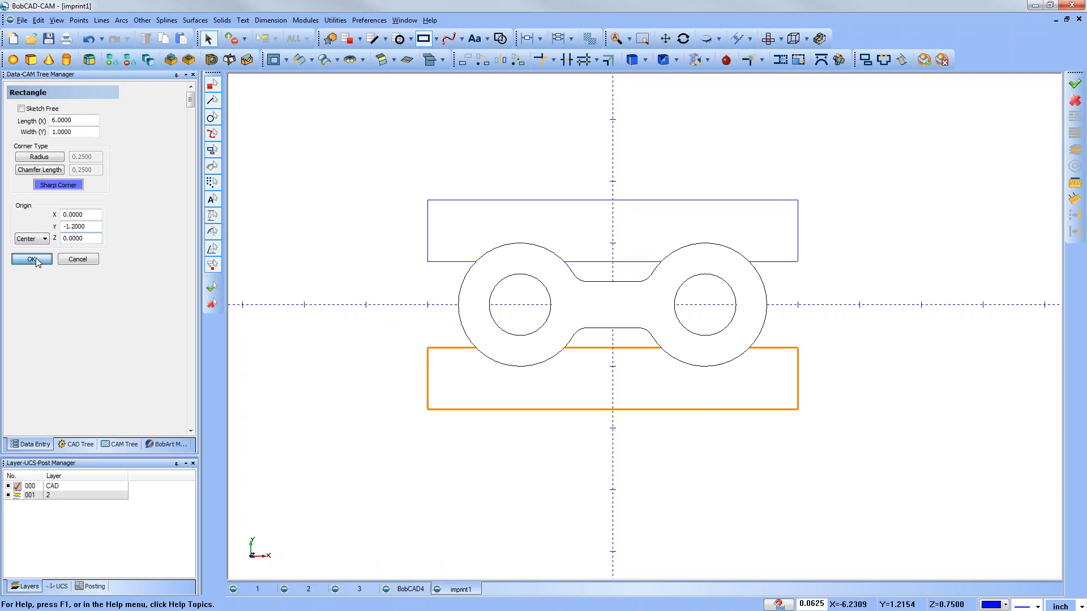
click(75, 259)
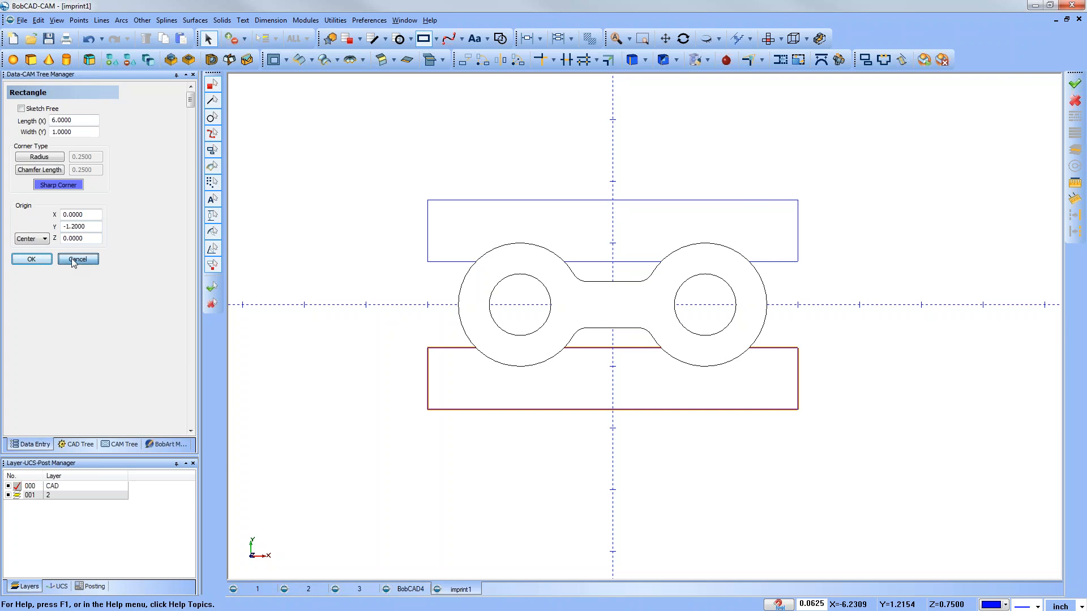
Start a Solid Imprint with both rectangles as profile chains and the link body as the selected solid.
mouse_move(695, 434)
middle_down()
mouse_move(757, 384)
mouse_move(781, 342)
mouse_move(629, 350)
mouse_move(659, 380)
middle_up()
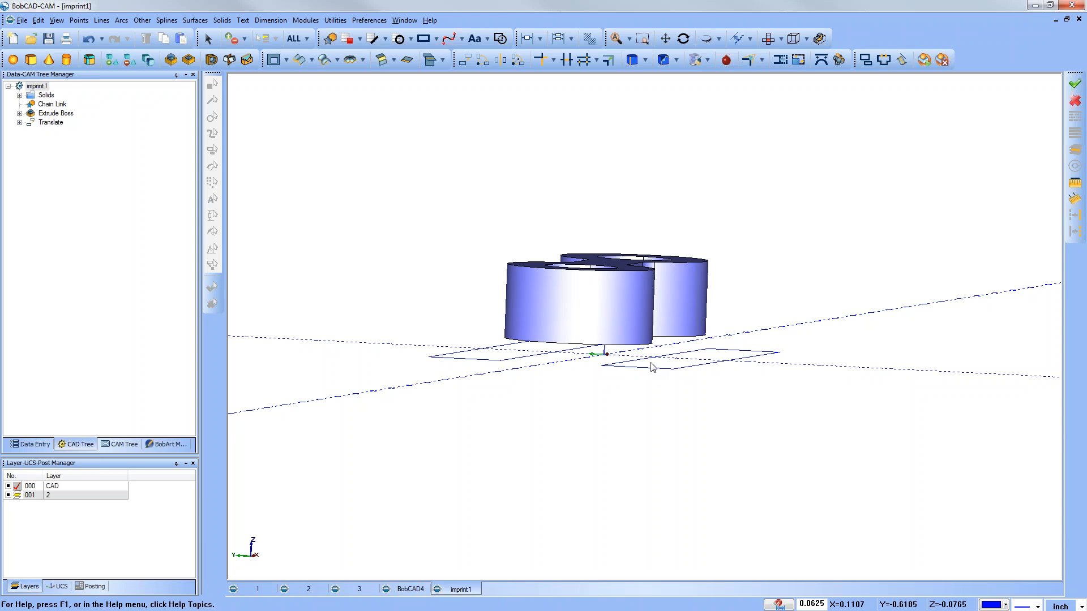
mouse_move(652, 367)
middle_down()
mouse_move(601, 347)
mouse_move(636, 370)
mouse_move(670, 355)
middle_up()
scroll(639, 375, up, 3)
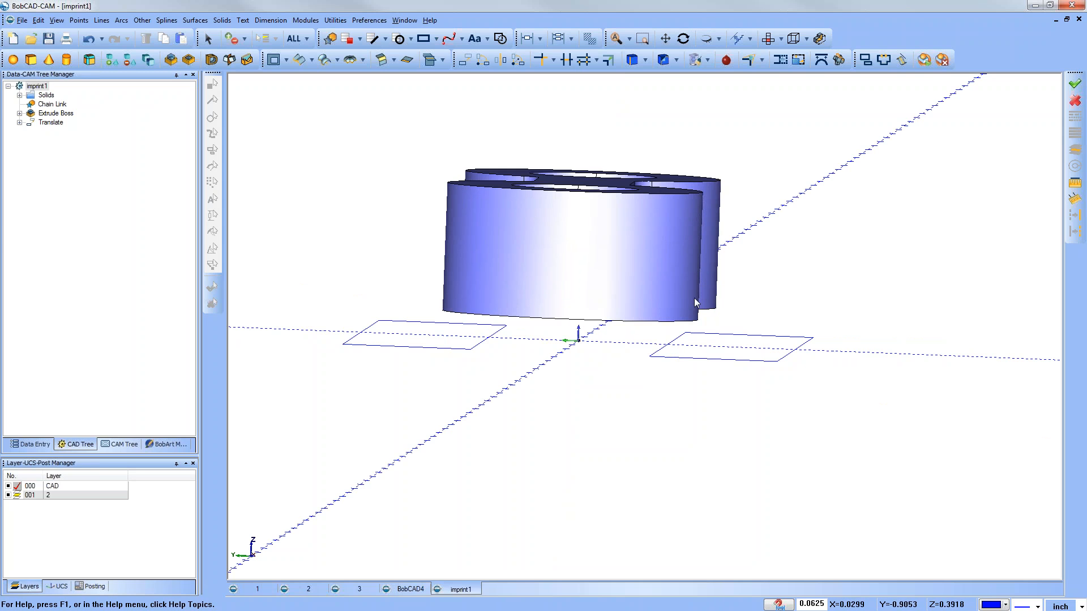
middle_drag(676, 311, 644, 342)
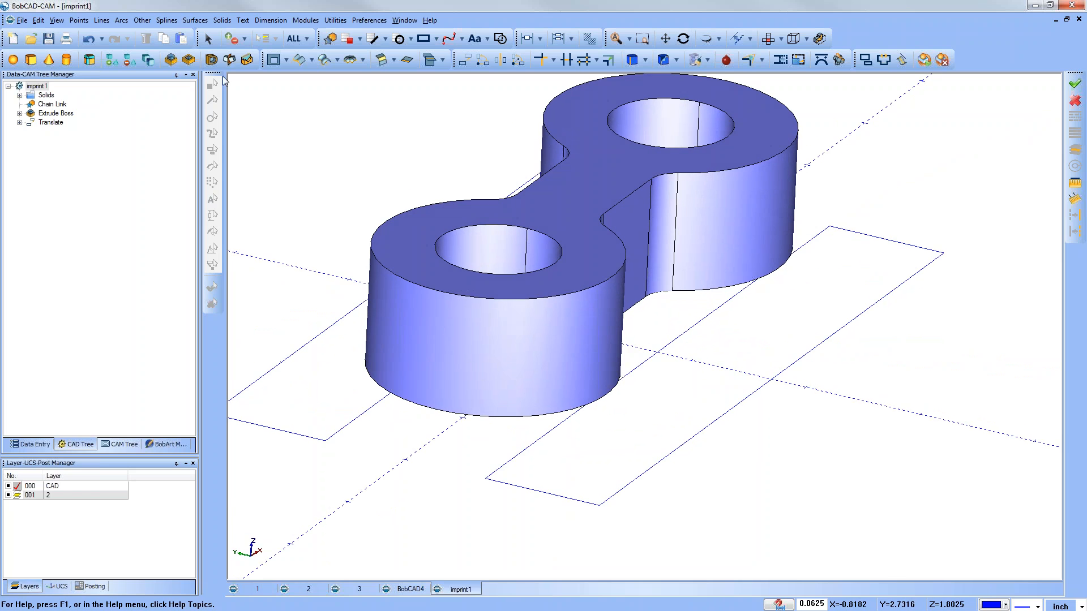
click(243, 62)
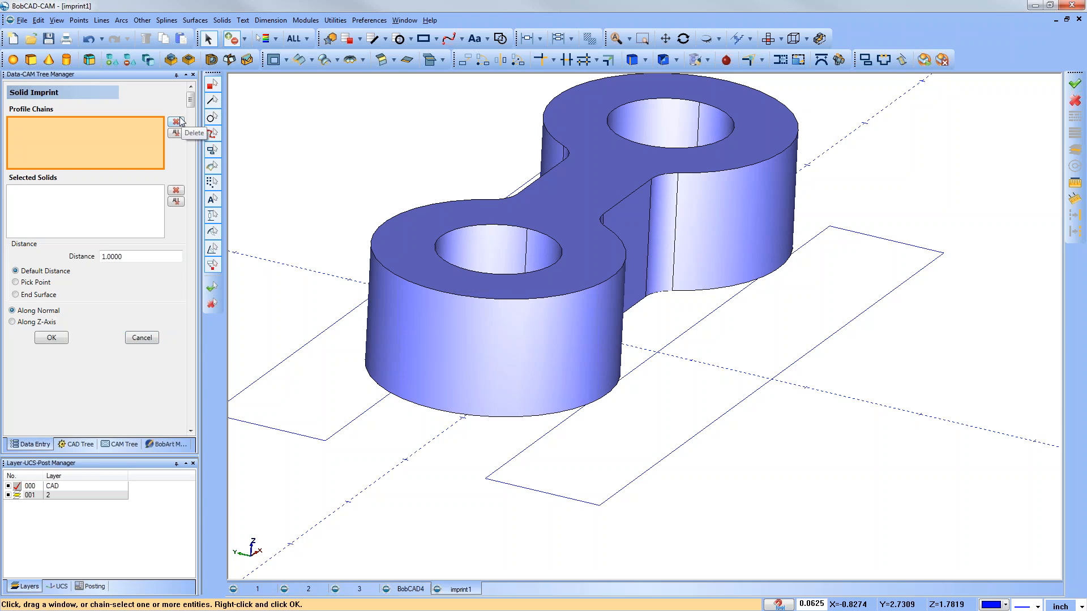
scroll(335, 441, down, 2)
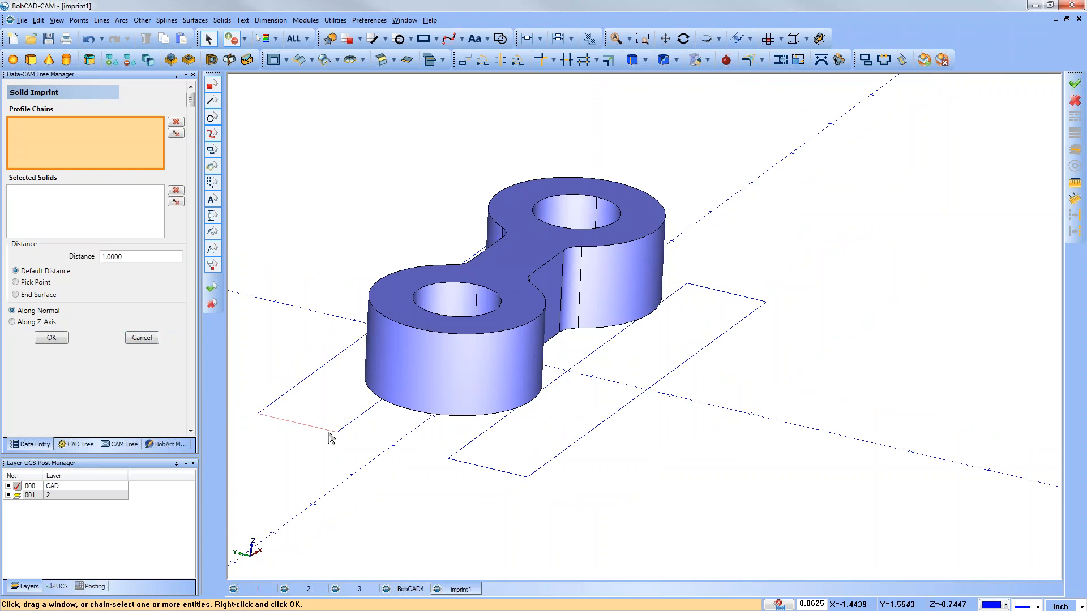
click(329, 432)
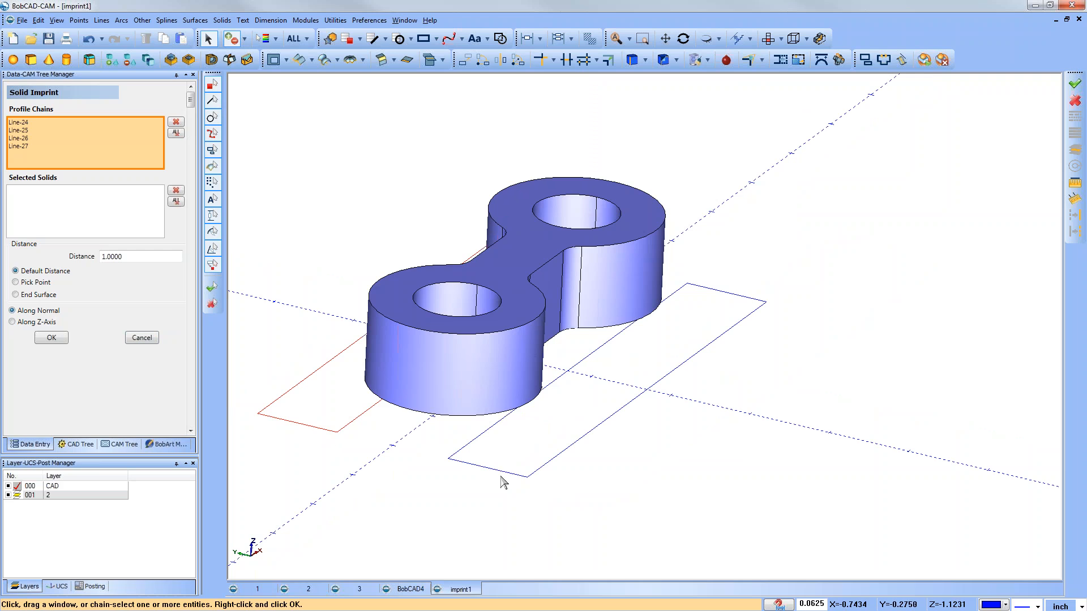
click(506, 478)
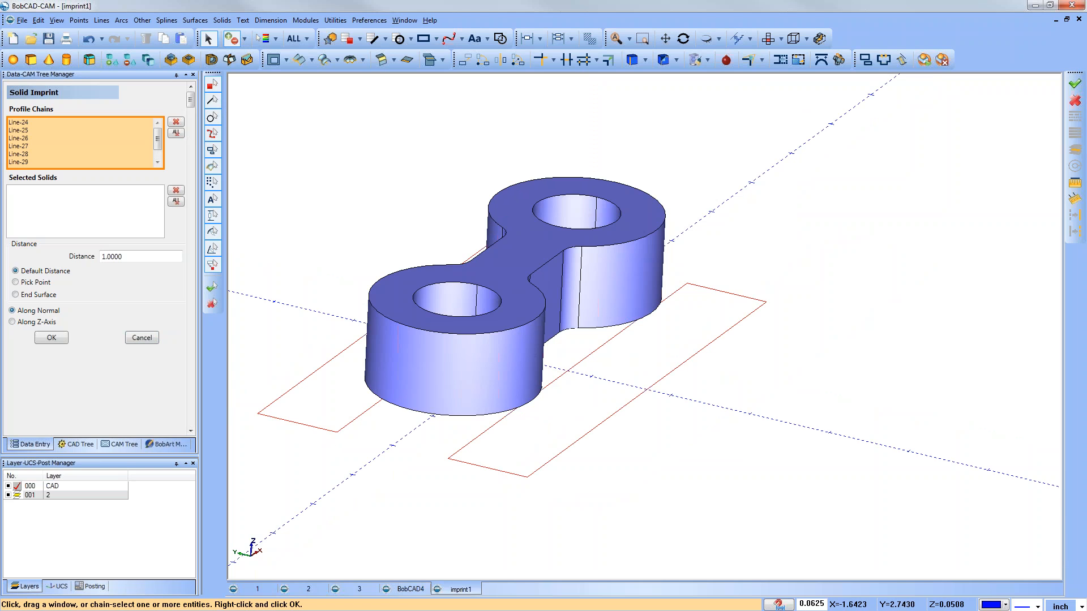
click(97, 215)
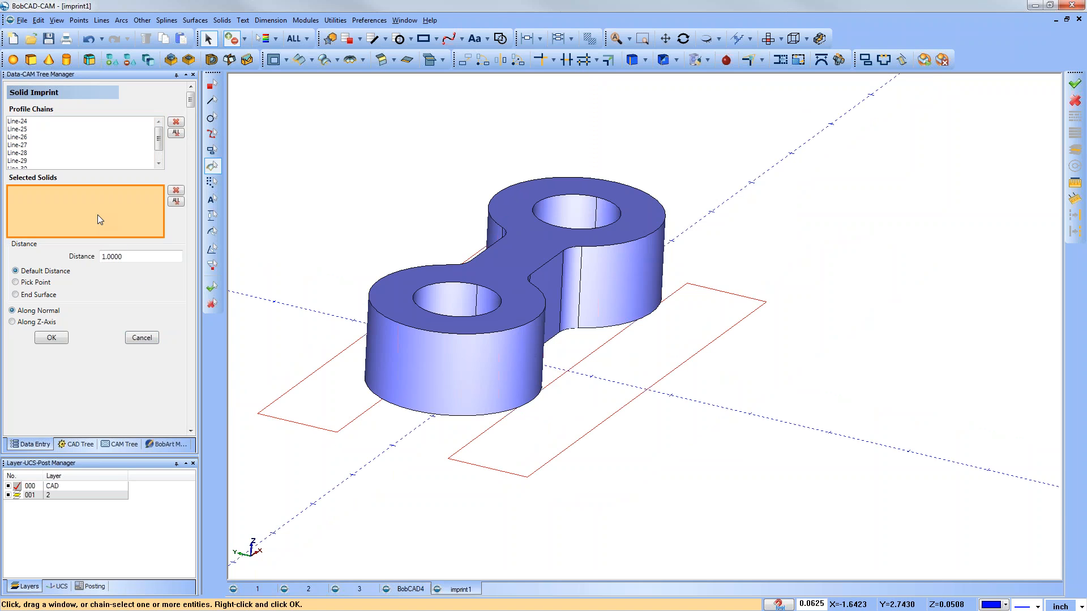
click(457, 383)
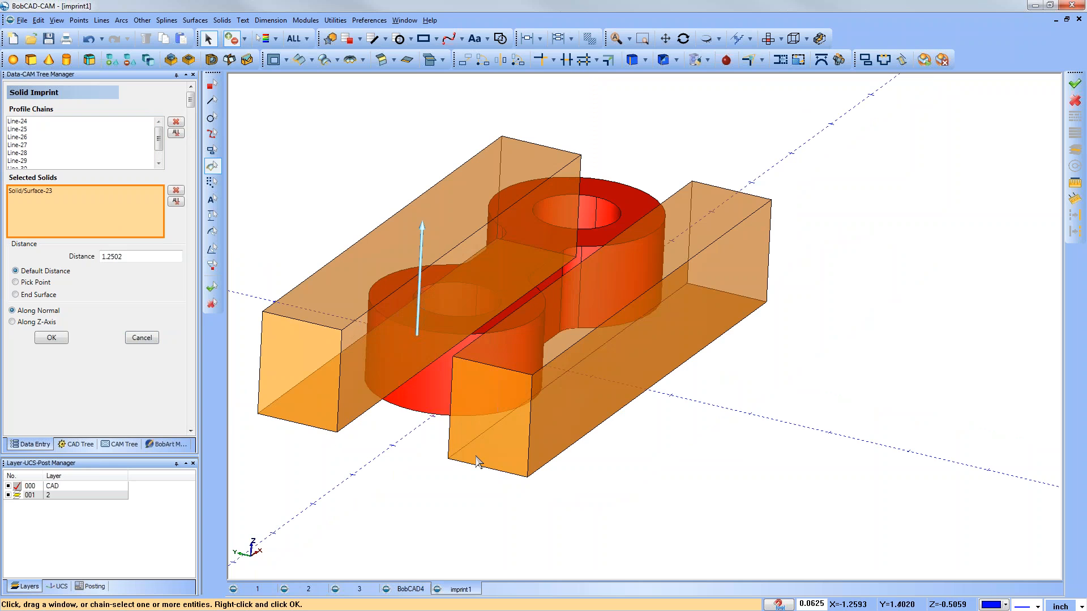
Set the imprint distance to 0.625 and create the imprinted blocks on both sides of the link.
mouse_move(475, 417)
middle_down()
mouse_move(526, 477)
mouse_move(546, 393)
mouse_move(478, 422)
middle_up()
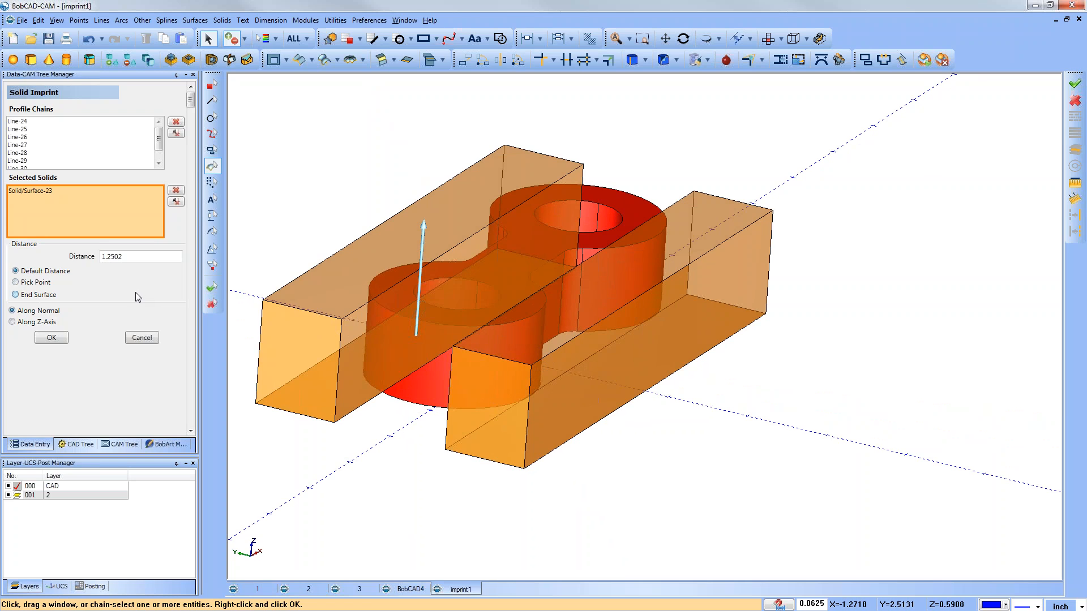
drag(424, 224, 419, 293)
middle_drag(426, 390, 318, 235)
scroll(438, 300, up, 5)
middle_drag(437, 299, 442, 271)
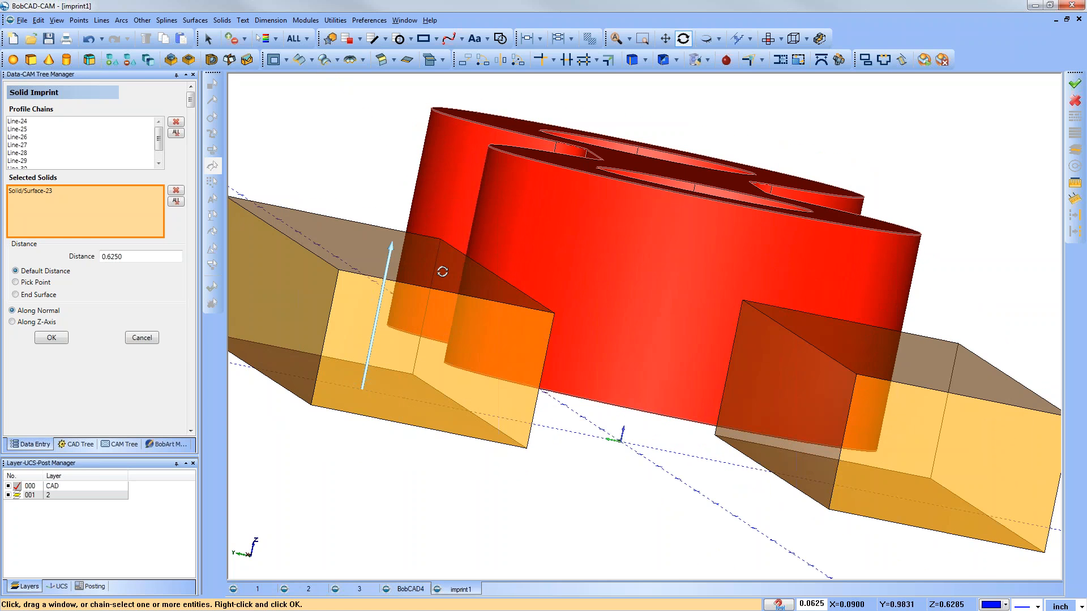
middle_drag(597, 334, 450, 393)
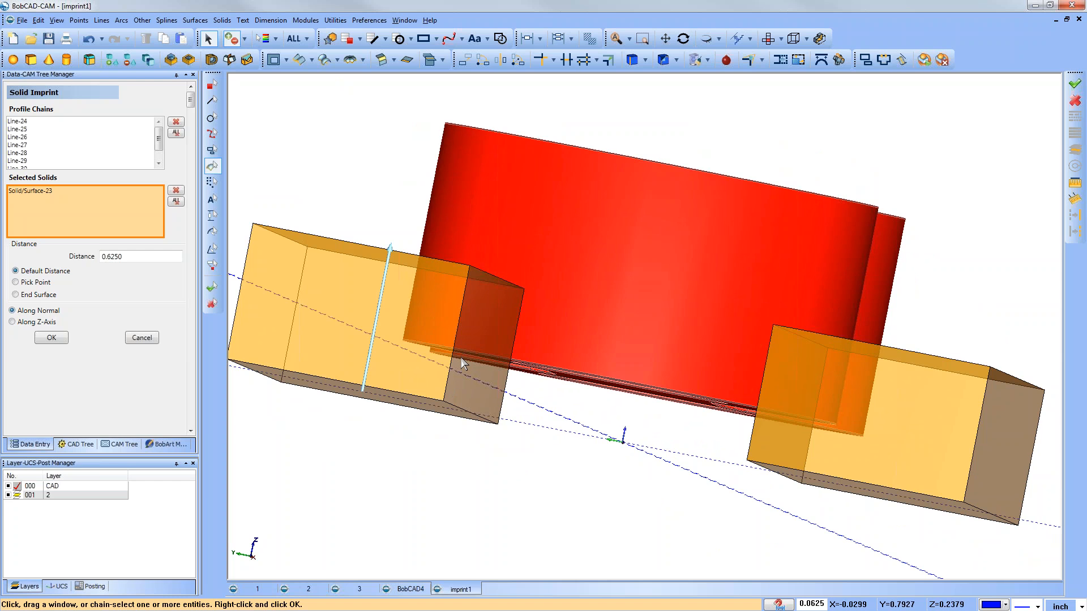
middle_drag(402, 324, 440, 338)
scroll(460, 297, down, 3)
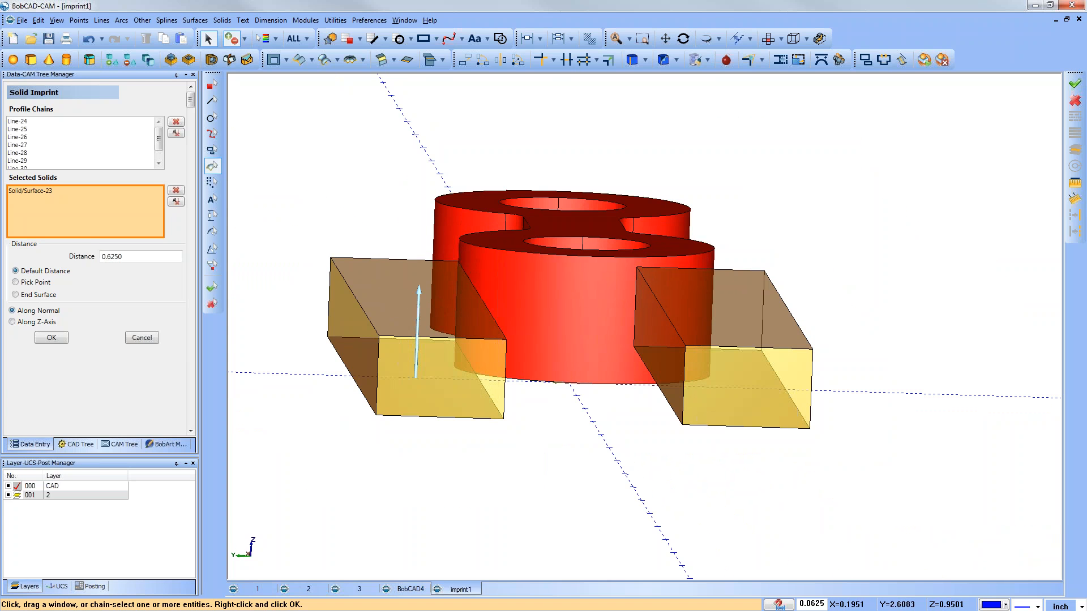
middle_drag(460, 298, 577, 361)
scroll(569, 352, down, 3)
click(56, 339)
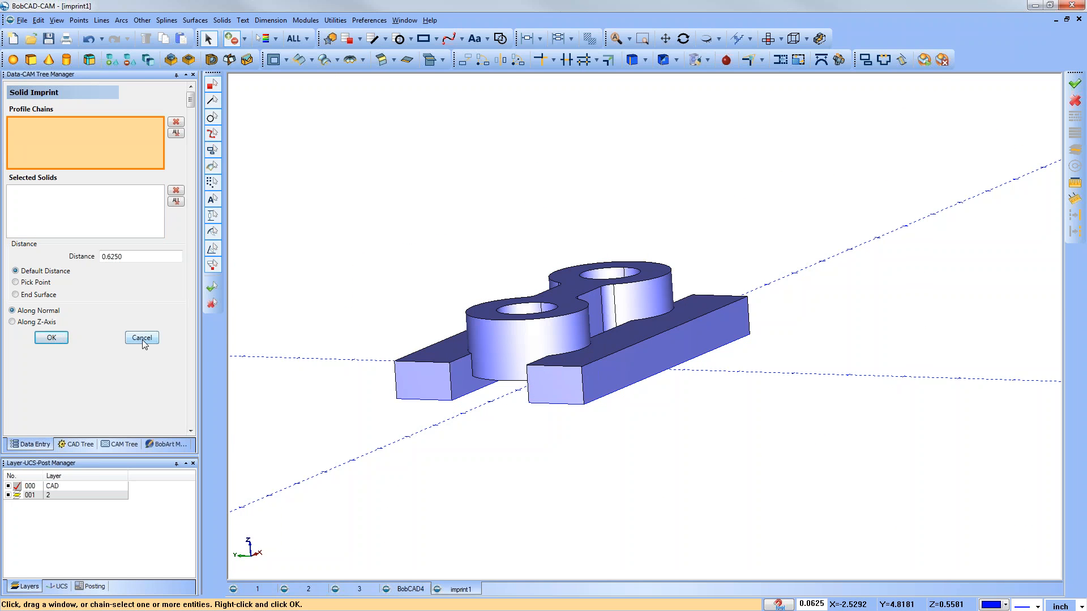
Exit Solid Imprint and assign both imprinted blocks to layer 2.
click(142, 338)
drag(763, 374, 759, 343)
middle_drag(689, 285, 680, 283)
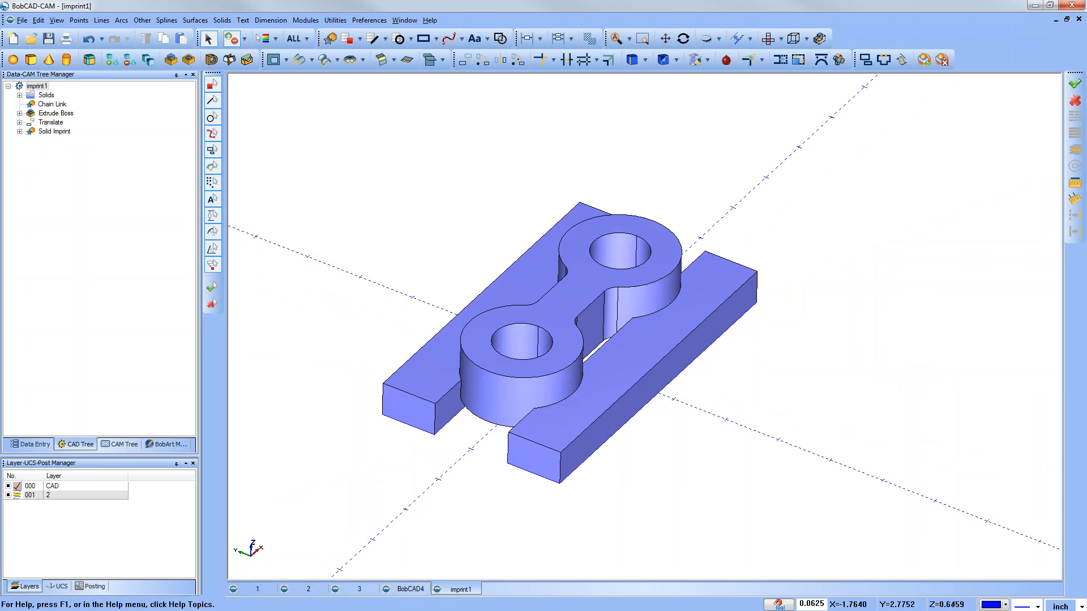
click(486, 303)
click(548, 431)
right_click(727, 378)
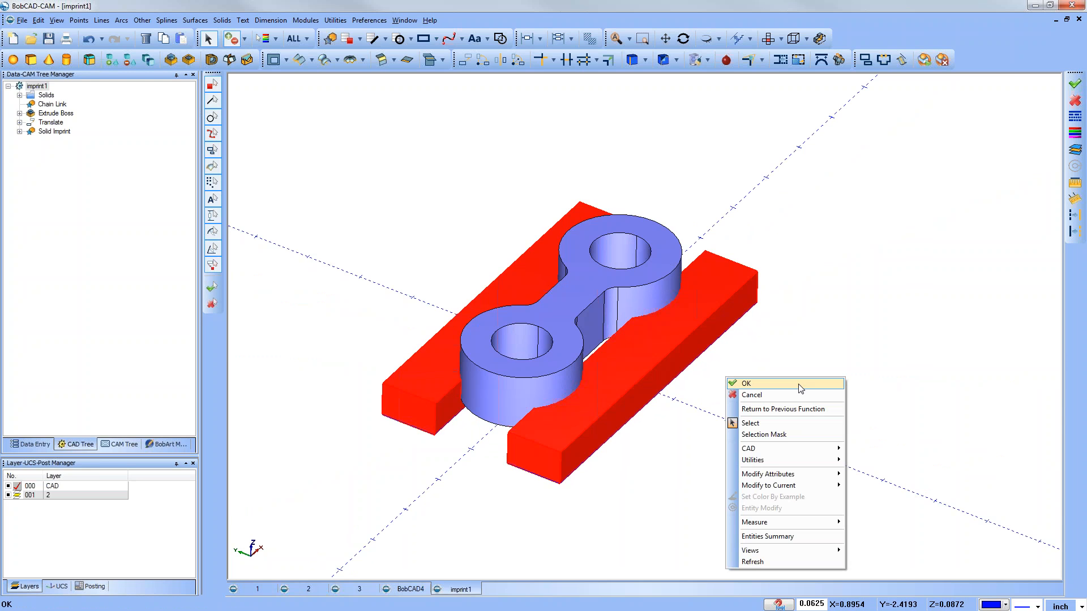
mouse_move(816, 475)
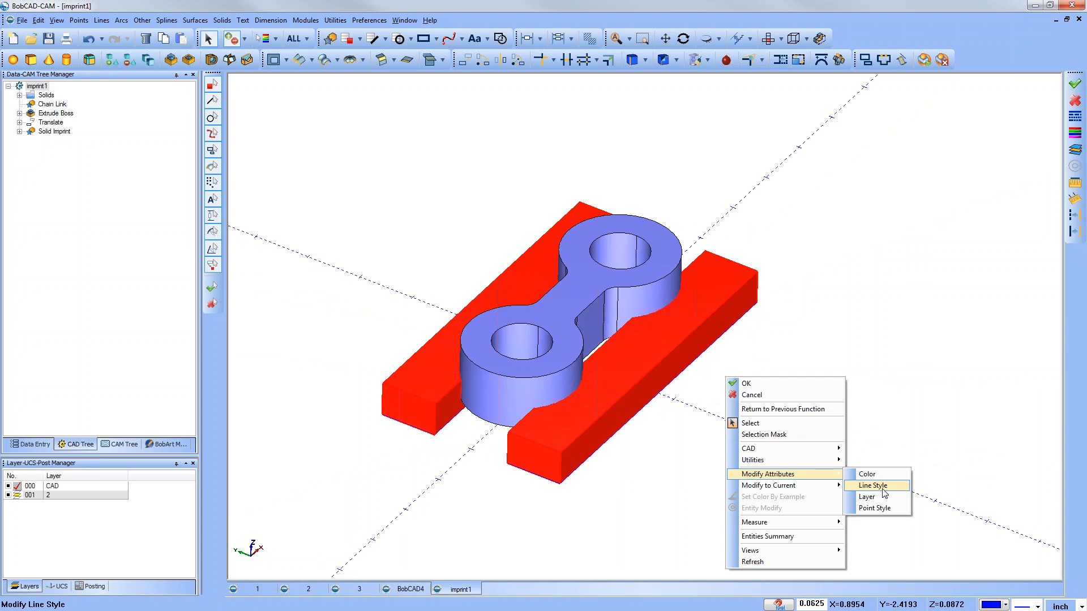
click(866, 497)
click(539, 268)
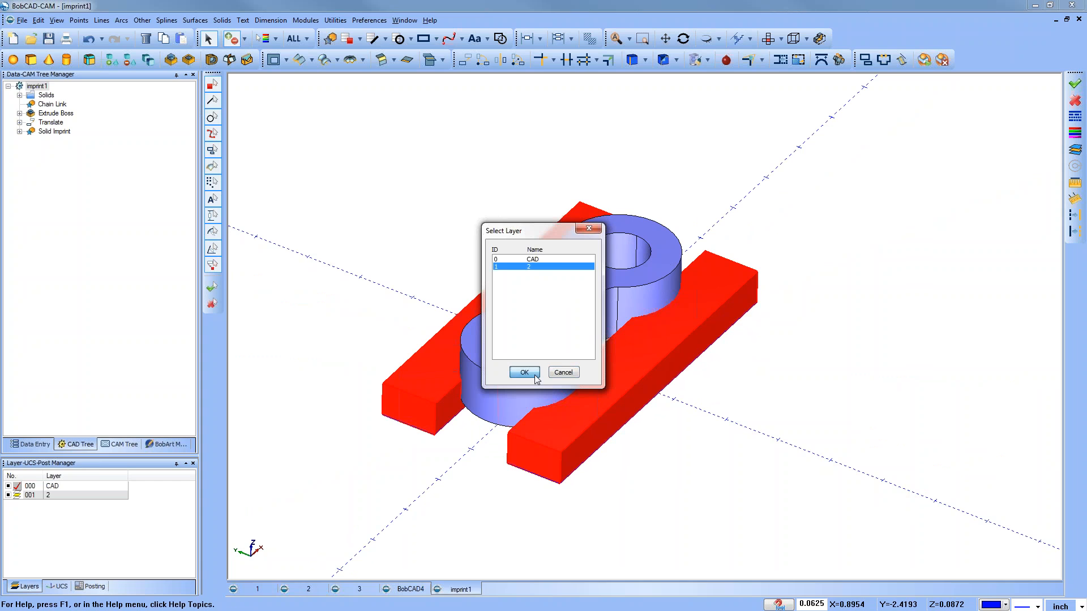
click(525, 372)
Make layer 2 active and hide the CAD layer to isolate the two imprinted blocks.
click(9, 495)
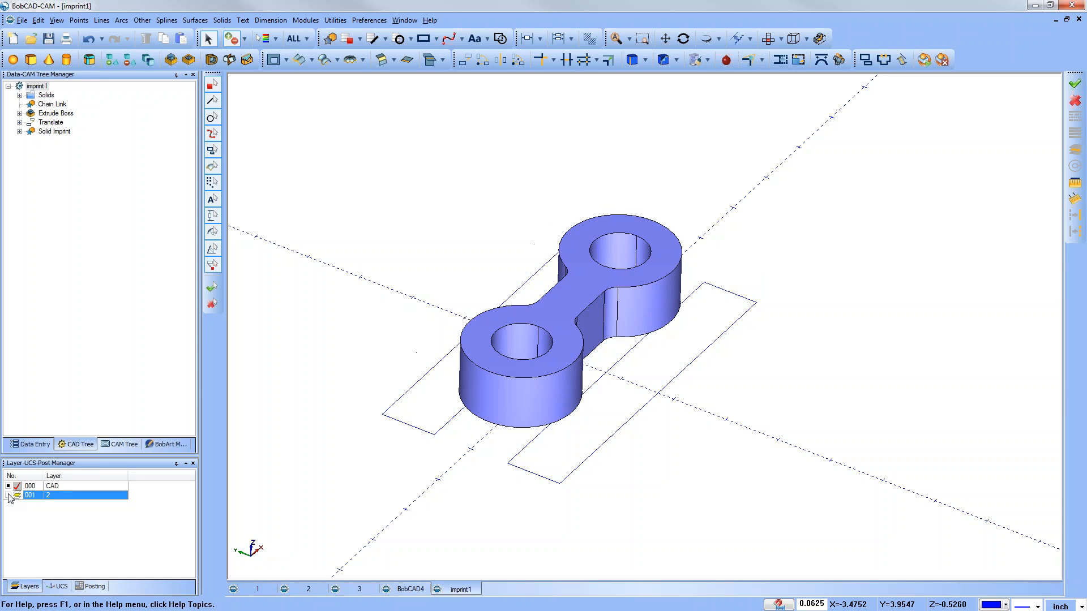
click(8, 496)
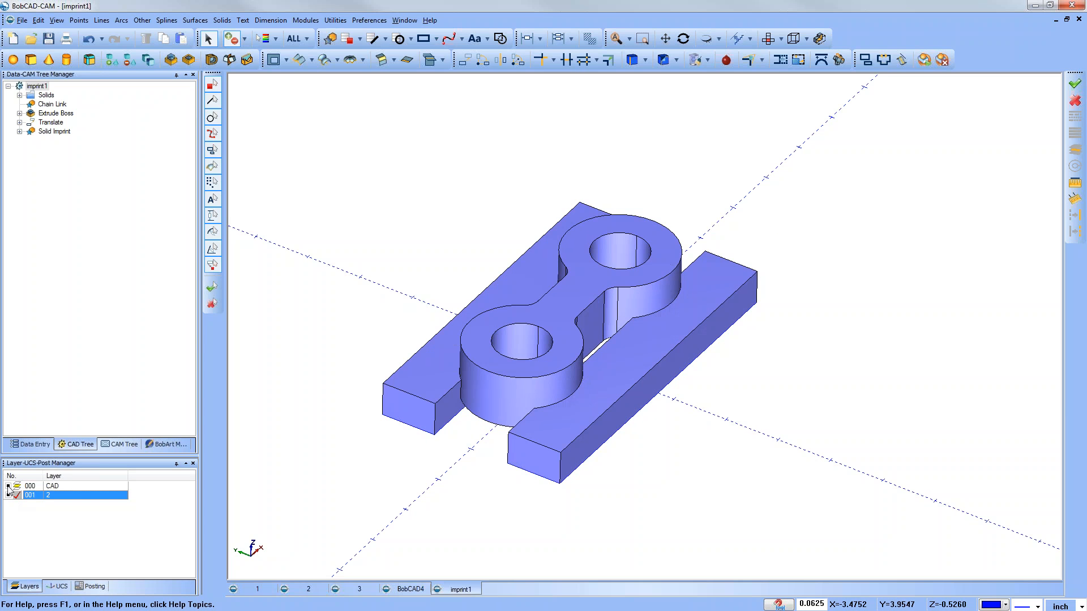
click(8, 487)
middle_drag(558, 366, 346, 431)
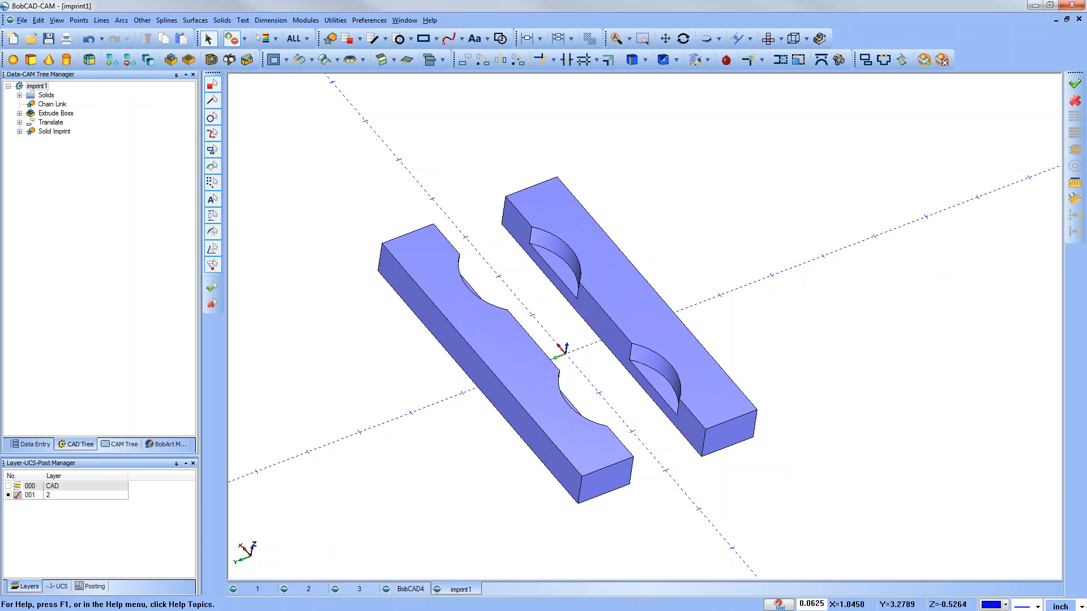
Examine the curved imprint recesses along the inner edges of both blocks from several angles.
click(499, 325)
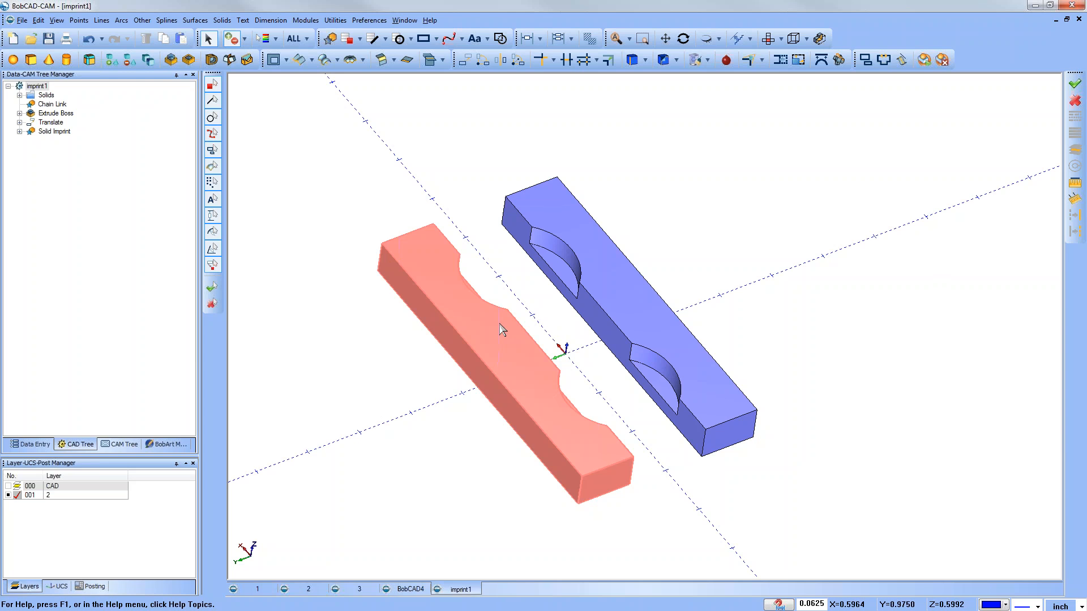
click(559, 349)
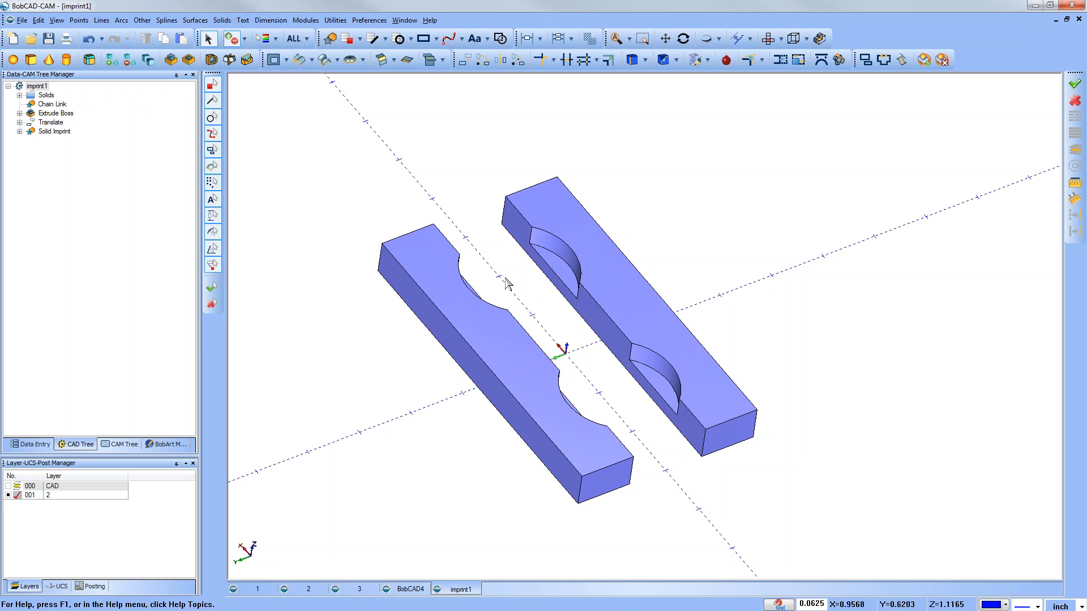
click(545, 388)
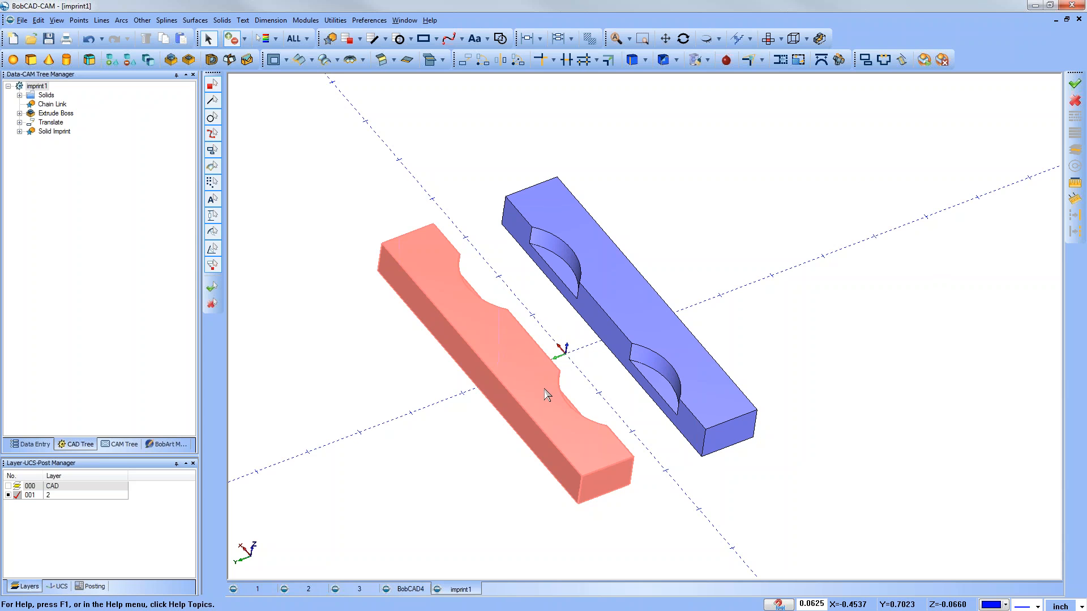
middle_drag(532, 389, 354, 410)
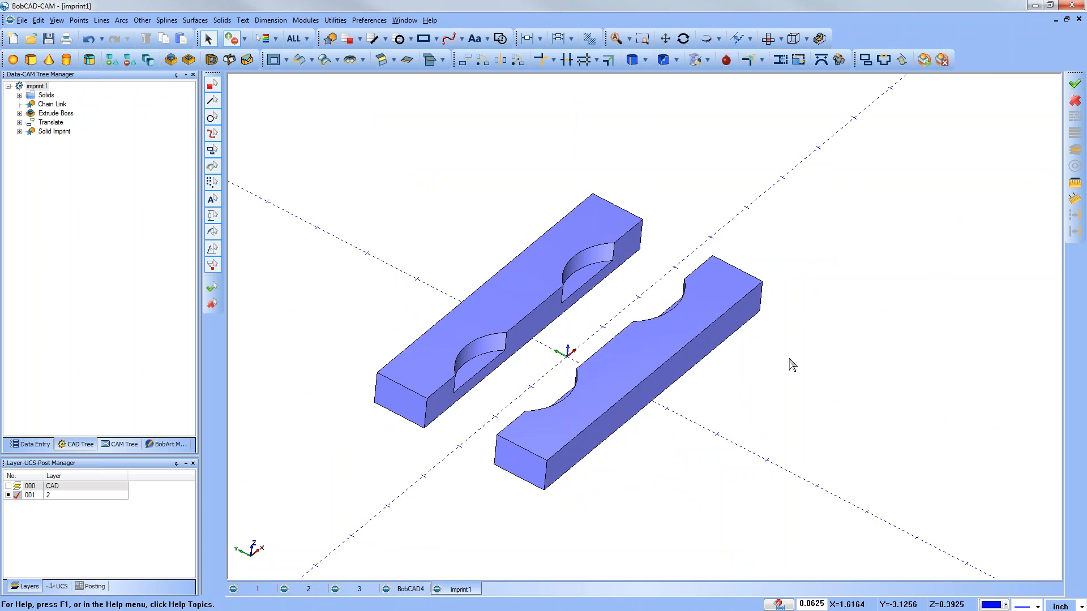
middle_drag(791, 364, 793, 359)
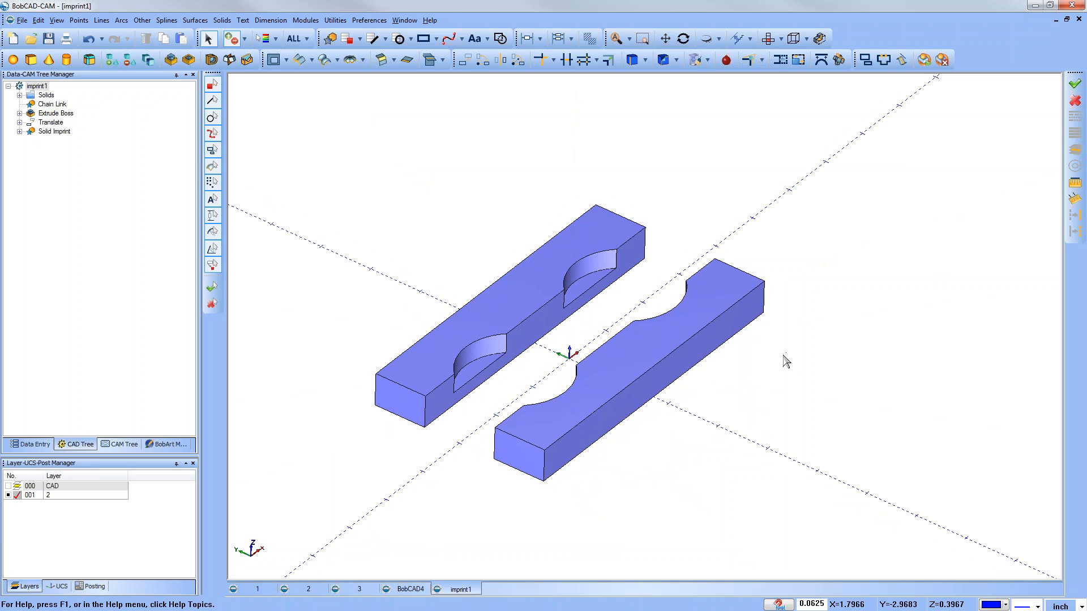
middle_drag(711, 432, 716, 414)
click(477, 359)
middle_drag(632, 301, 640, 316)
key(Escape)
middle_drag(569, 359, 574, 352)
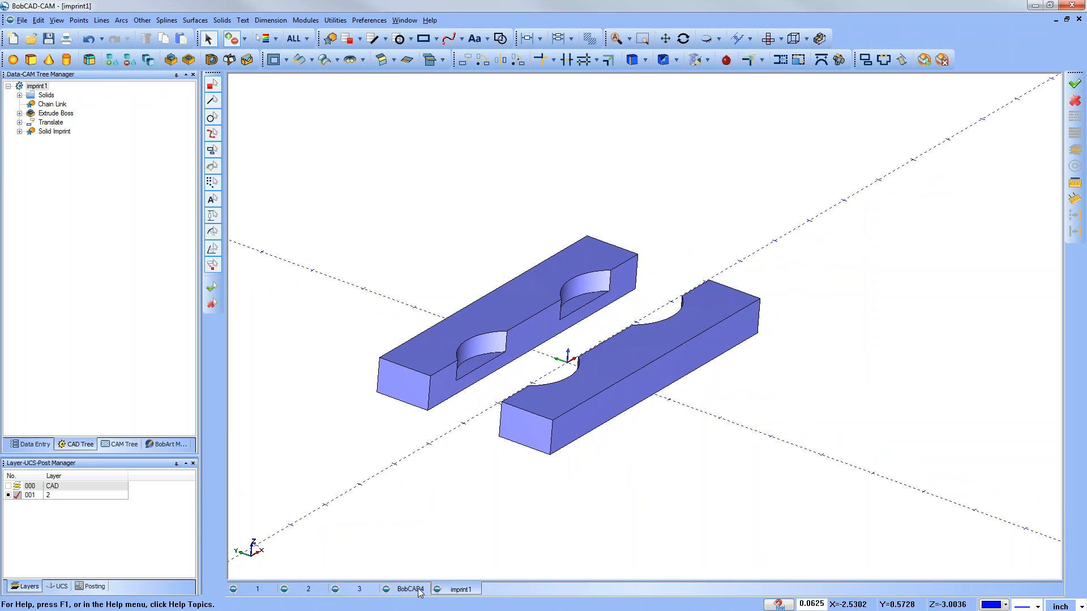
Delete the Solid Imprint feature from the CAD feature history and accept the deletion.
click(121, 444)
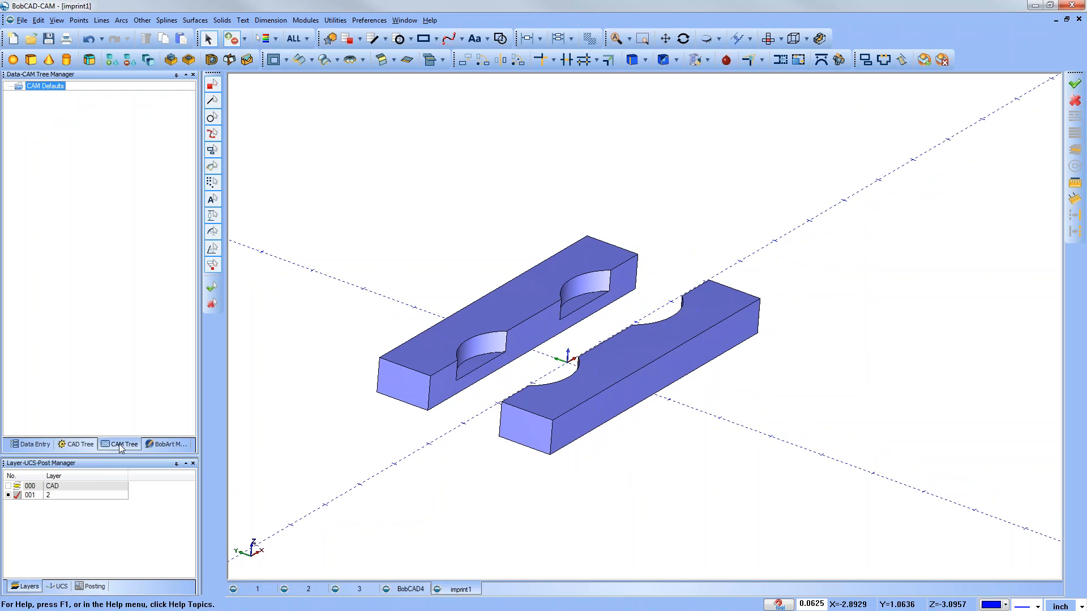
click(82, 446)
click(516, 453)
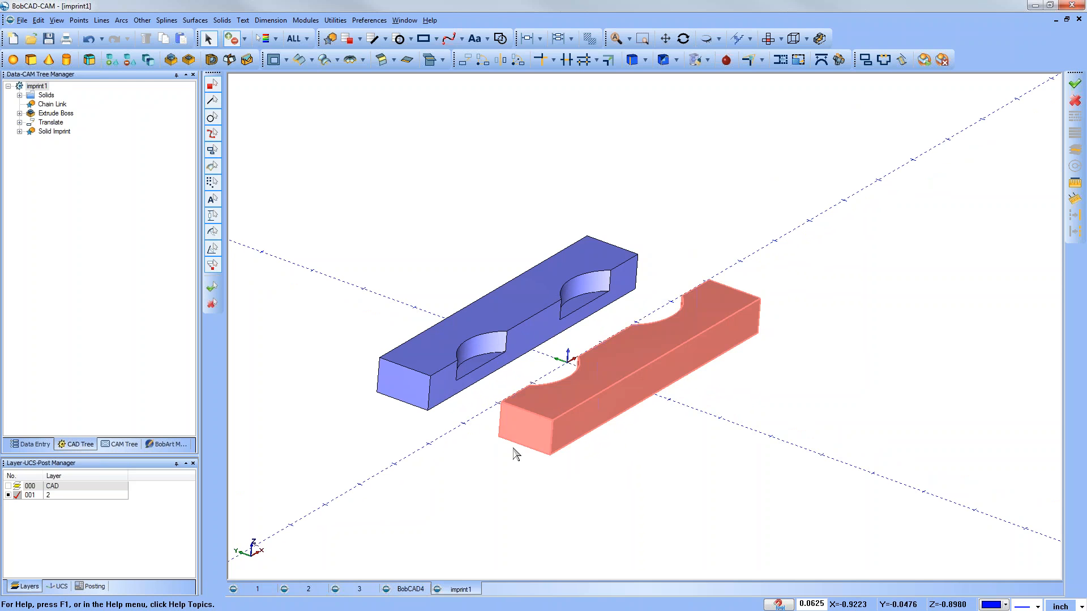
click(56, 131)
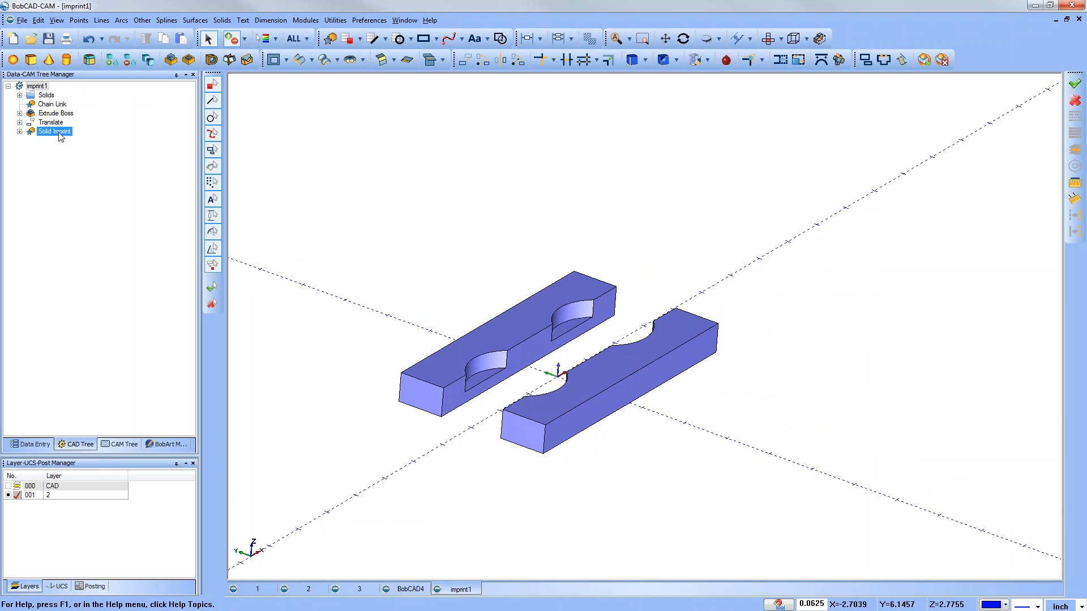
right_click(59, 133)
click(87, 207)
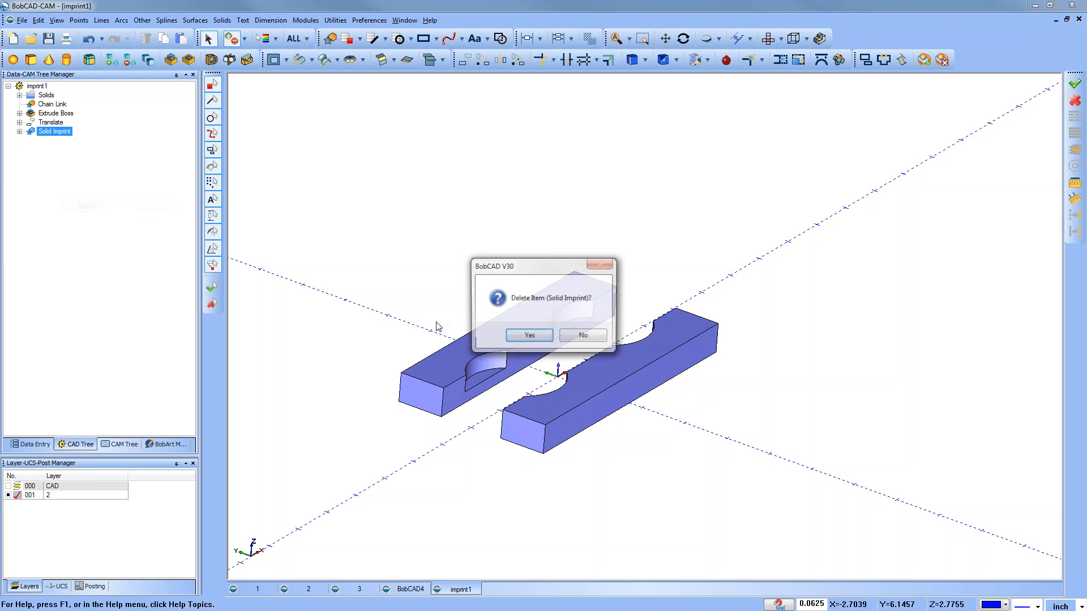
click(521, 340)
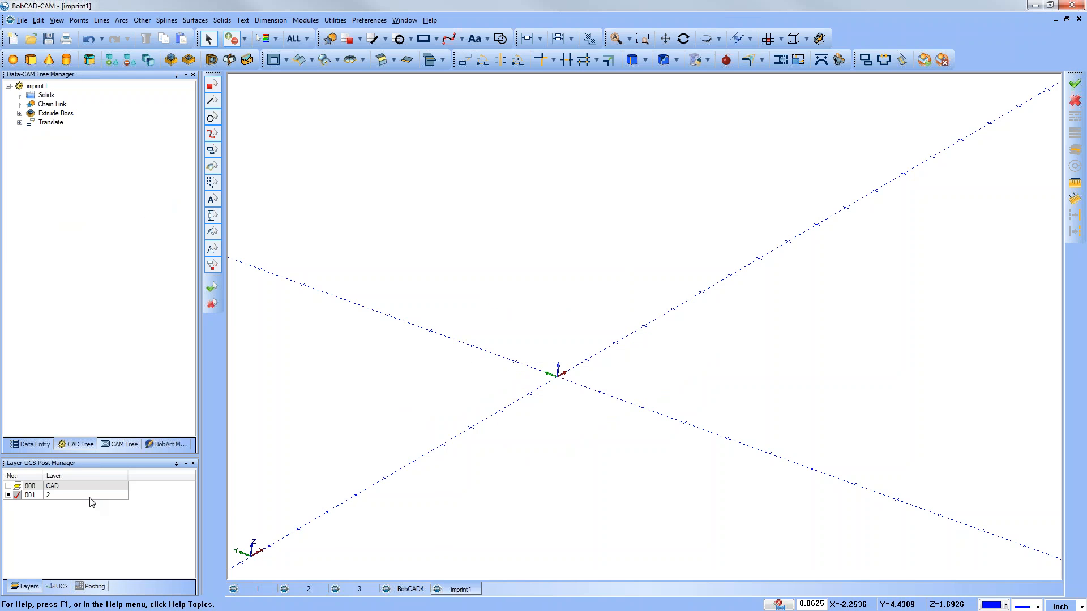
Make the CAD layer active and edit the link's existing Translate feature to an end Z of 0.
click(17, 486)
click(45, 124)
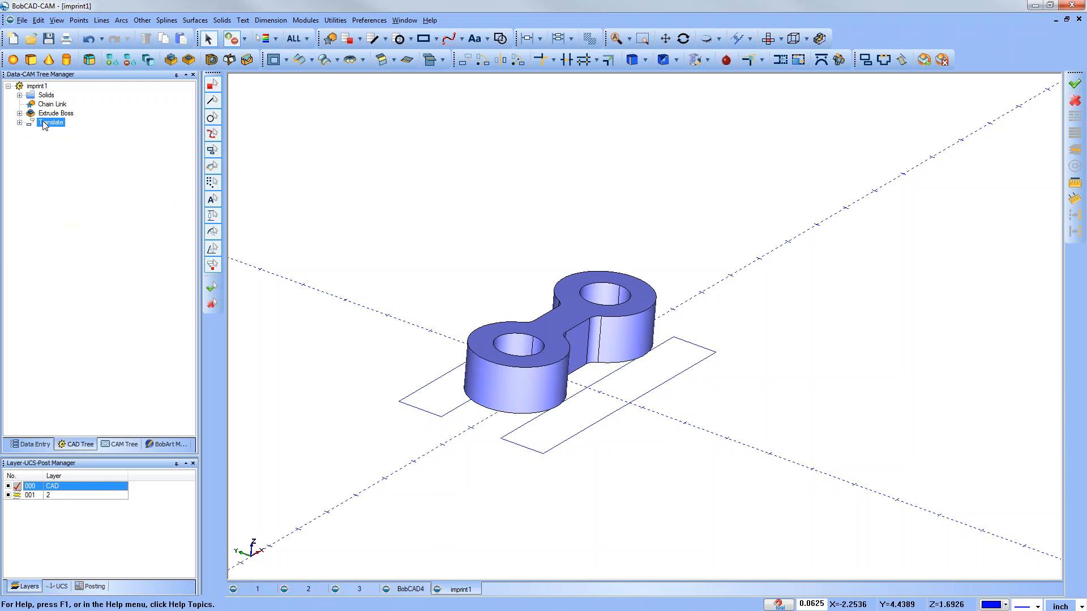
right_click(46, 125)
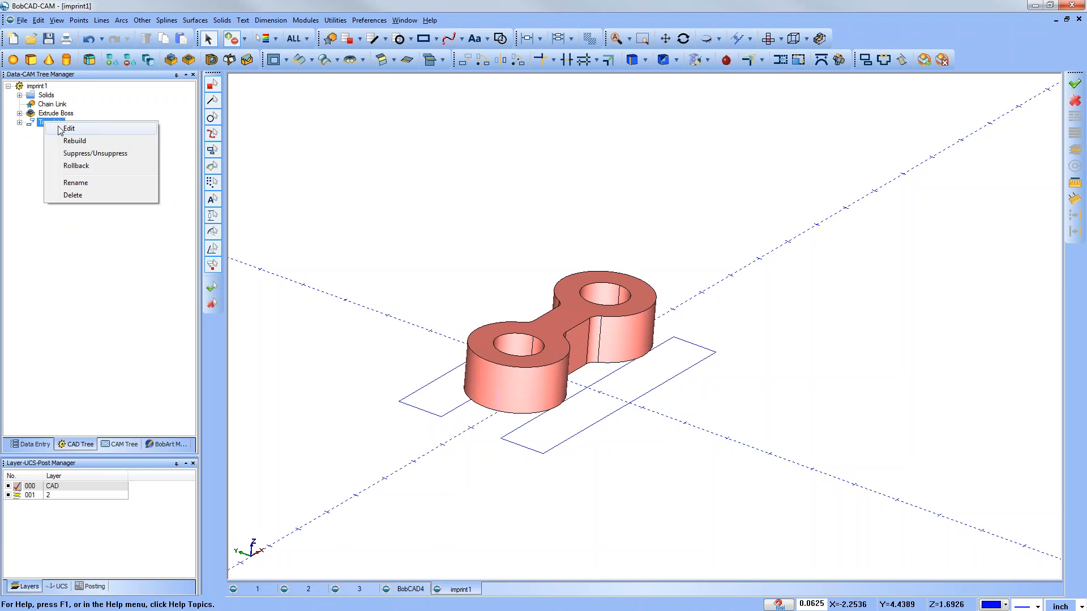
click(68, 128)
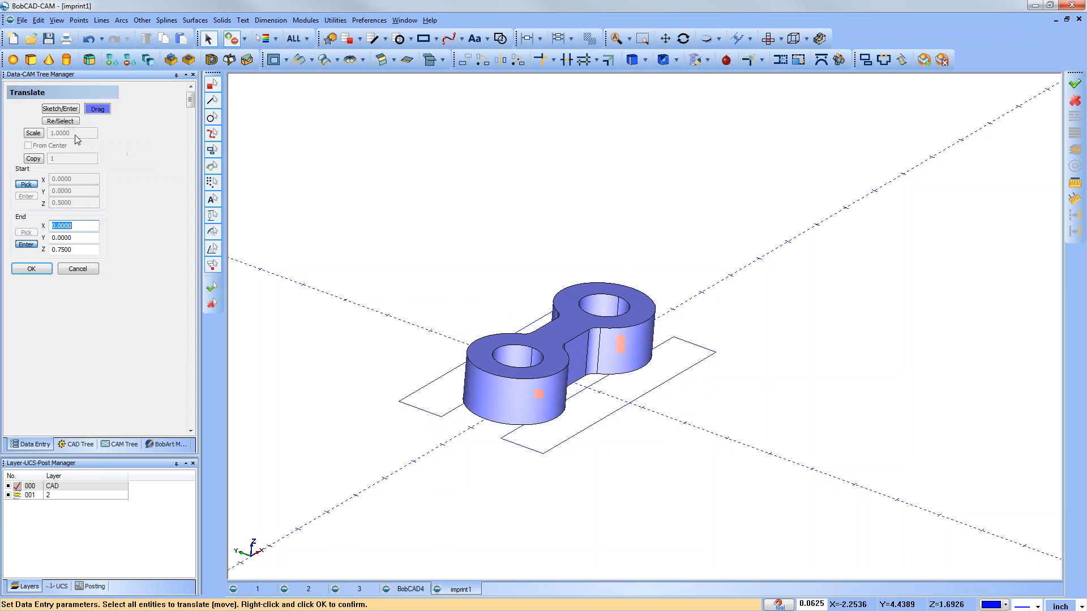
double_click(65, 249)
text(0)
click(32, 269)
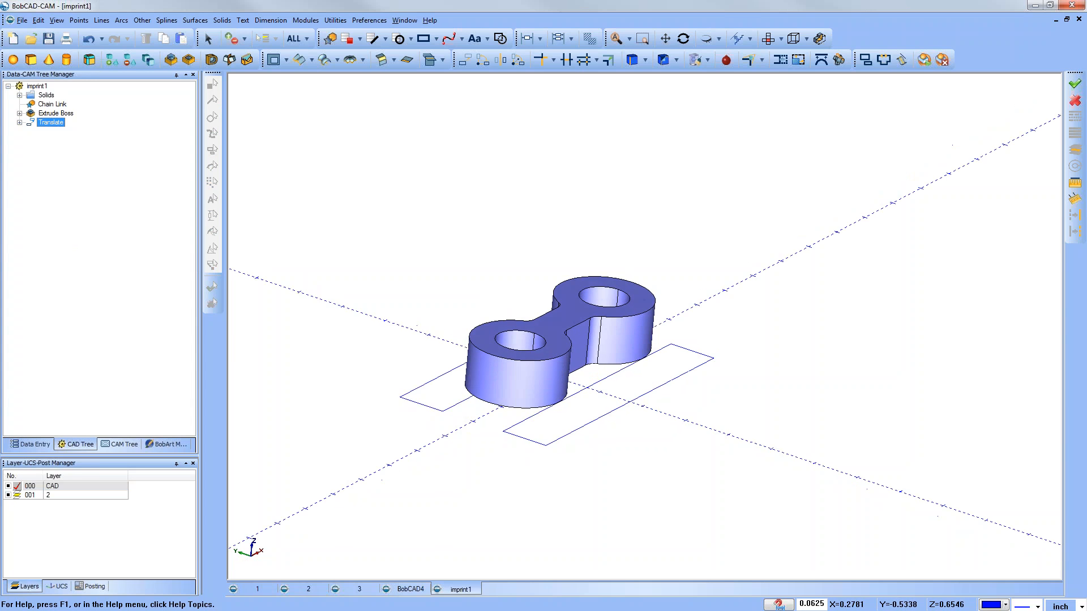
Translate the link solid again with an end Z of -0.25 and finish the command.
click(336, 21)
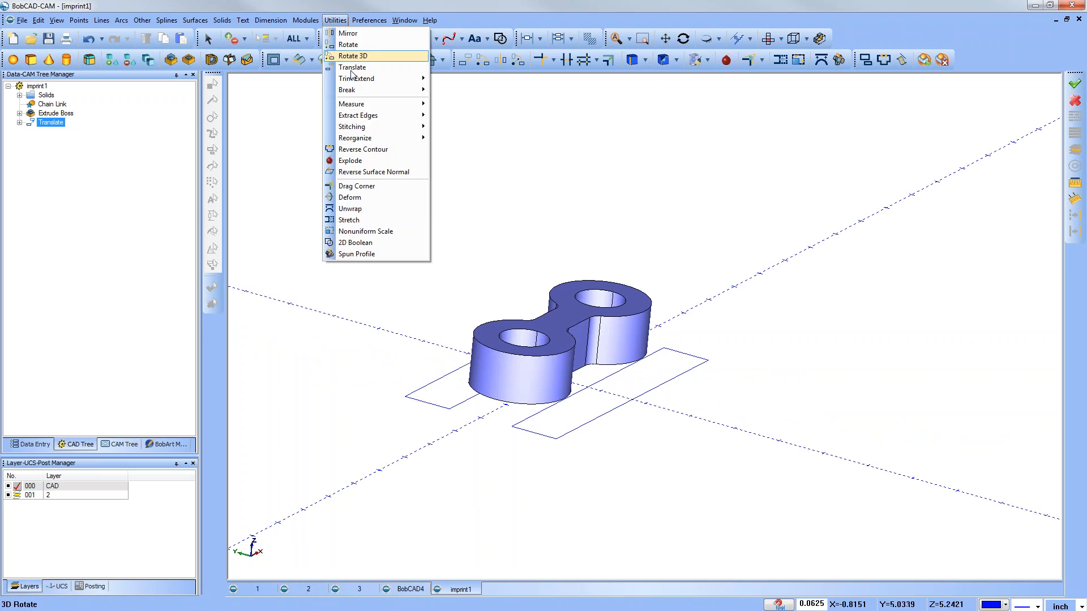
click(351, 67)
right_click(459, 249)
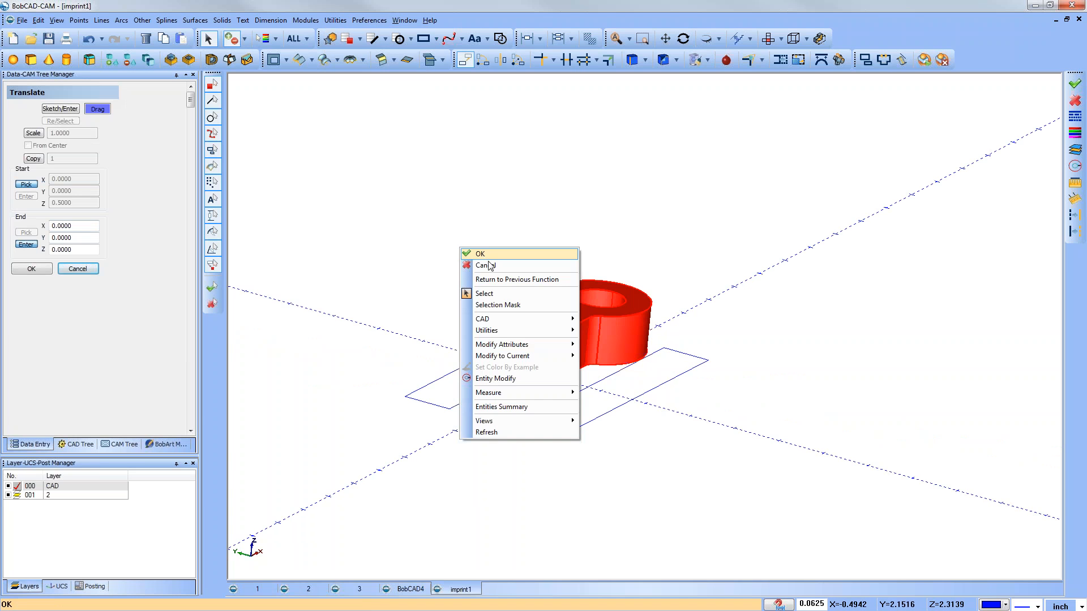
click(486, 255)
text(-.25)
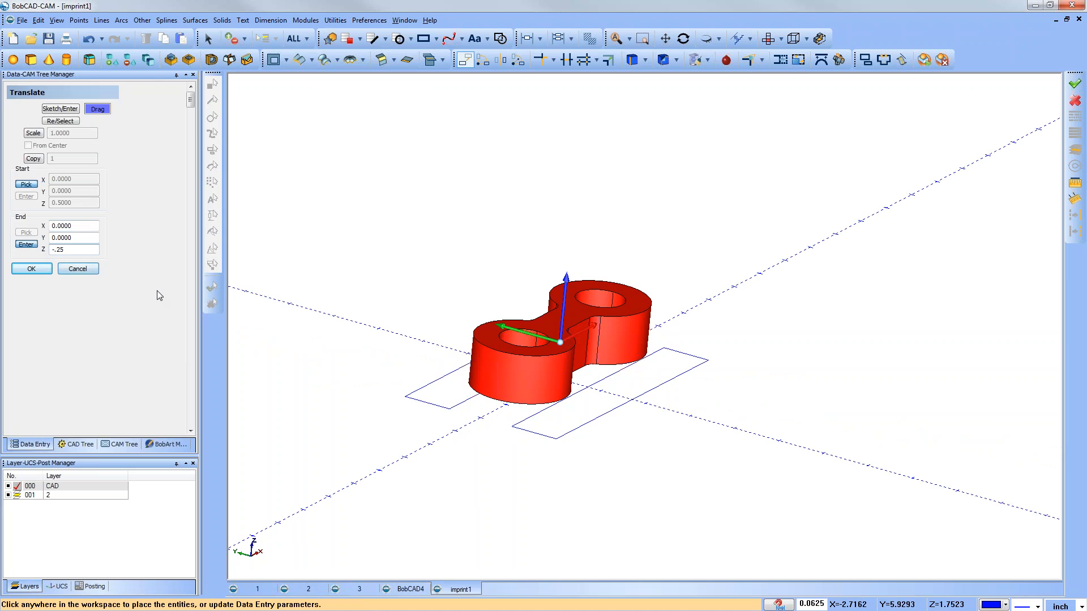
middle_drag(377, 379, 427, 363)
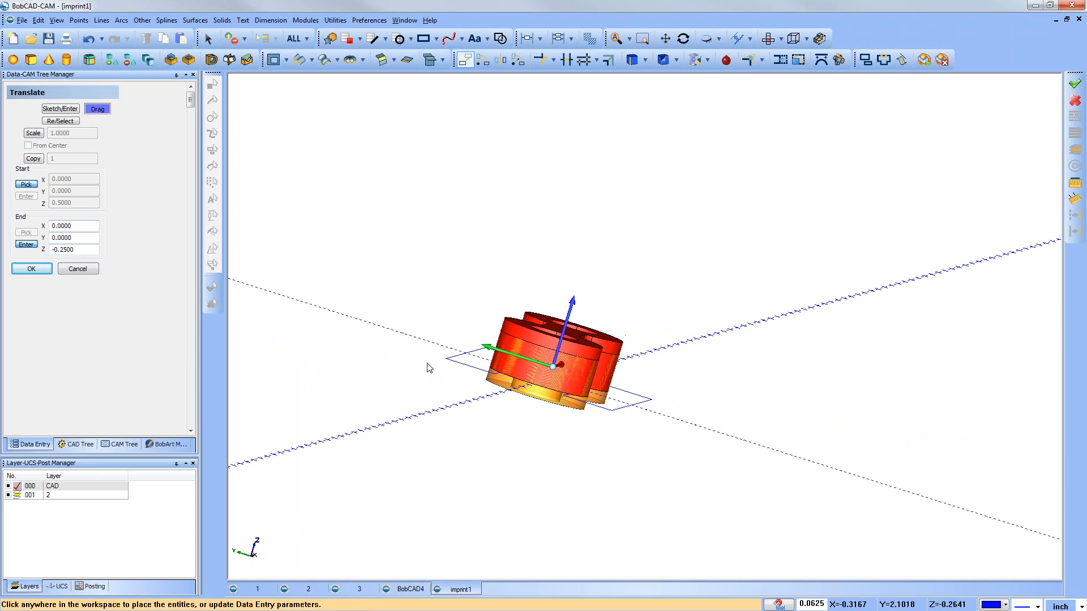
click(90, 269)
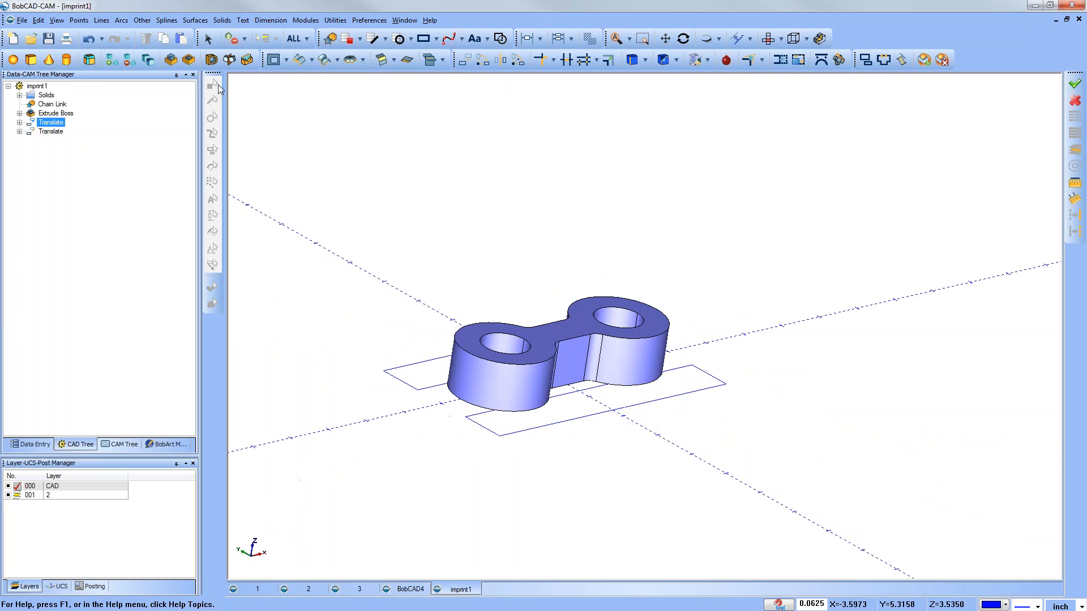
Create a new Solid Imprint with both rectangles as profile chains and the link as the solid, using the default distance.
click(247, 59)
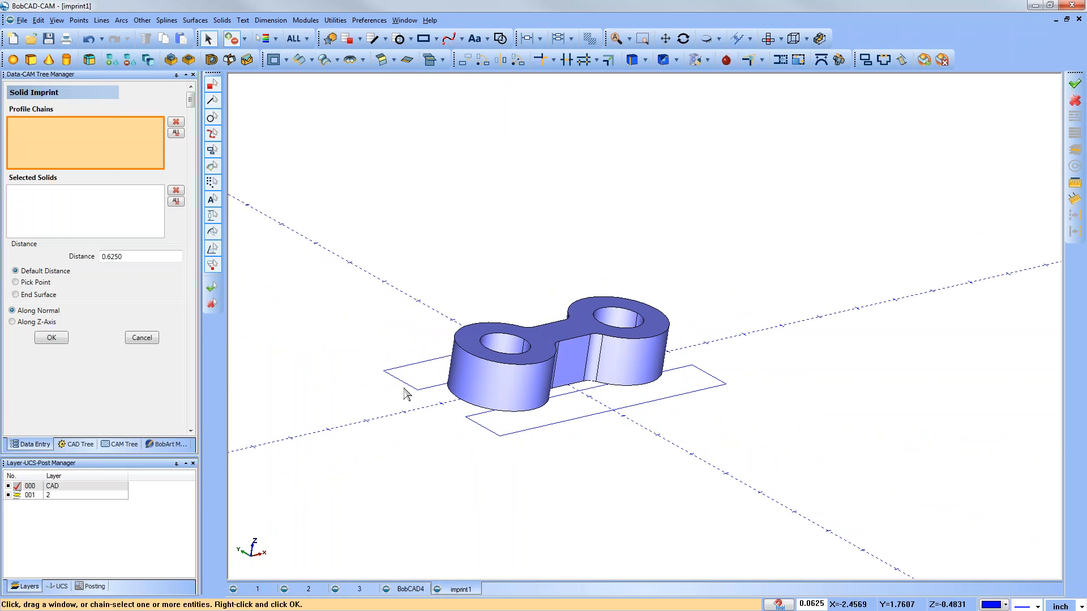
click(427, 395)
click(494, 439)
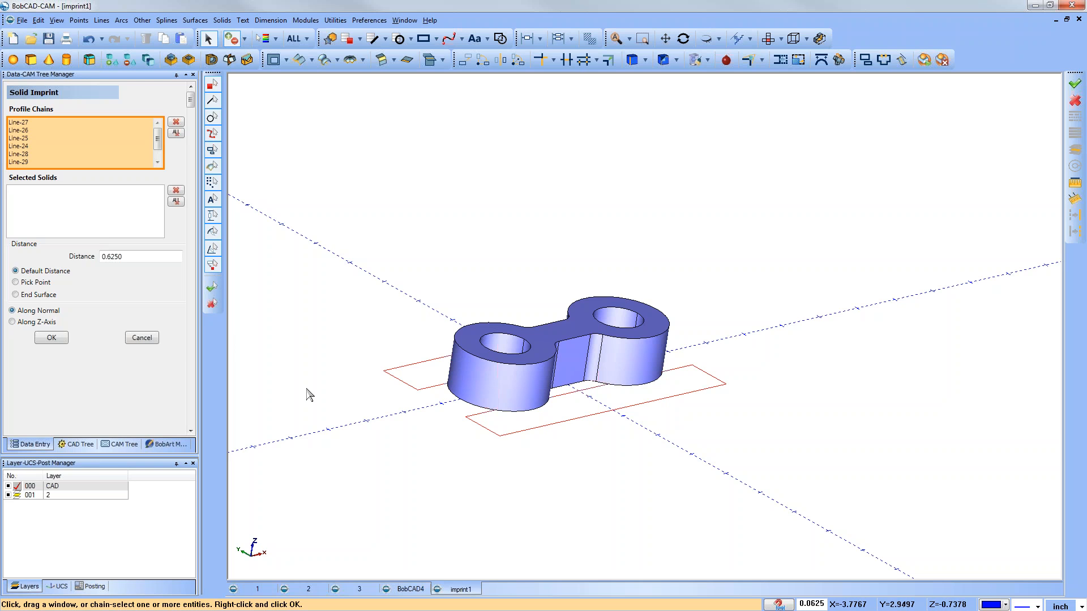
click(96, 238)
click(484, 364)
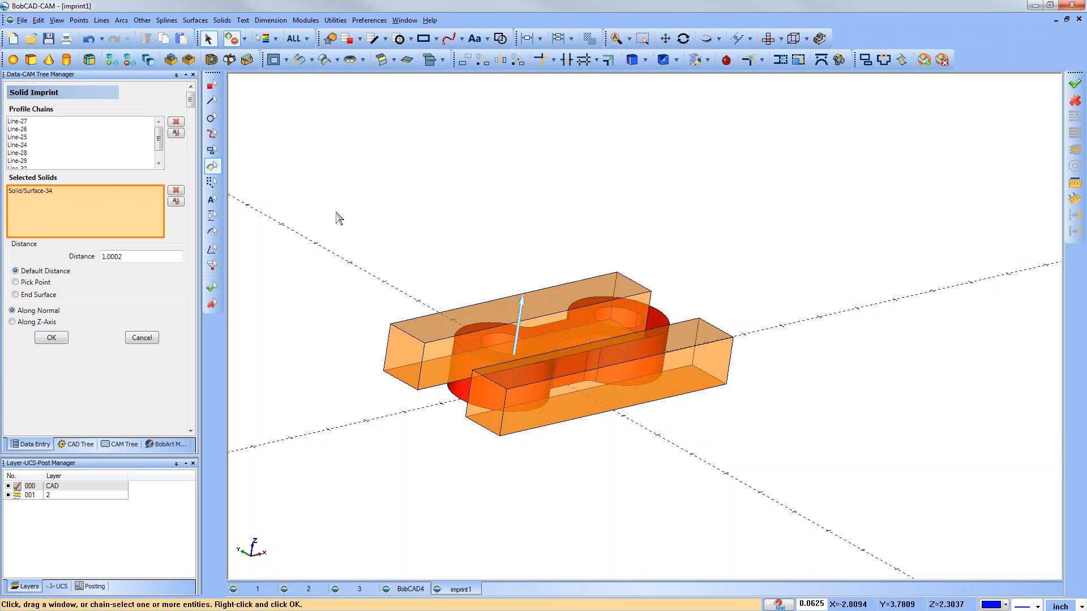
click(51, 338)
middle_drag(483, 389, 517, 402)
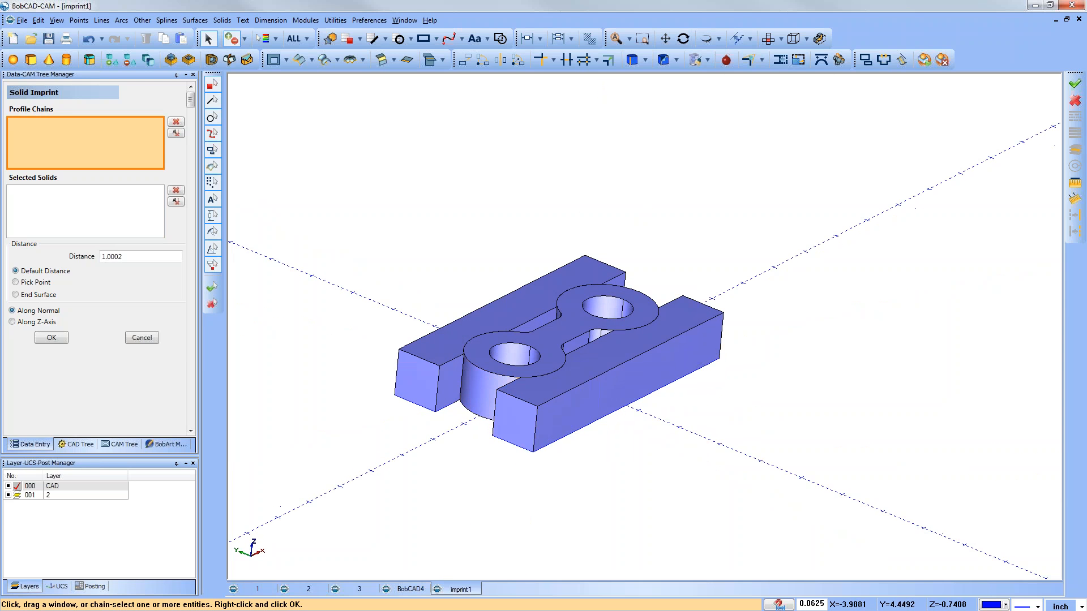
click(9, 496)
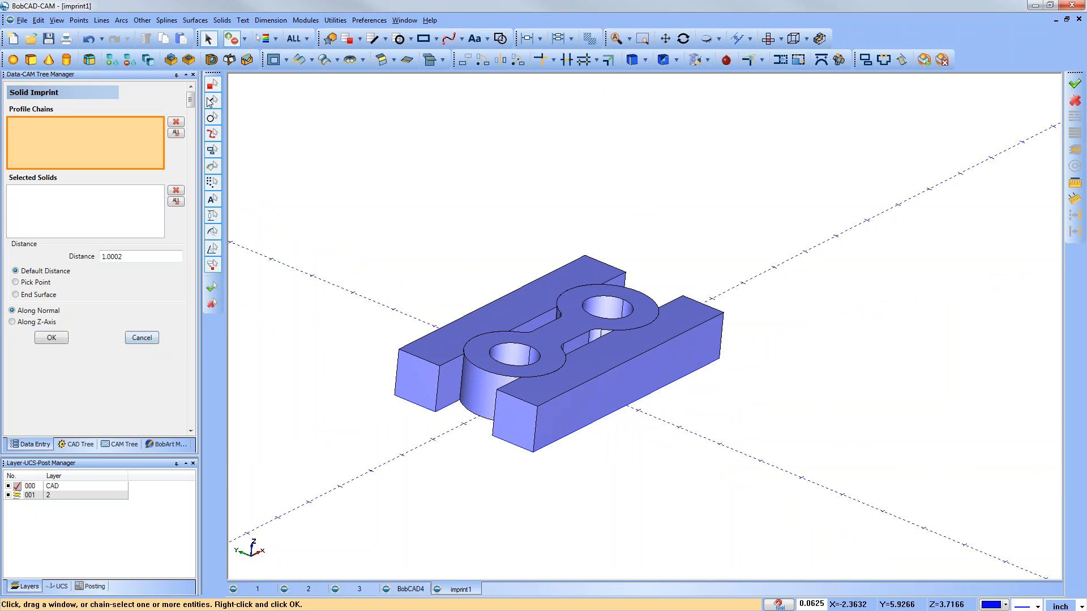
click(143, 339)
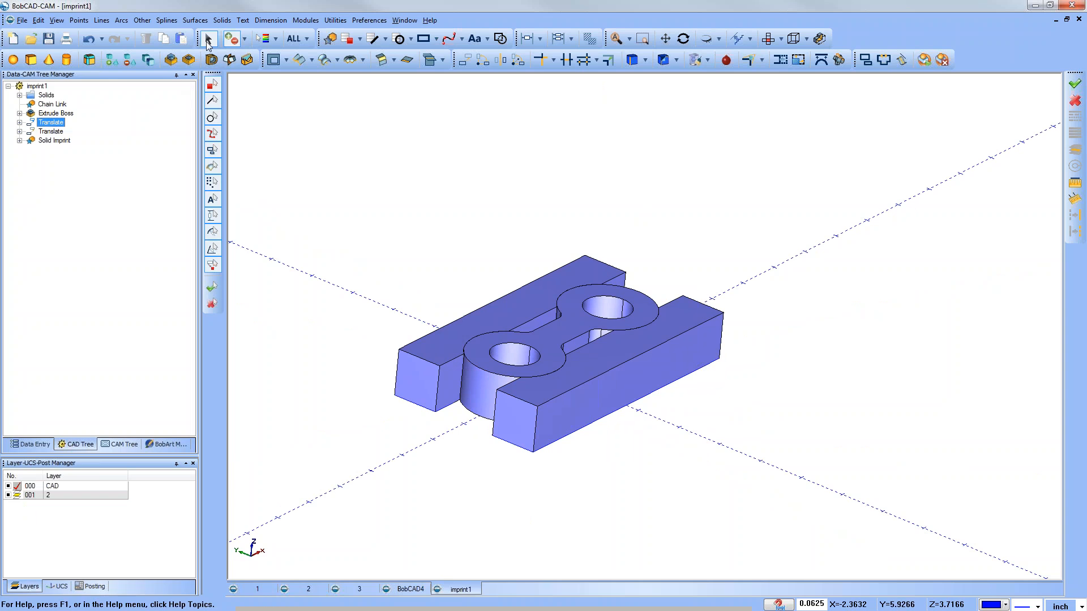
Hide the link solid with Blank to inspect the recesses in both clamping blocks, and close the command.
click(706, 38)
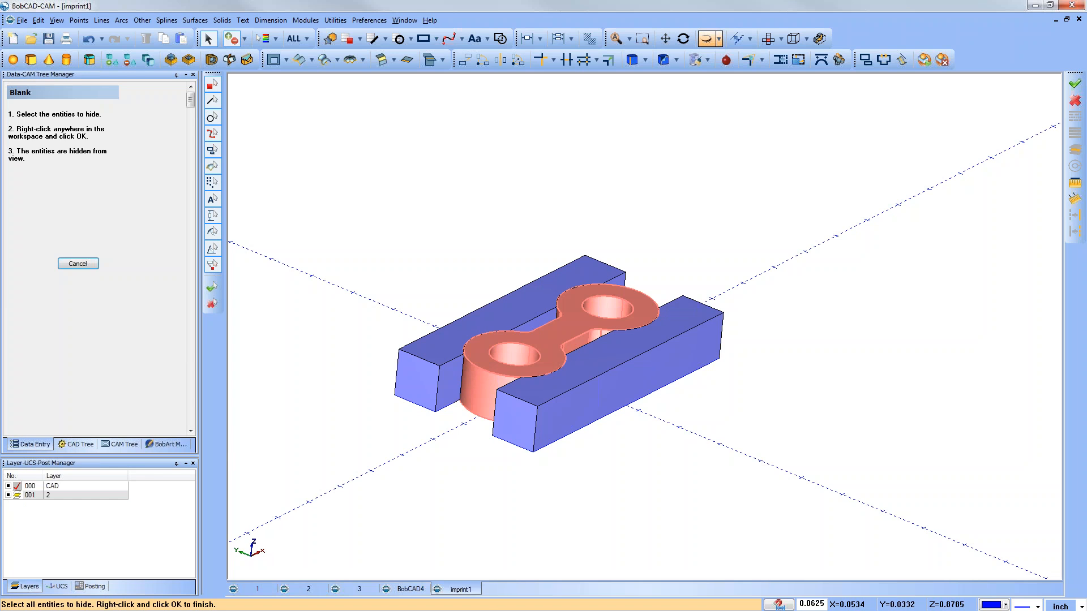
click(541, 340)
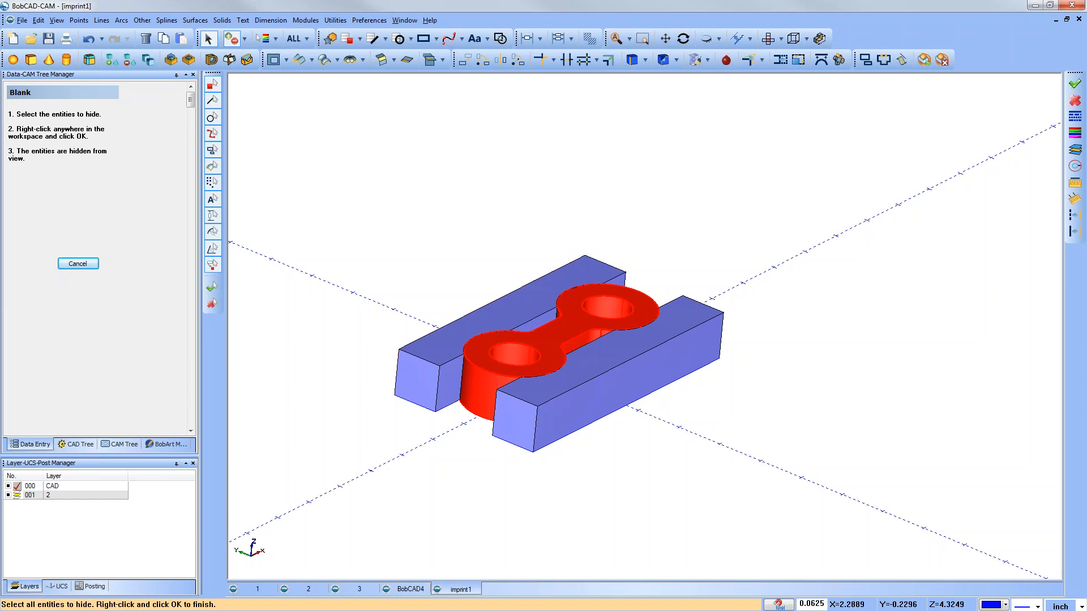
right_click(657, 146)
click(664, 153)
mouse_move(656, 179)
middle_down()
mouse_move(653, 238)
mouse_move(657, 143)
mouse_move(670, 175)
mouse_move(655, 195)
mouse_move(656, 180)
middle_up()
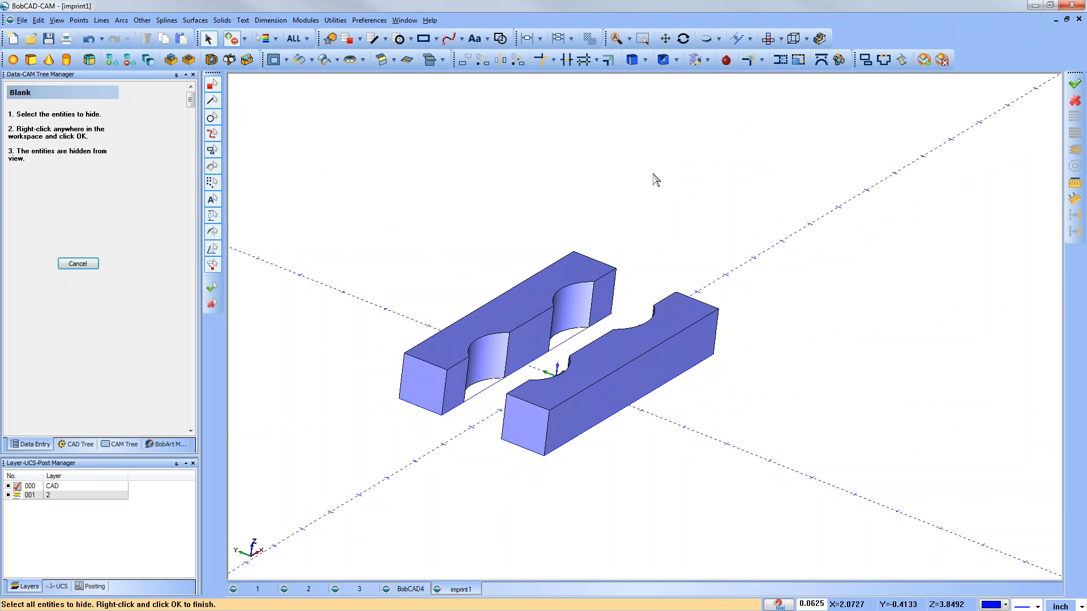
click(576, 273)
middle_drag(570, 289, 560, 346)
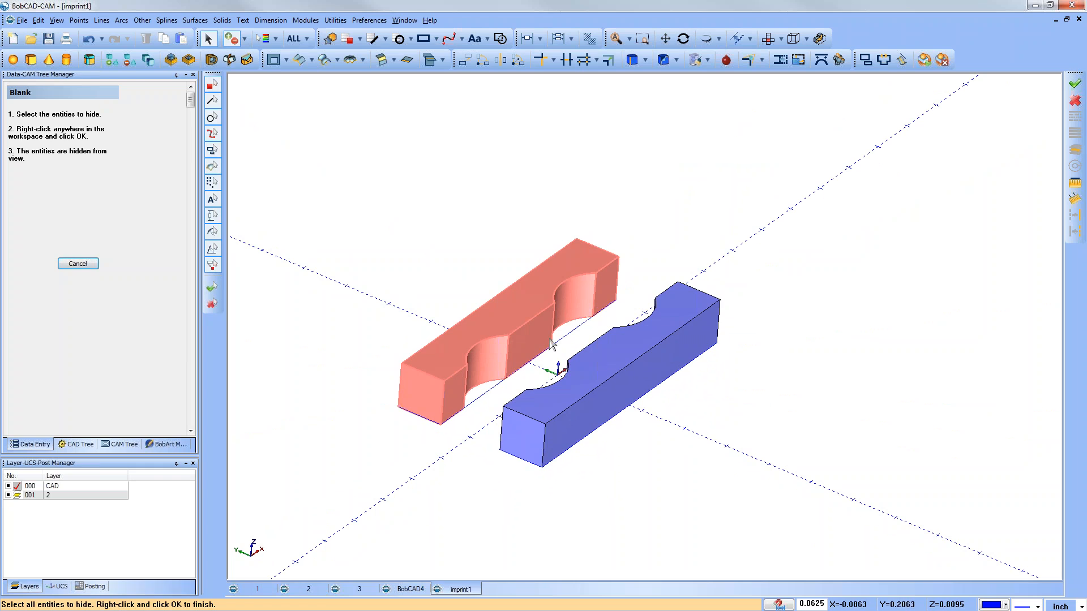
key(Escape)
click(90, 266)
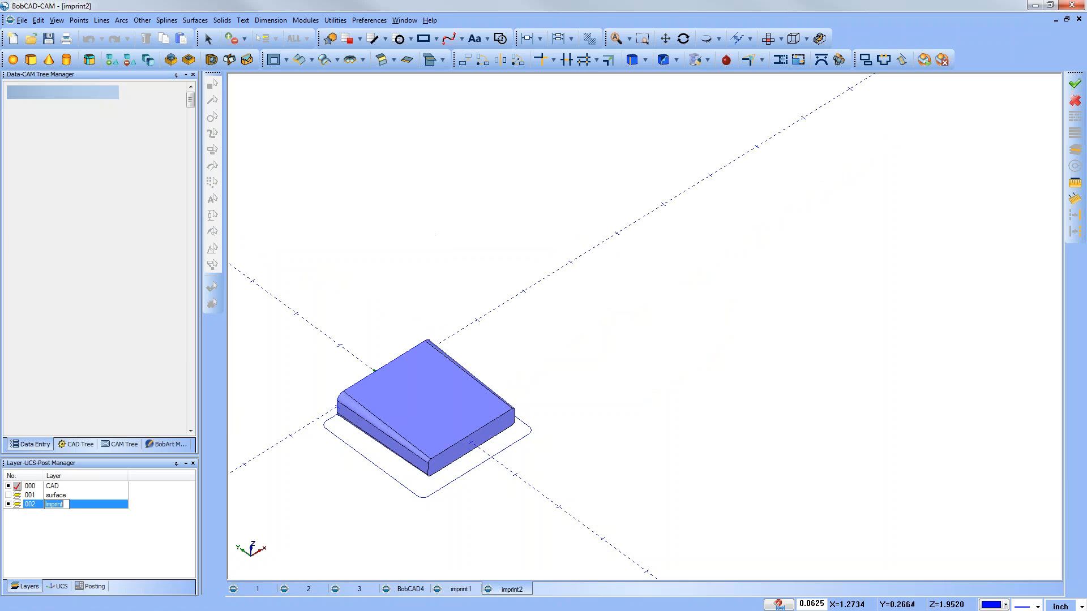
Show the surface layer in imprint2, examine how the curved surface crosses the solid, and hide the layer again.
click(26, 508)
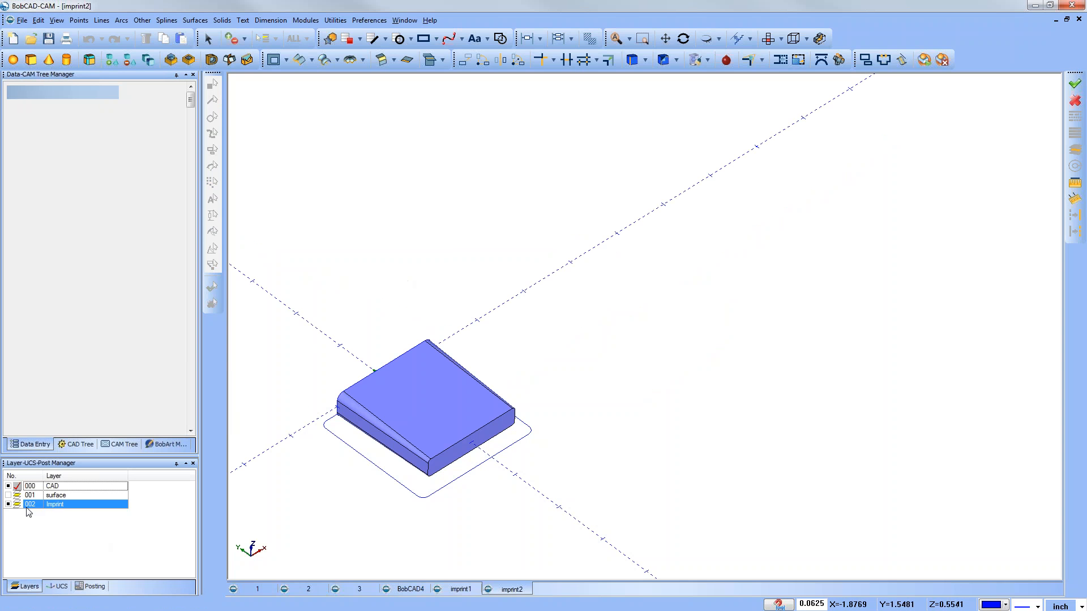
click(9, 496)
click(9, 496)
middle_drag(607, 532, 639, 491)
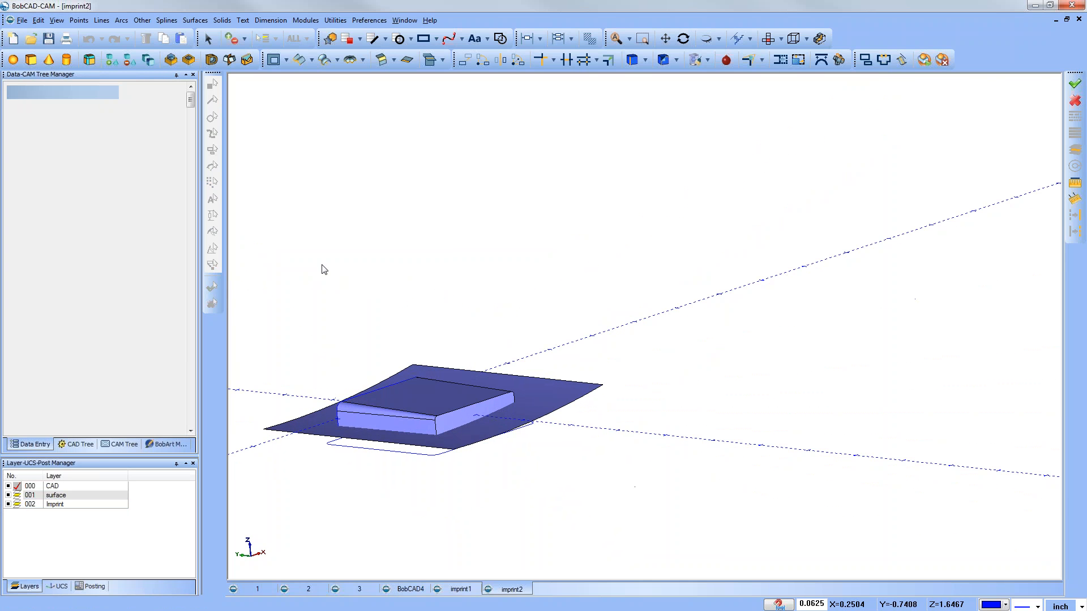
ctrl+middle_drag(477, 442, 542, 373)
click(8, 496)
mouse_move(420, 465)
middle_down()
mouse_move(436, 443)
mouse_move(444, 449)
mouse_move(409, 455)
middle_up()
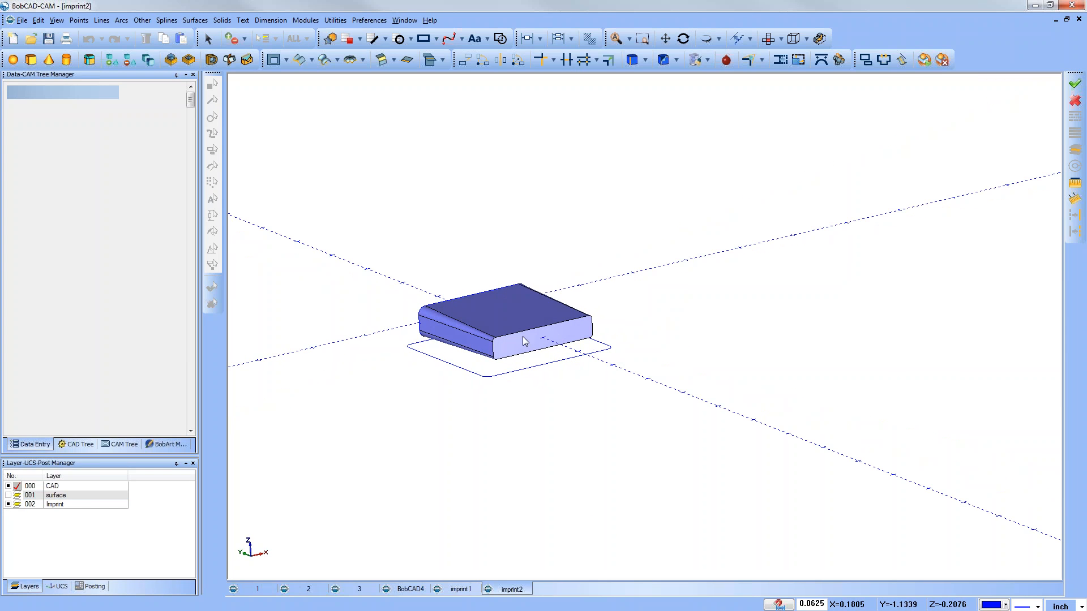
Examine the solid and the rounded rectangle below it from several angles, briefly showing the surface layer for comparison.
middle_drag(510, 347, 535, 346)
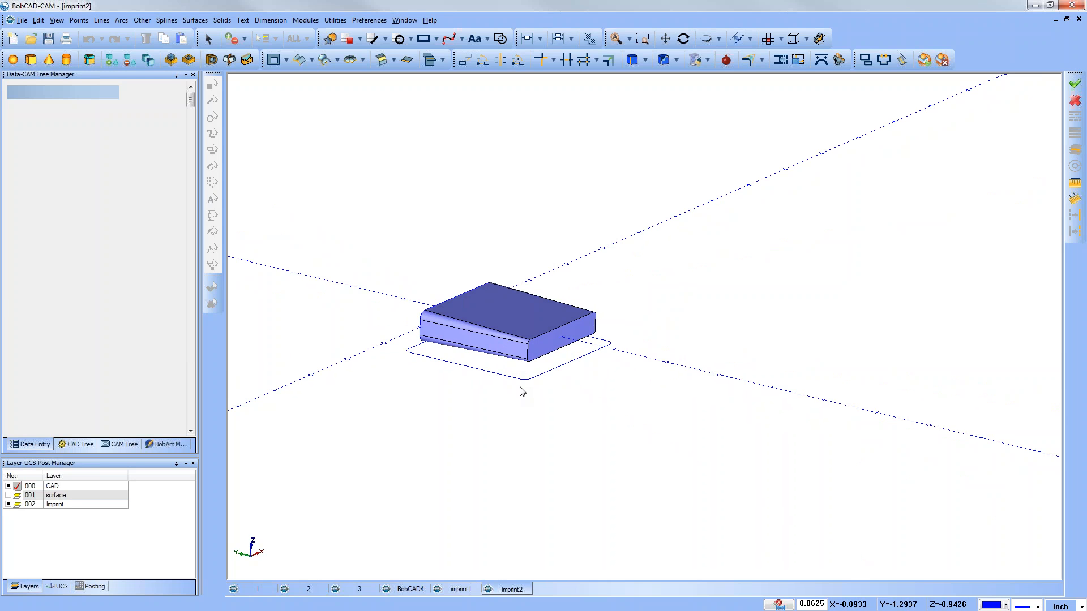
middle_drag(535, 313, 592, 315)
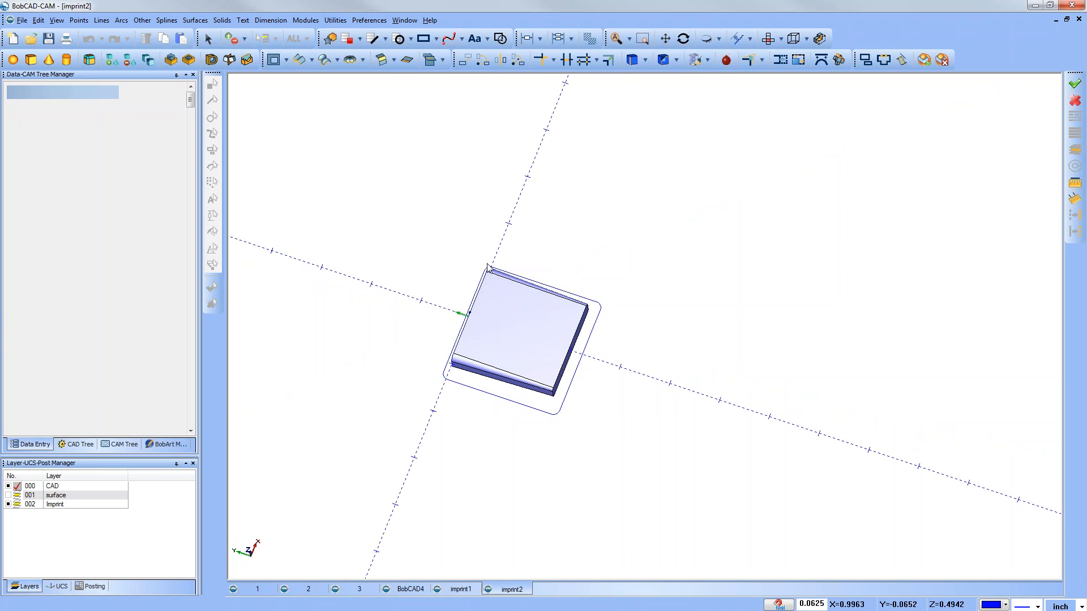
middle_drag(520, 381, 498, 318)
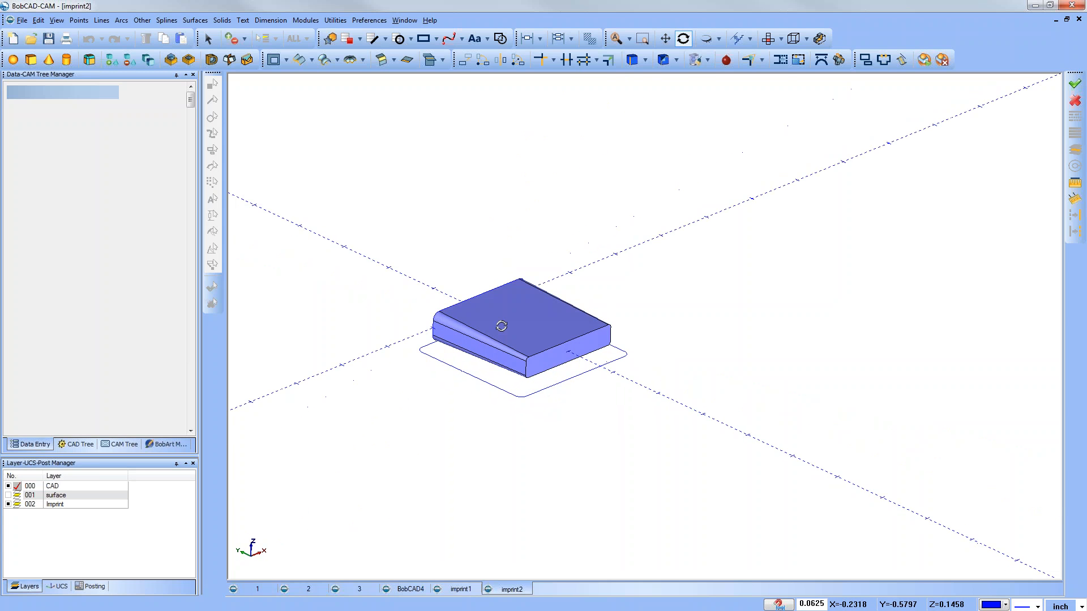
middle_drag(577, 338, 566, 309)
click(8, 496)
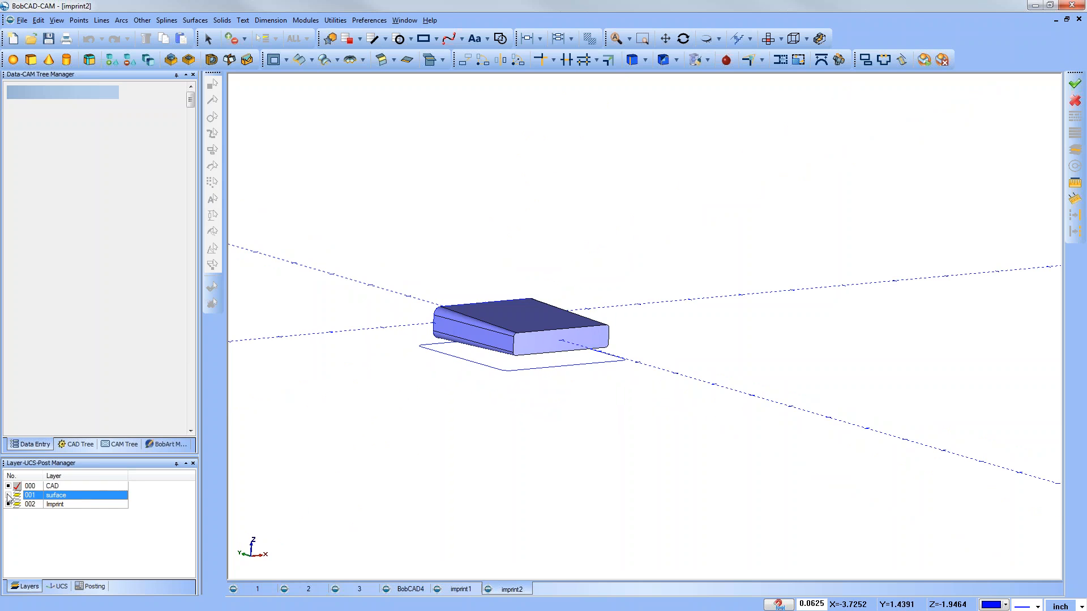
mouse_move(510, 371)
middle_down()
mouse_move(508, 343)
mouse_move(527, 347)
mouse_move(539, 364)
mouse_move(527, 382)
mouse_move(514, 375)
middle_up()
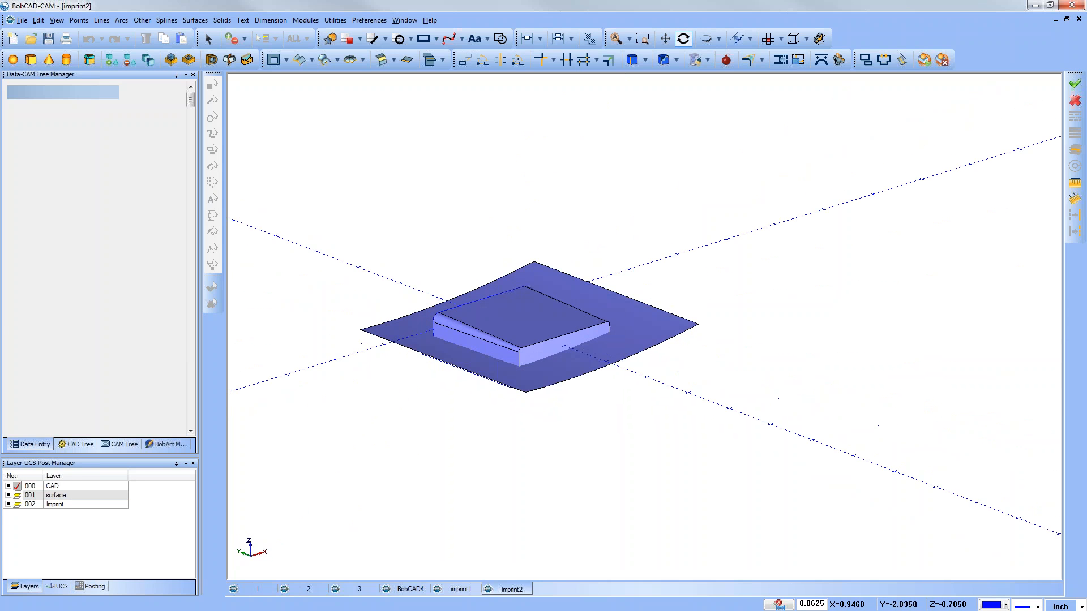
click(8, 495)
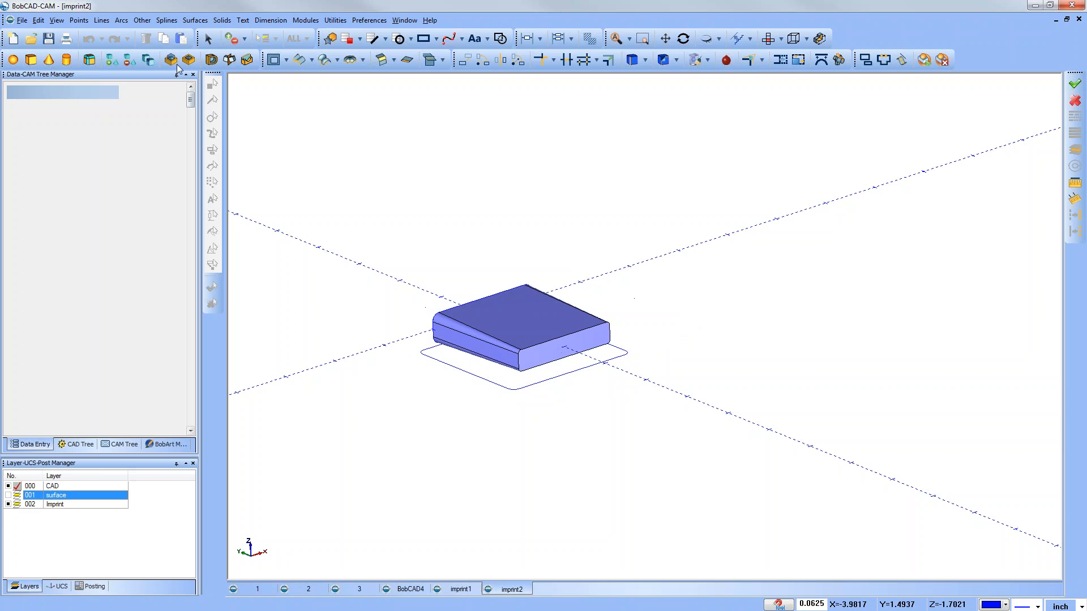
Create a Solid Imprint from the rounded rectangle profile and the solid, using End Surface with the curved sheet from the surface layer.
click(248, 62)
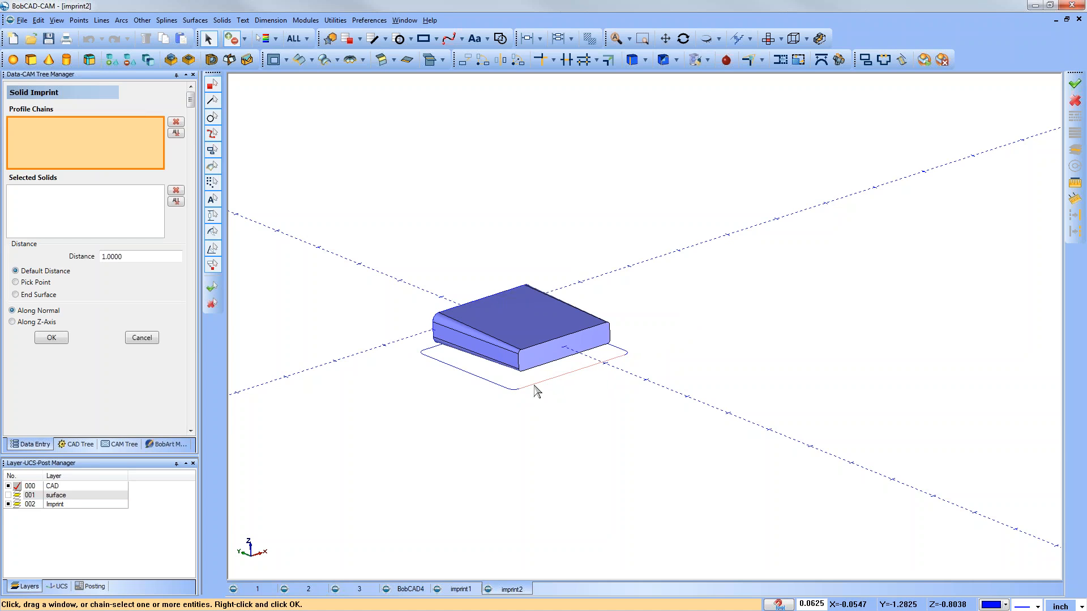
click(535, 390)
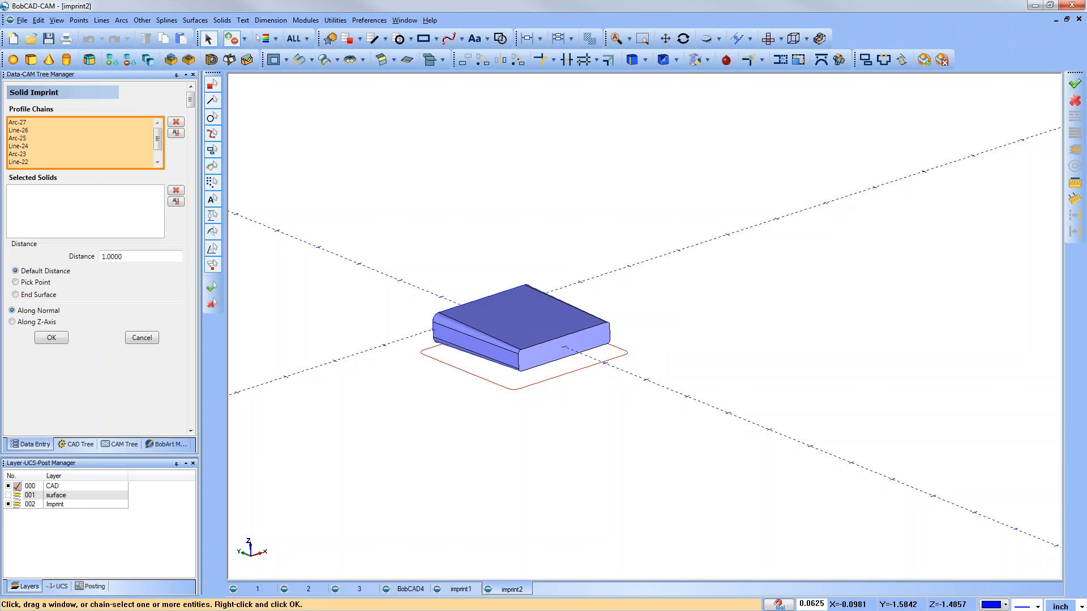
click(15, 295)
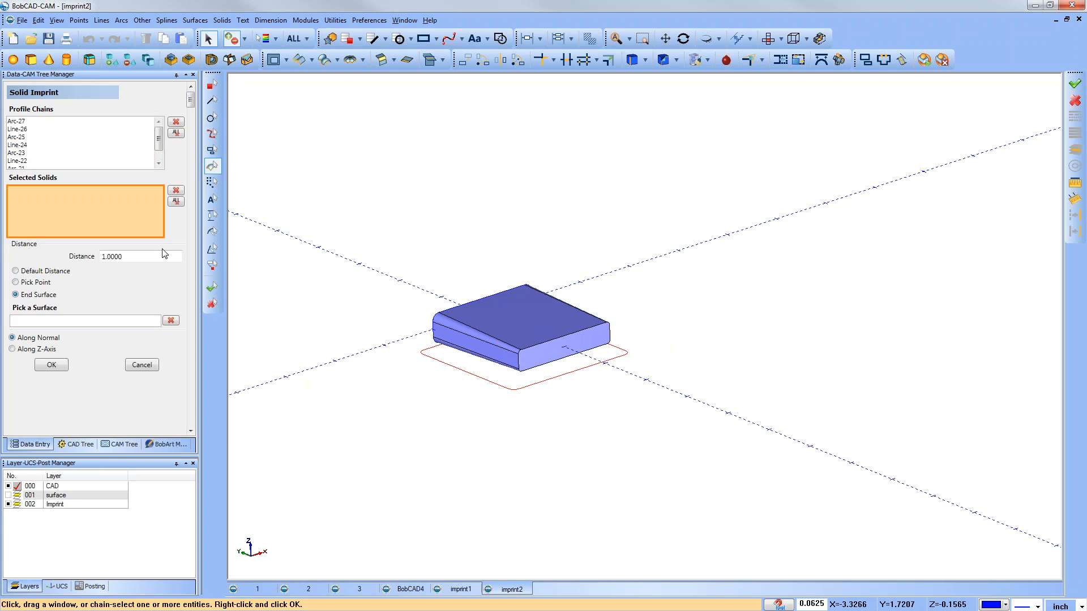
click(552, 334)
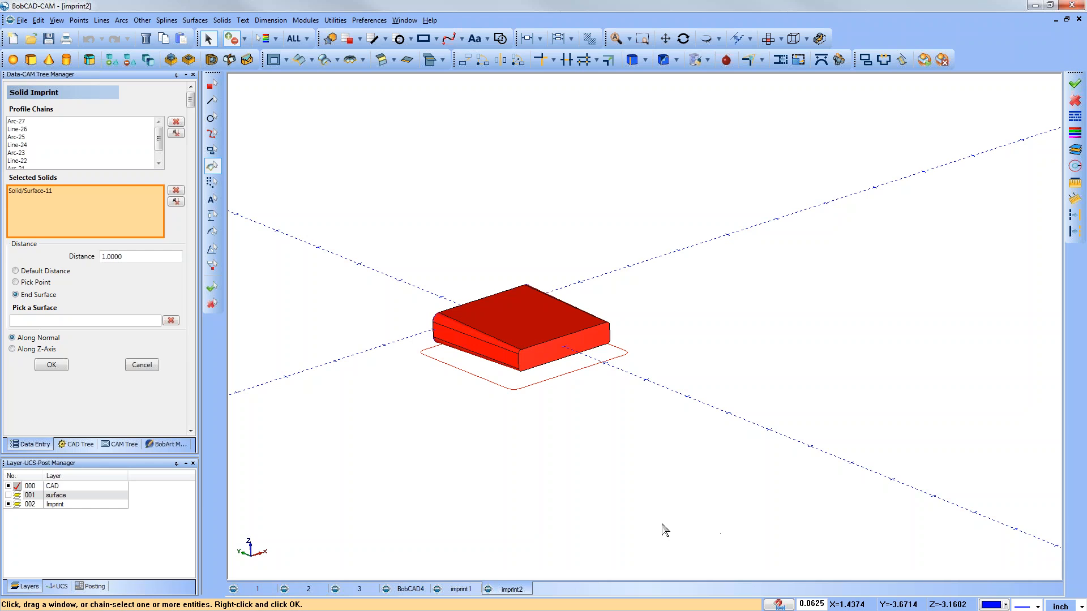
click(78, 321)
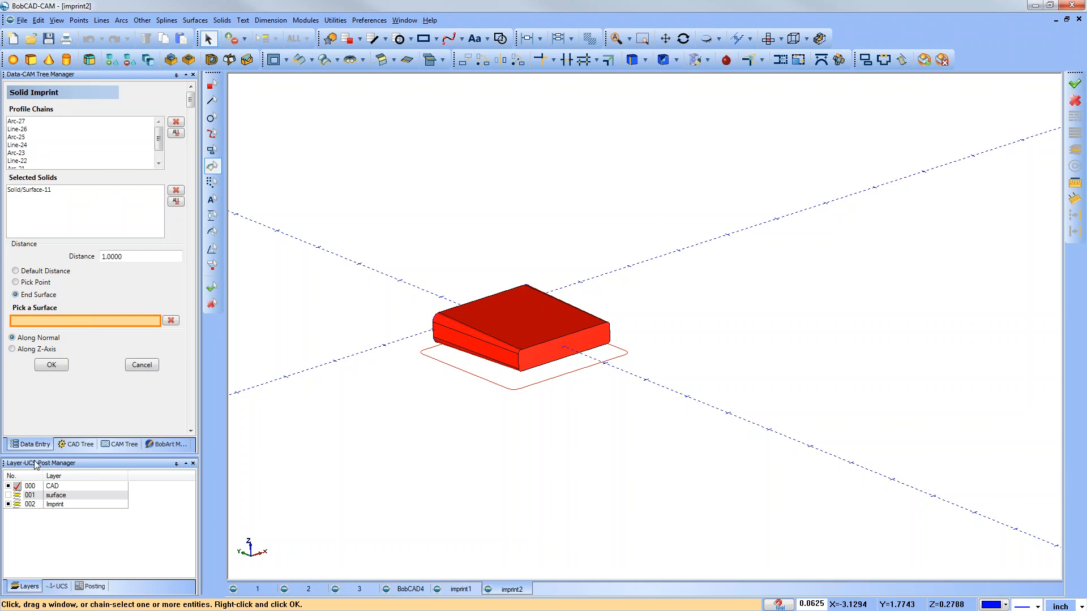
click(9, 496)
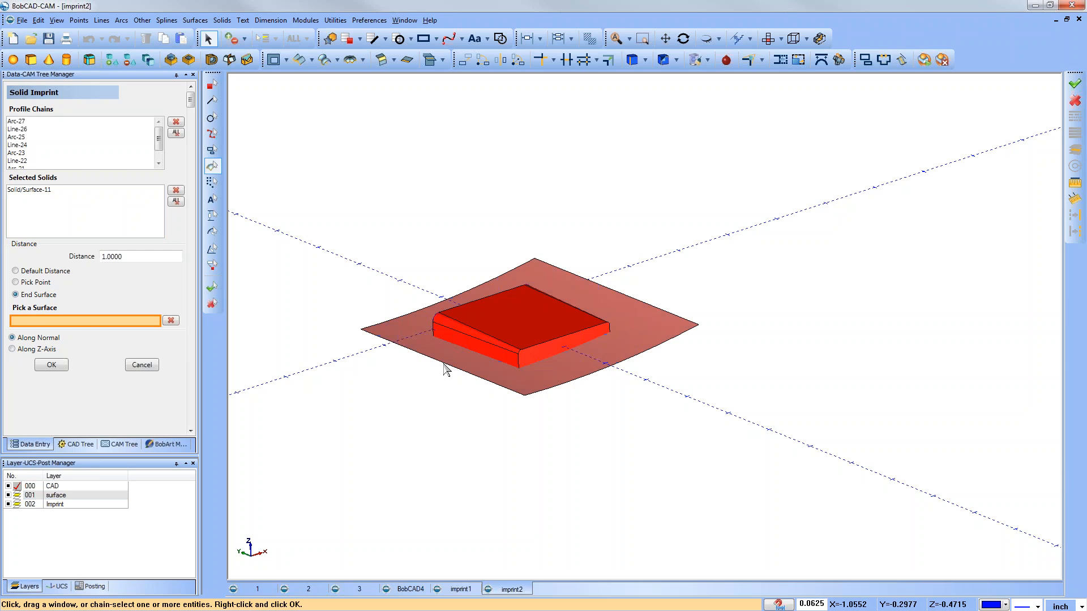
click(447, 365)
middle_drag(613, 512, 547, 423)
right_click(379, 423)
click(400, 235)
Hide the surface layer and make the Imprint layer active.
mouse_move(624, 417)
middle_down()
mouse_move(597, 385)
mouse_move(634, 422)
middle_up()
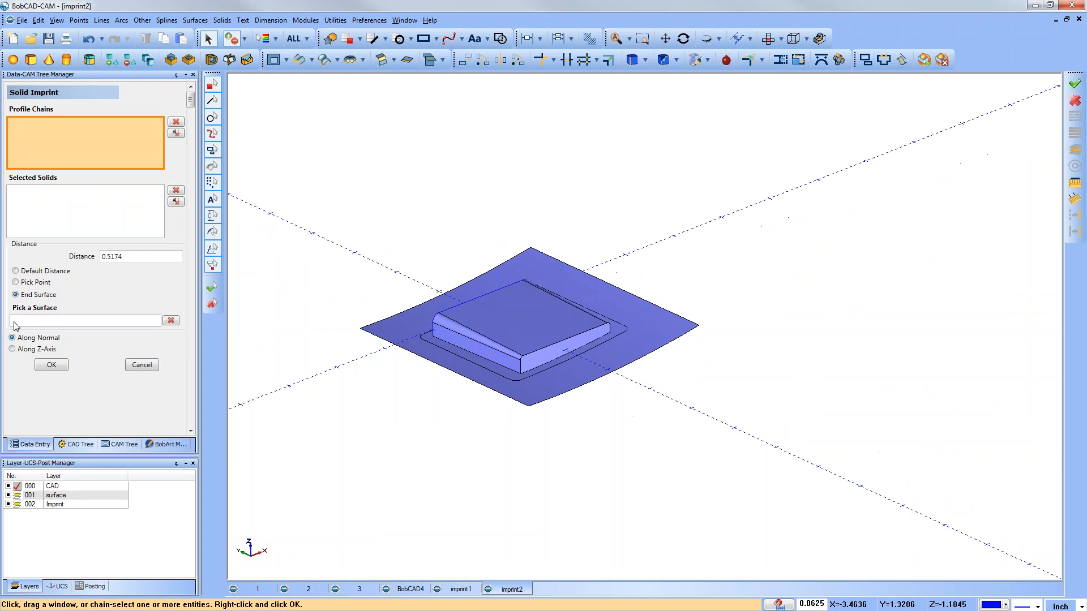
click(8, 496)
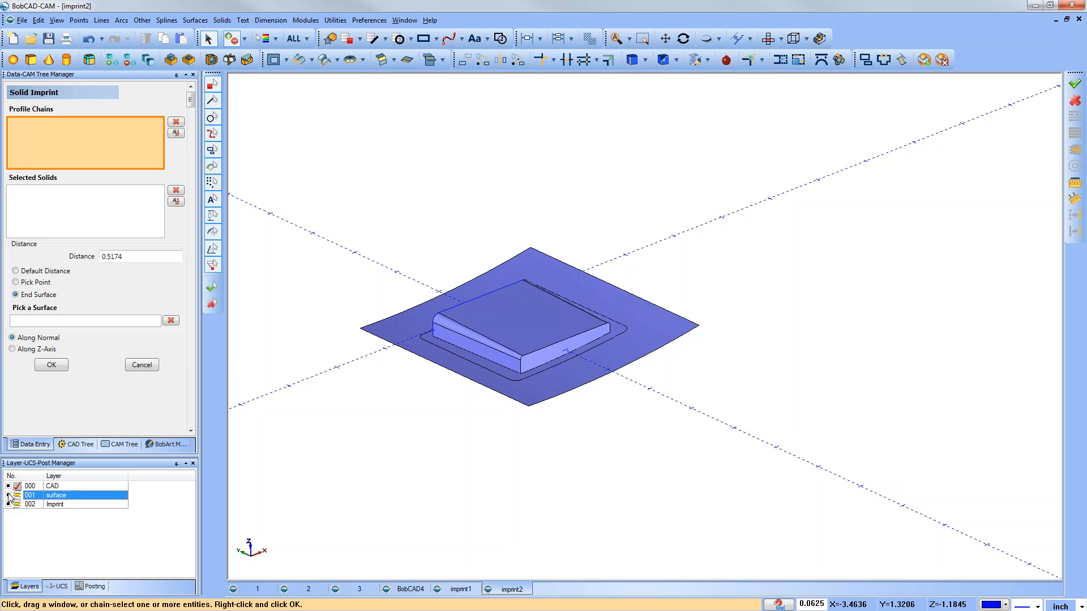
click(140, 365)
middle_drag(539, 431, 500, 401)
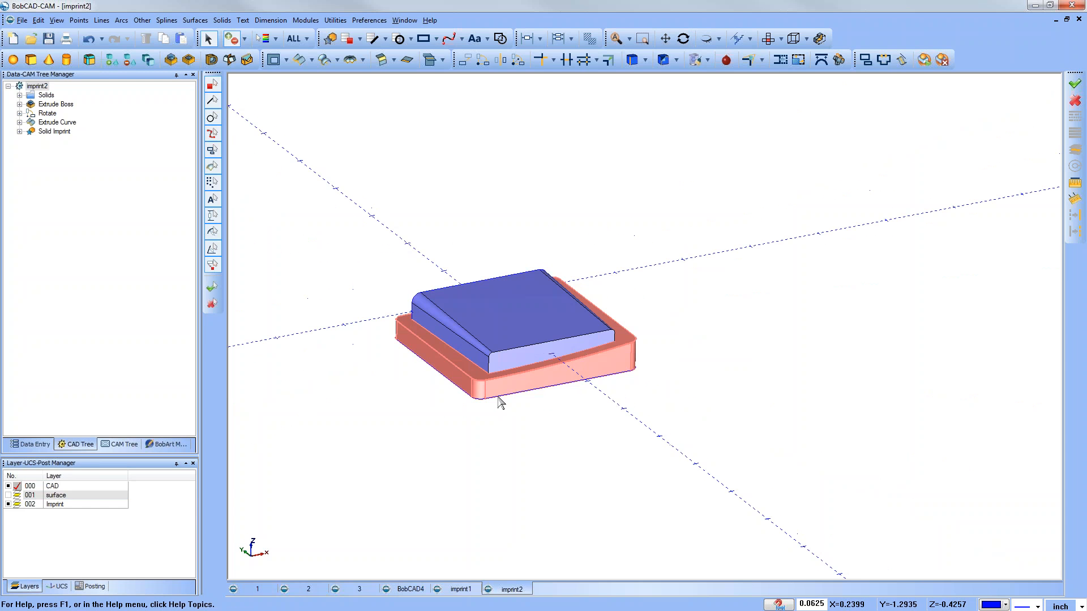
click(18, 505)
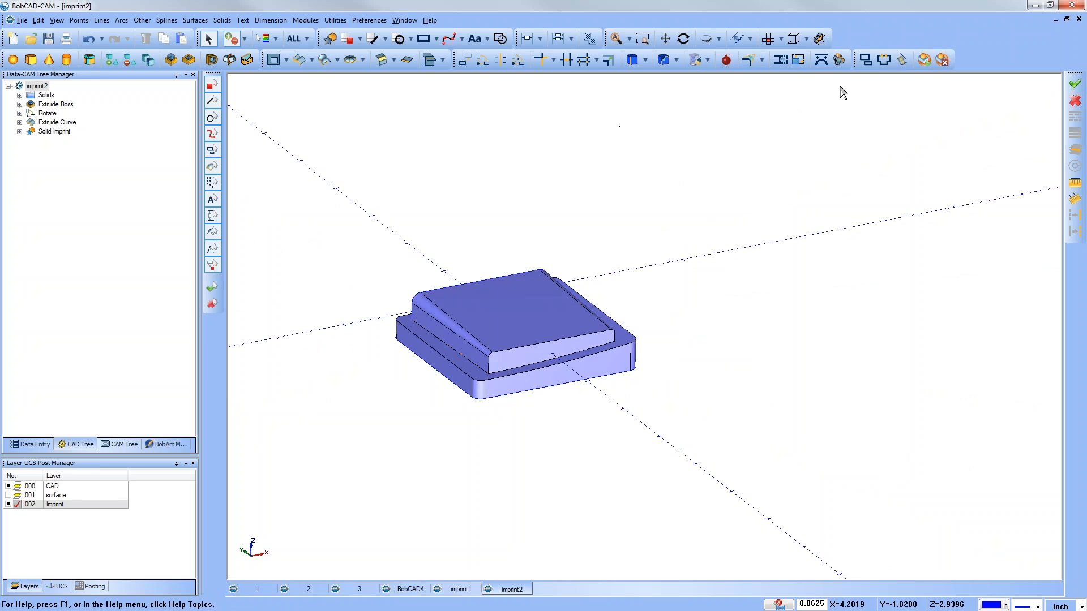
Use Blank to hide the original solid and the leftover side profile above the imprinted block.
click(705, 39)
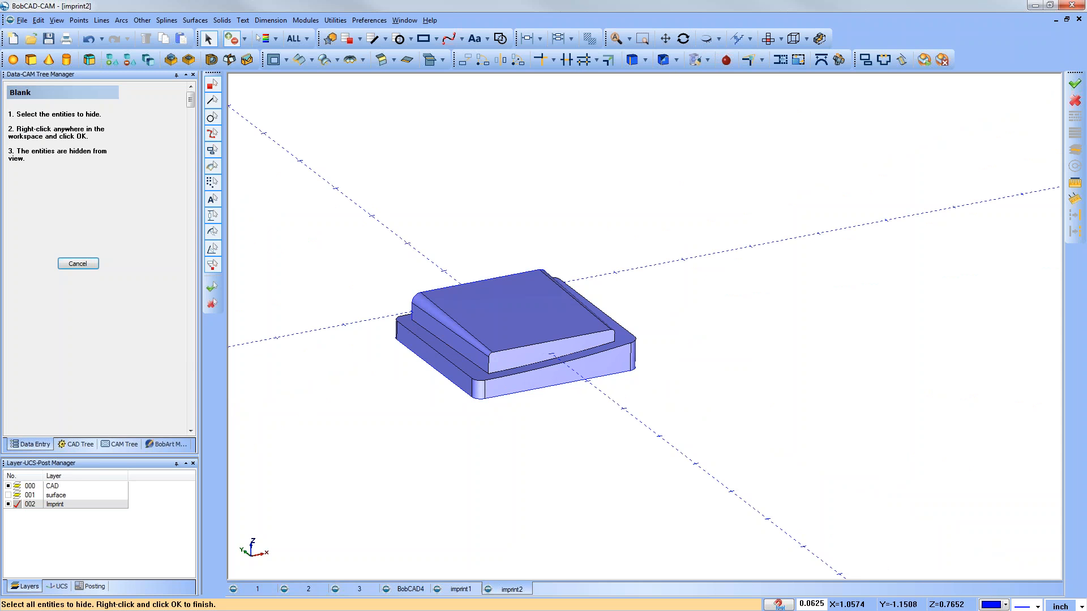
click(562, 305)
right_click(673, 221)
click(684, 226)
mouse_move(684, 228)
middle_down()
mouse_move(655, 259)
mouse_move(669, 238)
middle_up()
middle_drag(530, 309, 451, 334)
middle_drag(538, 405, 349, 170)
click(494, 286)
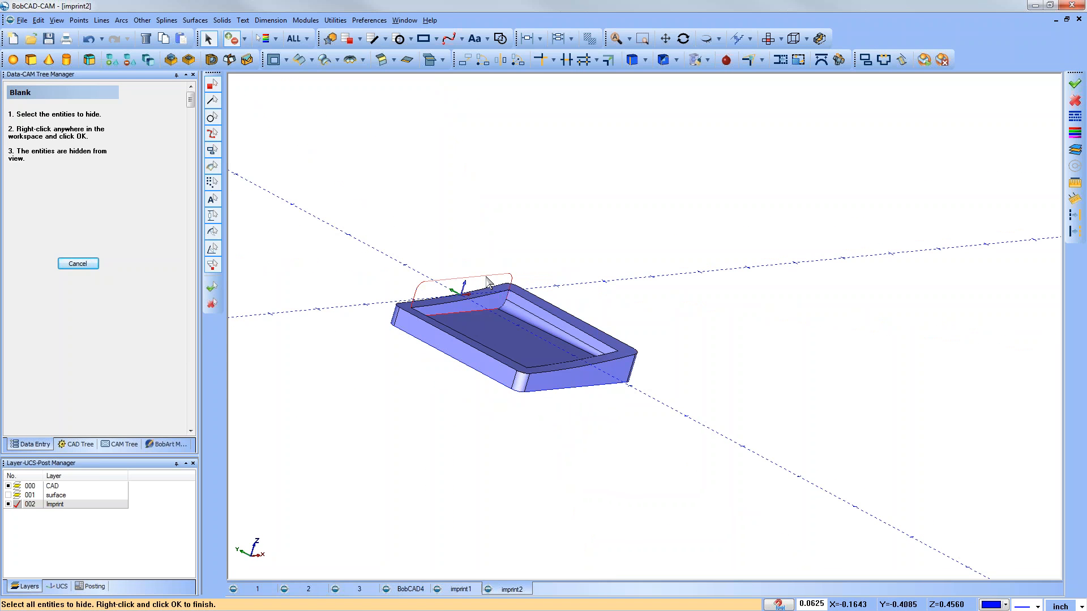
right_click(571, 266)
click(586, 270)
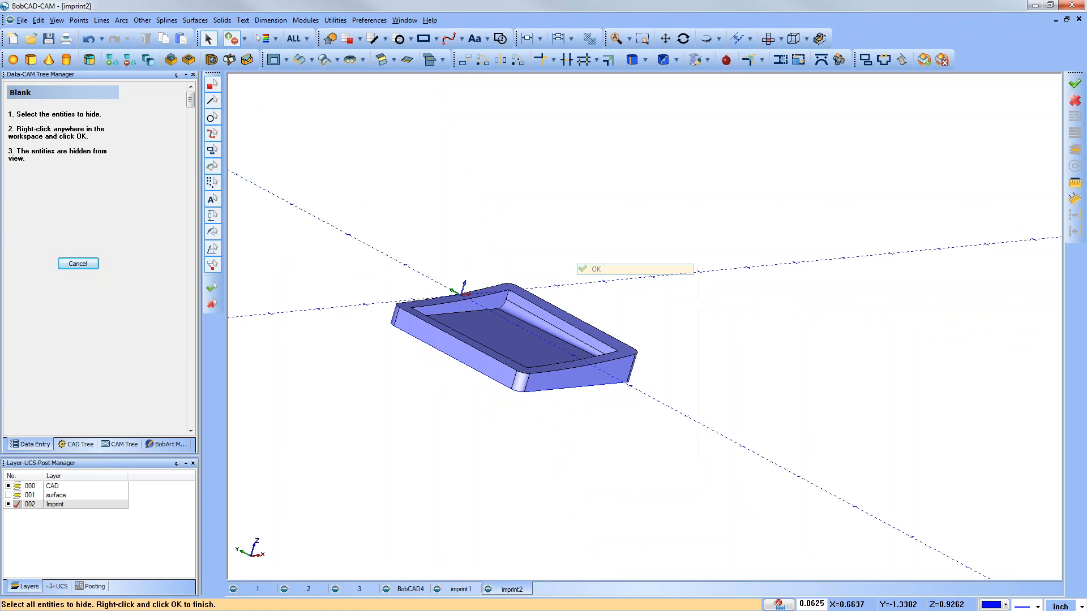
middle_drag(468, 264, 444, 299)
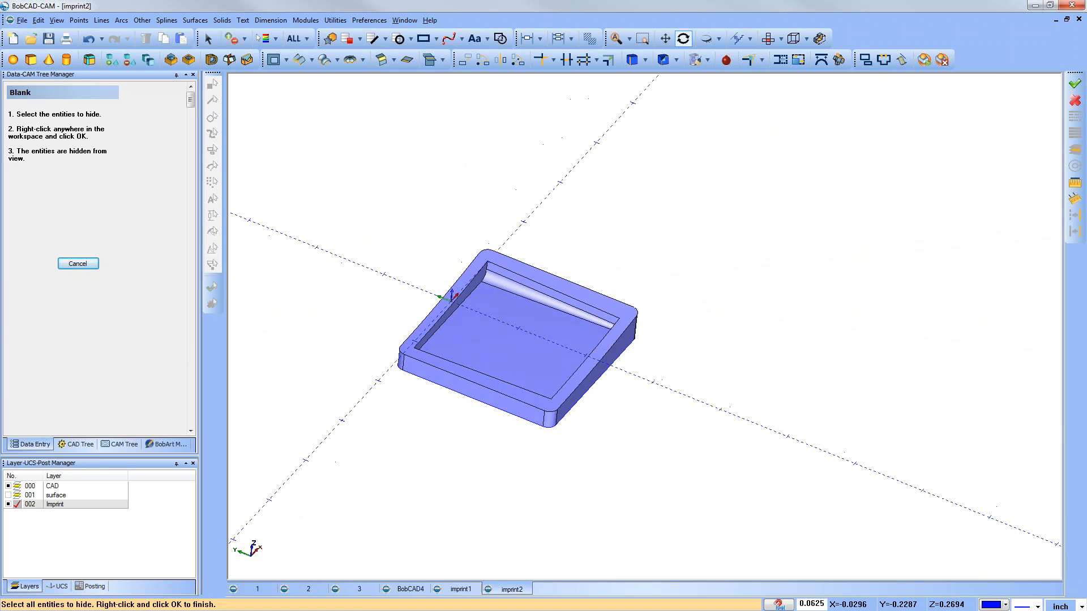
Examine the imprinted block's curved upper edge in a front view and its recess from several angles, and close Blank.
click(770, 41)
click(781, 41)
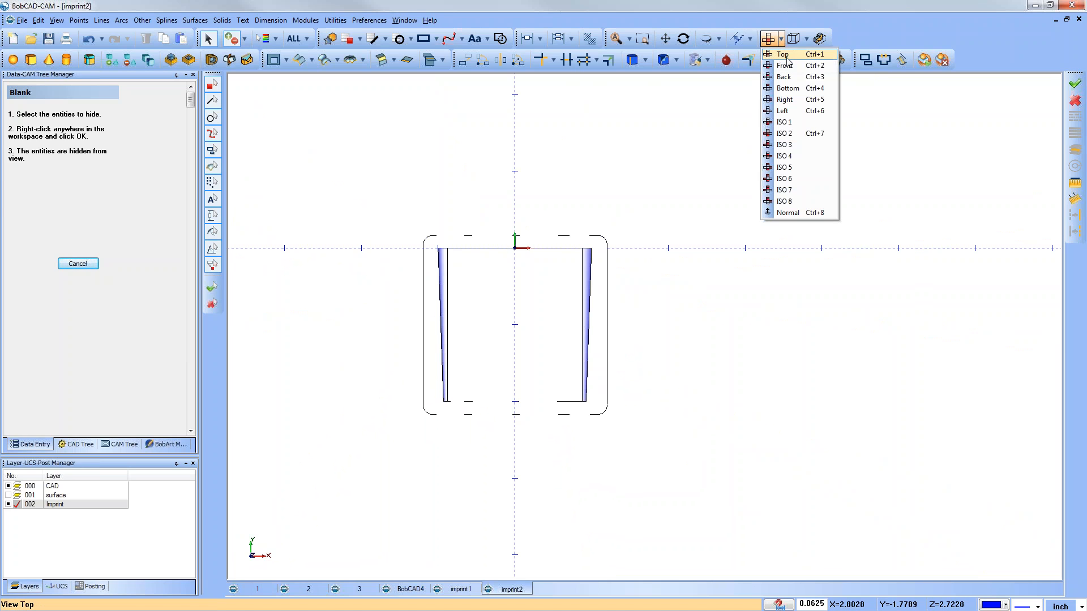
click(787, 51)
scroll(500, 363, up, 5)
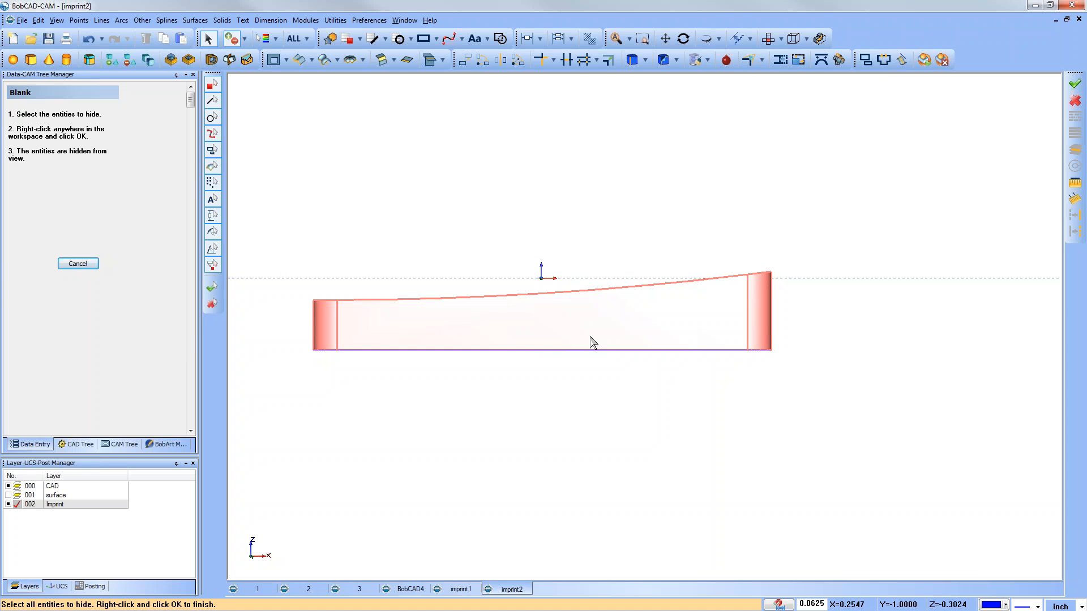
middle_drag(543, 322, 576, 365)
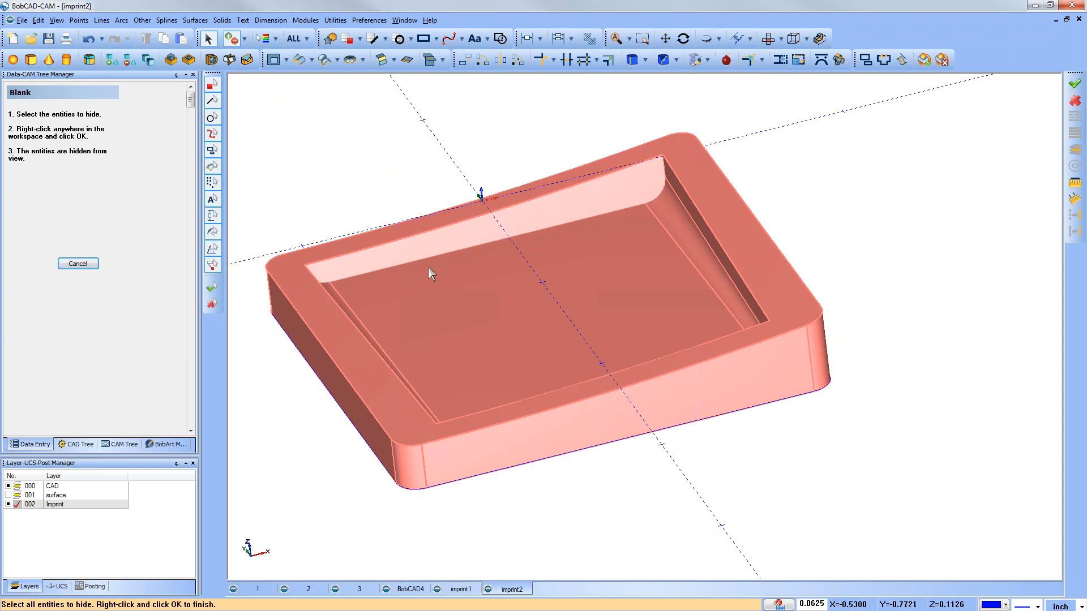
middle_drag(469, 292, 697, 466)
middle_drag(448, 233, 533, 202)
middle_drag(608, 284, 317, 159)
middle_drag(666, 372, 595, 381)
scroll(767, 492, down, 2)
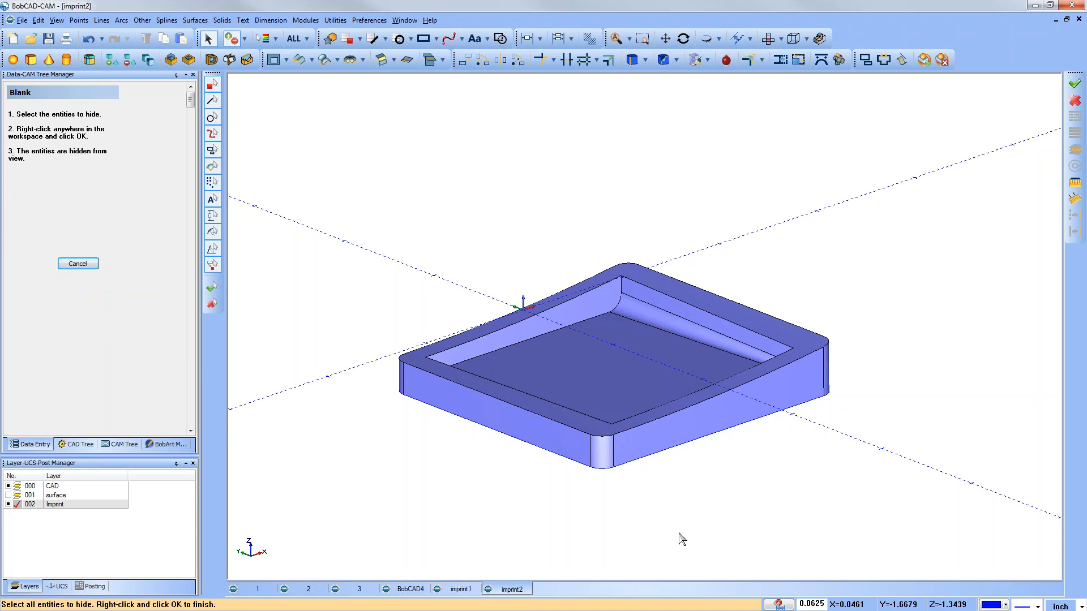
click(78, 264)
click(247, 60)
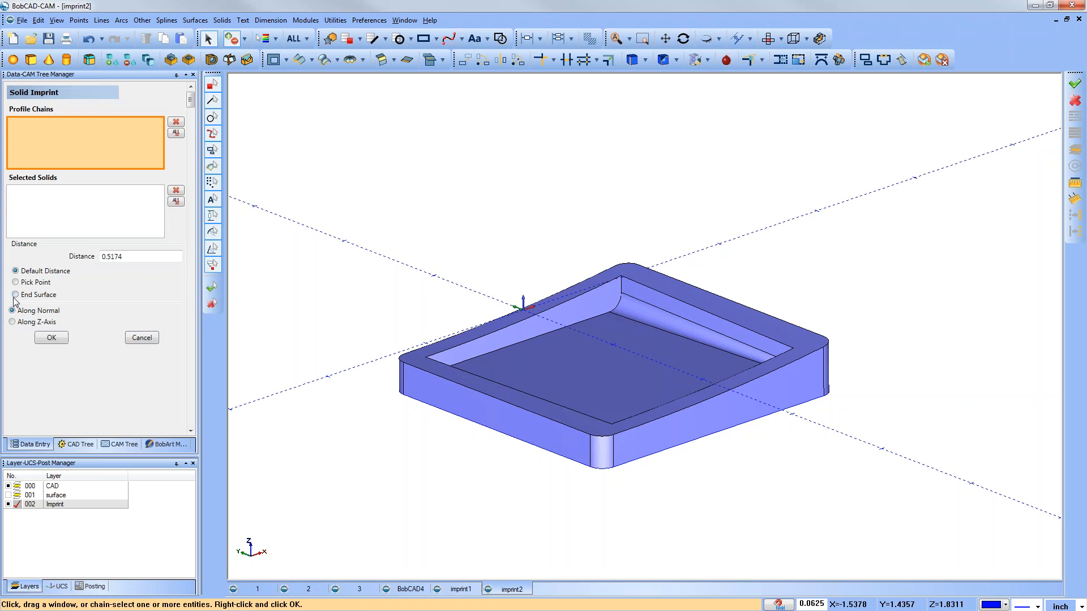
click(15, 295)
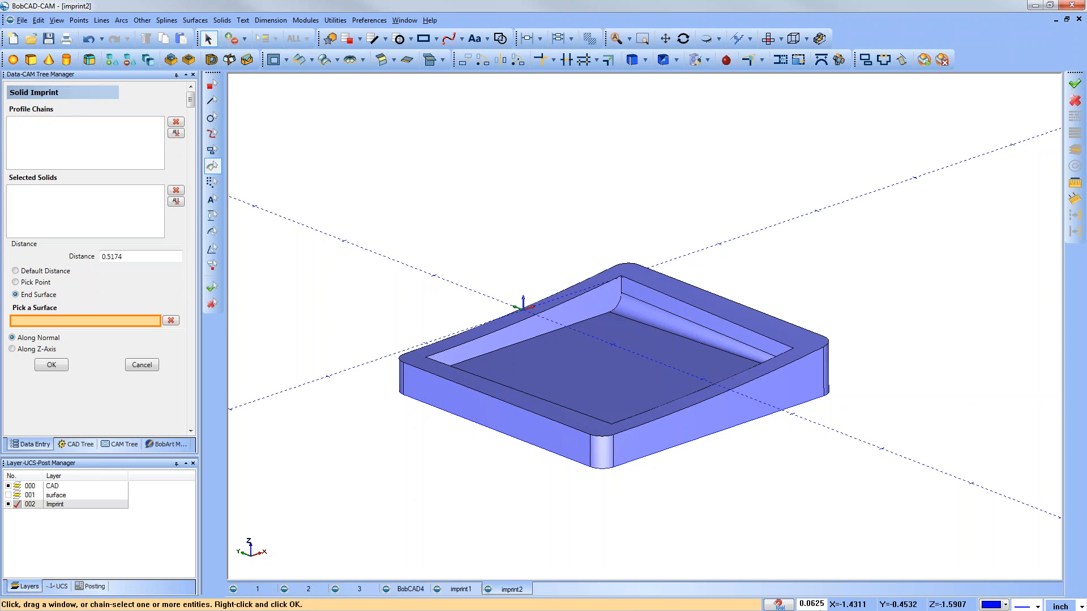
click(142, 365)
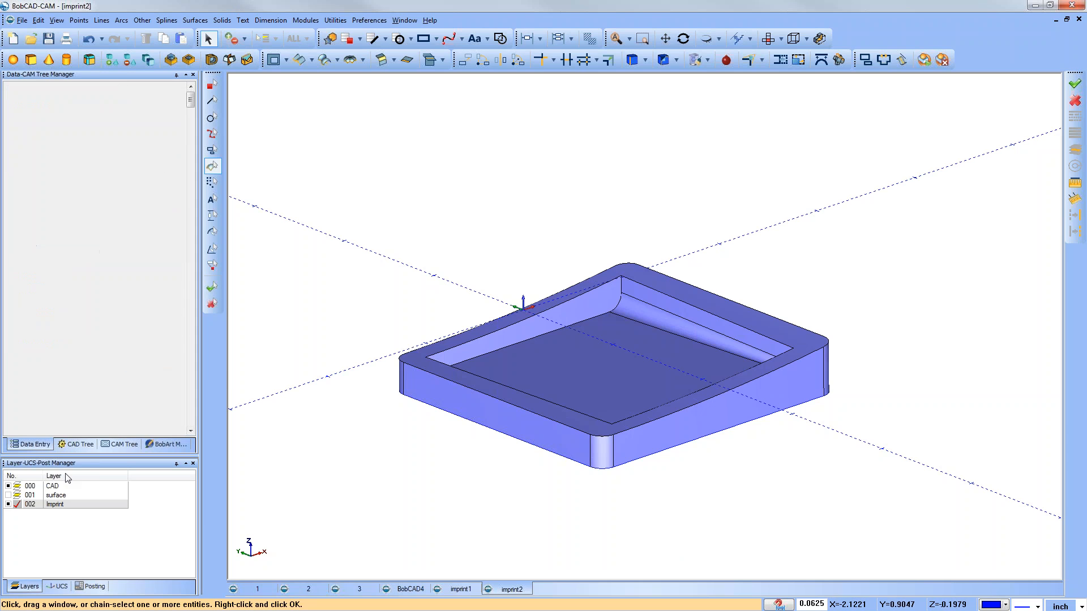
Undo the hiding of the original solid and side profile and the Solid Imprint that used the curved end surface.
click(92, 41)
click(90, 42)
click(90, 43)
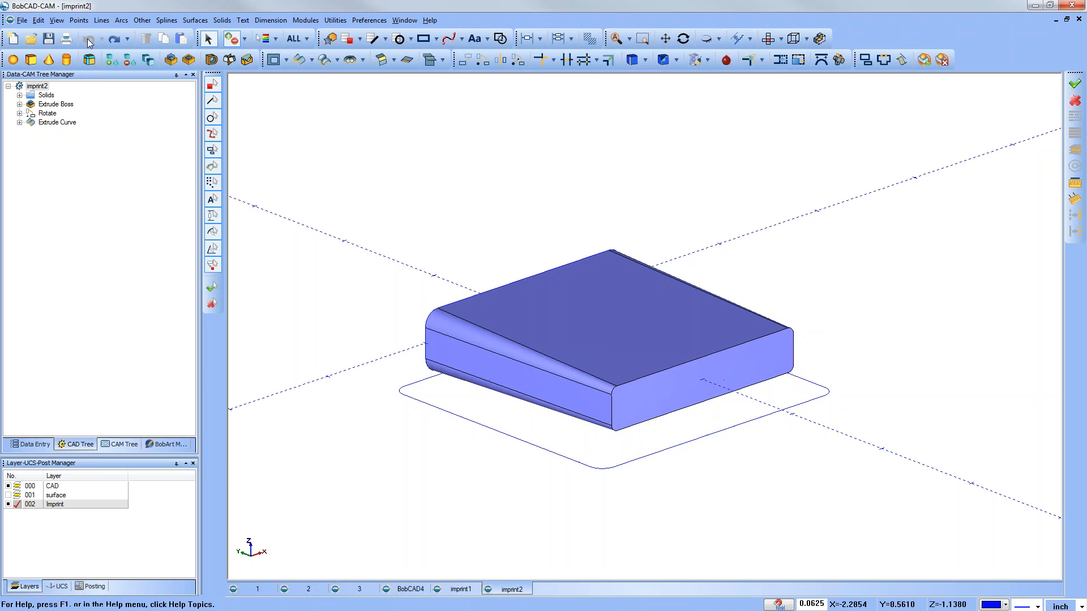
click(115, 41)
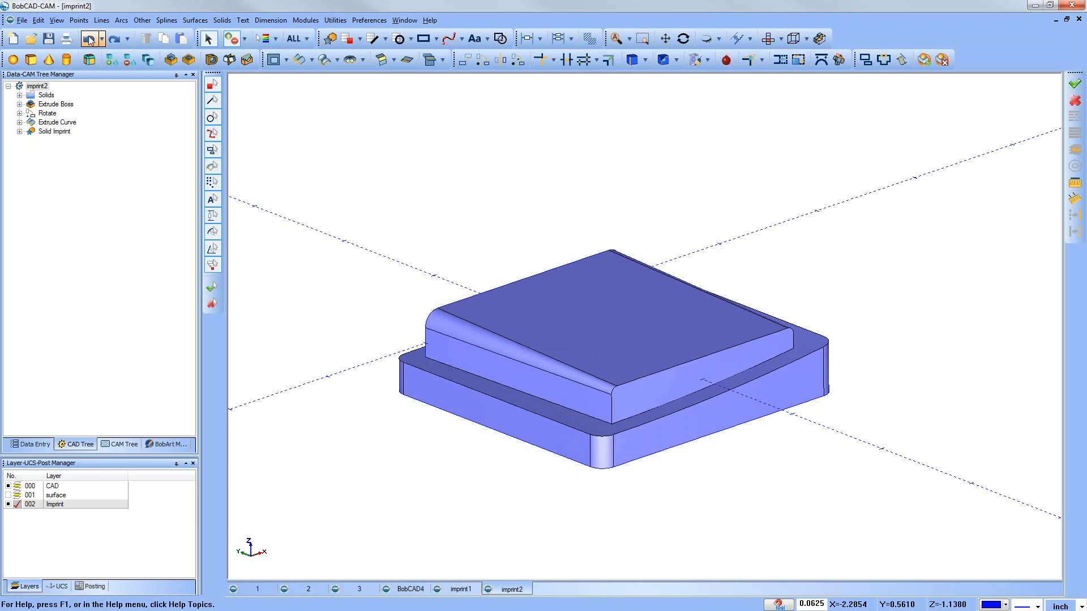
click(90, 40)
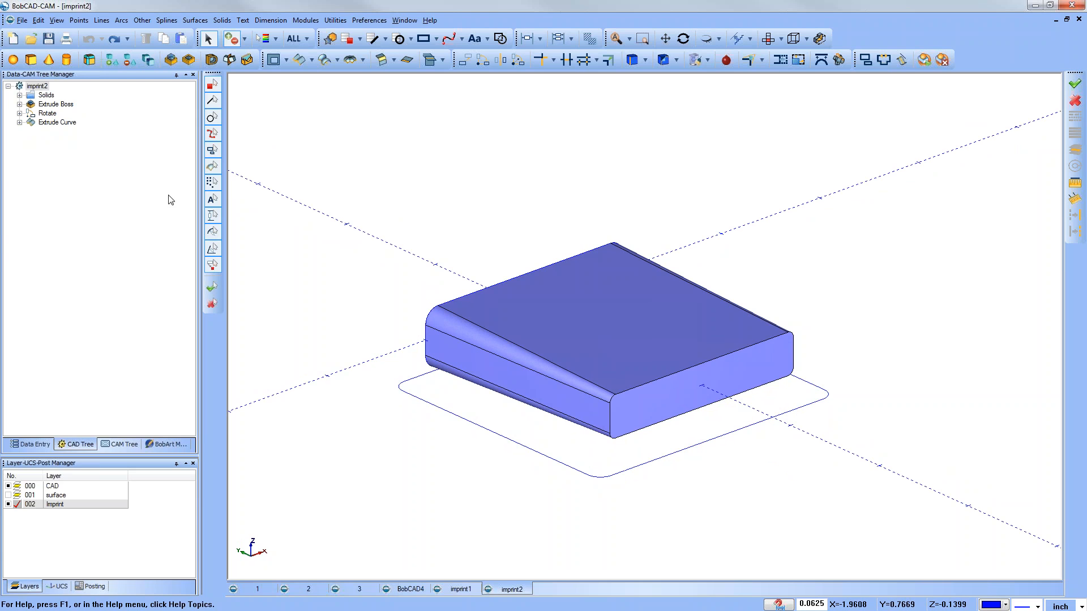
Set up a new Solid Imprint with Default Distance, using the rounded rectangle as profile chain and the wedge-like block as solid.
click(247, 60)
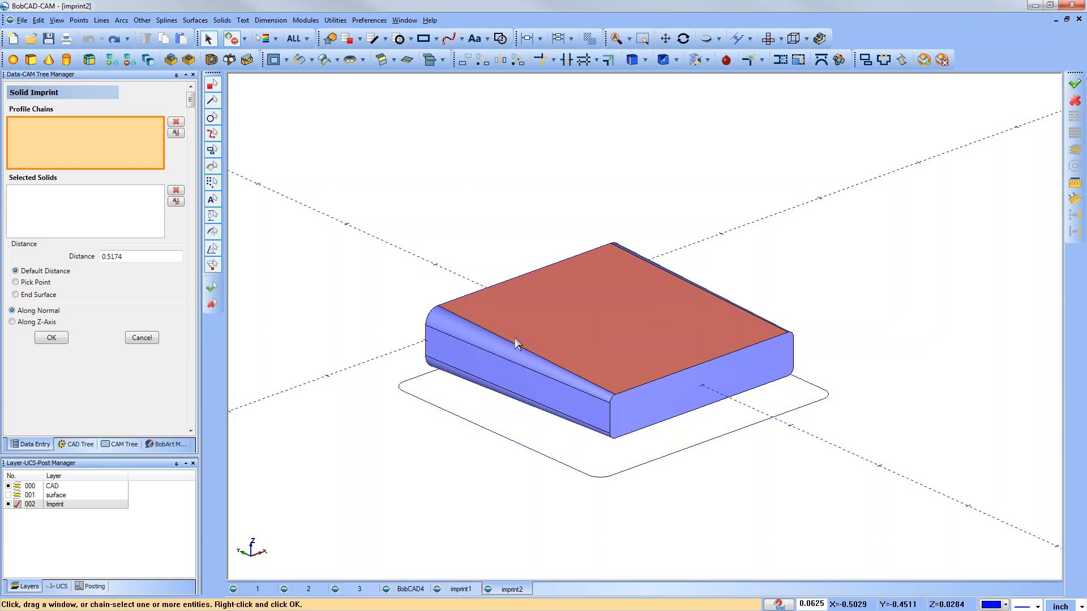
click(30, 295)
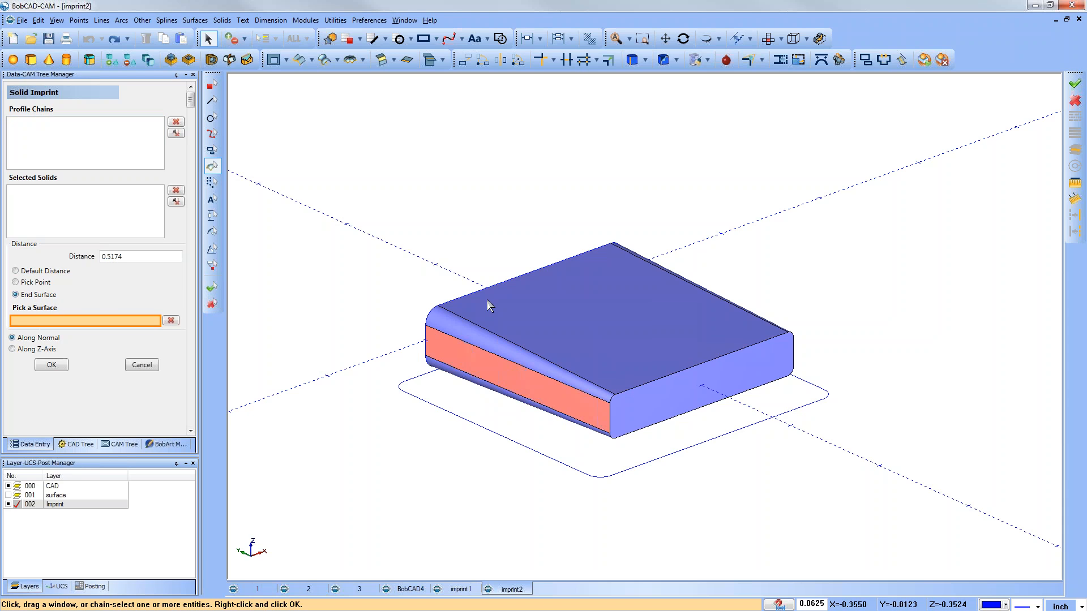
click(26, 273)
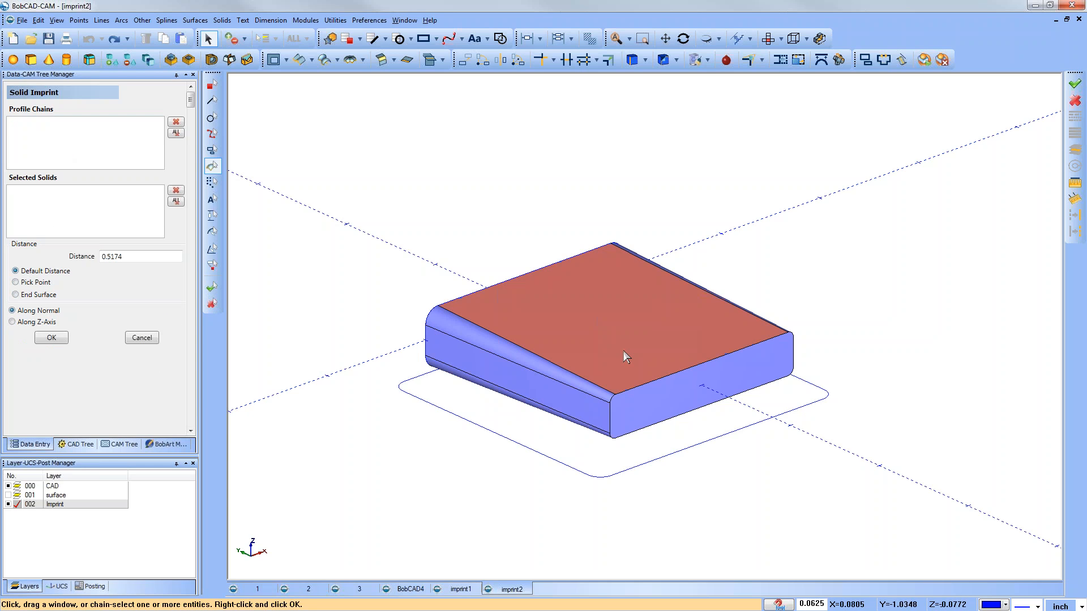
click(126, 146)
click(502, 442)
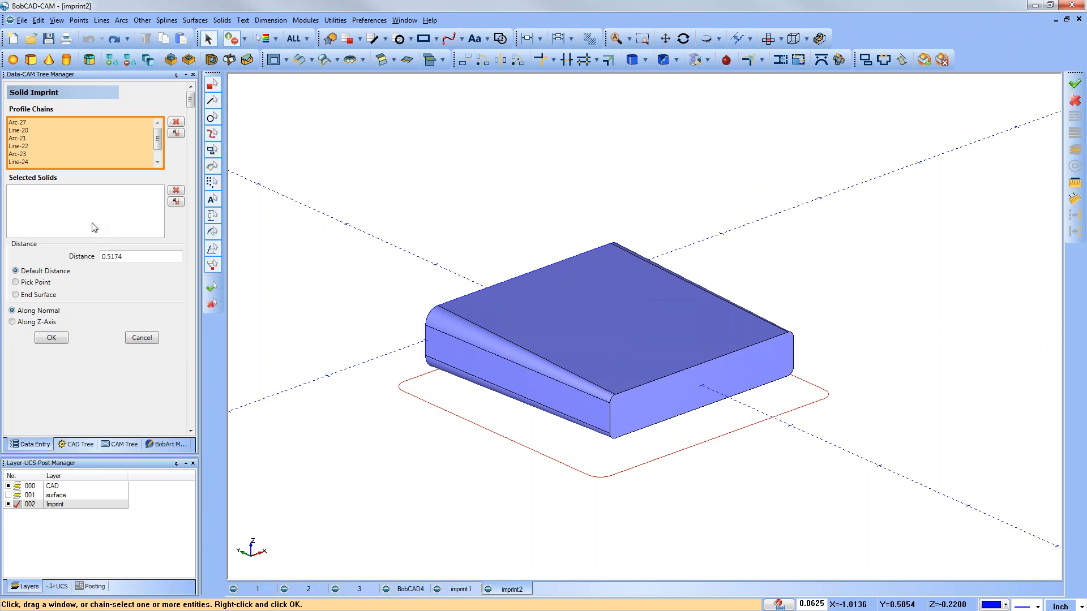
click(94, 227)
click(494, 369)
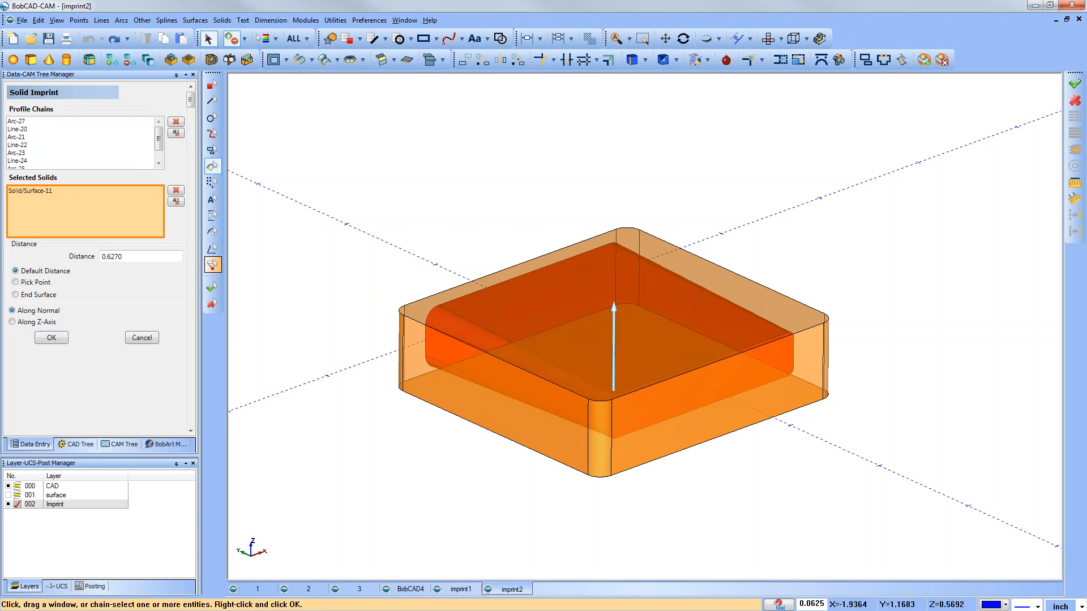
Set the imprint distance to 0.25, create the imprint, and close Solid Imprint.
drag(129, 256, 74, 256)
text(.25)
key(Tab)
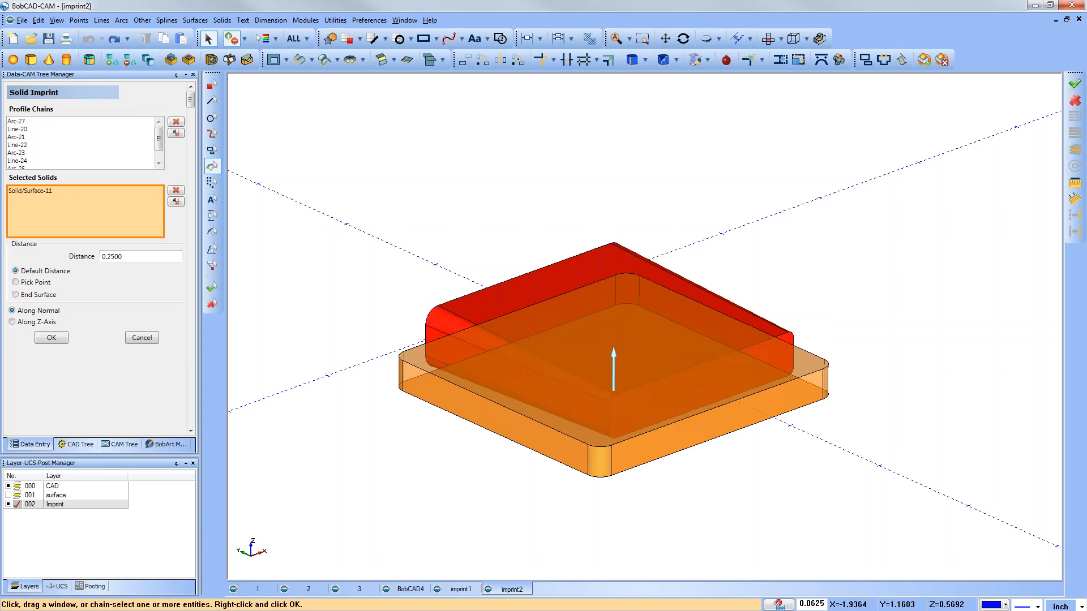
middle_drag(626, 391, 607, 368)
click(52, 337)
middle_drag(674, 453, 781, 391)
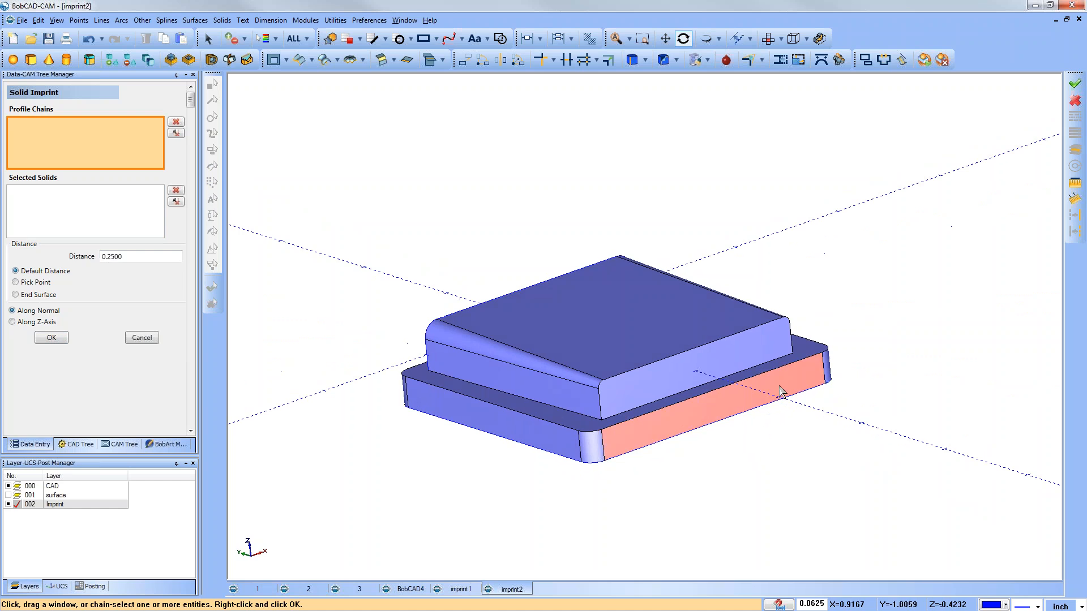
click(141, 338)
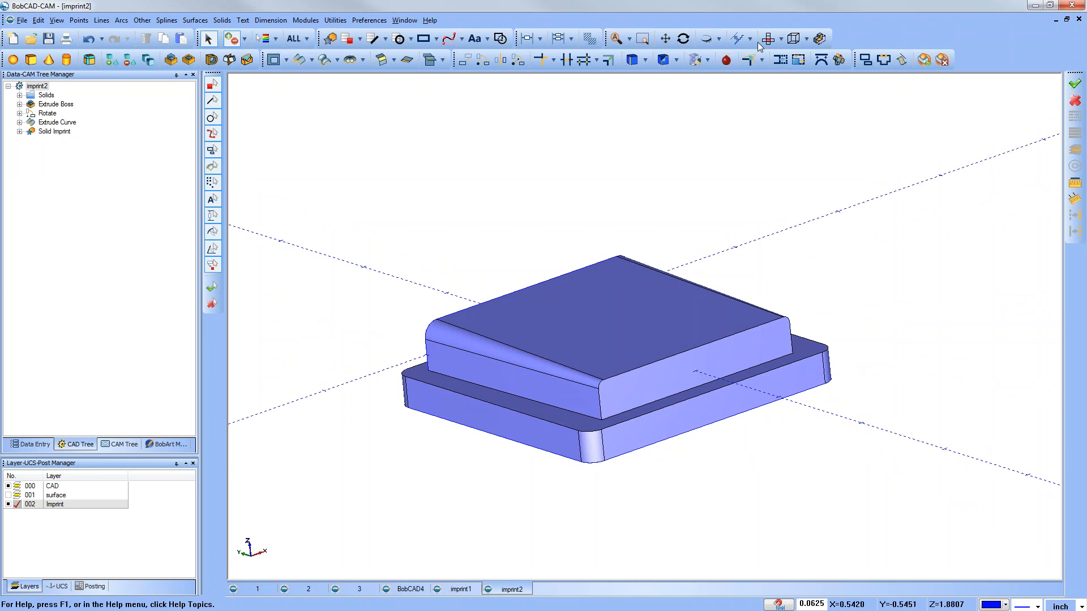
Use Blank to hide the original solid sitting in the imprinted block, inspect the recess, and close Blank.
click(706, 38)
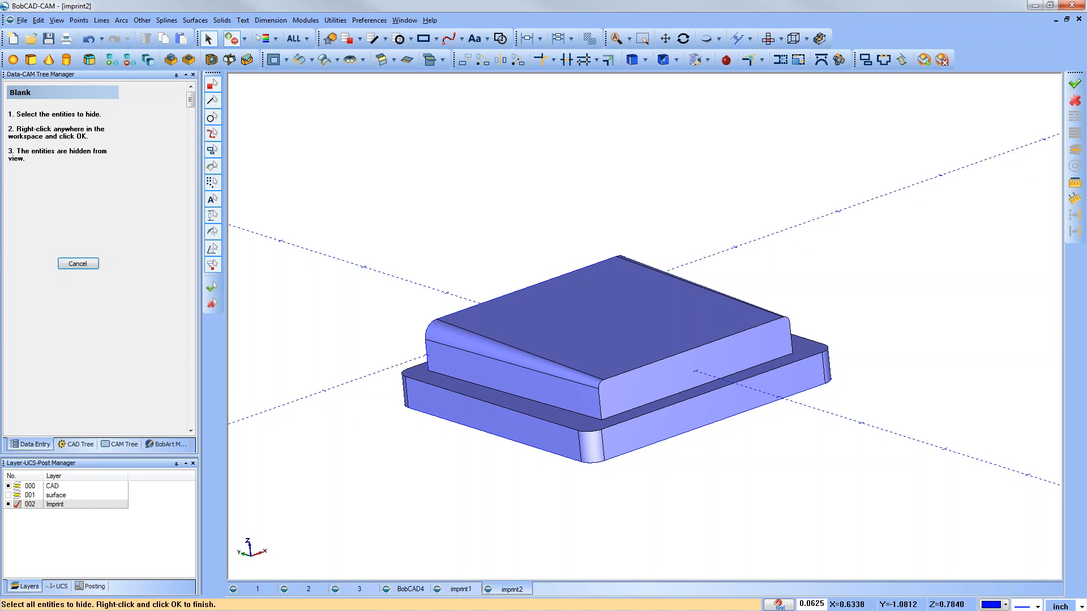
click(658, 284)
right_click(715, 181)
click(752, 192)
mouse_move(752, 193)
middle_down()
mouse_move(768, 204)
mouse_move(796, 408)
mouse_move(799, 397)
mouse_move(564, 404)
mouse_move(670, 389)
mouse_move(530, 389)
middle_up()
middle_drag(617, 396, 628, 436)
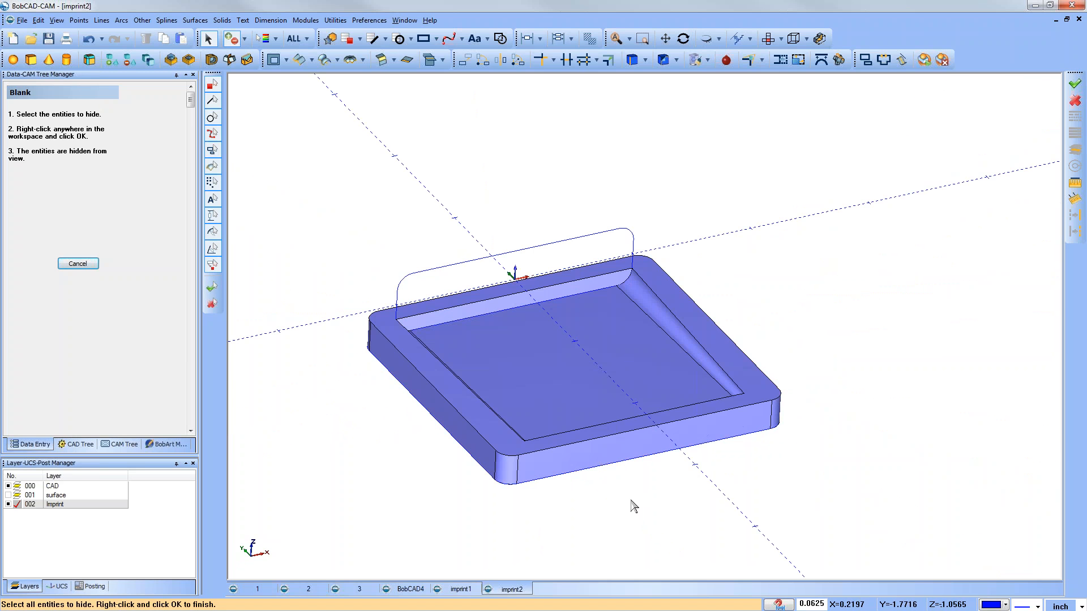
click(77, 263)
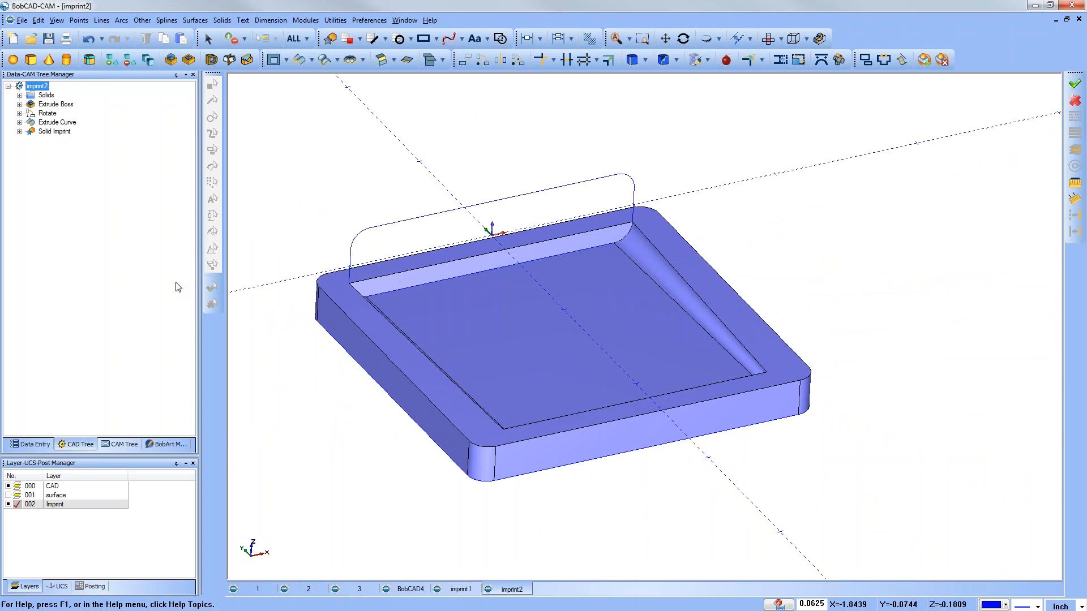
middle_drag(553, 352, 460, 367)
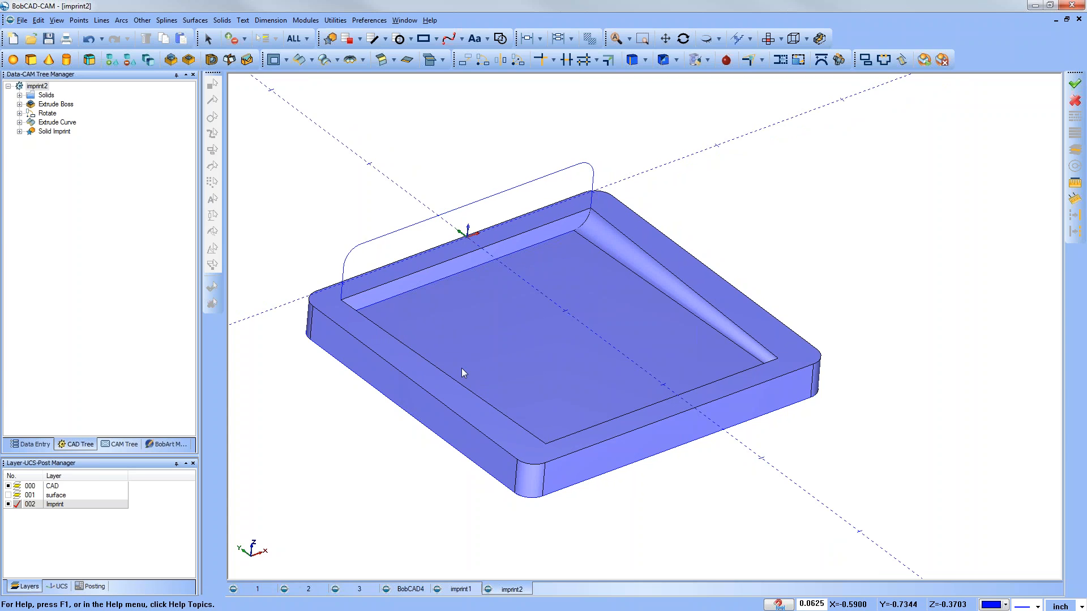
middle_drag(740, 238, 744, 239)
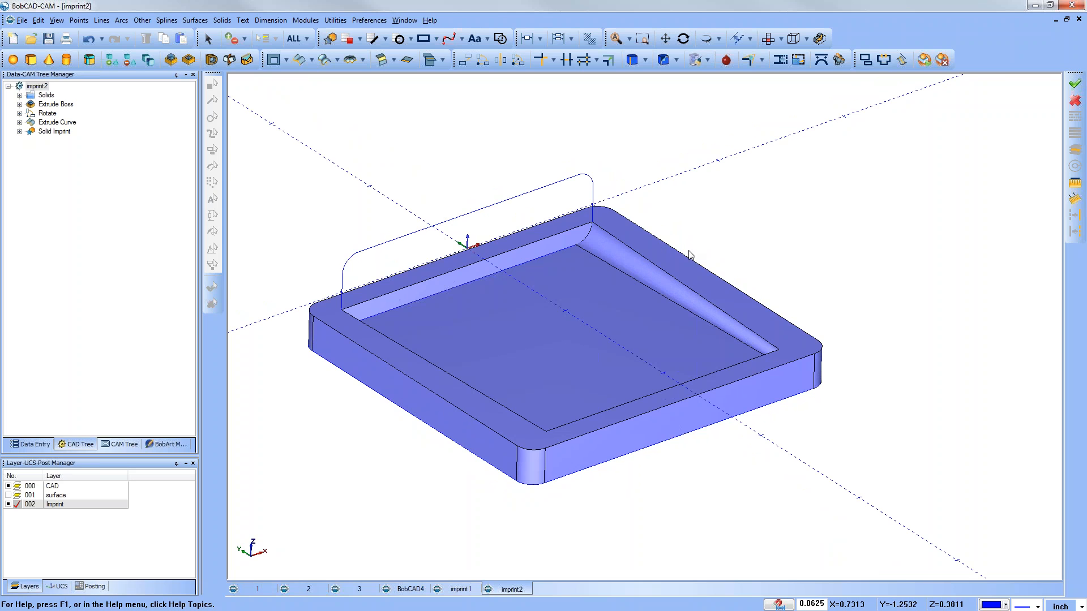
scroll(642, 311, down, 3)
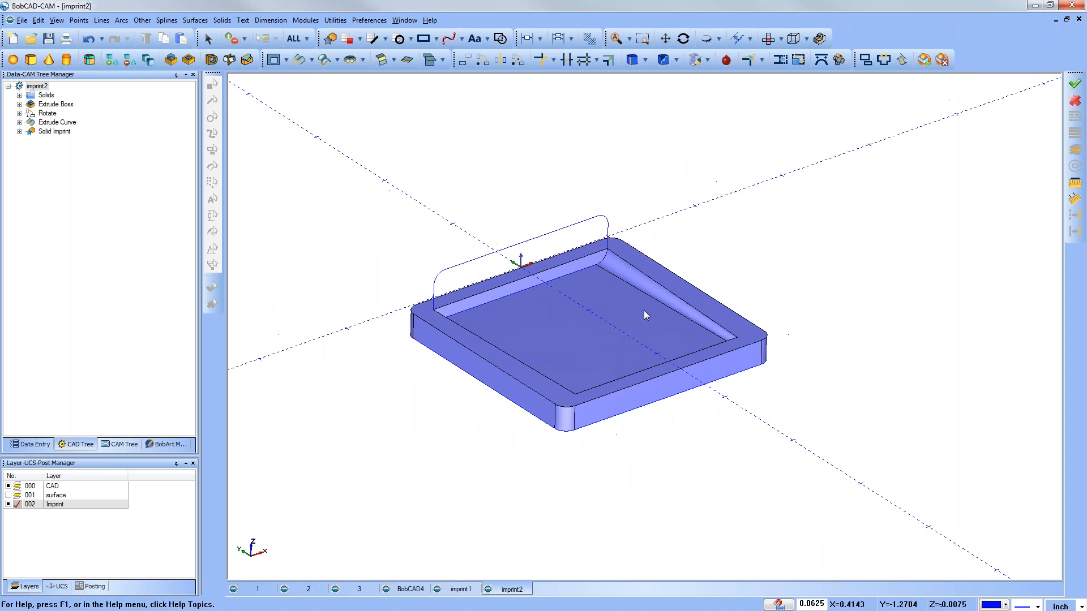
mouse_move(644, 310)
middle_down()
mouse_move(658, 331)
mouse_move(655, 322)
middle_up()
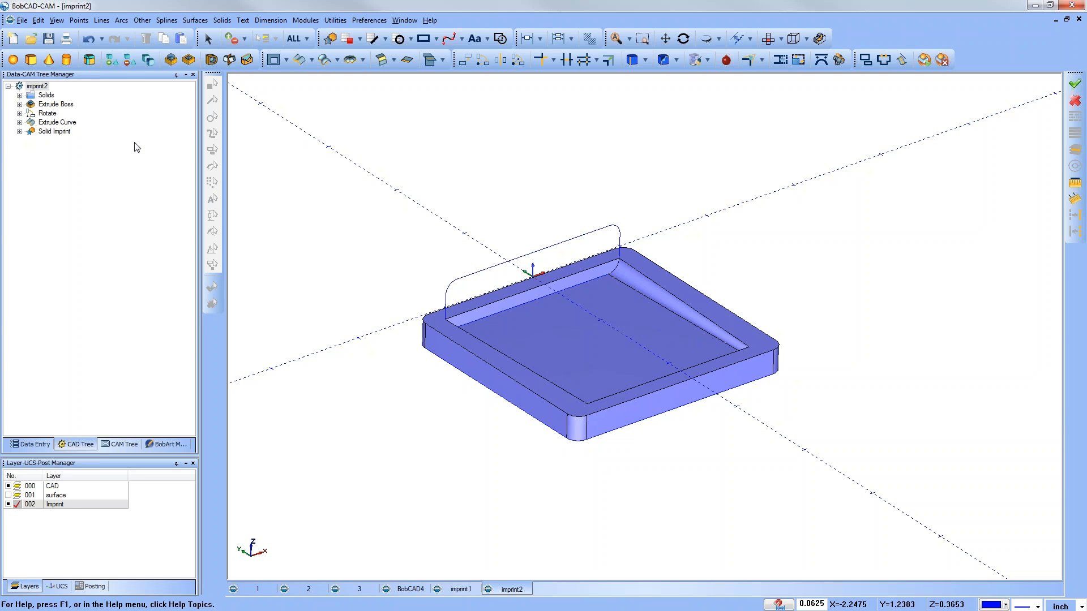
Create a new file and add a Shape Library triangle at the origin with a base of 2 inches and 60° base angles.
click(14, 39)
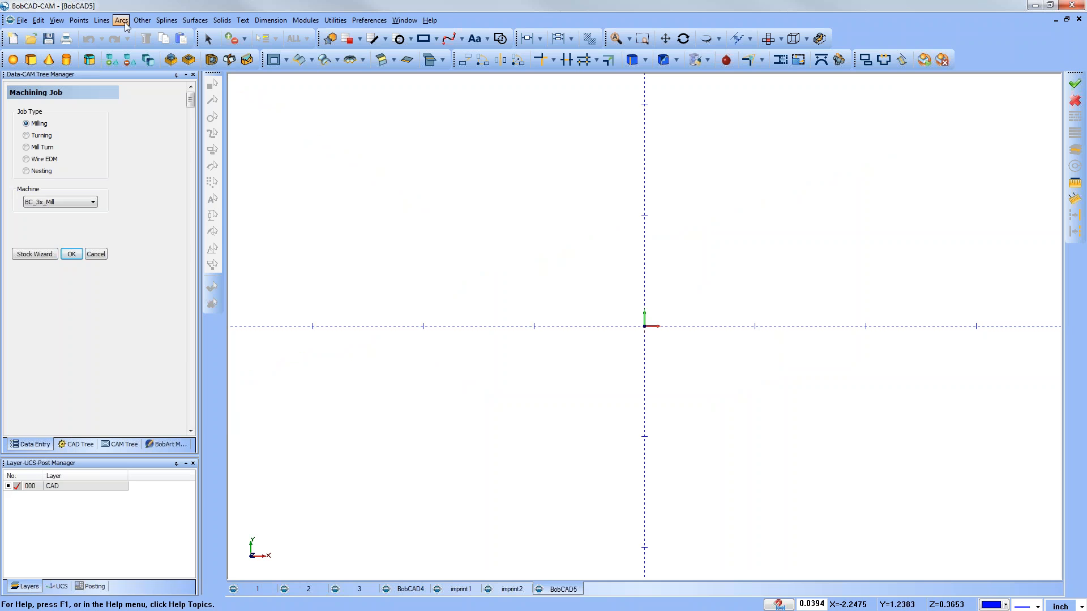
click(143, 20)
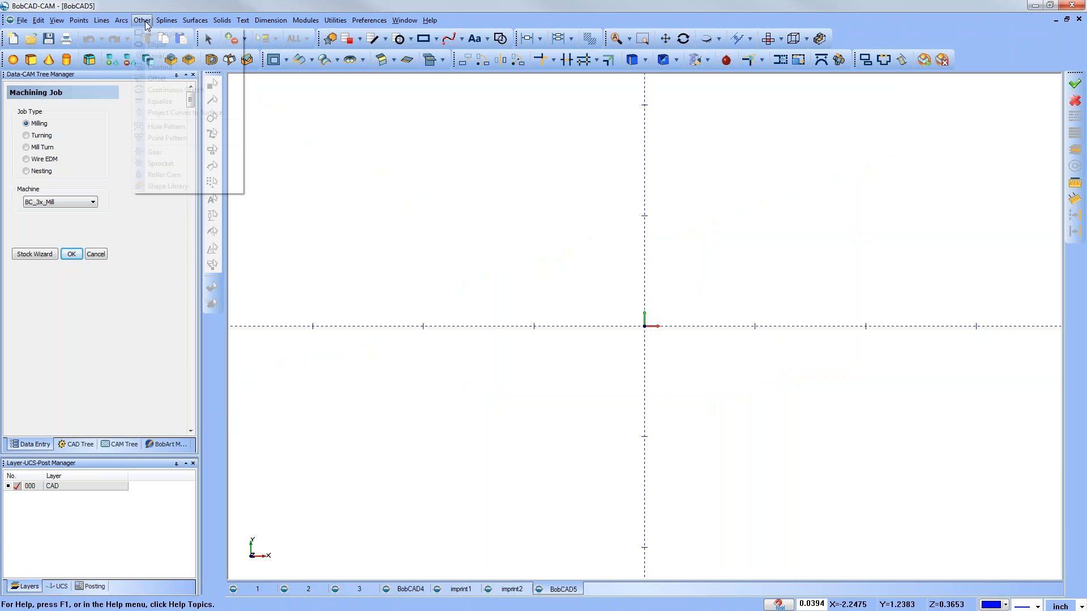
click(168, 187)
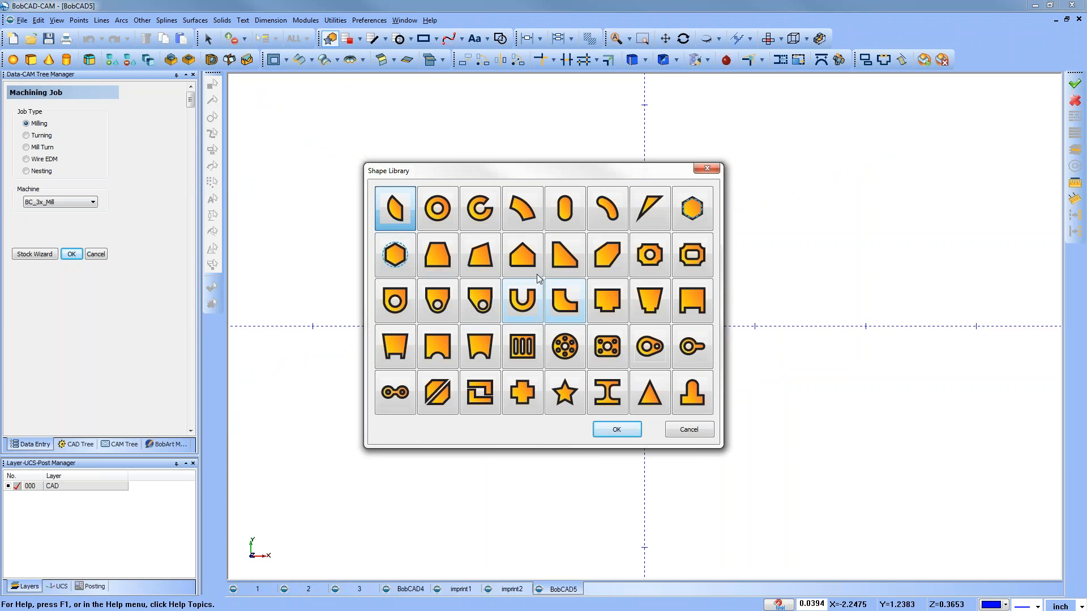
click(656, 401)
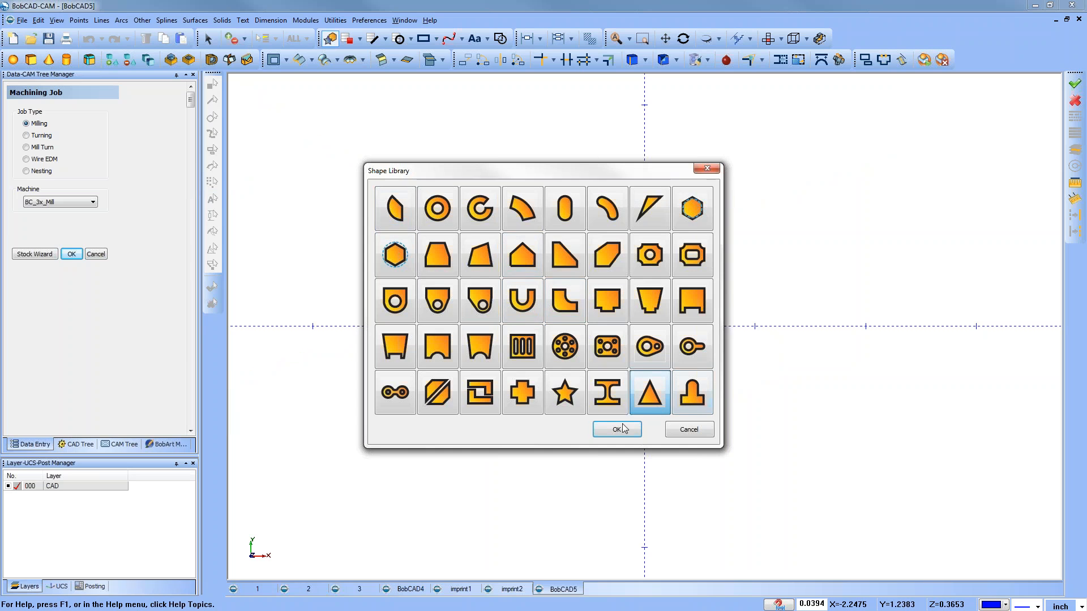
click(617, 429)
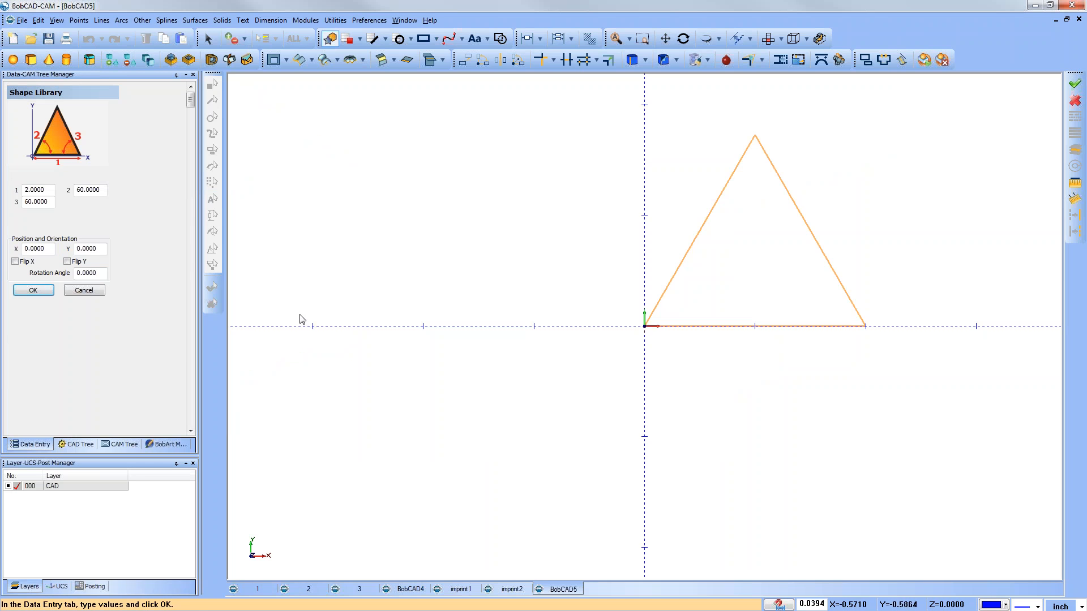
click(36, 293)
click(85, 291)
Use Extrude Boss to extrude the triangle 1 inch along its normal, and close the command.
middle_drag(627, 406, 505, 407)
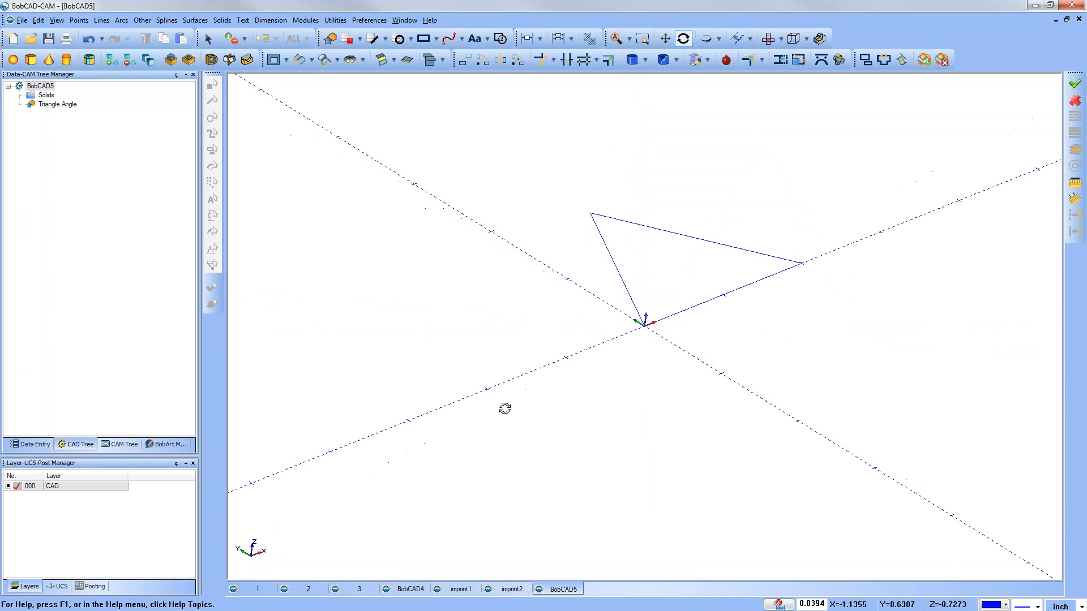
click(170, 60)
drag(507, 153, 873, 433)
key(Return)
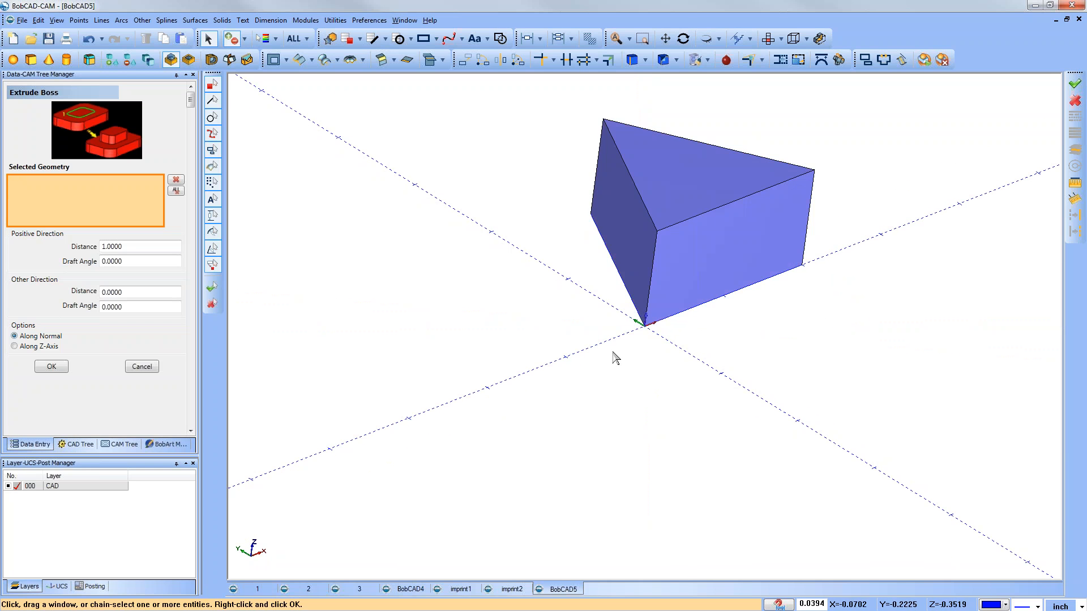
click(143, 367)
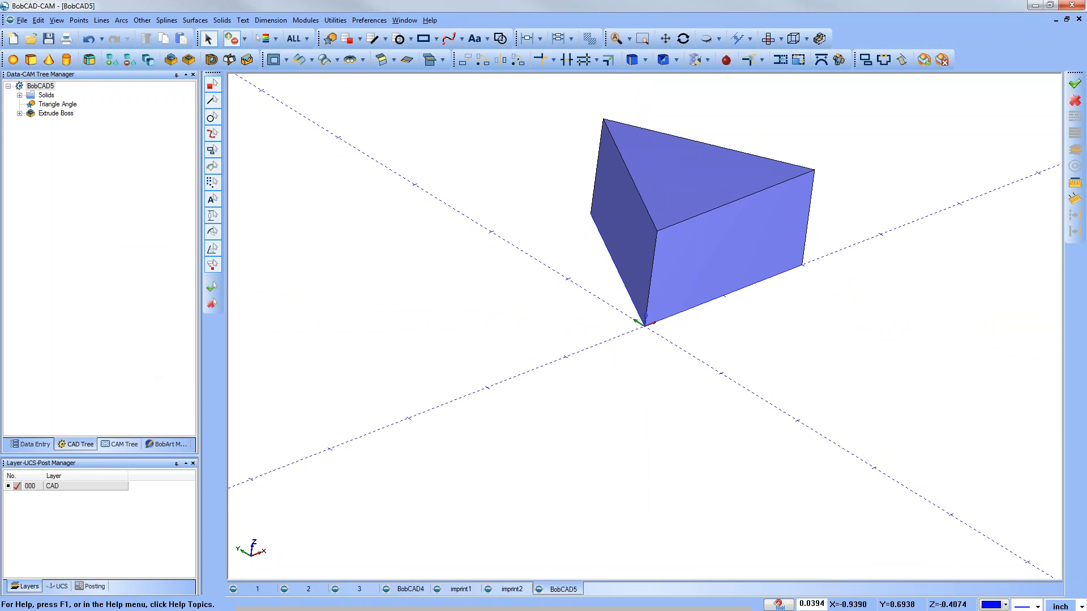
Set up an inward Shell for the triangular solid with Fillet Edges off and a wall thickness of 0.05.
middle_drag(585, 362, 552, 387)
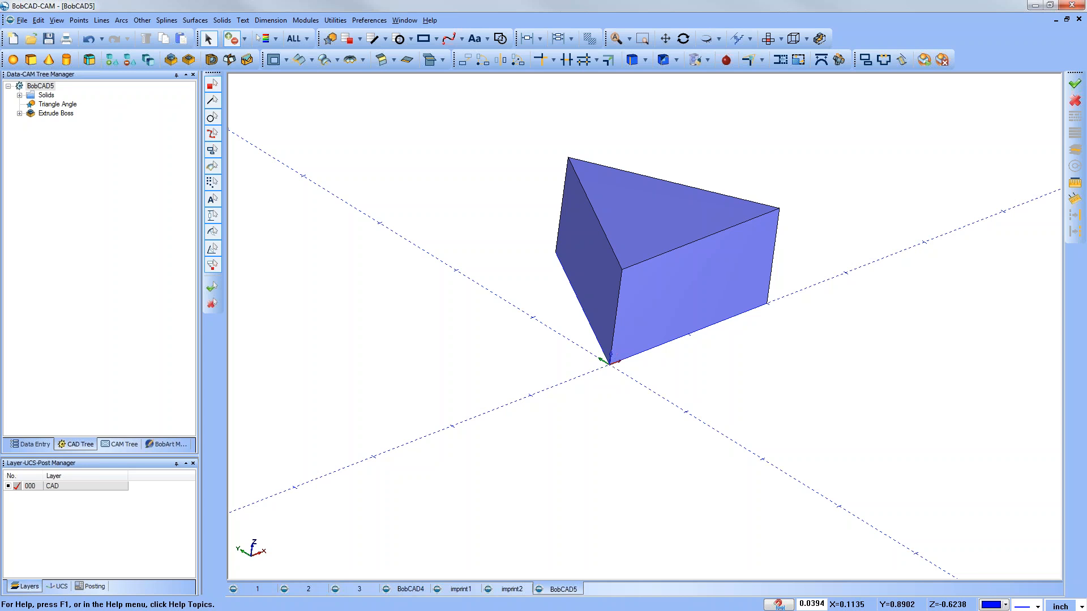
middle_drag(590, 286, 553, 286)
scroll(736, 159, up, 3)
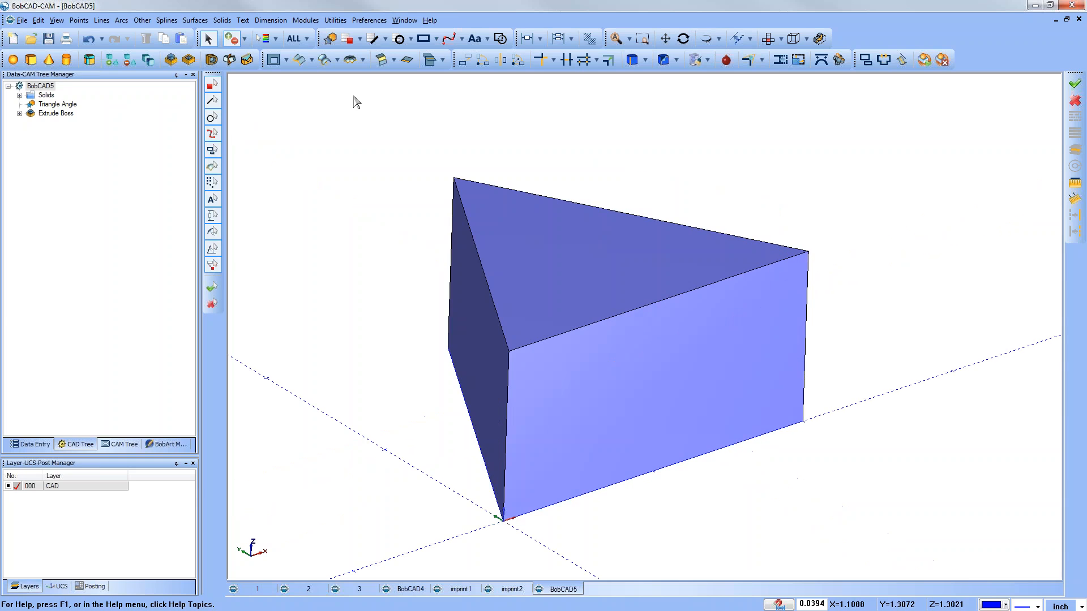
click(223, 21)
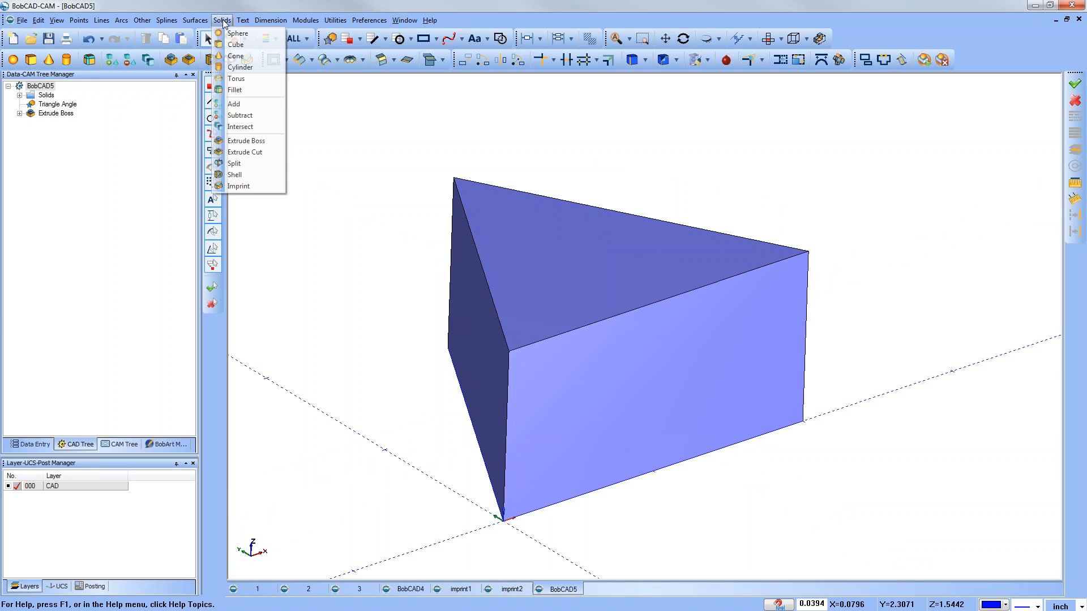
click(247, 176)
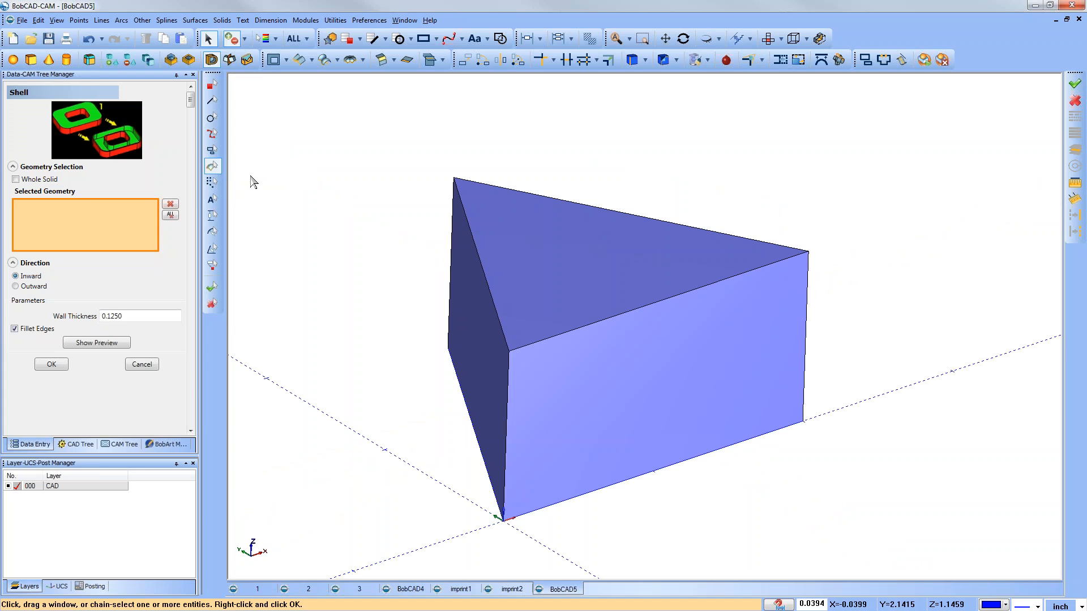
click(134, 315)
click(41, 288)
click(41, 329)
drag(124, 317, 77, 311)
click(134, 317)
drag(138, 318, 97, 315)
text(0.05)
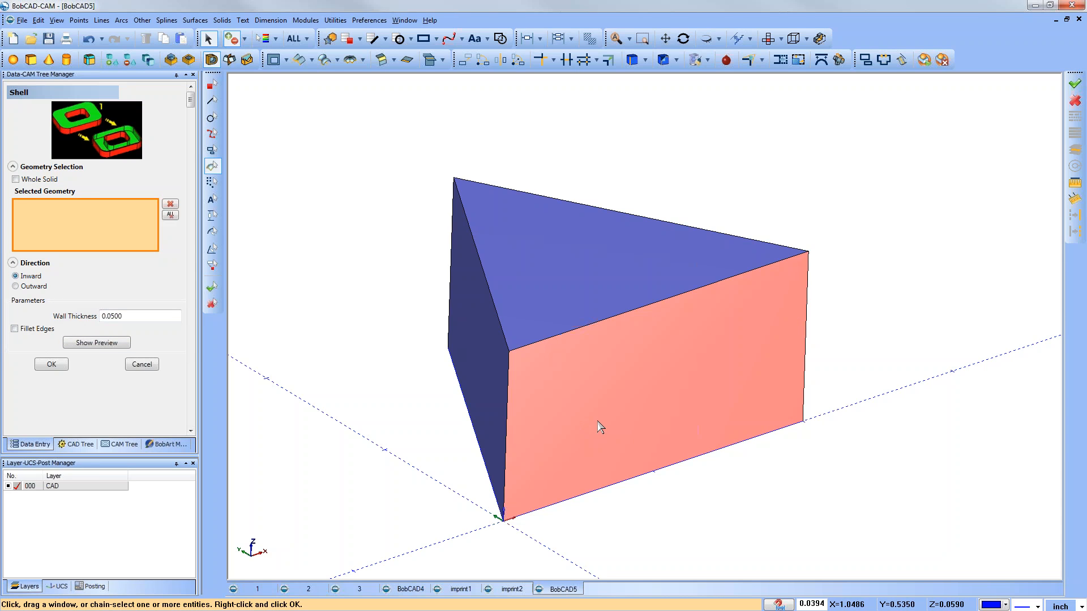
Show the shell preview, select the face to open on the triangular solid, and create the shell.
click(94, 343)
click(583, 391)
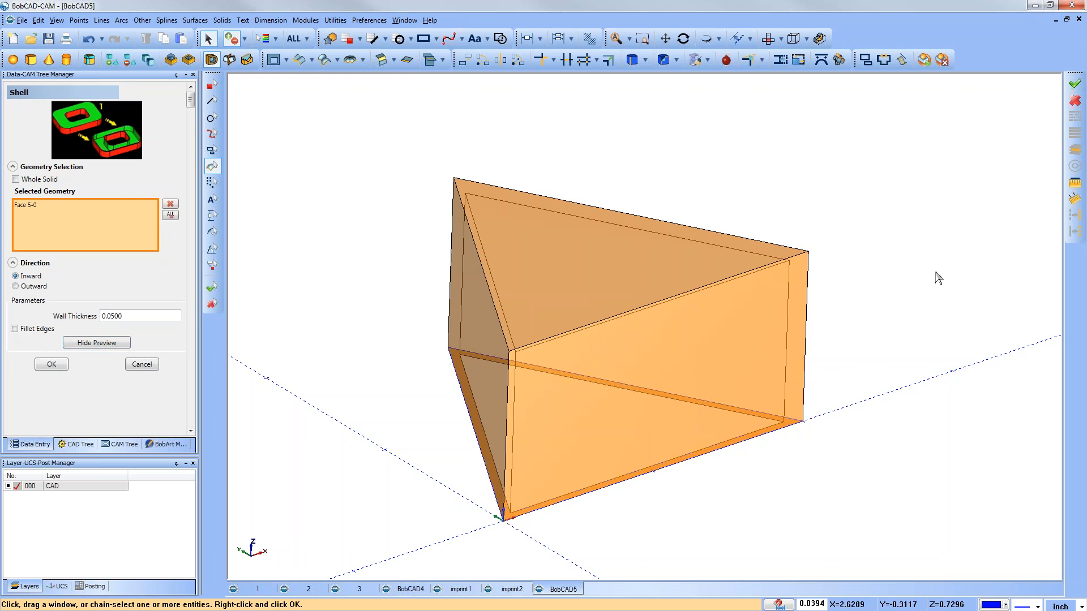
middle_drag(728, 471, 667, 477)
right_click(924, 323)
click(945, 331)
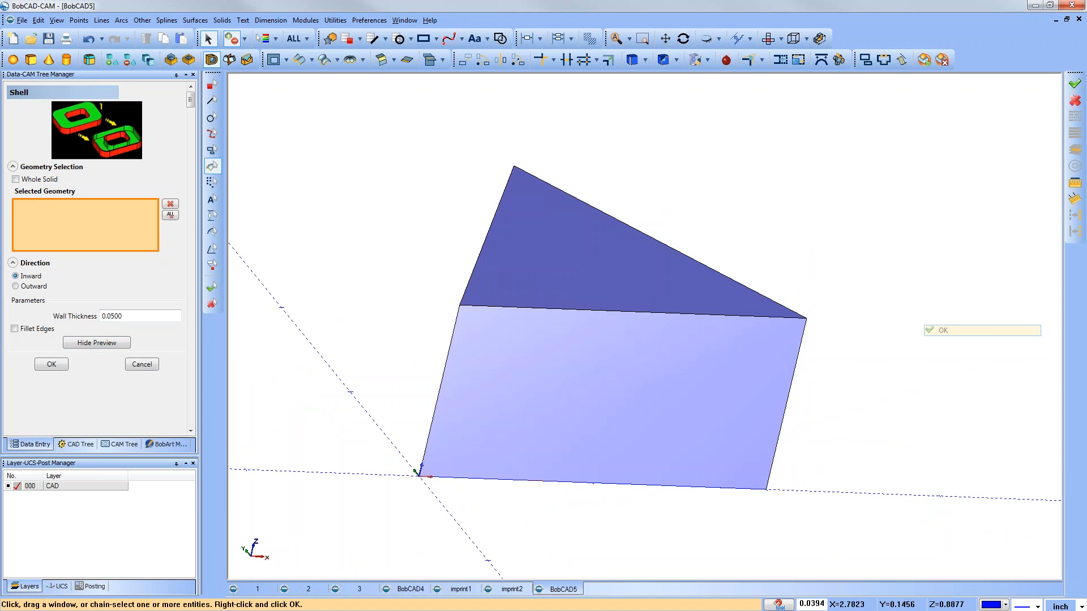
Undo the shell on the triangular solid and turn the solid to show its underside.
middle_drag(621, 397, 801, 282)
click(90, 43)
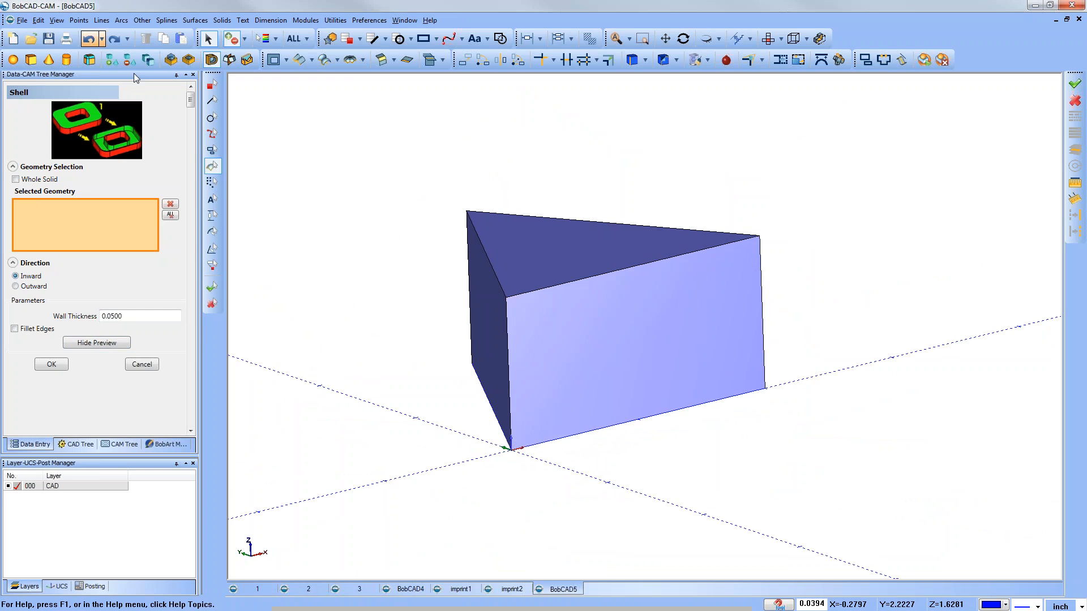
middle_drag(625, 436, 619, 376)
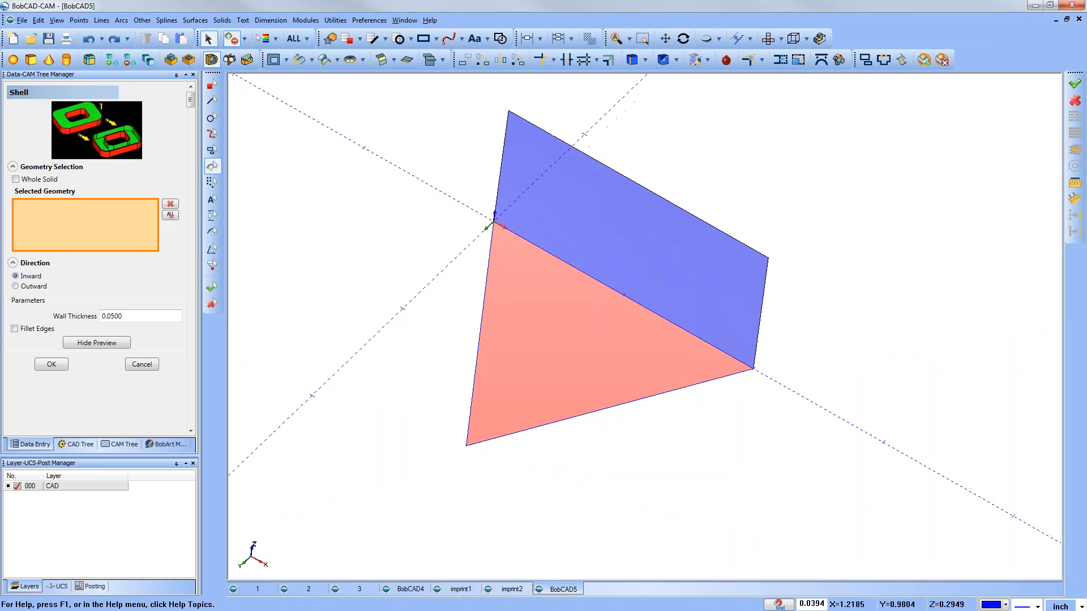
Shell the triangular solid with its bottom face open, inspect the cavity from several sides, and close the command.
click(620, 385)
middle_drag(607, 462, 618, 490)
scroll(625, 366, up, 1)
scroll(649, 330, up, 1)
middle_drag(649, 330, 647, 282)
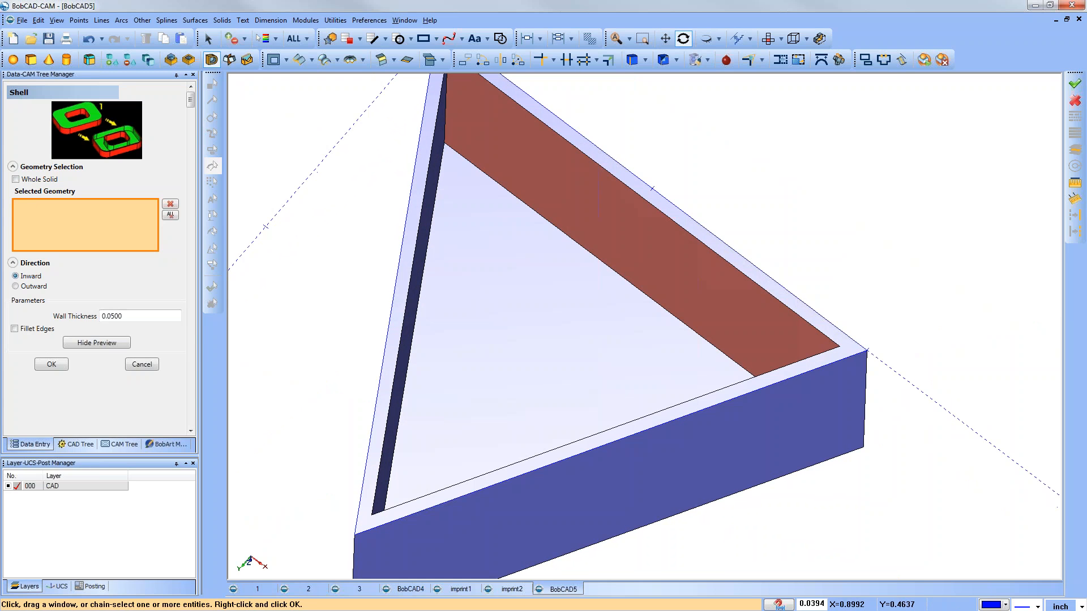
scroll(576, 368, down, 3)
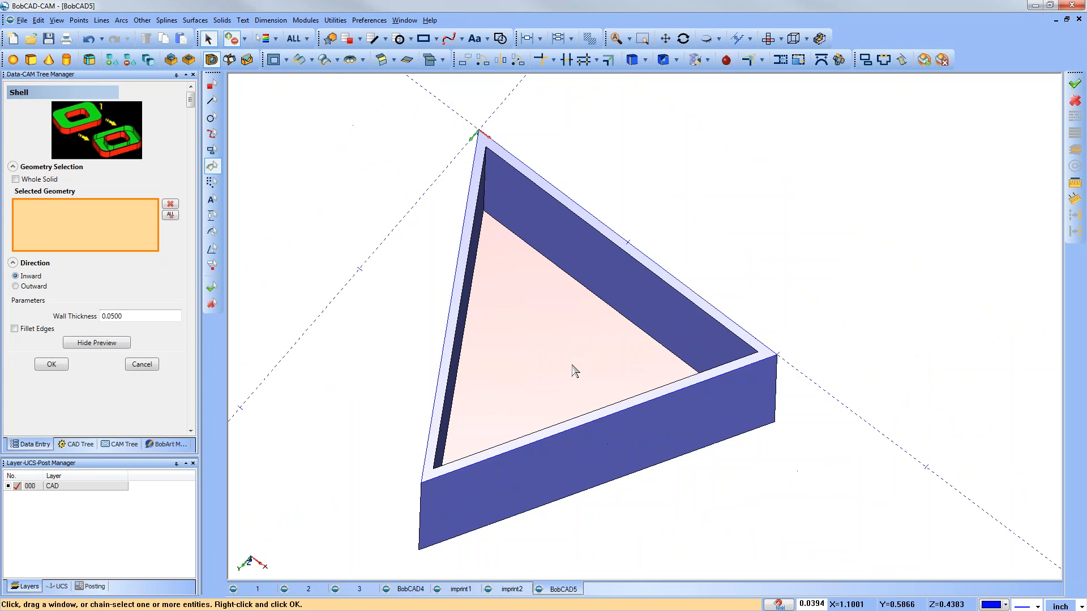
middle_drag(609, 205, 808, 367)
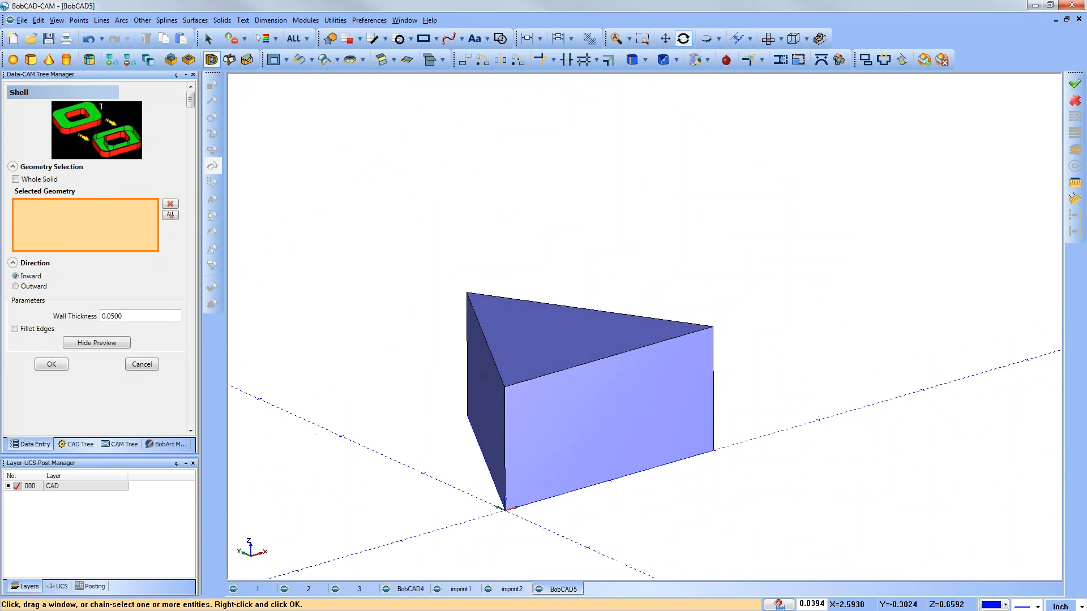
scroll(627, 431, down, 2)
scroll(600, 502, up, 2)
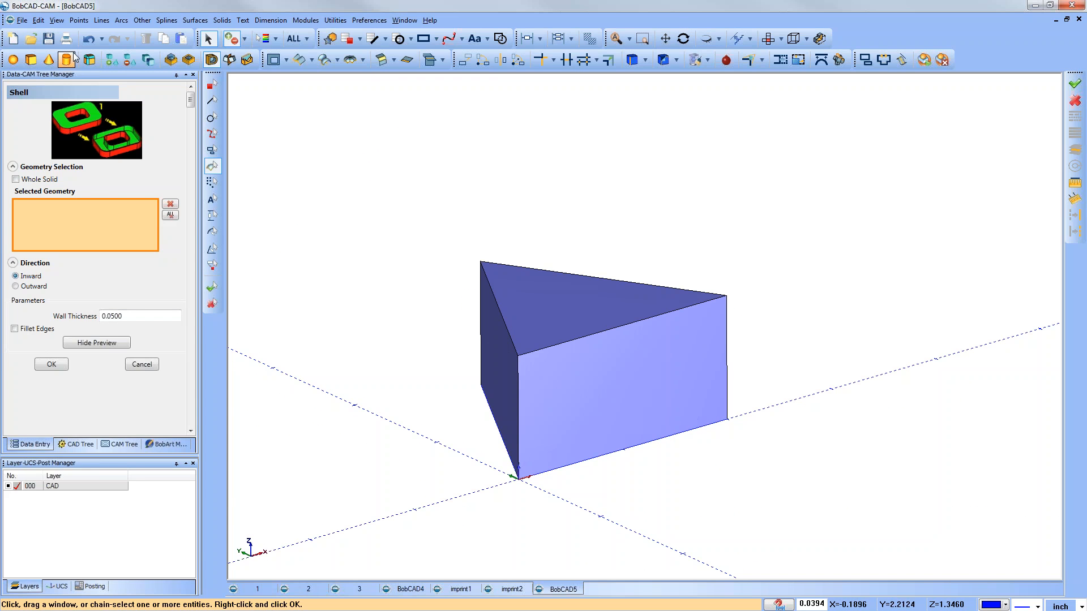
click(152, 365)
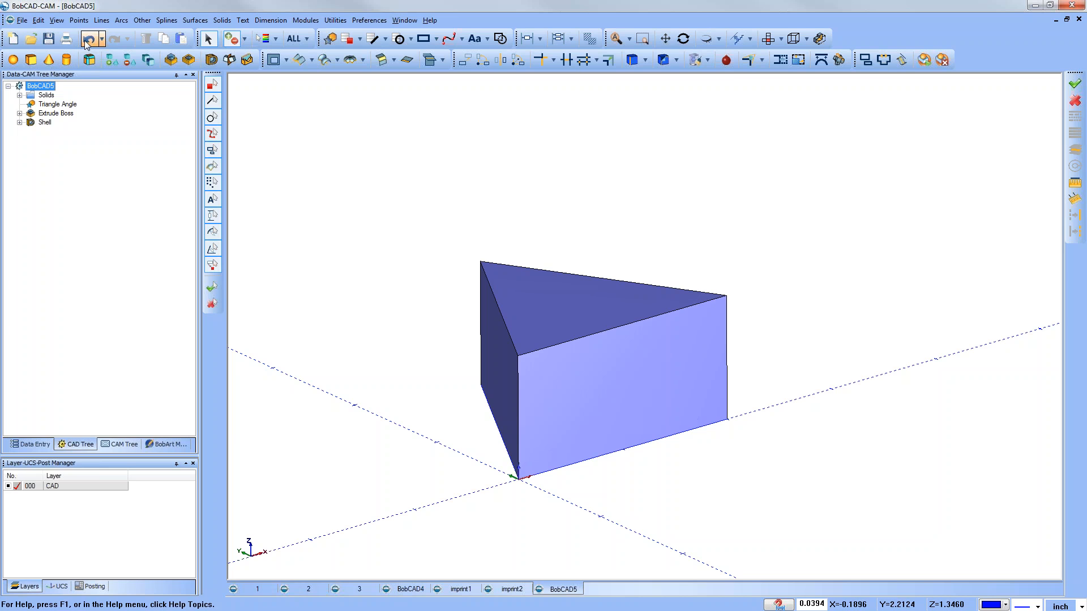
Undo the last shell and check the triangular solid in wireframe and shaded display.
middle_drag(617, 328, 629, 425)
key(Escape)
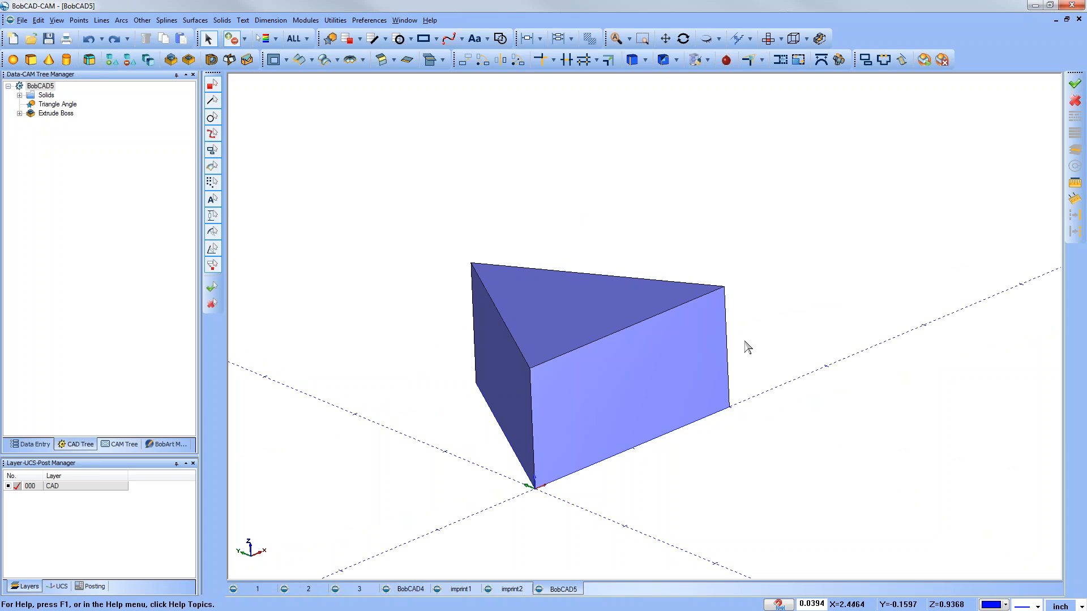
key(ctrl+w)
mouse_move(586, 388)
middle_down()
mouse_move(570, 362)
mouse_move(575, 406)
middle_up()
key(ctrl+w)
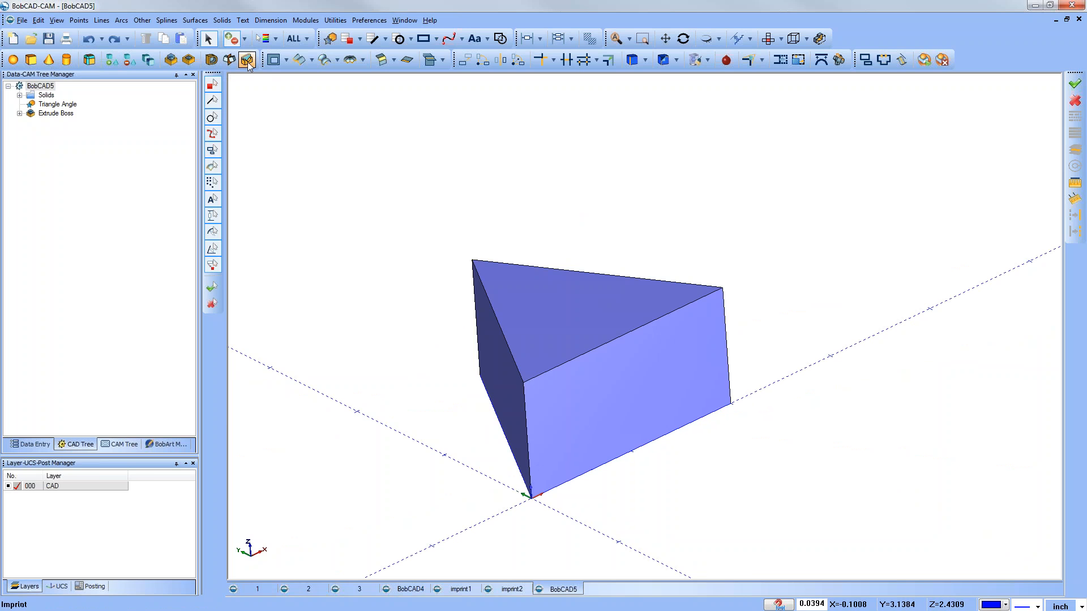
Create an inward Shell of the complete triangular solid with the Whole Solid option enabled.
click(222, 21)
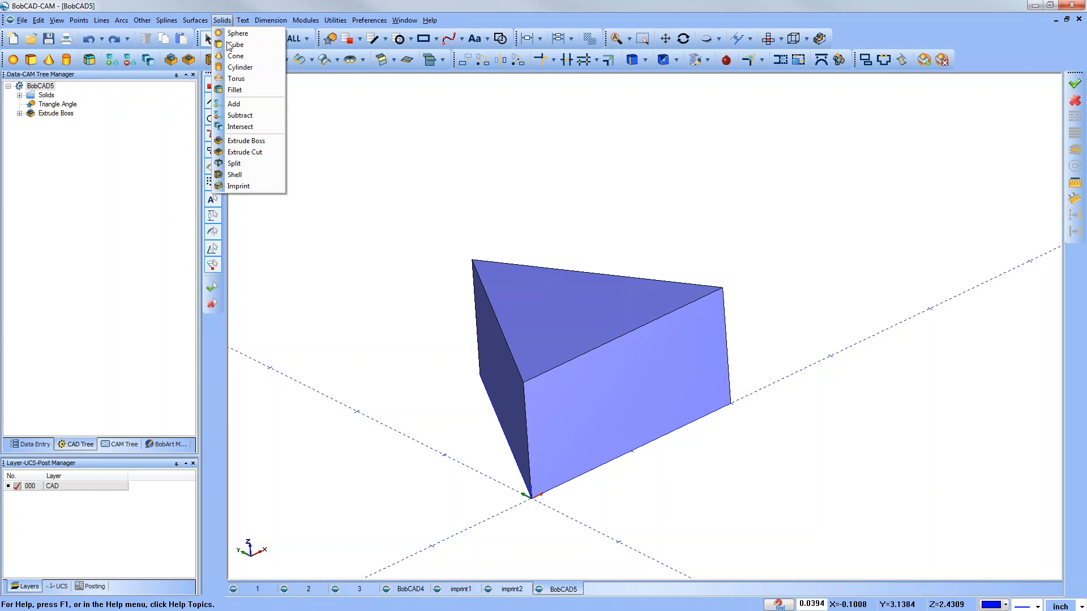
click(234, 174)
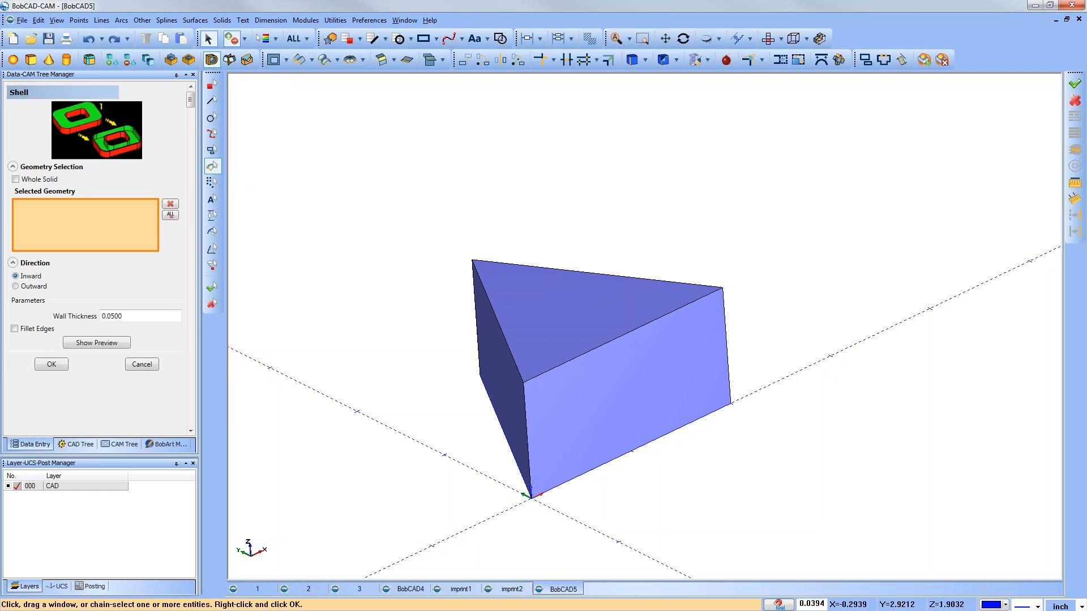
click(15, 179)
click(561, 311)
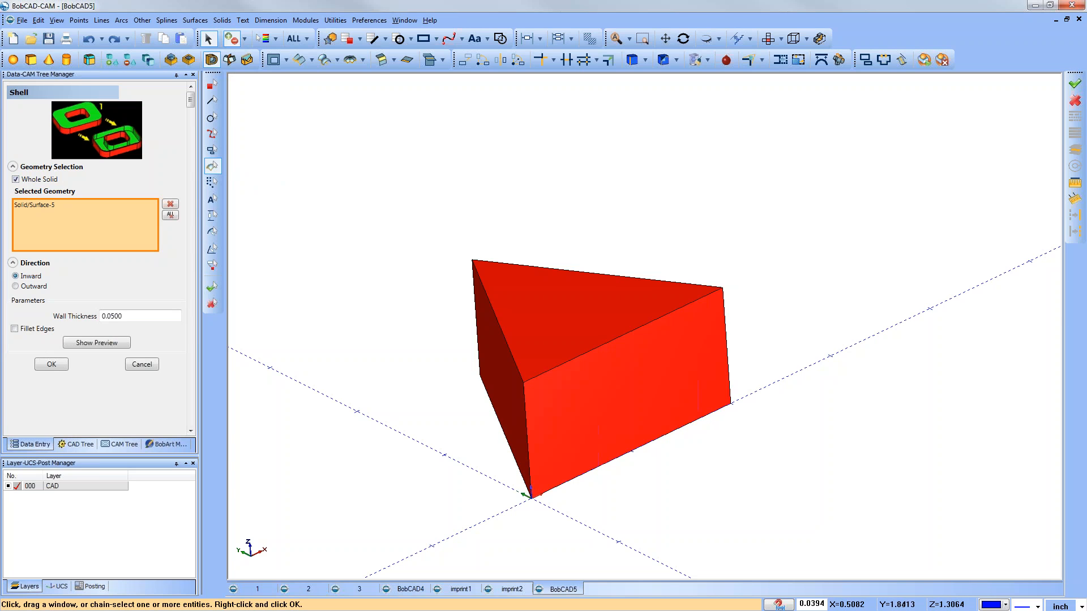
click(409, 243)
middle_drag(645, 146, 644, 158)
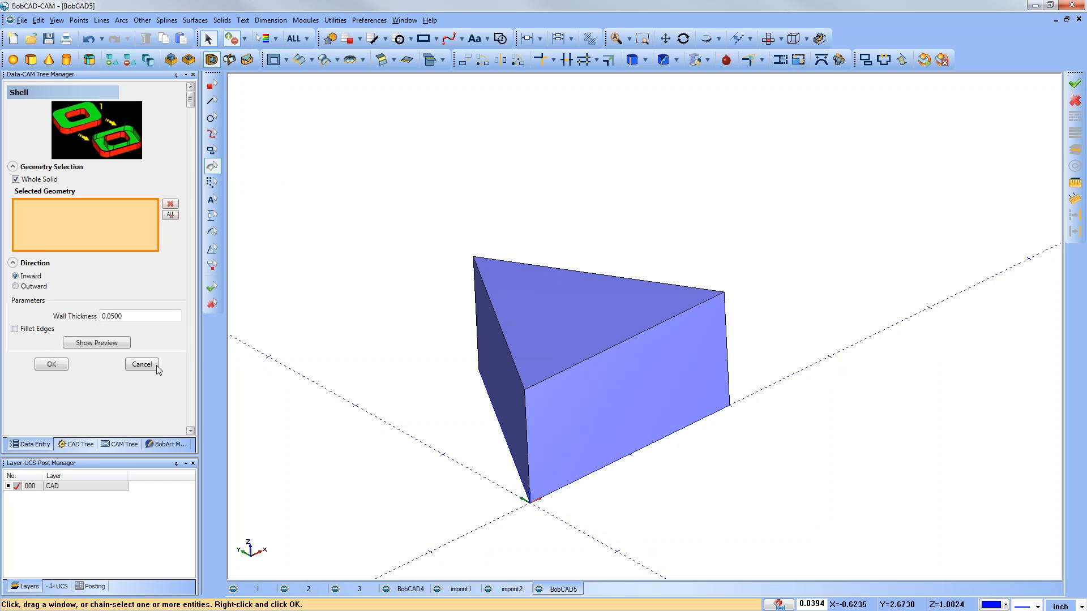
Examine the inner walls of the hollow triangular solid in wireframe display and close the Shell command.
mouse_move(631, 485)
middle_down()
mouse_move(657, 493)
mouse_move(656, 474)
middle_up()
key(ctrl+w)
key(ctrl+w)
key(ctrl+w)
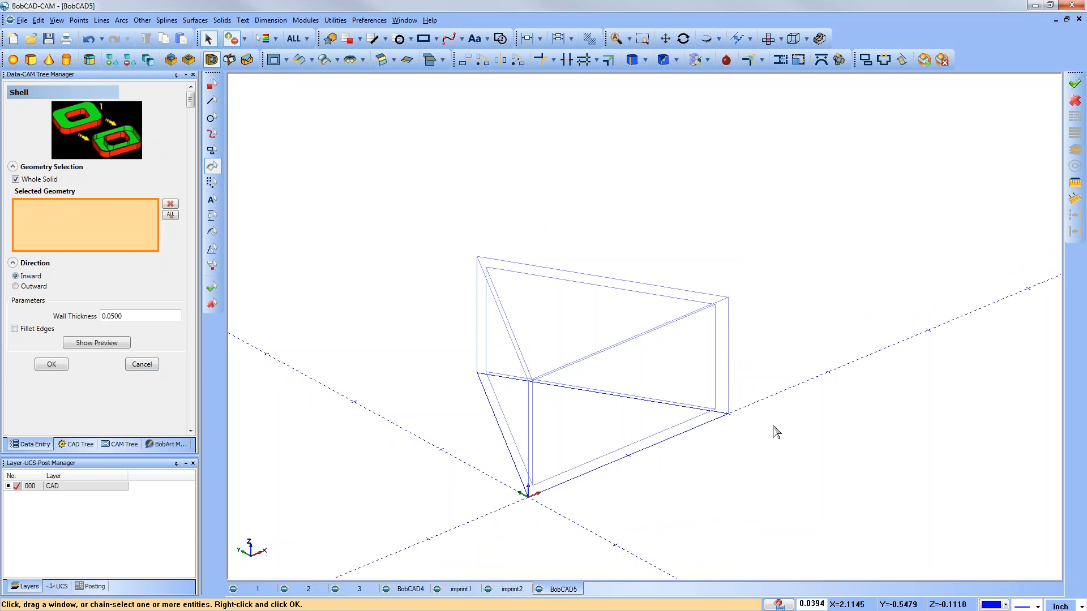
middle_drag(776, 432, 781, 408)
middle_drag(555, 337, 514, 282)
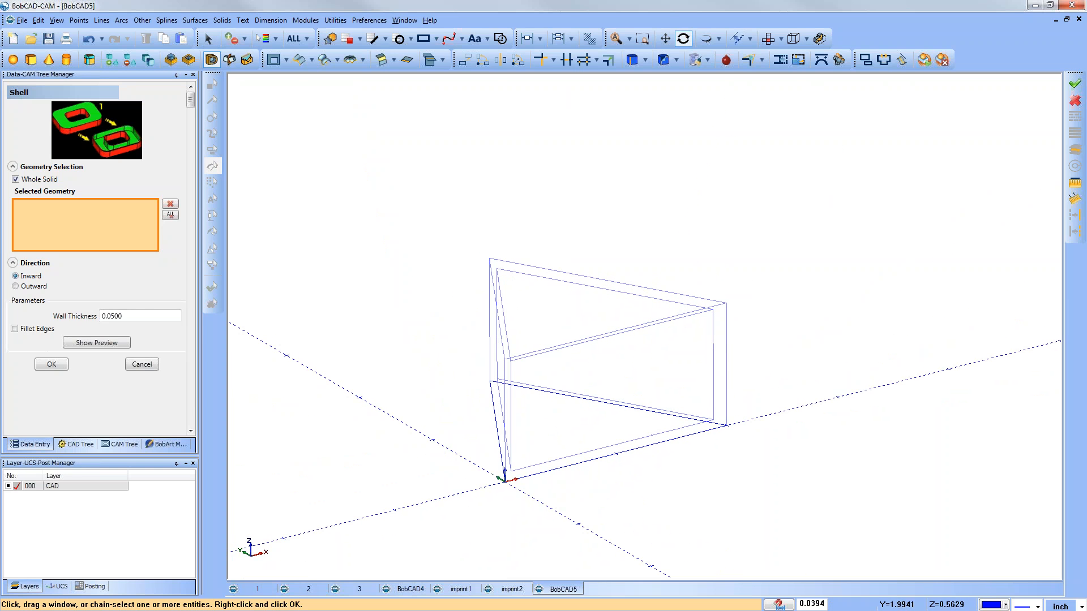
click(145, 364)
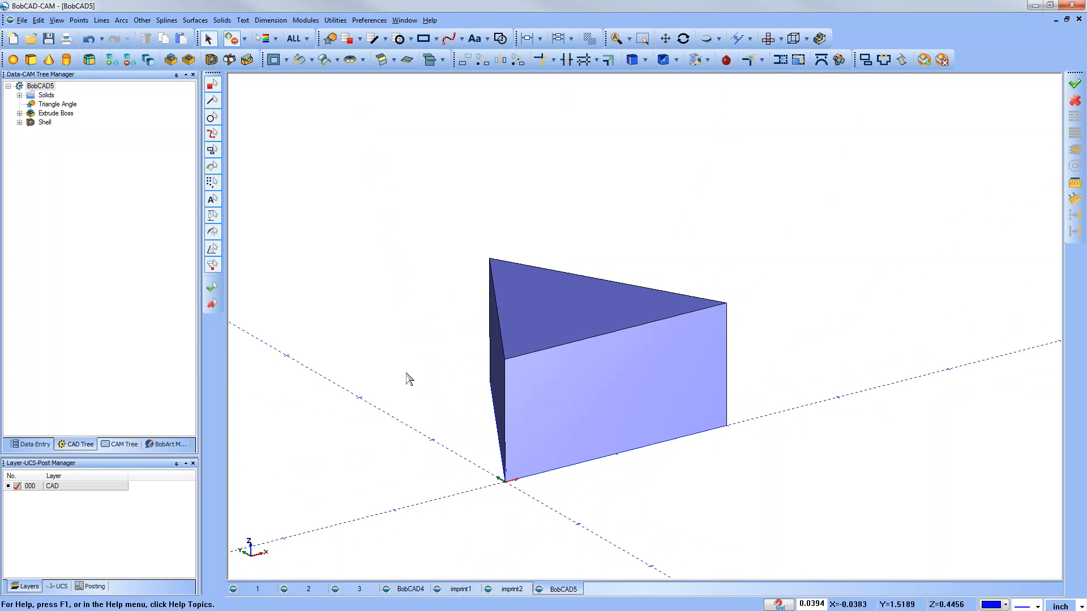
middle_drag(461, 371, 481, 368)
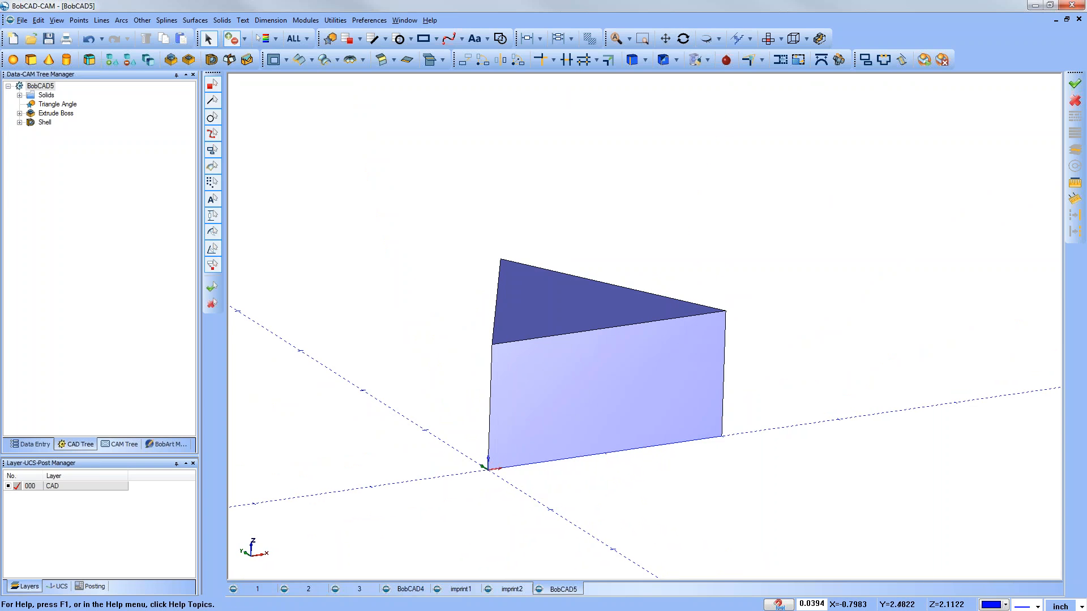
Add a new layer named 2 and make it the active layer.
click(56, 20)
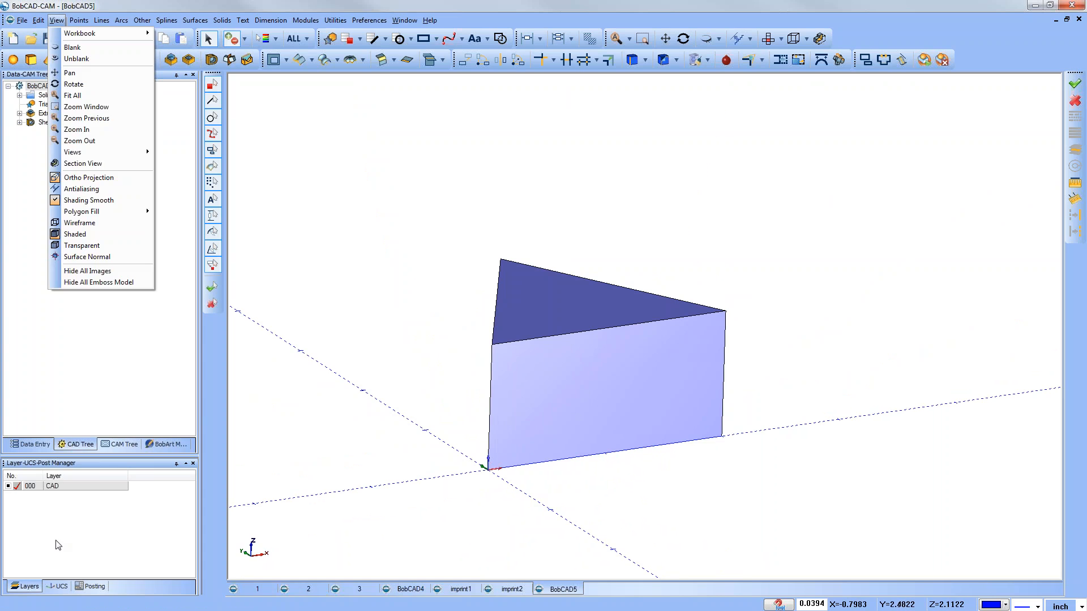
right_click(45, 486)
click(101, 422)
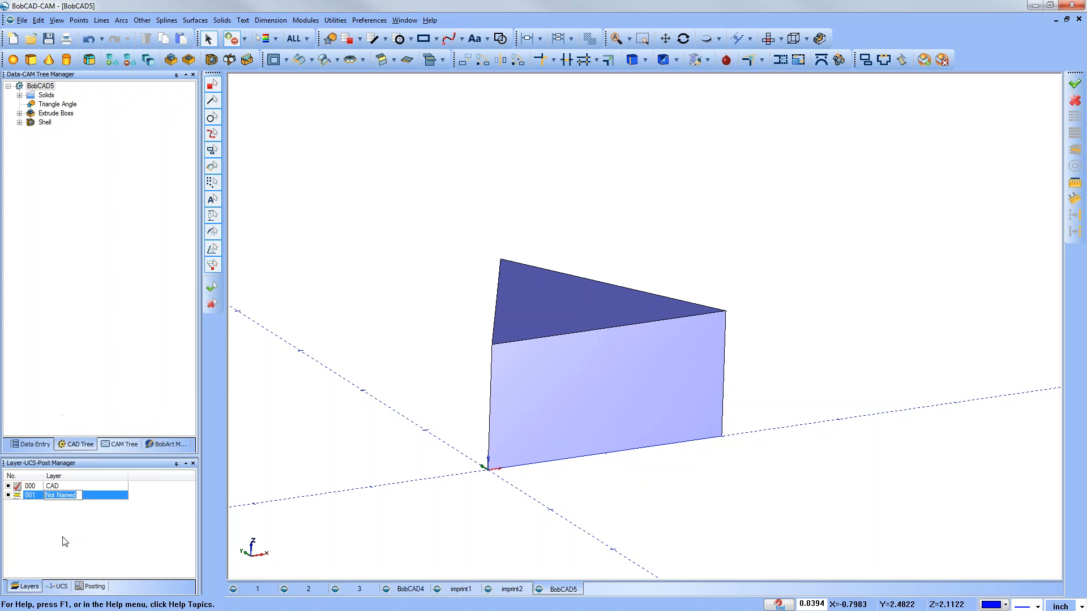
text(2)
key(Return)
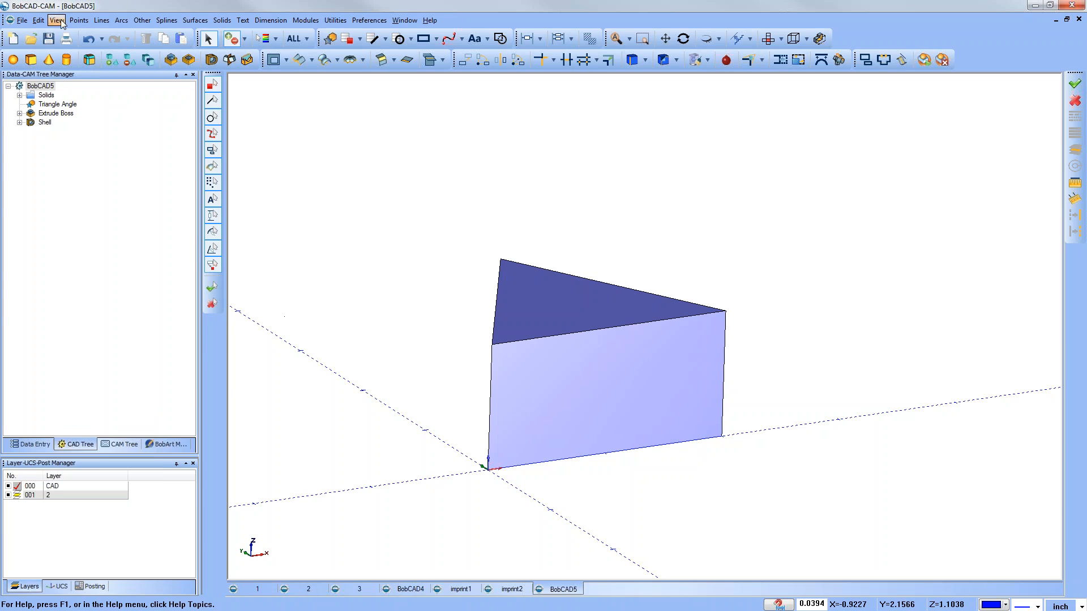
click(17, 495)
Start a Section View of the triangular solid on the Front (X/Z) UCS plane at a distance of 0.25.
click(57, 104)
click(57, 20)
click(83, 164)
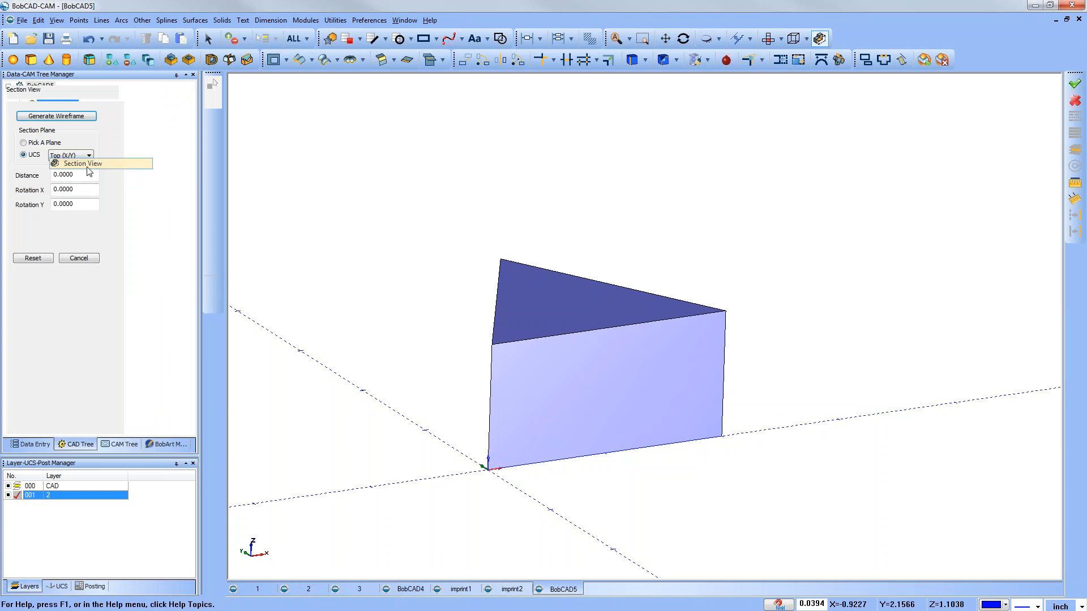
click(89, 156)
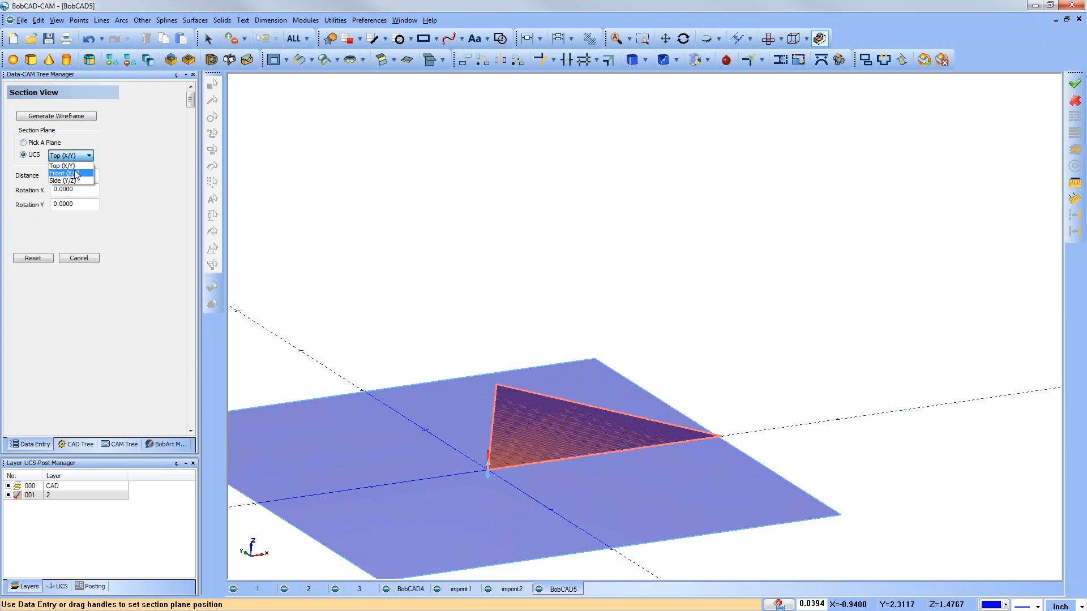
click(65, 169)
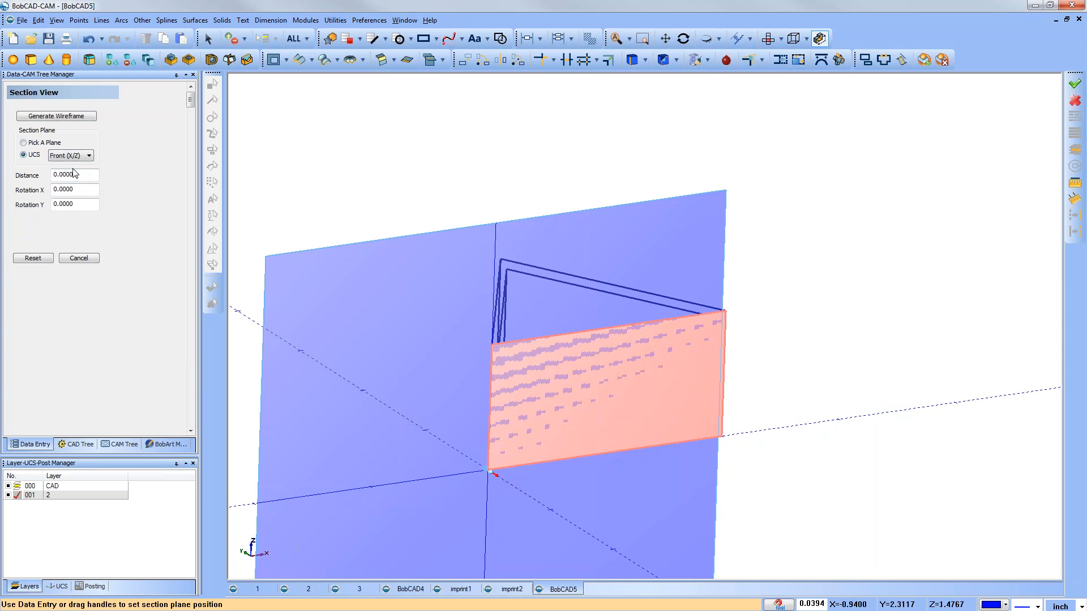
drag(76, 175, 53, 175)
text(.25)
key(Tab)
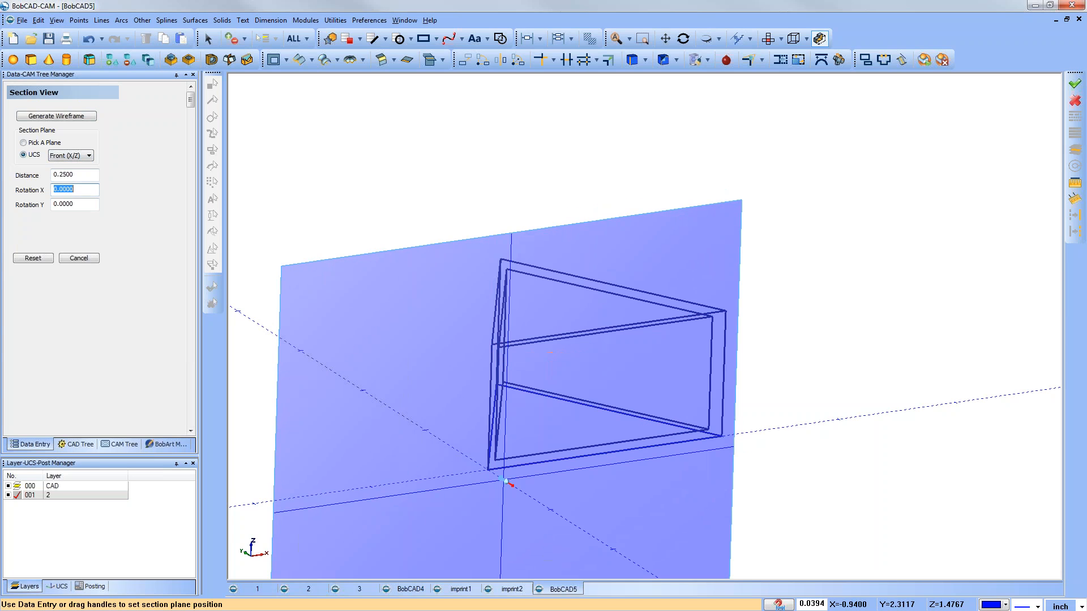
Set the section plane distance to -0.375, generate the section wireframe, and close Section View.
middle_drag(401, 248, 406, 329)
drag(82, 175, 53, 175)
text(-.375)
key(Tab)
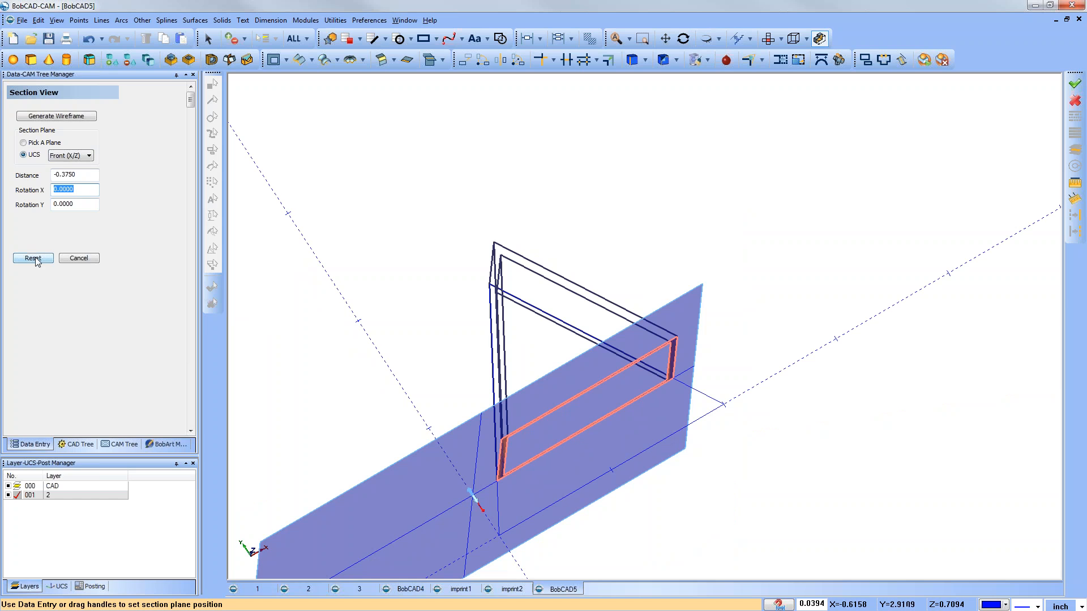
click(59, 115)
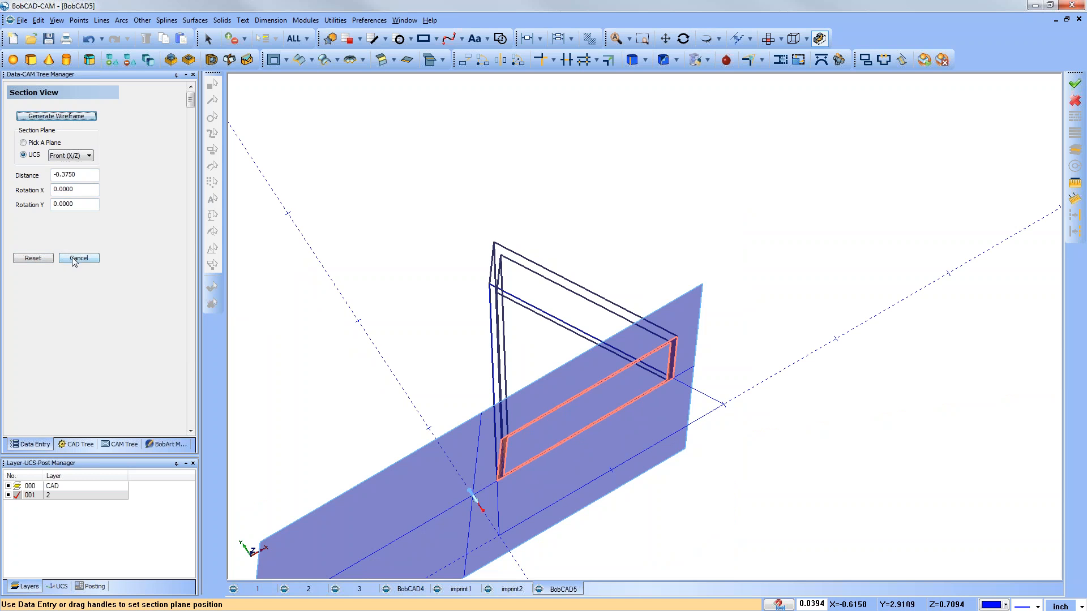
click(78, 258)
middle_drag(568, 366, 496, 434)
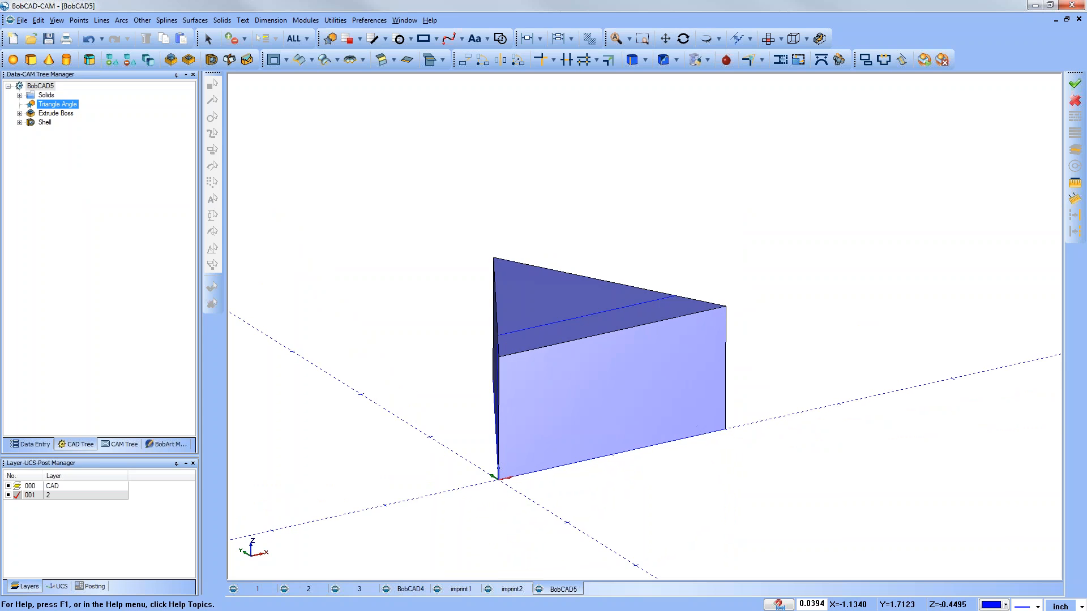
Hide the CAD layer to view the section wireframe alone, and show and activate the CAD layer again.
click(17, 485)
middle_drag(417, 457, 810, 278)
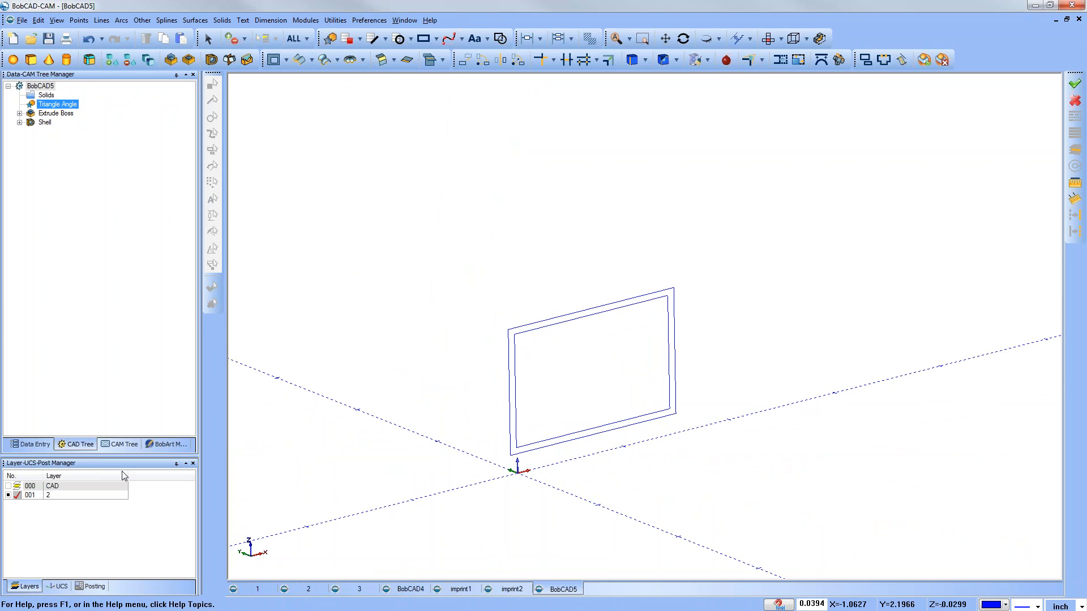
click(8, 487)
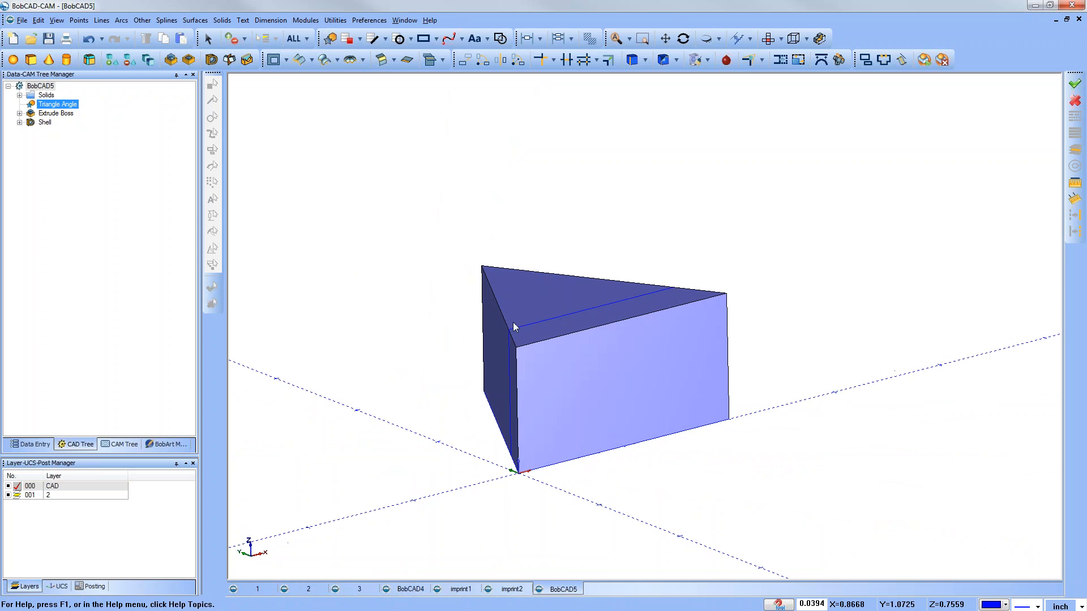
Examine the shelled triangular solid and the section lines on its faces from several sides.
click(210, 39)
click(584, 288)
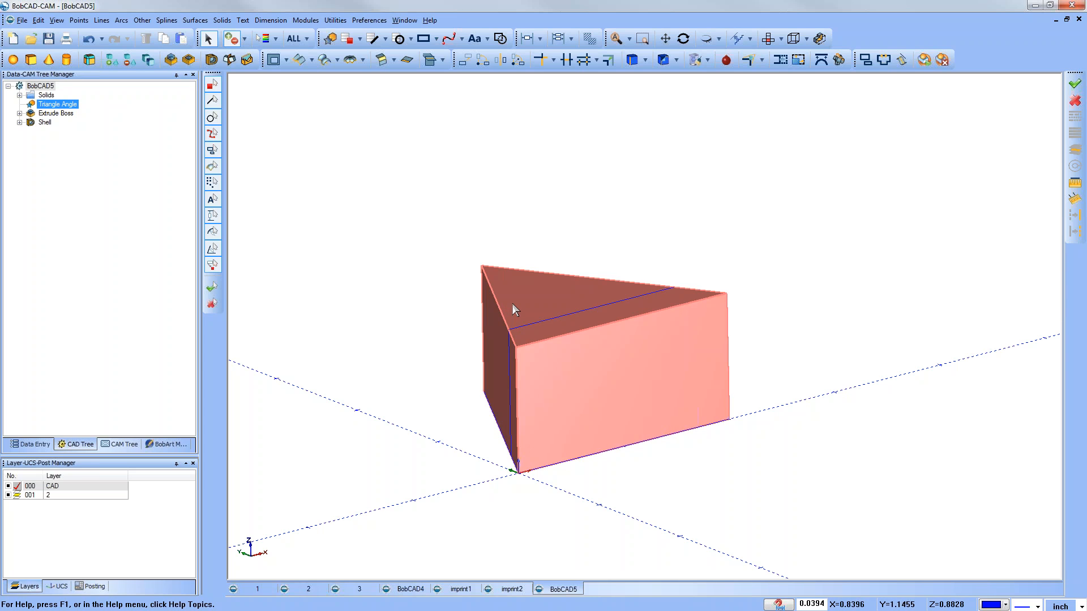
middle_drag(505, 374, 578, 378)
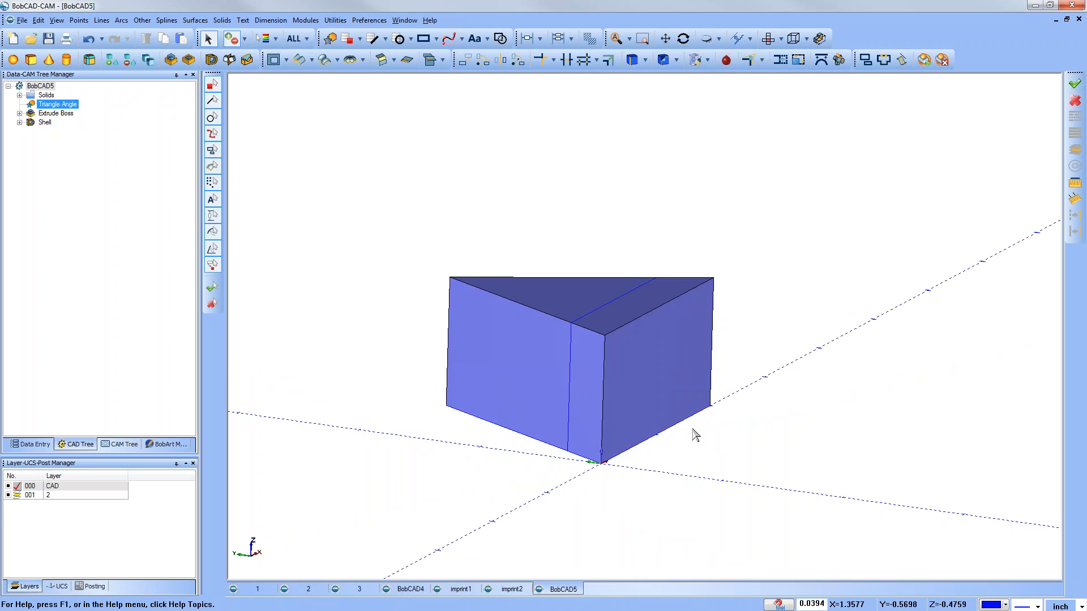
middle_drag(727, 422, 713, 444)
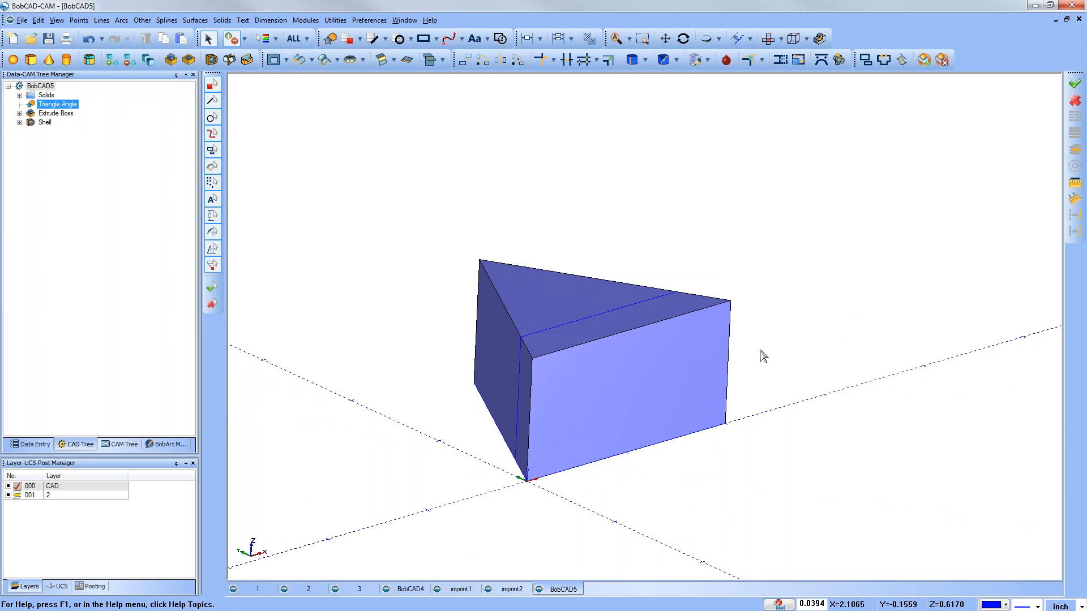
click(729, 392)
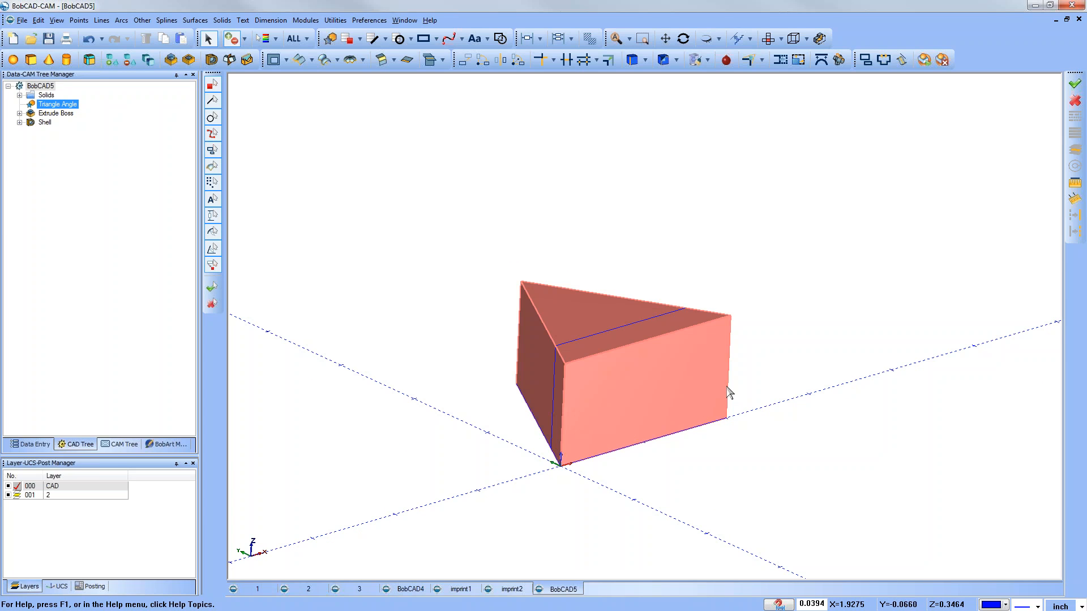
click(732, 386)
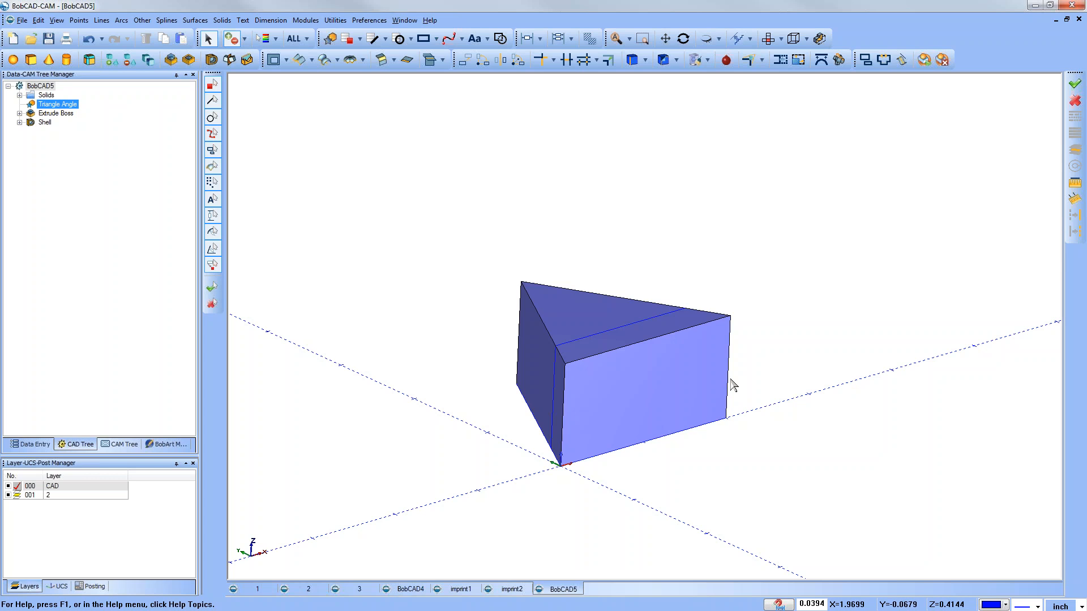
mouse_move(889, 390)
middle_down()
mouse_move(878, 374)
mouse_move(881, 383)
middle_up()
scroll(777, 378, down, 2)
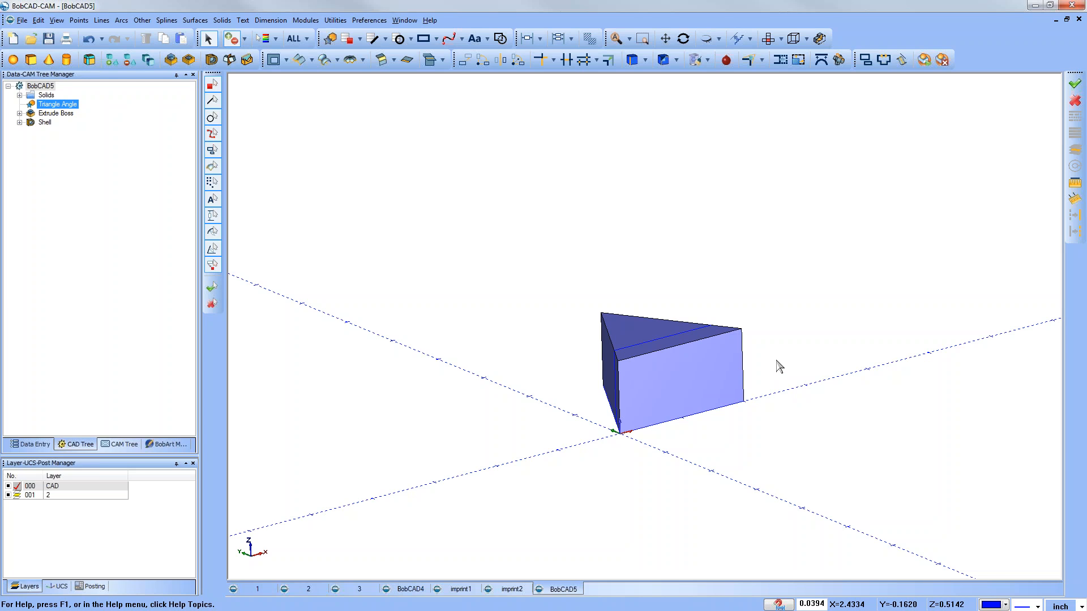
middle_drag(774, 356, 706, 351)
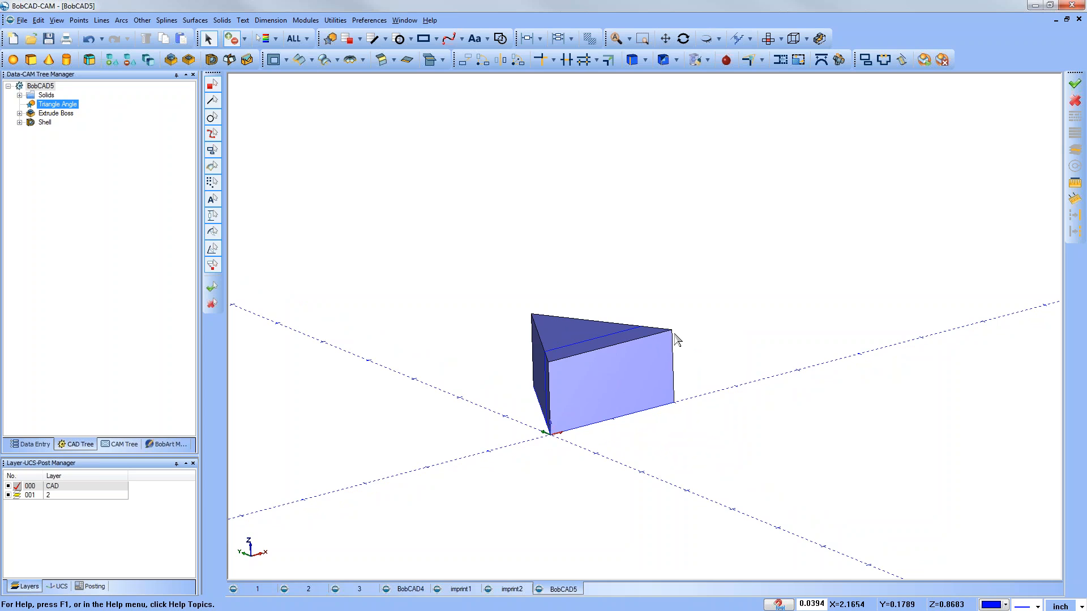
Undo the section wireframe and the whole-solid shell, and turn the triangular solid to show its underside.
click(51, 87)
click(89, 39)
middle_drag(572, 237, 532, 271)
middle_drag(633, 309, 570, 394)
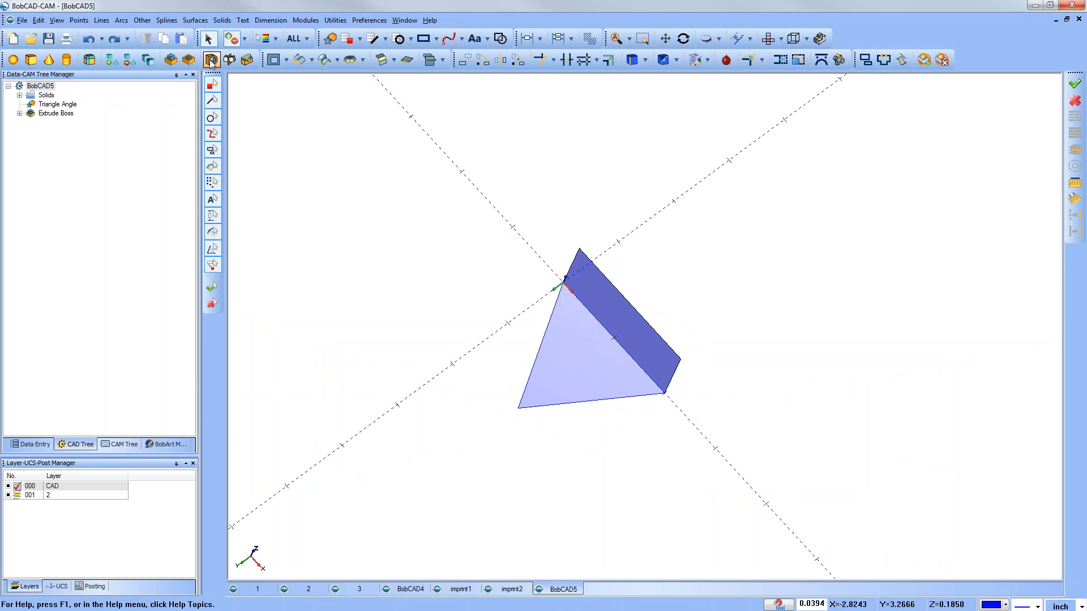
Shell the triangular solid inward with a 0.0500 wall thickness, turning Whole Solid off and leaving its underside face open.
click(212, 59)
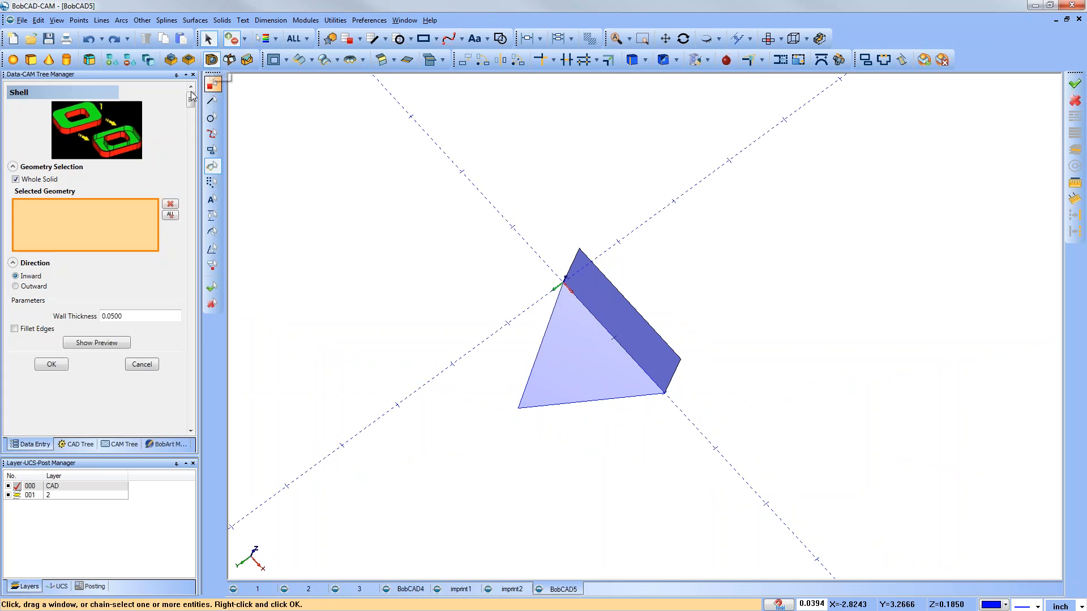
click(44, 180)
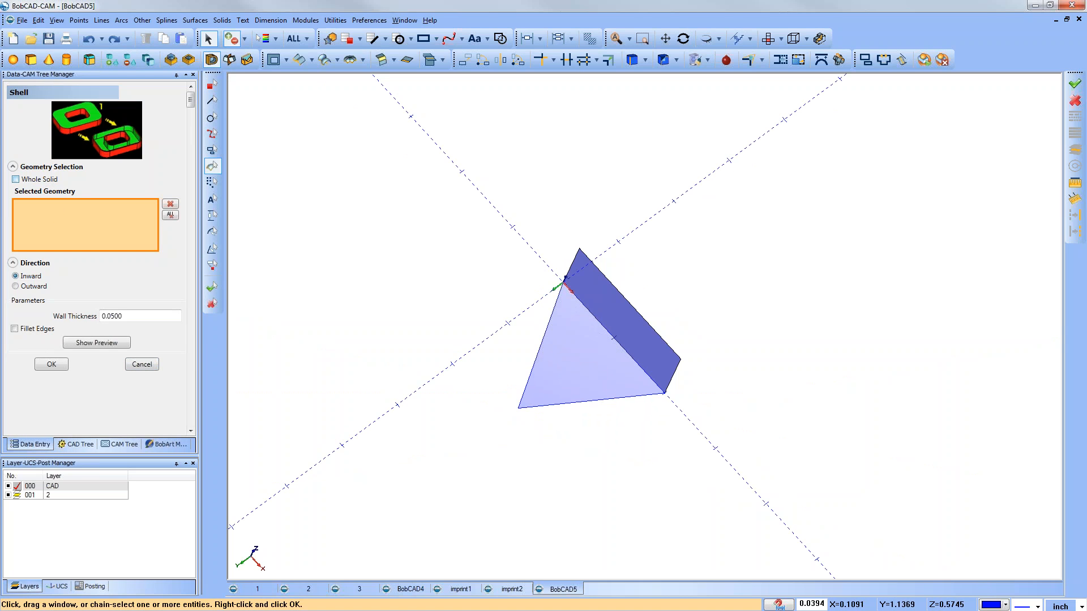
click(583, 359)
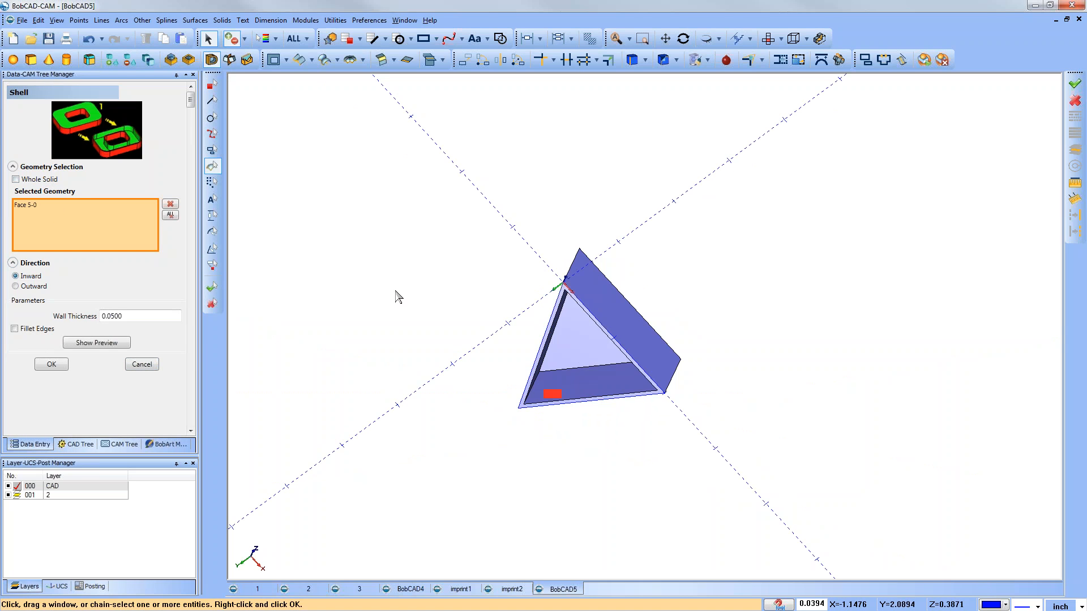
middle_drag(612, 371, 643, 340)
scroll(609, 342, up, 5)
scroll(577, 296, down, 1)
middle_drag(592, 276, 651, 448)
middle_drag(773, 285, 778, 293)
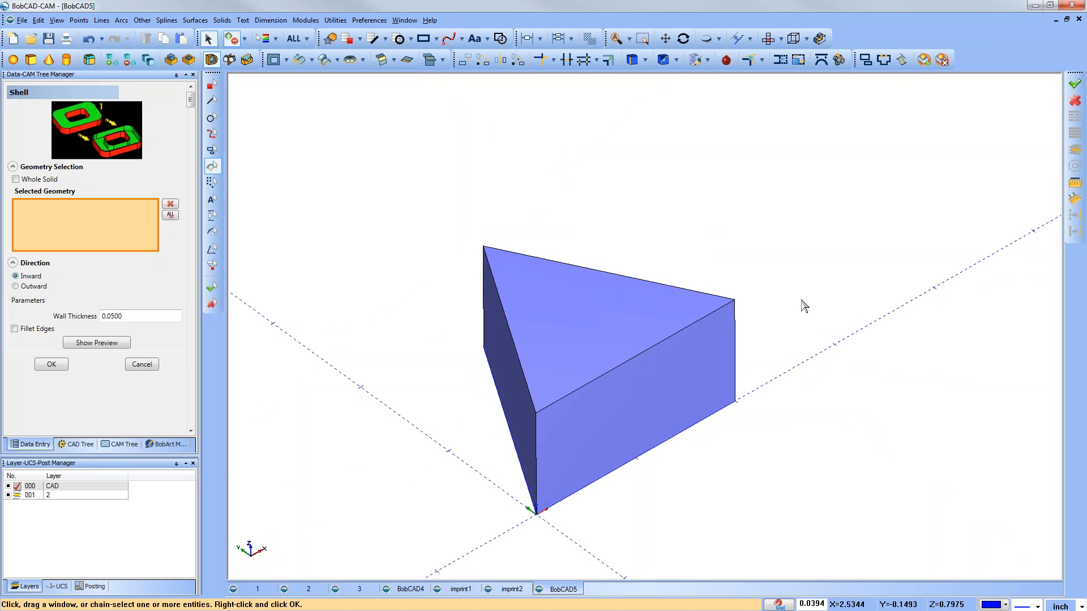
click(142, 365)
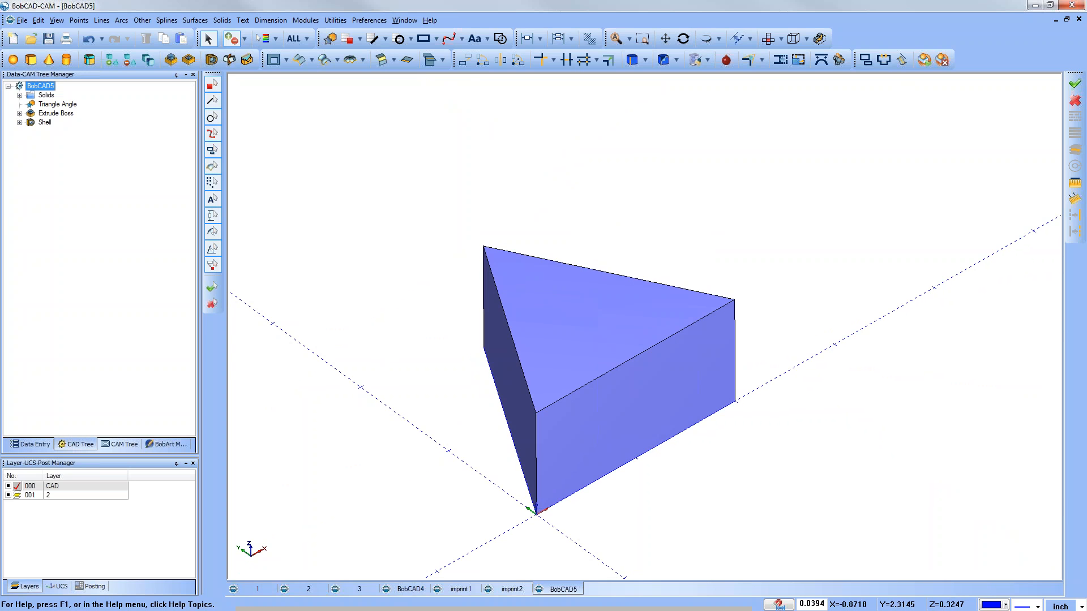
Create a three-point UCS on the rectangular side face, with its origin at a lower corner, X along the lower edge and Y up the vertical edge.
click(808, 488)
mouse_move(677, 497)
middle_down()
mouse_move(654, 365)
mouse_move(764, 373)
middle_up()
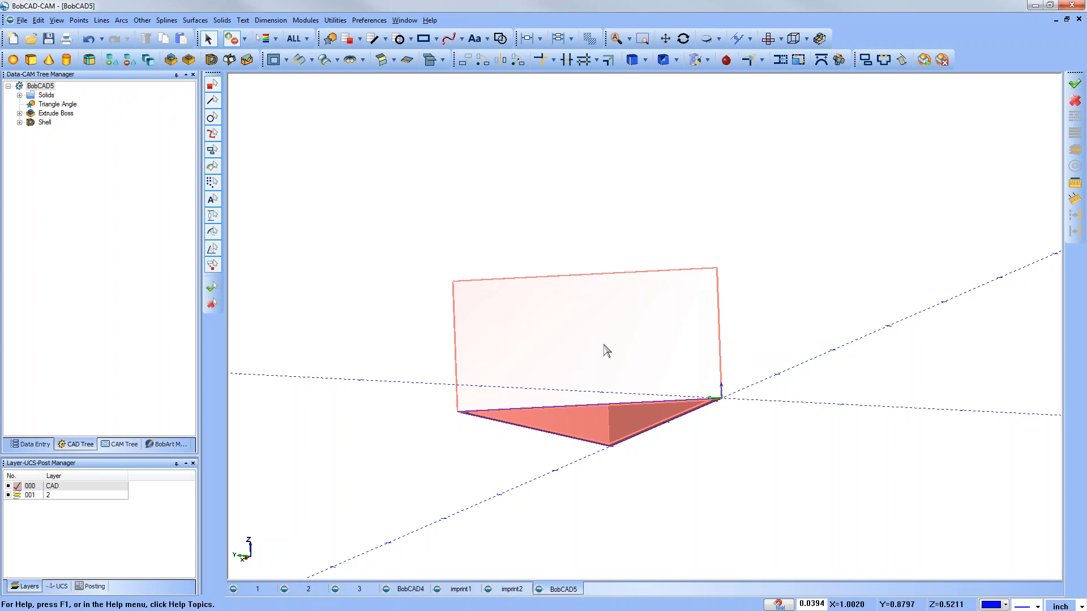
mouse_move(672, 318)
middle_down()
mouse_move(697, 359)
mouse_move(701, 350)
mouse_move(461, 412)
mouse_move(474, 418)
middle_up()
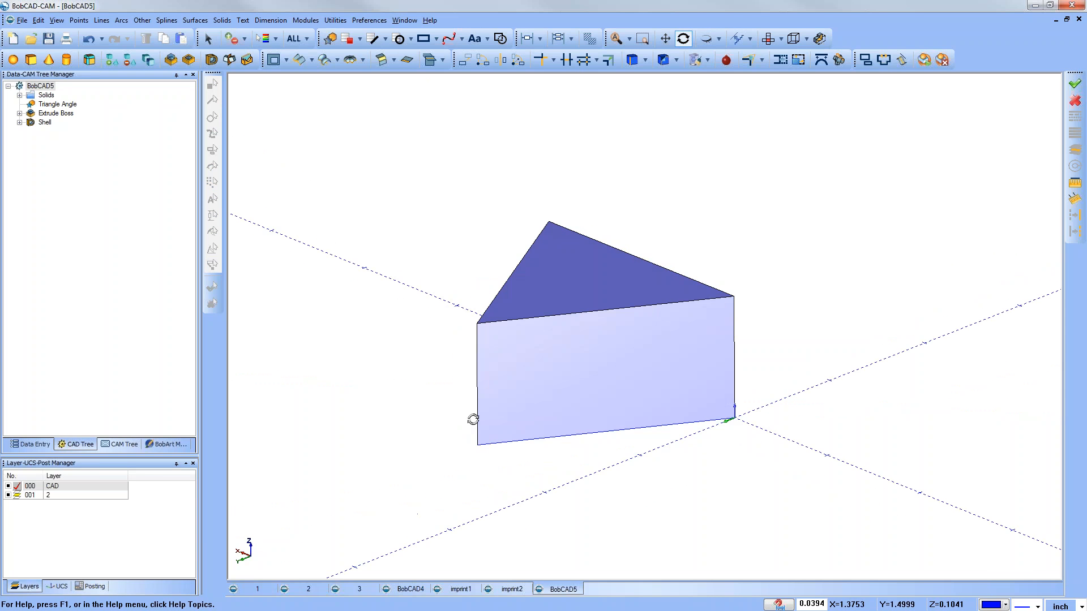
click(59, 587)
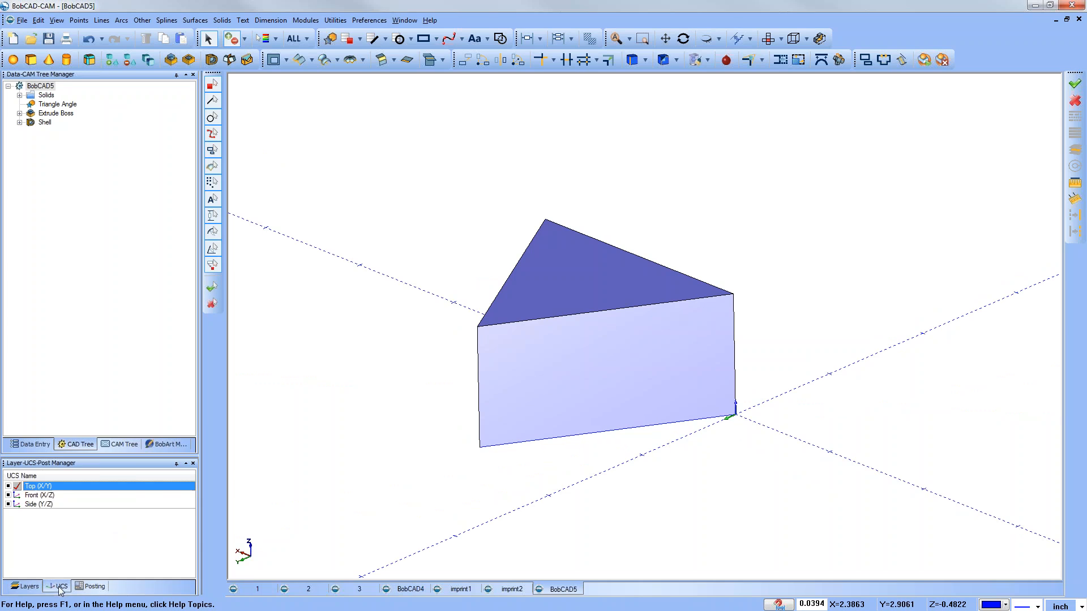
right_click(78, 550)
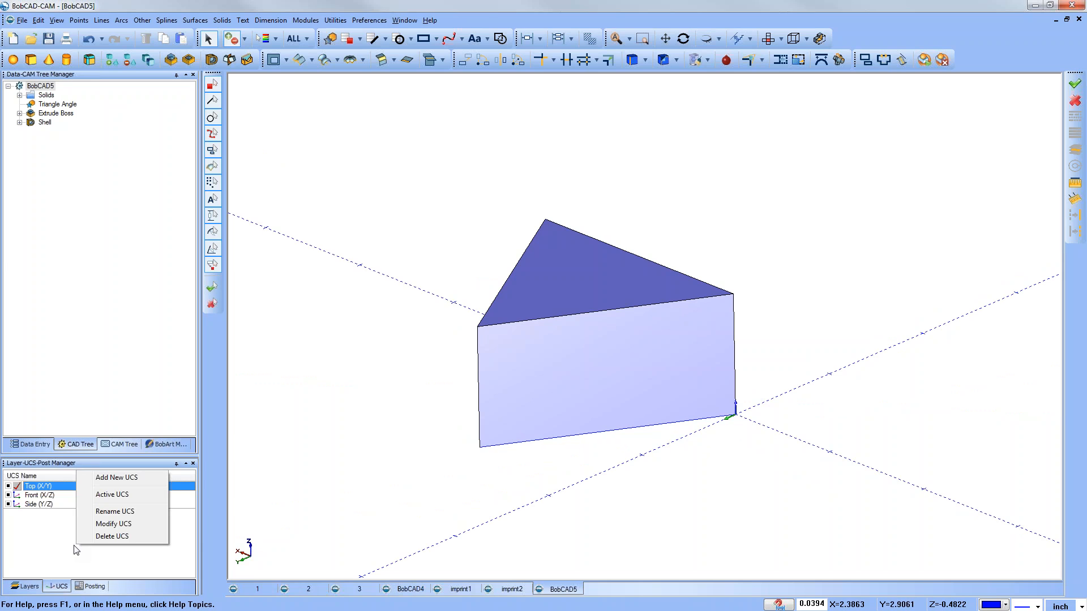
click(124, 483)
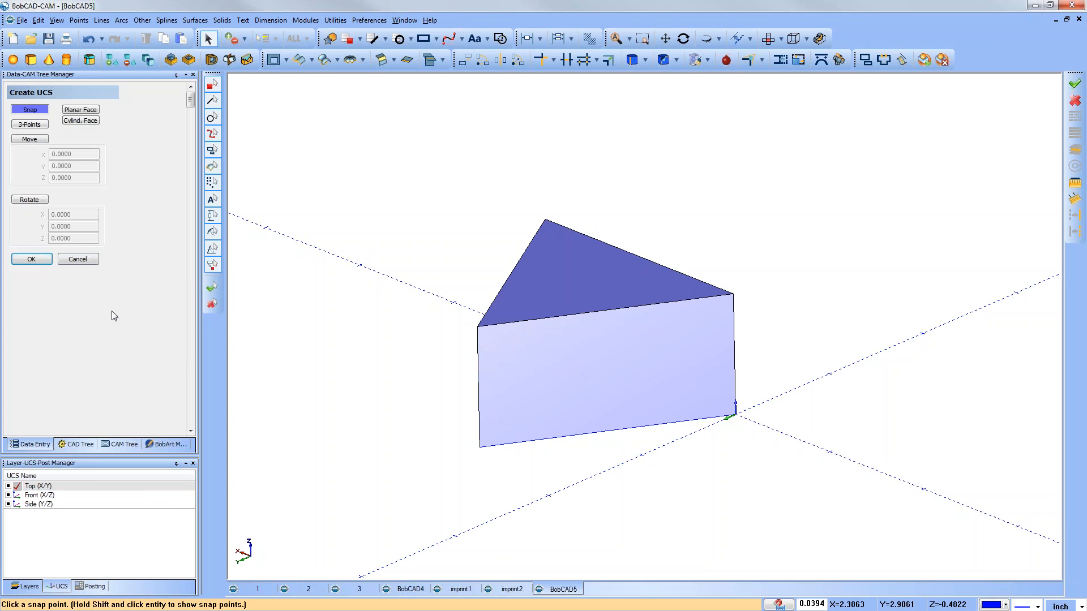
click(43, 126)
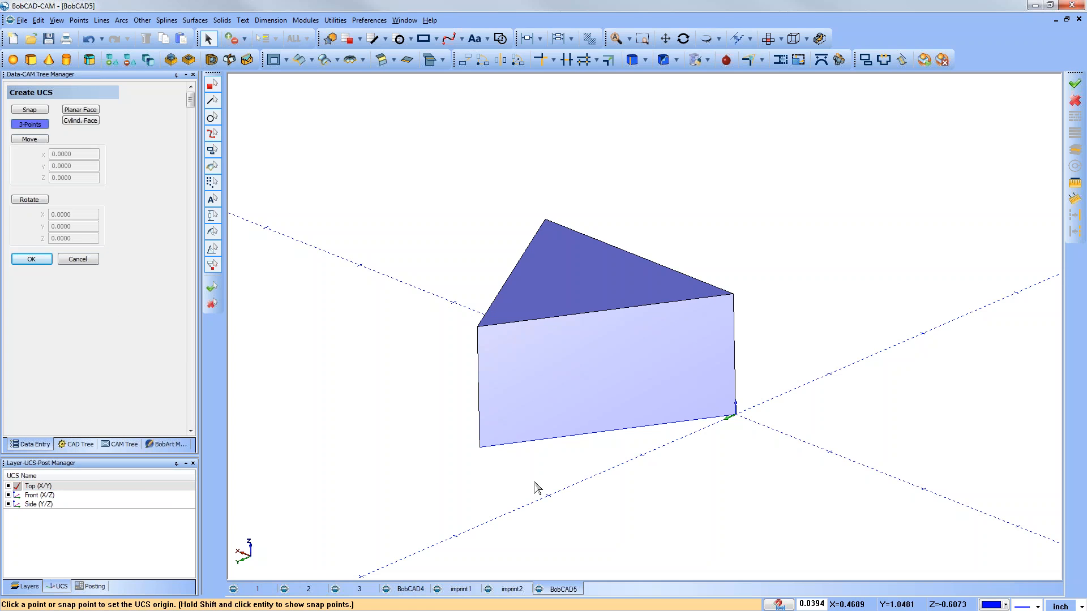
click(480, 447)
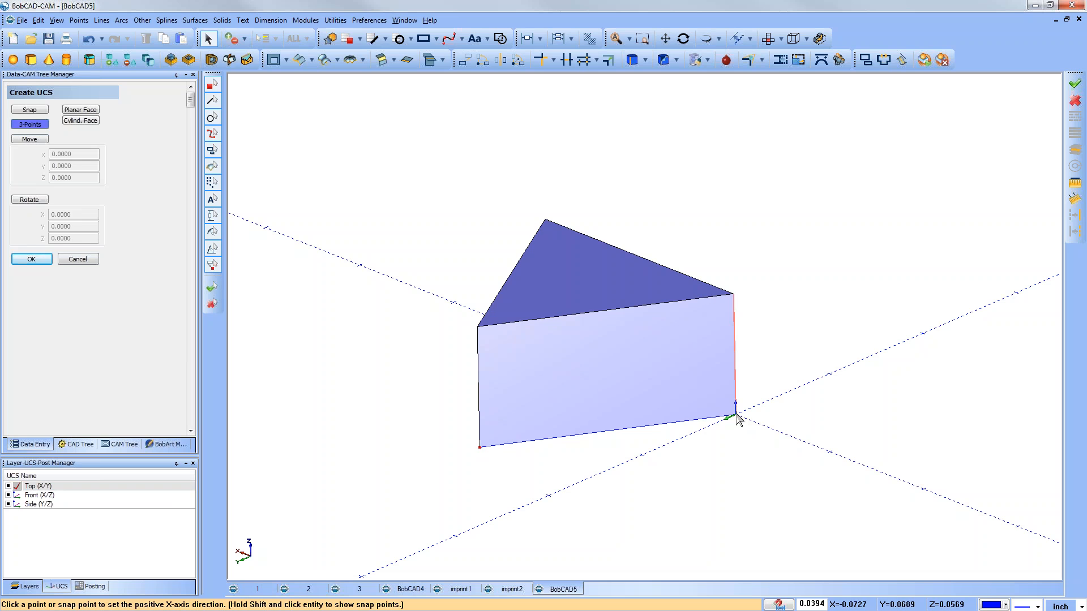
click(734, 416)
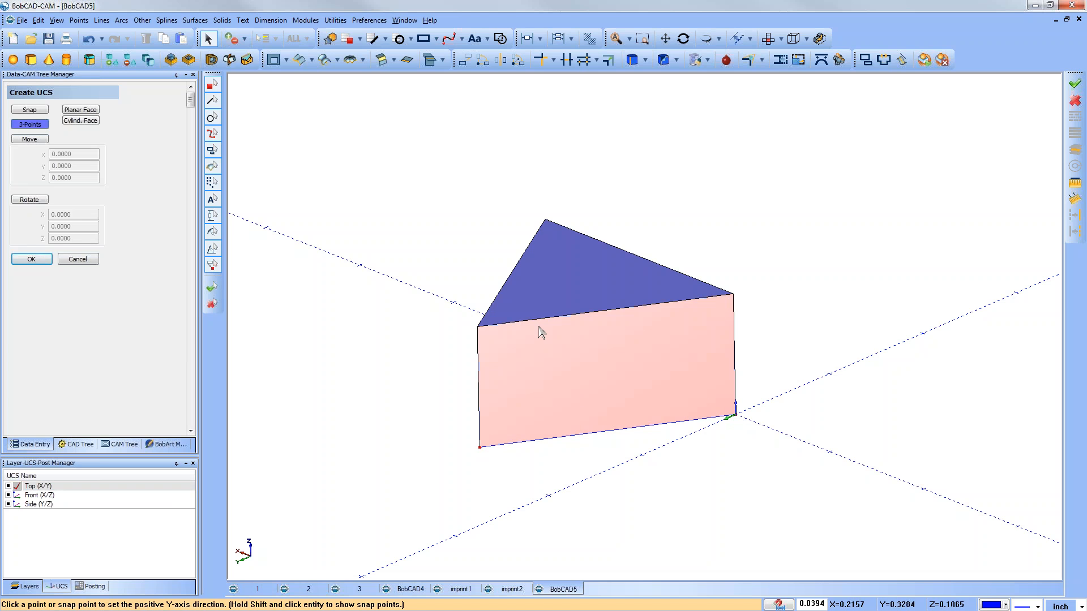
click(479, 329)
middle_drag(622, 519, 622, 480)
middle_drag(451, 374, 515, 443)
middle_drag(371, 392, 329, 385)
click(78, 259)
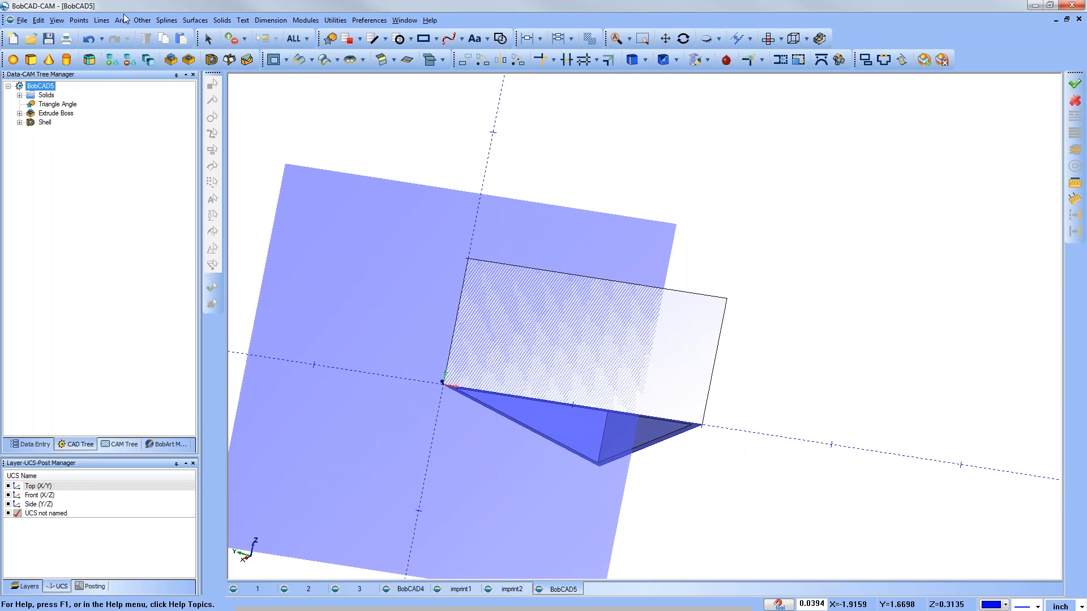
Draw a full circle of radius 0.125 by coordinates, centred at X 0.5 and Y 0.5 on the side-face UCS.
click(121, 21)
click(131, 44)
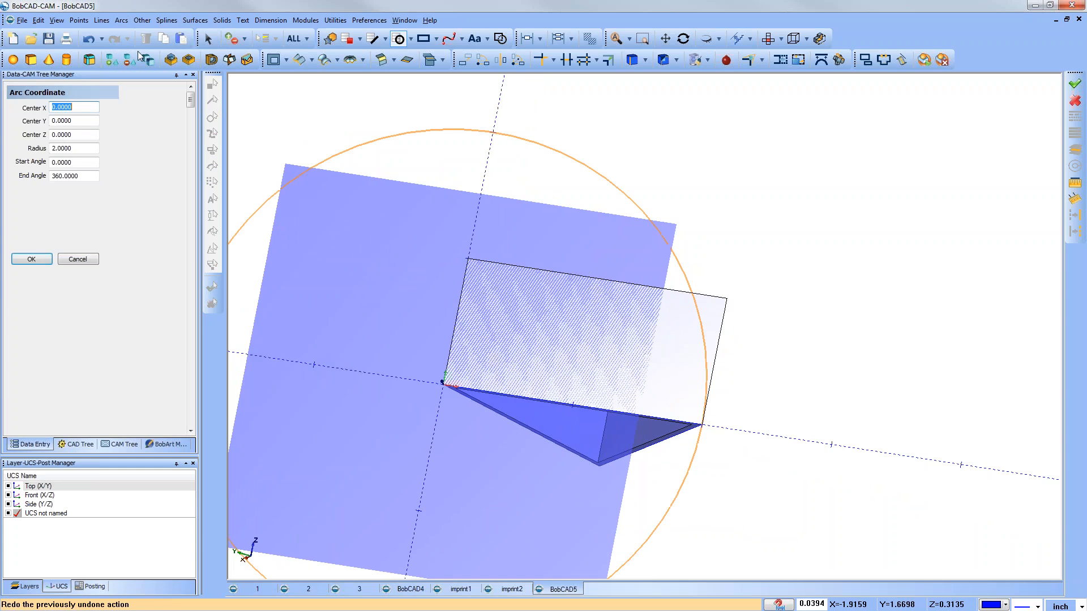
drag(49, 148, 80, 148)
text(0.125)
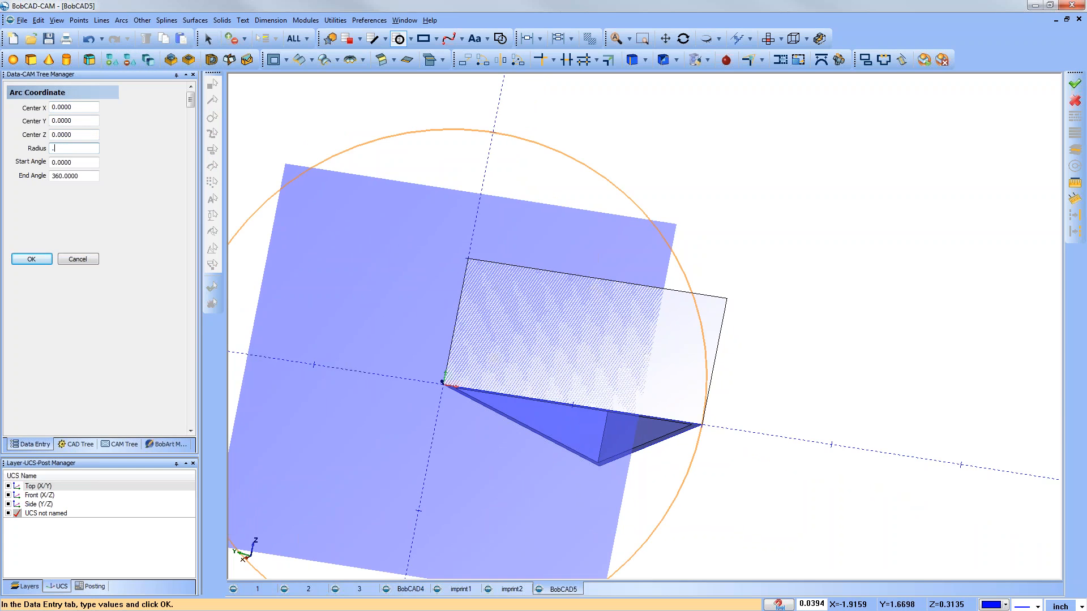
key(Tab)
key(shift+Tab)
key(shift+Tab)
key(shift+Tab)
key(shift+Tab)
text(0.5)
key(Tab)
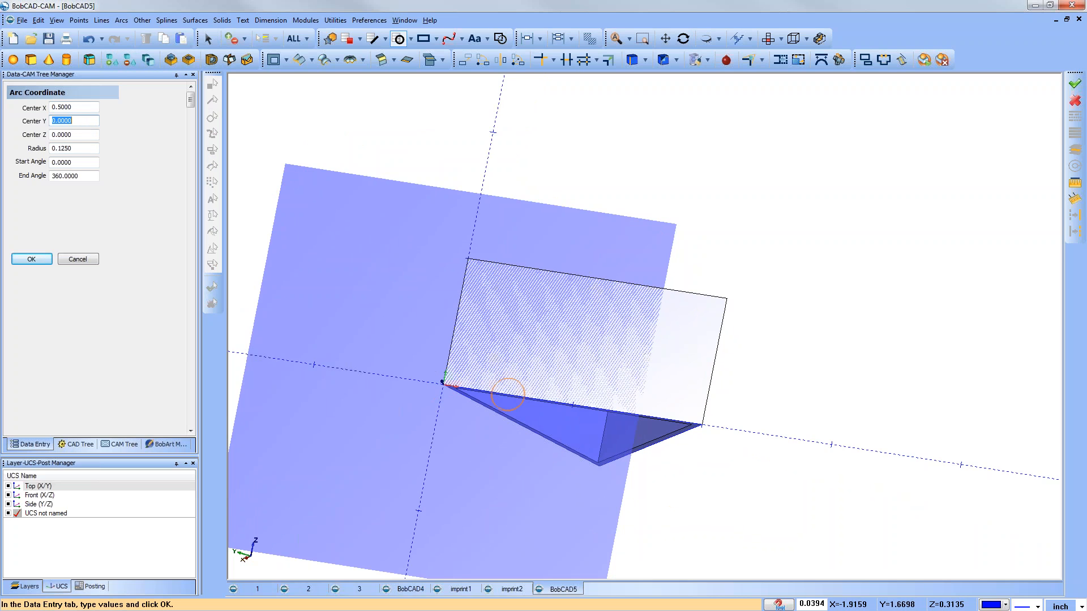
text(.5)
key(Tab)
click(31, 259)
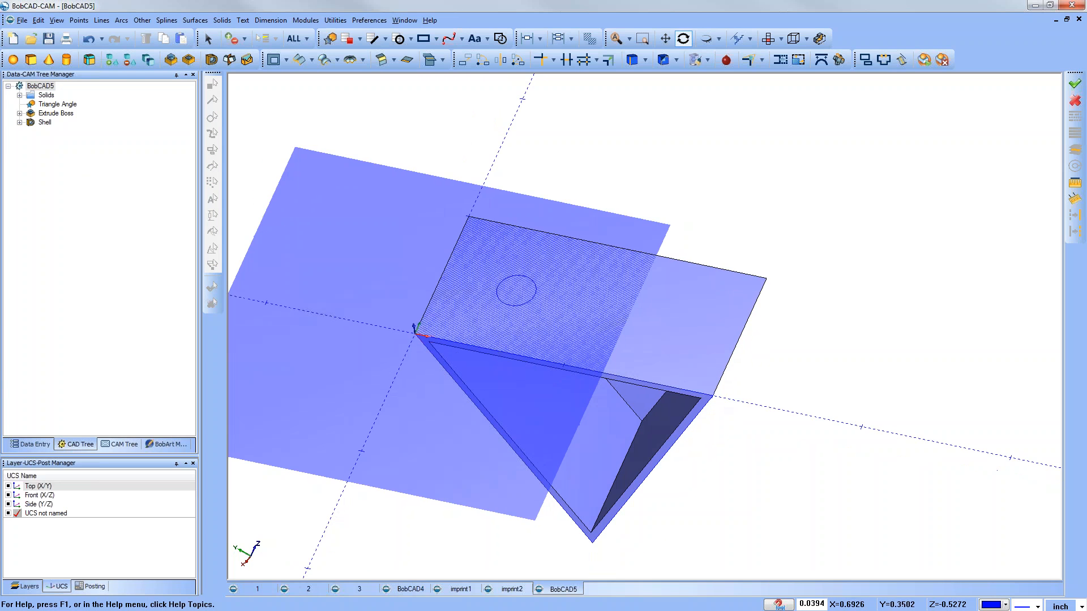
Extrude-cut the circle through the shelled side wall, 1.0000 in the positive direction and about 0.5118 in the other direction.
click(189, 59)
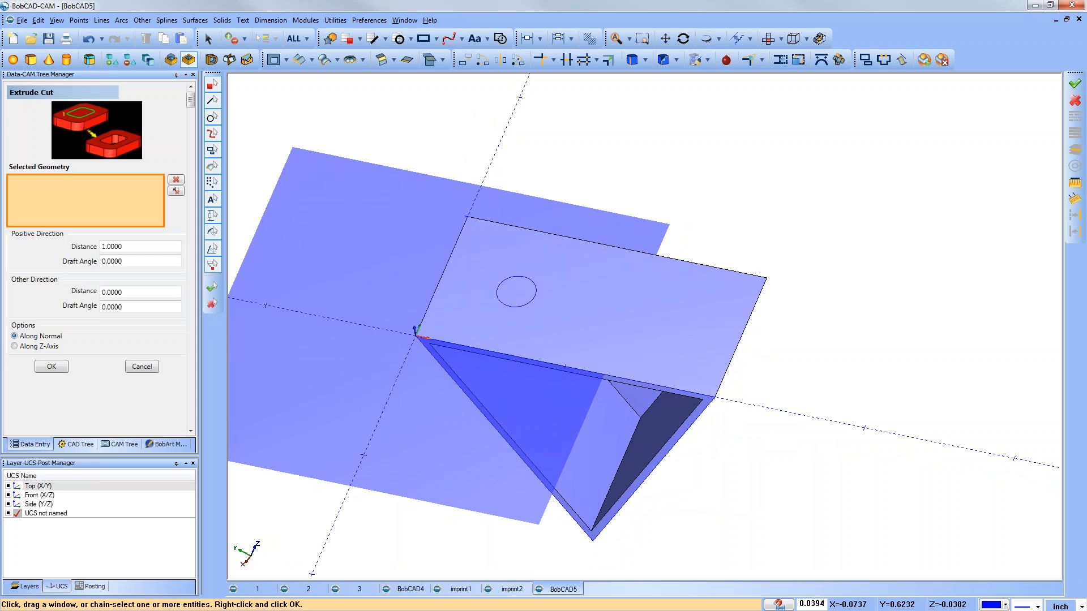
click(524, 307)
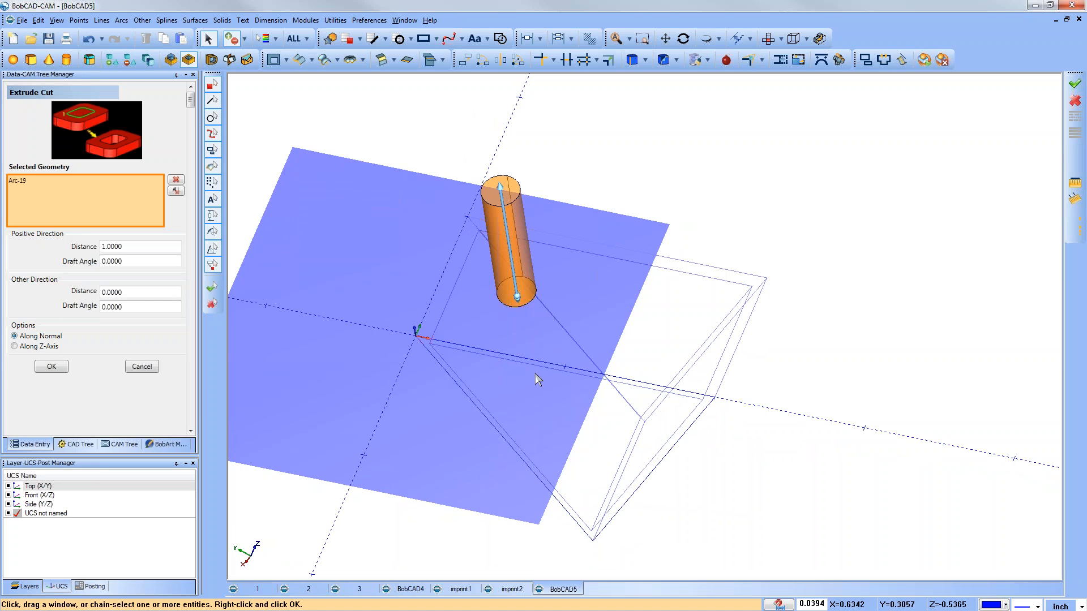
drag(518, 300, 553, 471)
mouse_move(552, 465)
middle_down()
mouse_move(568, 382)
mouse_move(591, 388)
mouse_move(546, 418)
mouse_move(543, 396)
mouse_move(627, 354)
mouse_move(550, 422)
middle_up()
key(Escape)
mouse_move(510, 263)
middle_down()
mouse_move(498, 287)
mouse_move(497, 278)
middle_up()
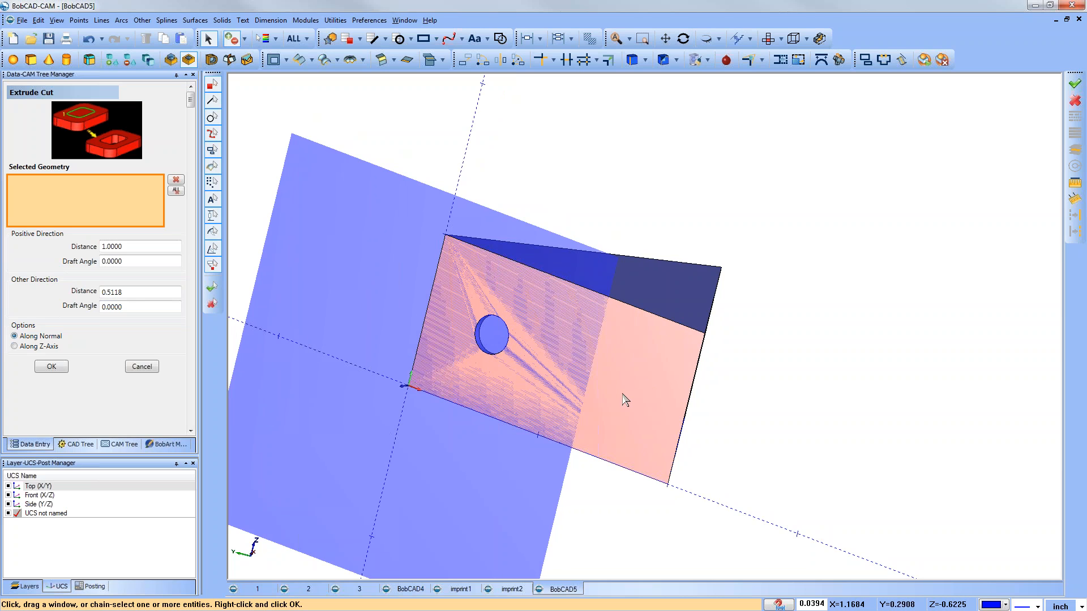
middle_drag(603, 338, 595, 356)
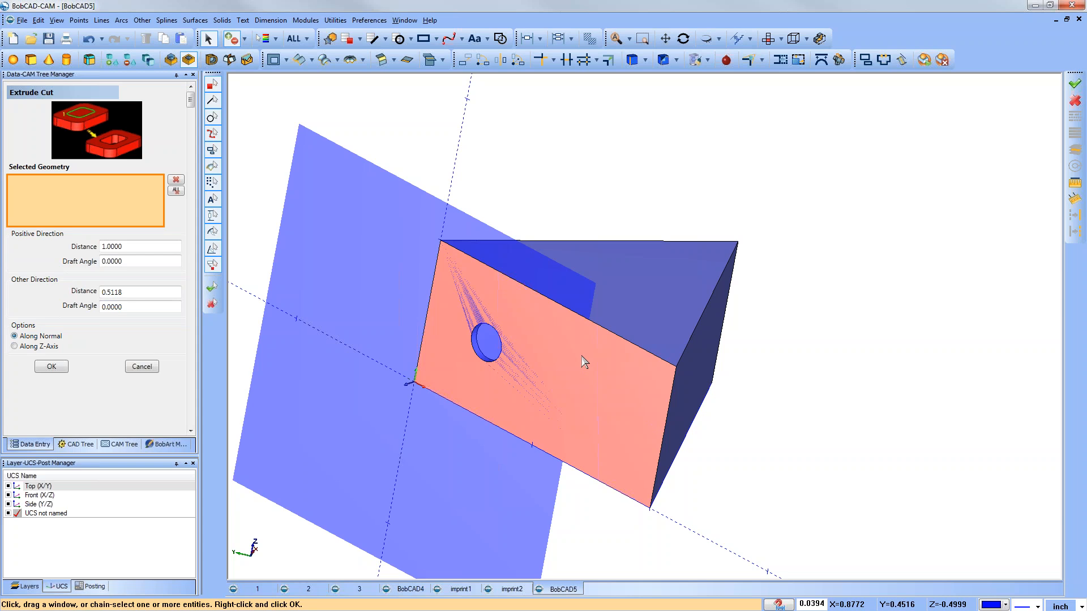
middle_drag(490, 281, 652, 170)
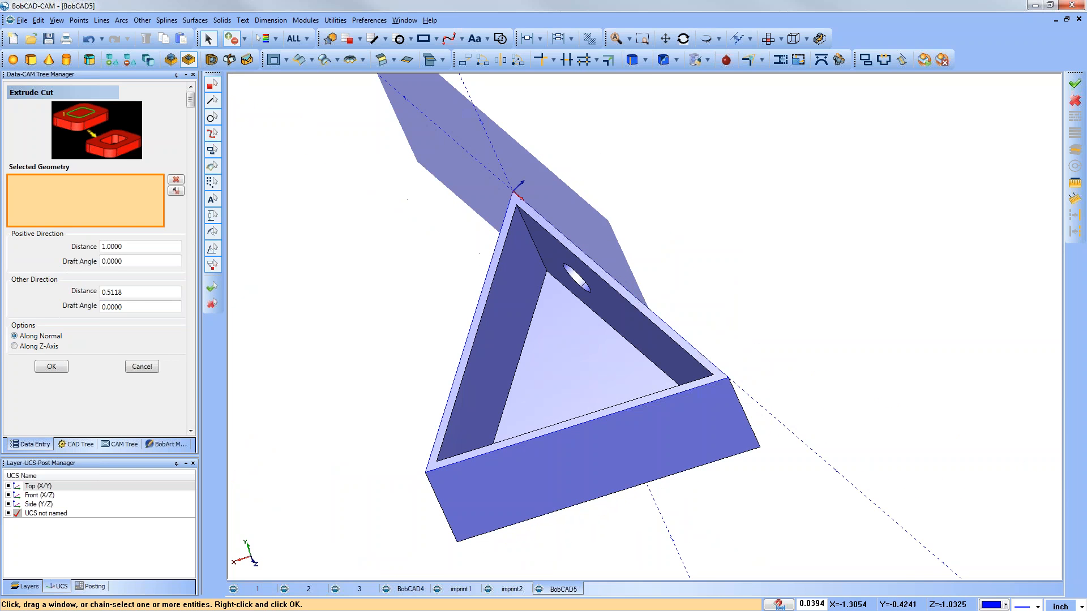
click(142, 366)
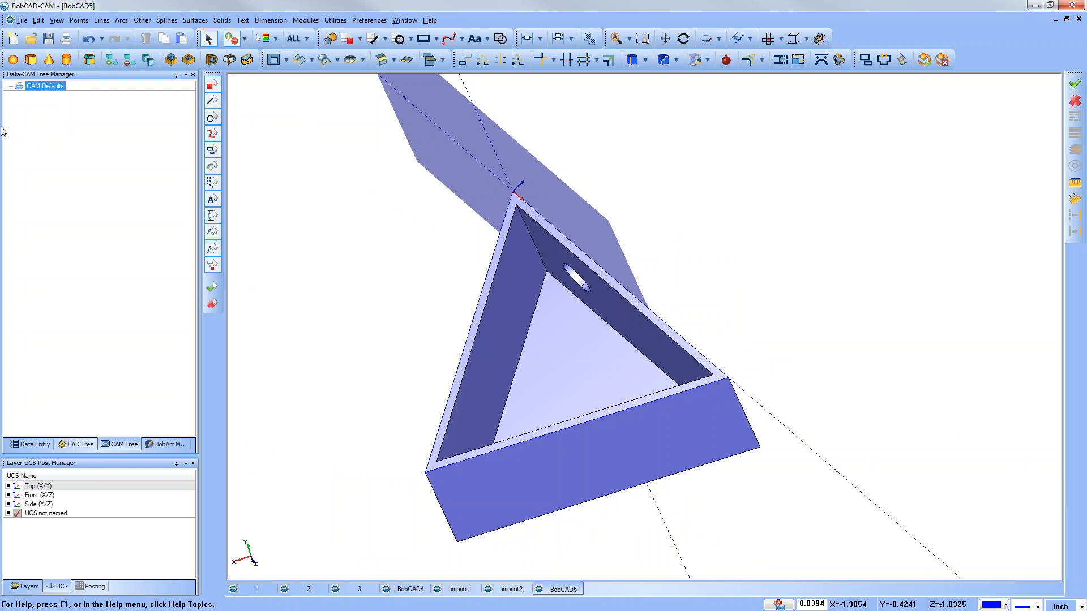
Undo the hole cut, the circle and the open-face shell.
click(89, 39)
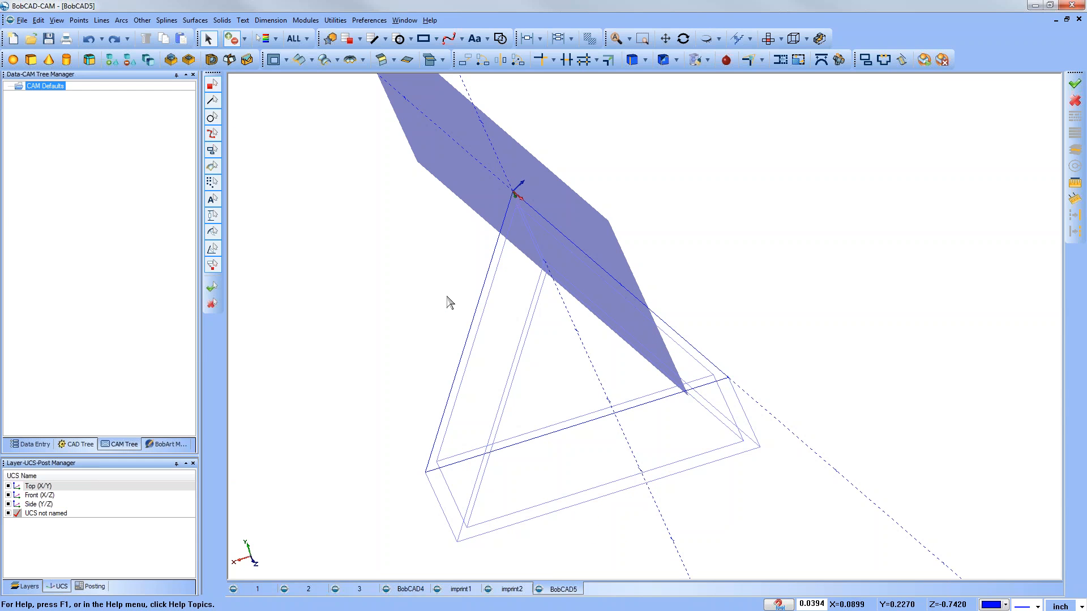
key(ctrl+w)
click(89, 39)
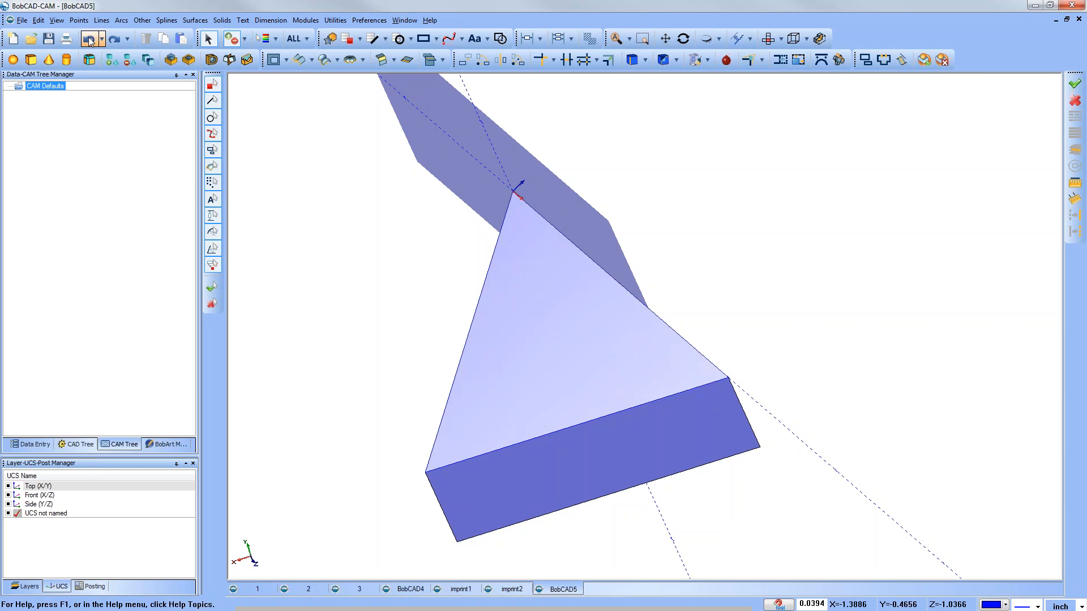
Make the Top (X/Y) UCS active.
middle_drag(446, 224, 449, 192)
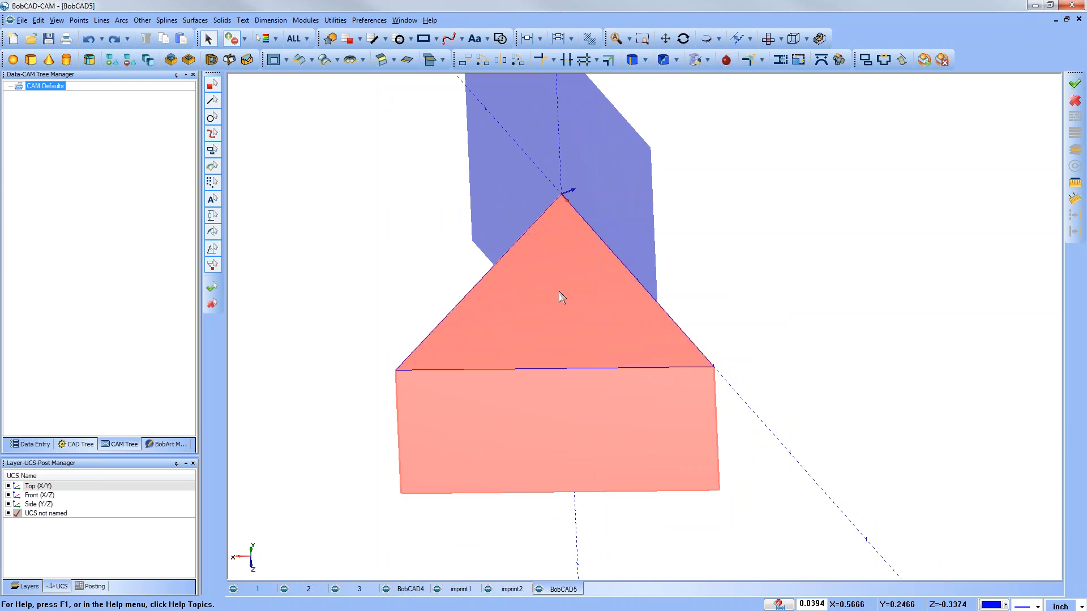
click(29, 488)
double_click(30, 489)
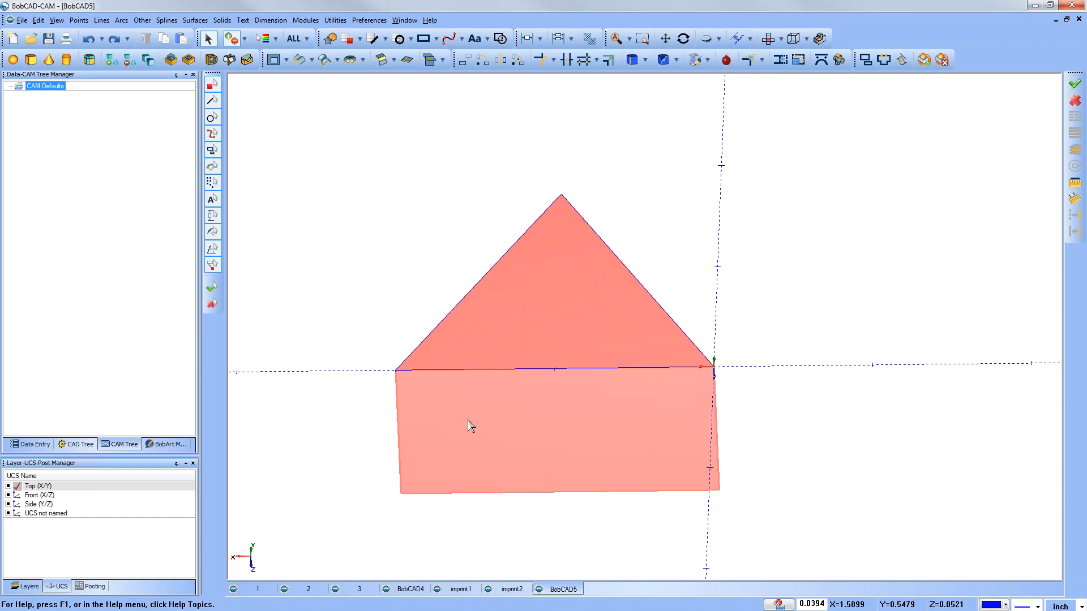
Hollow the triangular solid again with Shell, removing its underside triangular face and using an inward wall thickness of 0.0500.
middle_drag(559, 309, 562, 236)
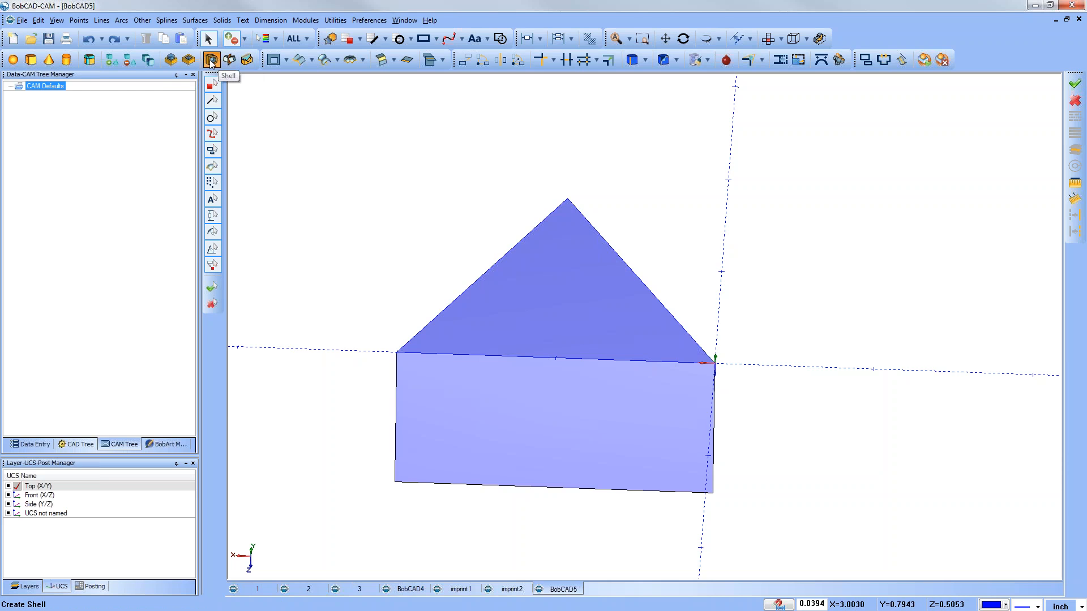
click(211, 60)
click(555, 283)
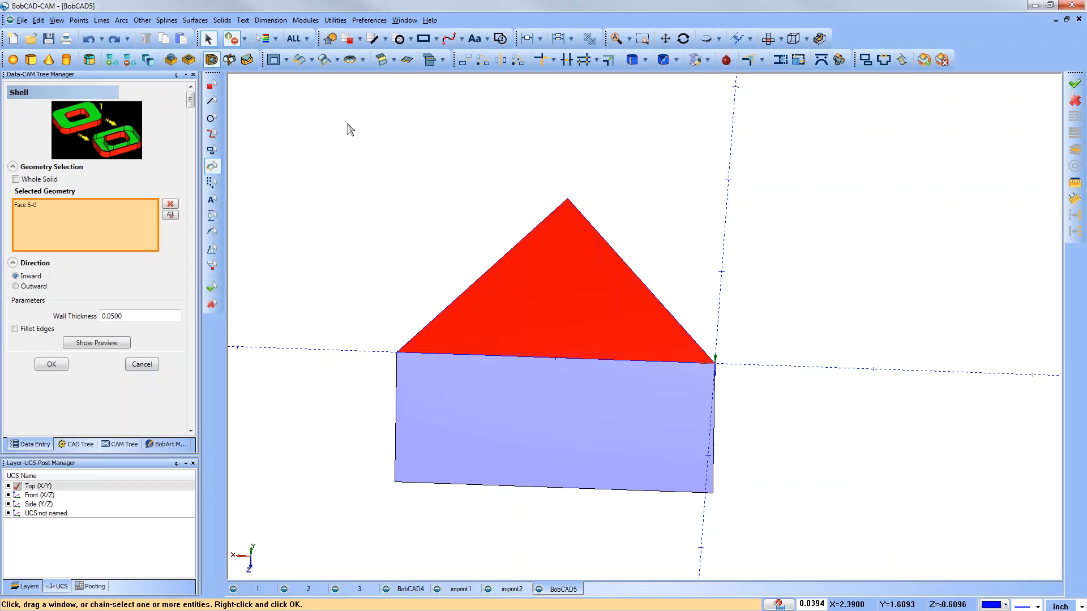
middle_drag(628, 249, 619, 282)
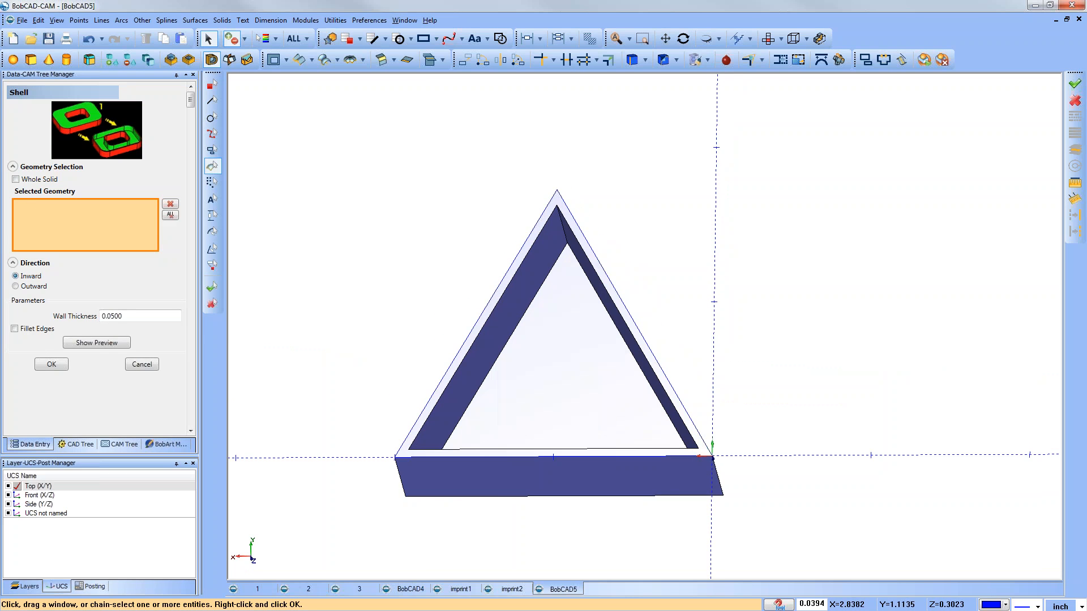
middle_drag(549, 400, 555, 353)
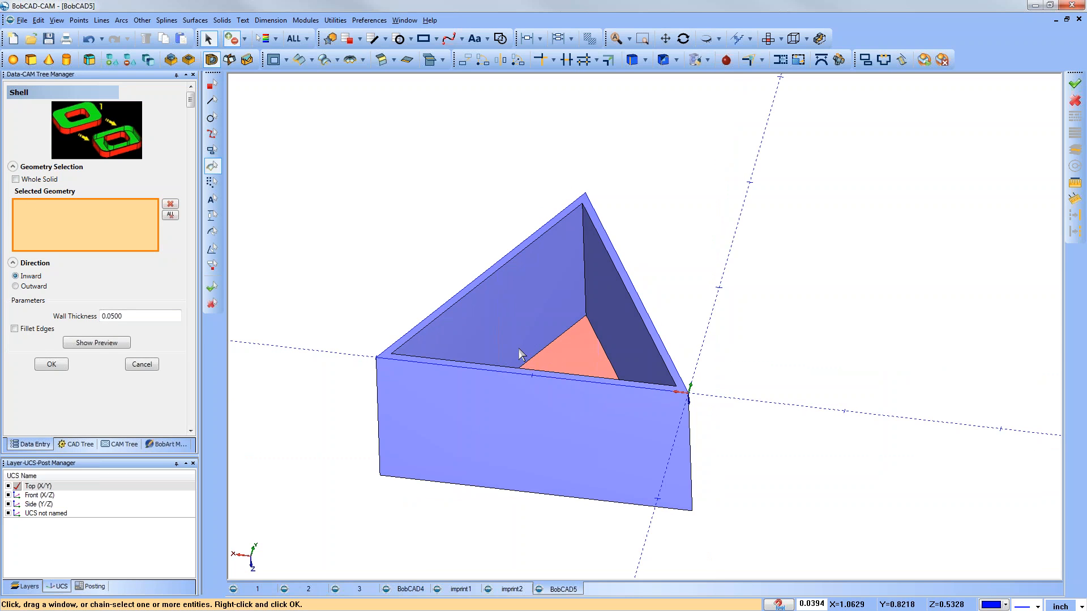
Examine the shelled triangular solid's wall thickness, inner faces, open side and closed triangular face from several angles.
click(139, 316)
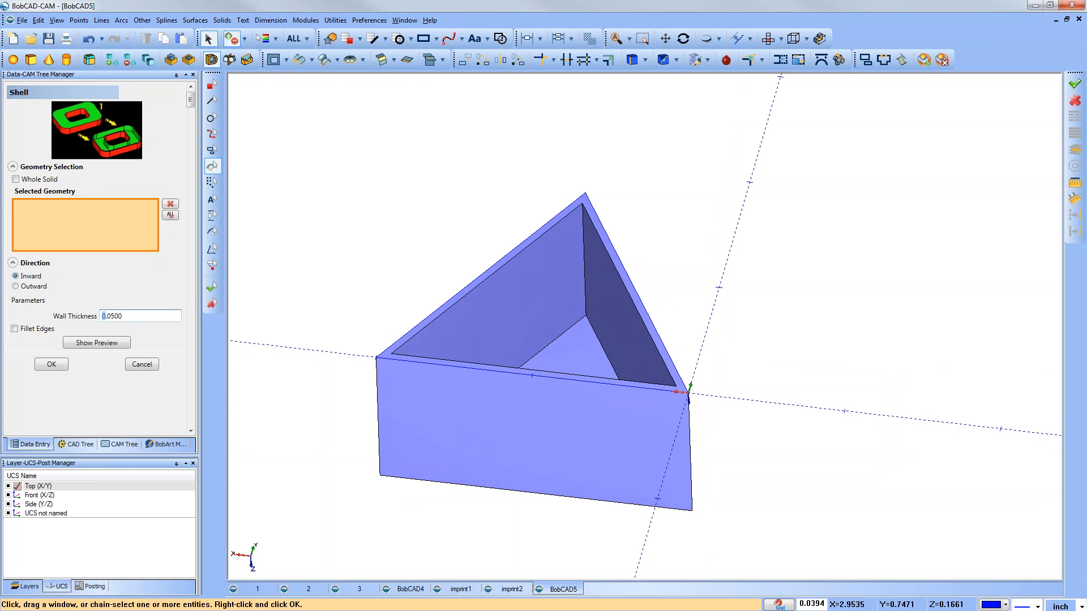
click(127, 317)
double_click(127, 317)
middle_drag(494, 338, 481, 254)
middle_drag(495, 302, 668, 444)
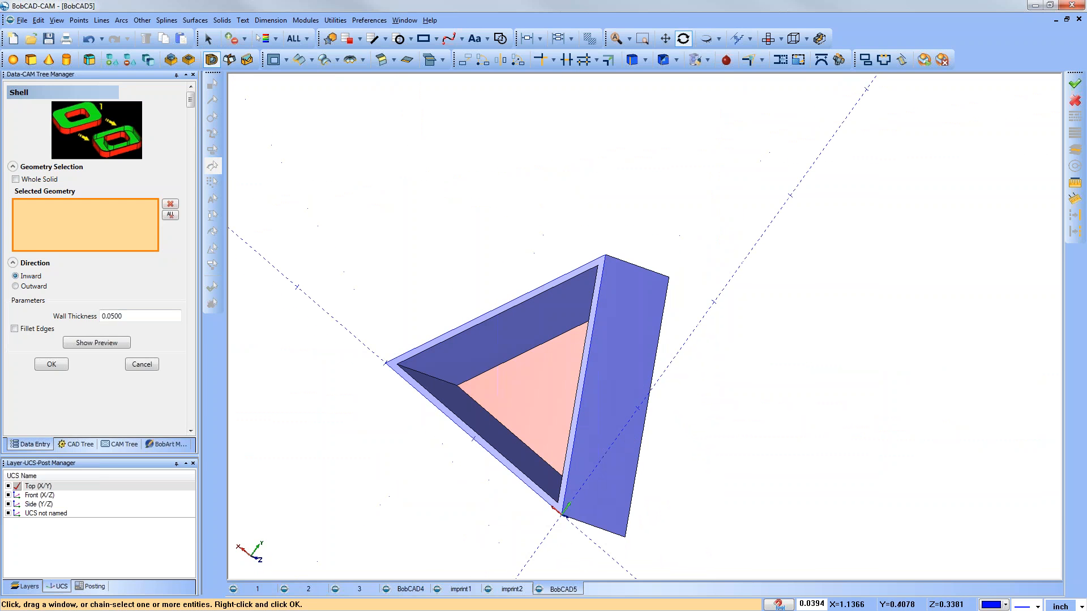
double_click(113, 316)
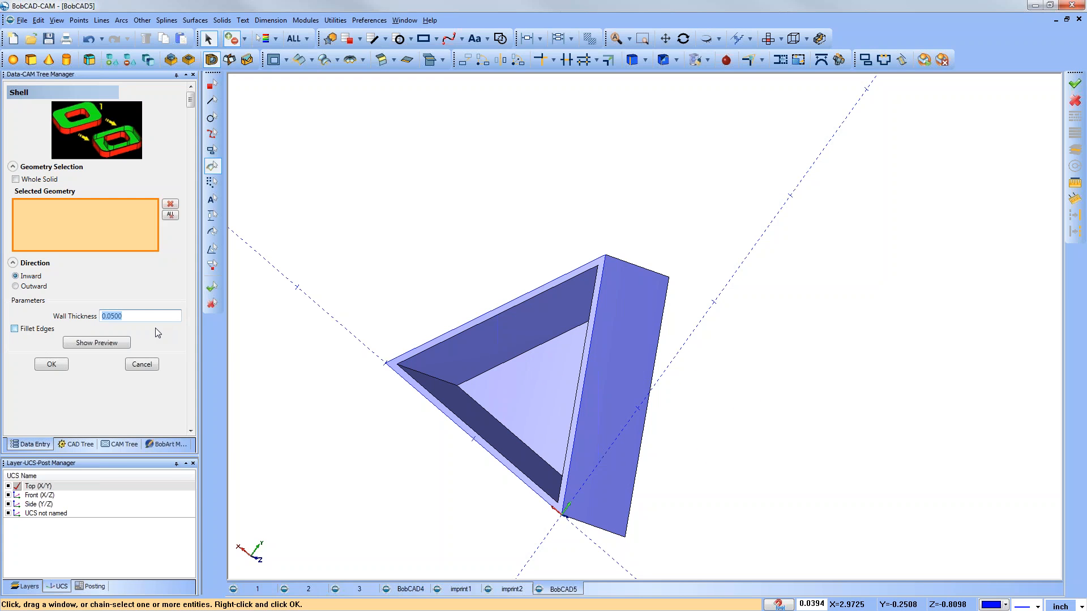
click(538, 400)
middle_drag(533, 416, 573, 422)
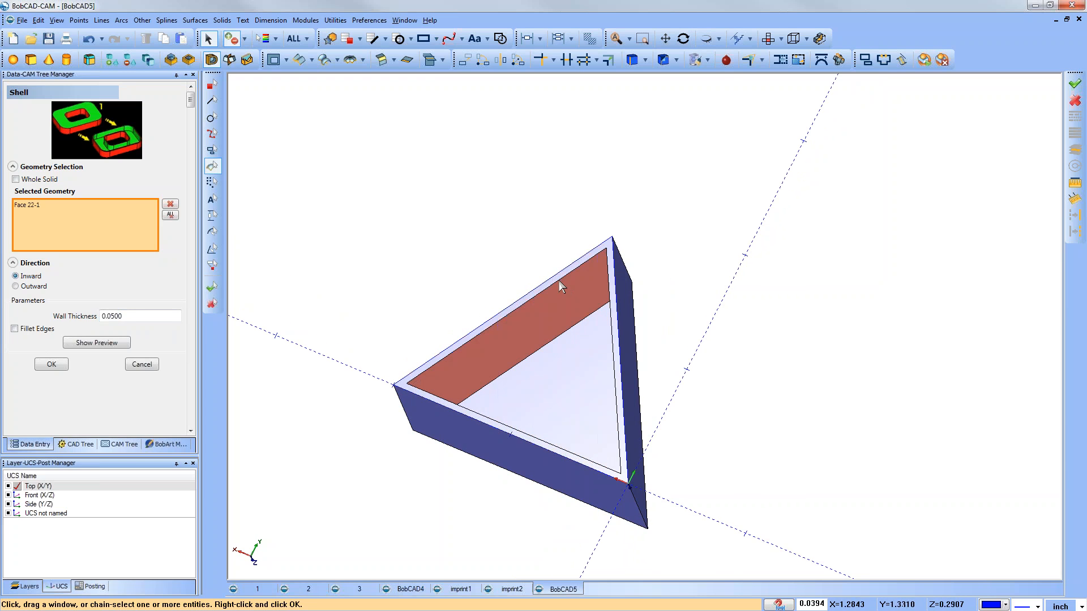
middle_drag(743, 340, 510, 348)
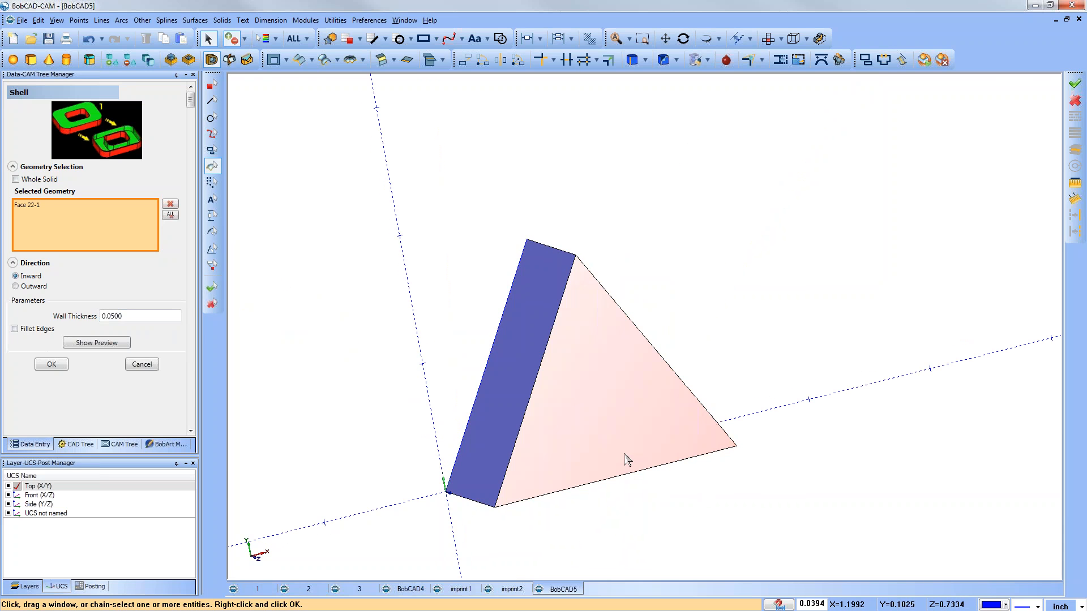
middle_drag(553, 372, 810, 323)
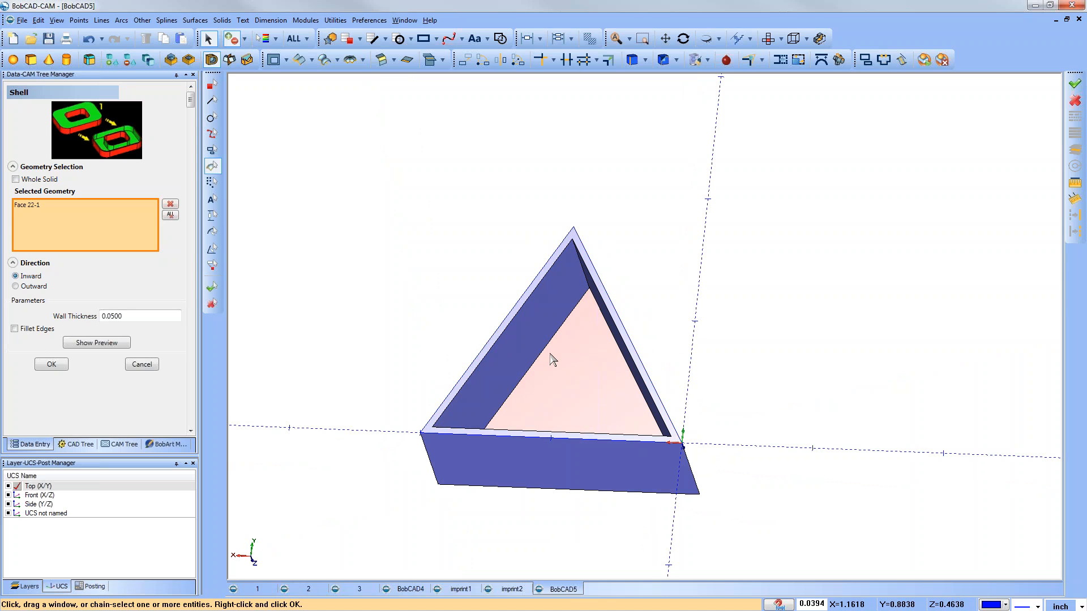
Review the example parts in documents 1, 2 and 3, then return to document 1 and highlight its second Extrude Cut feature.
click(260, 587)
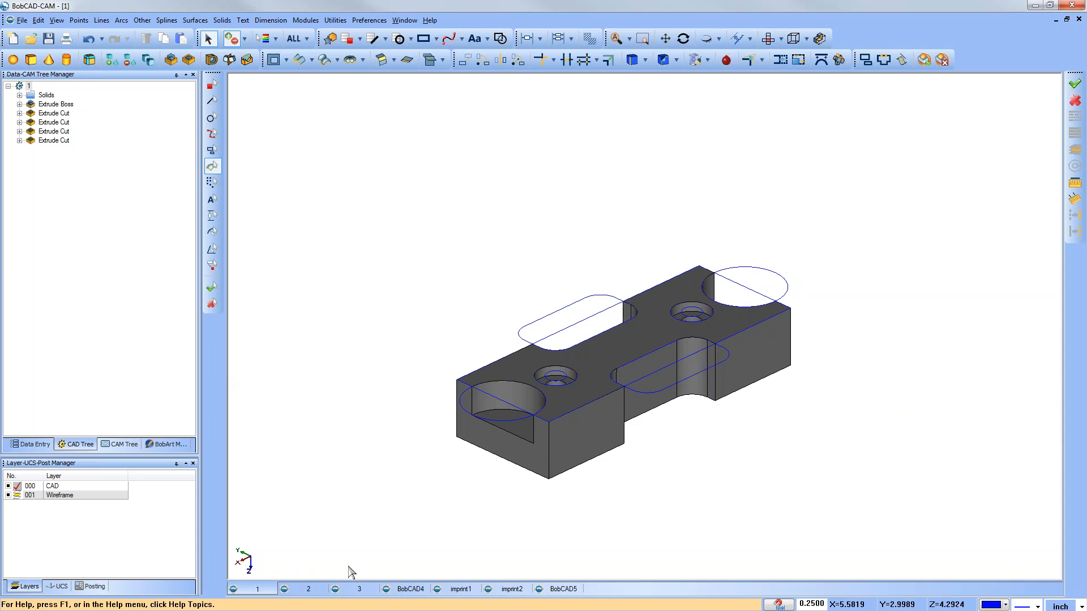
click(319, 589)
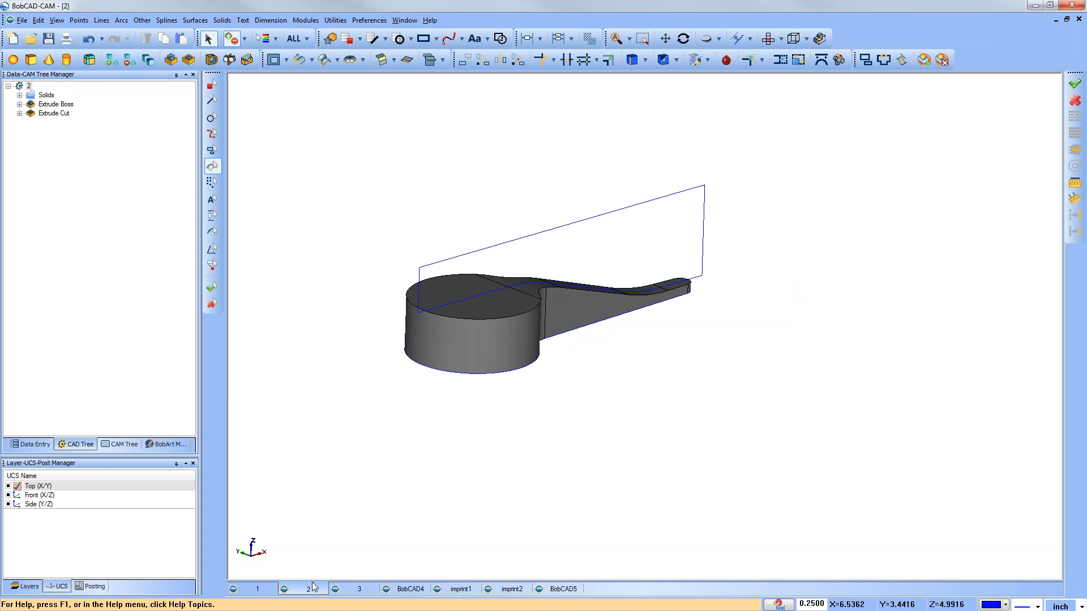
click(360, 592)
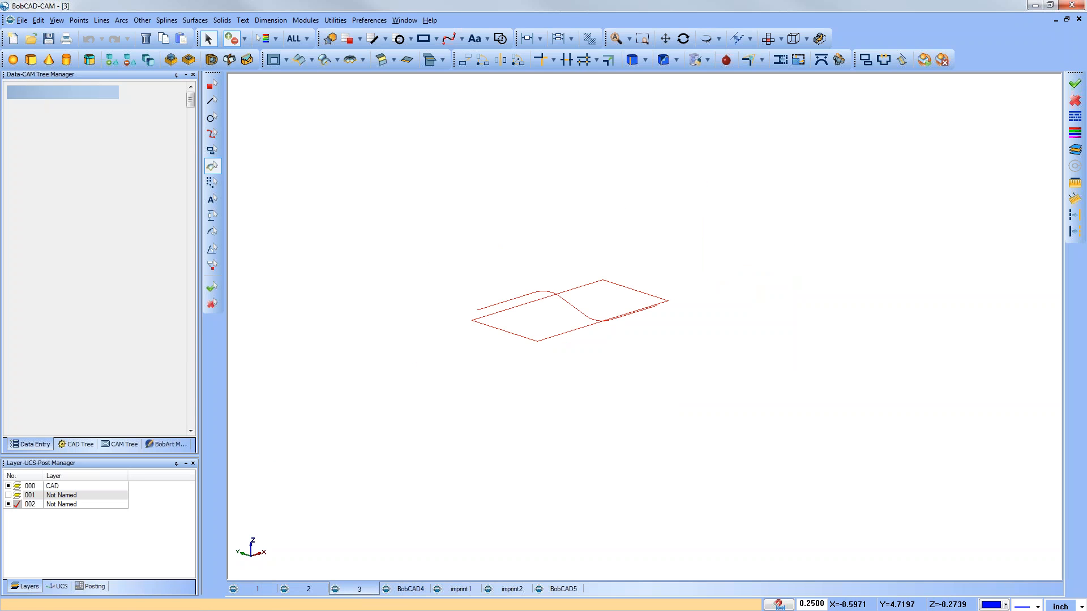
click(258, 589)
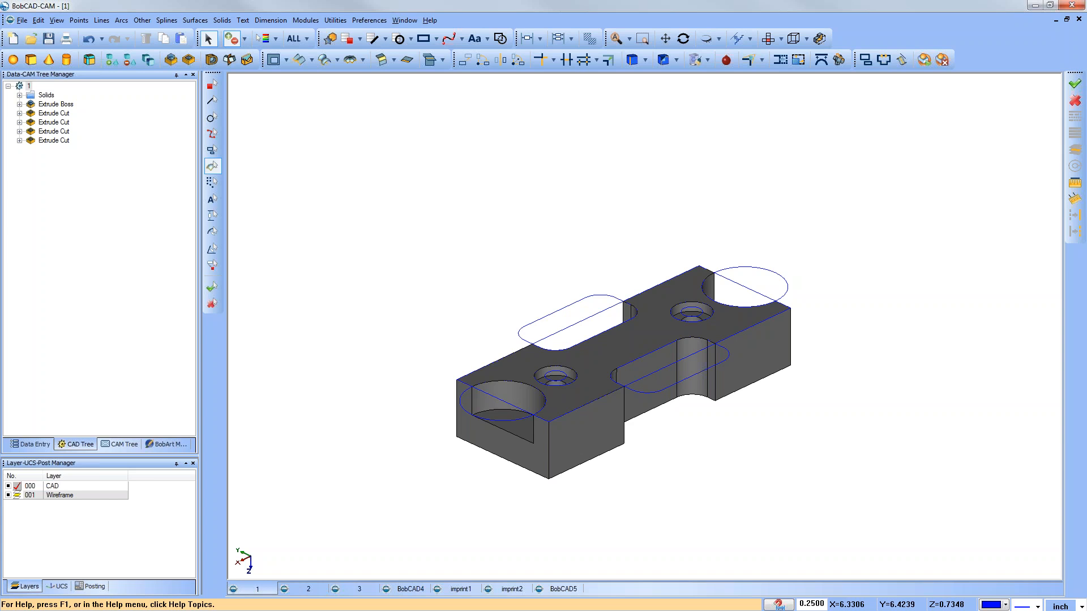
scroll(407, 315, down, 1)
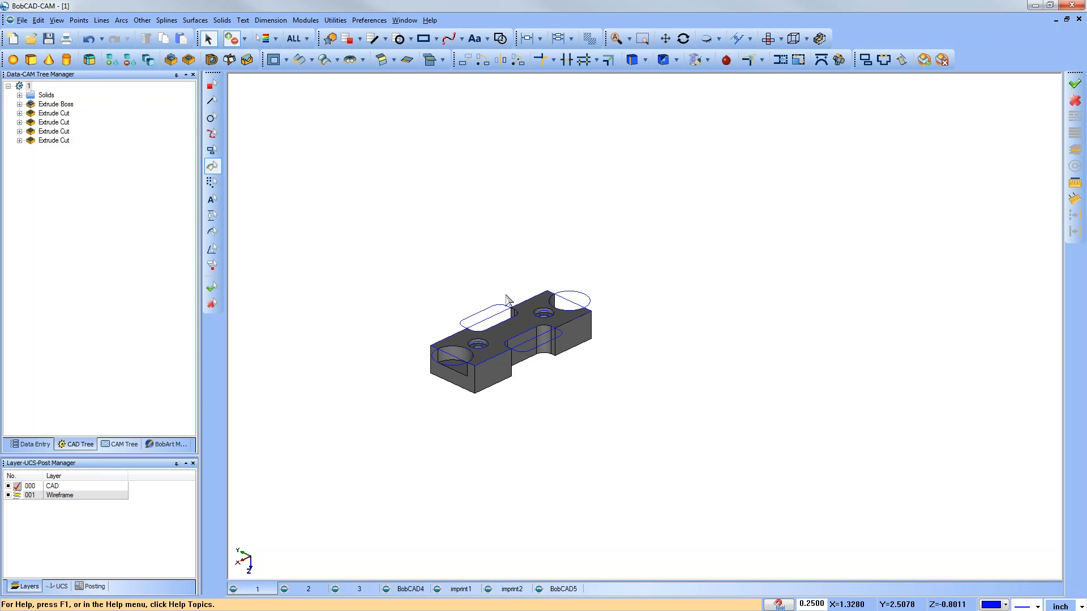
click(54, 122)
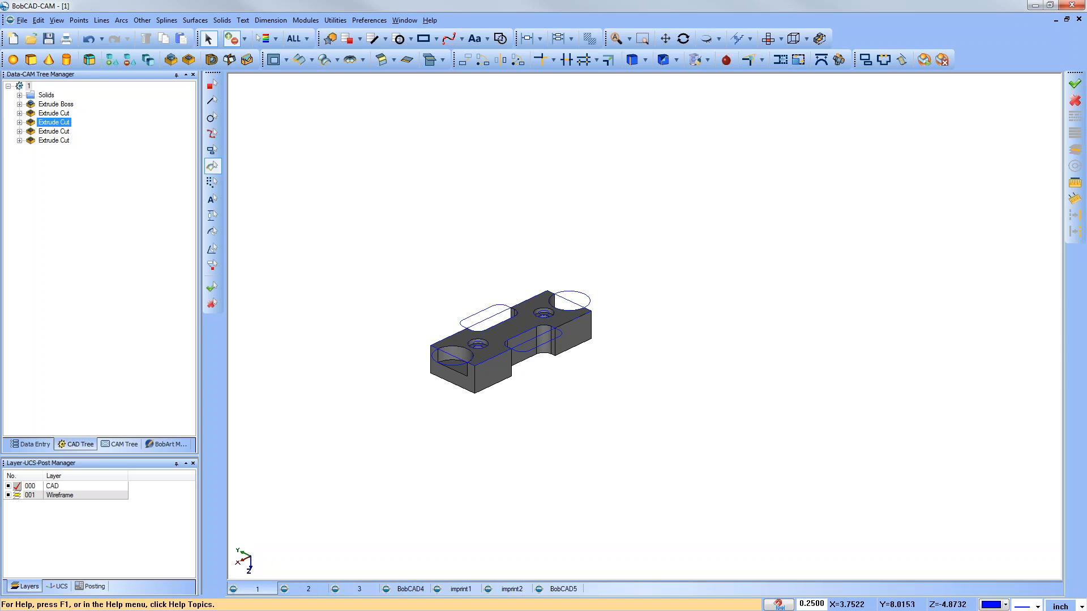